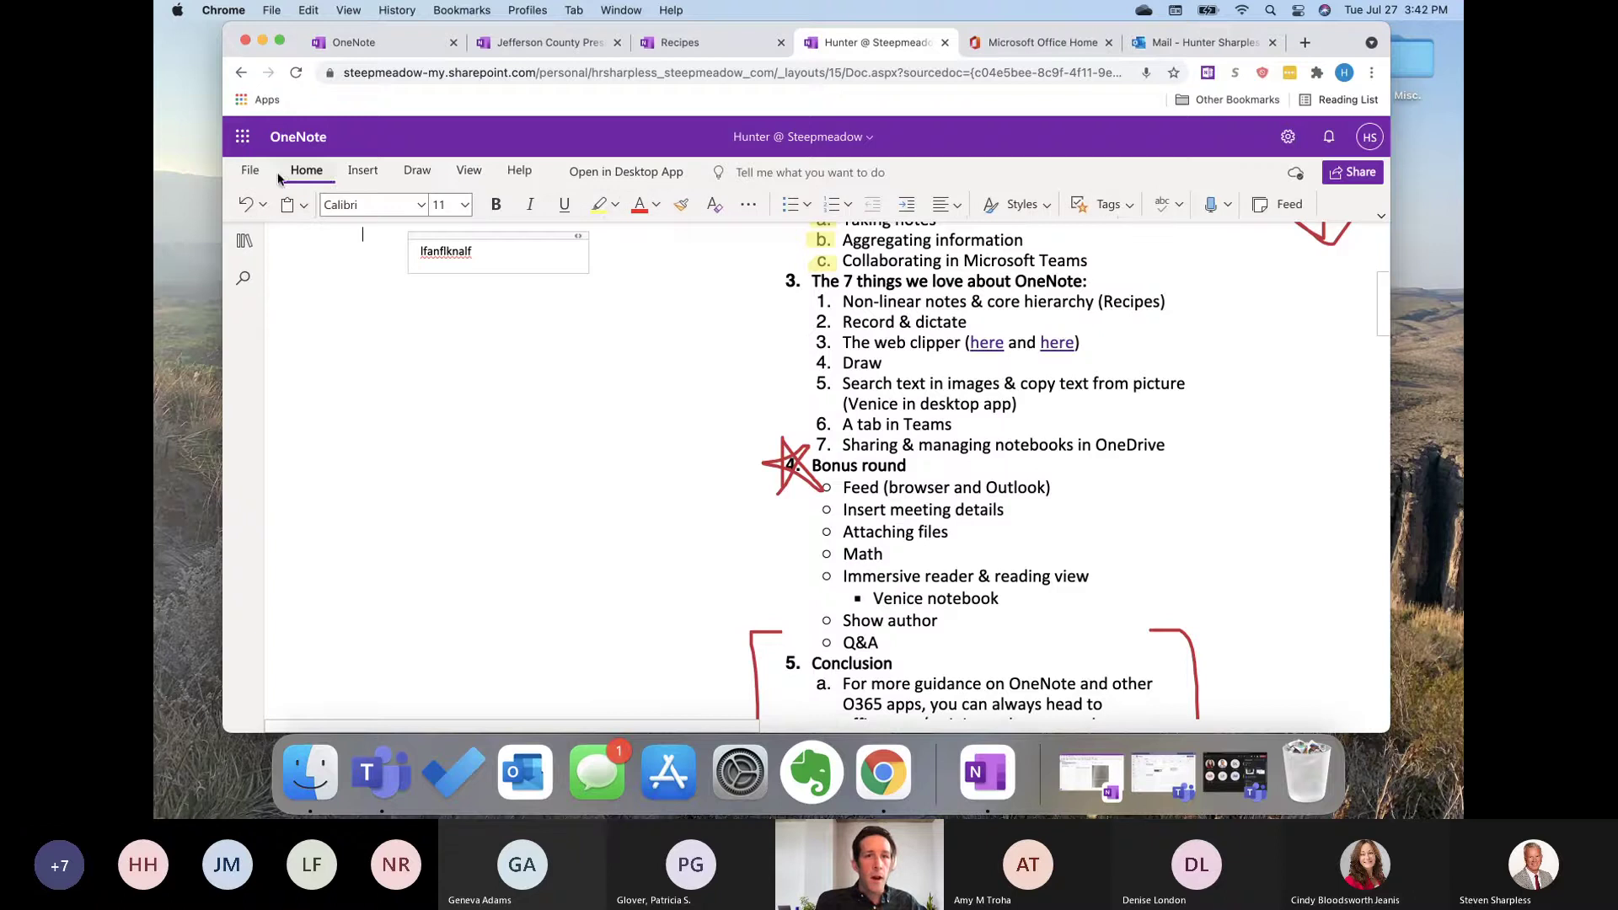
# Step: Record a short audio clip in the blank area beside the outline and stop the recording
pyautogui.click(363, 171)
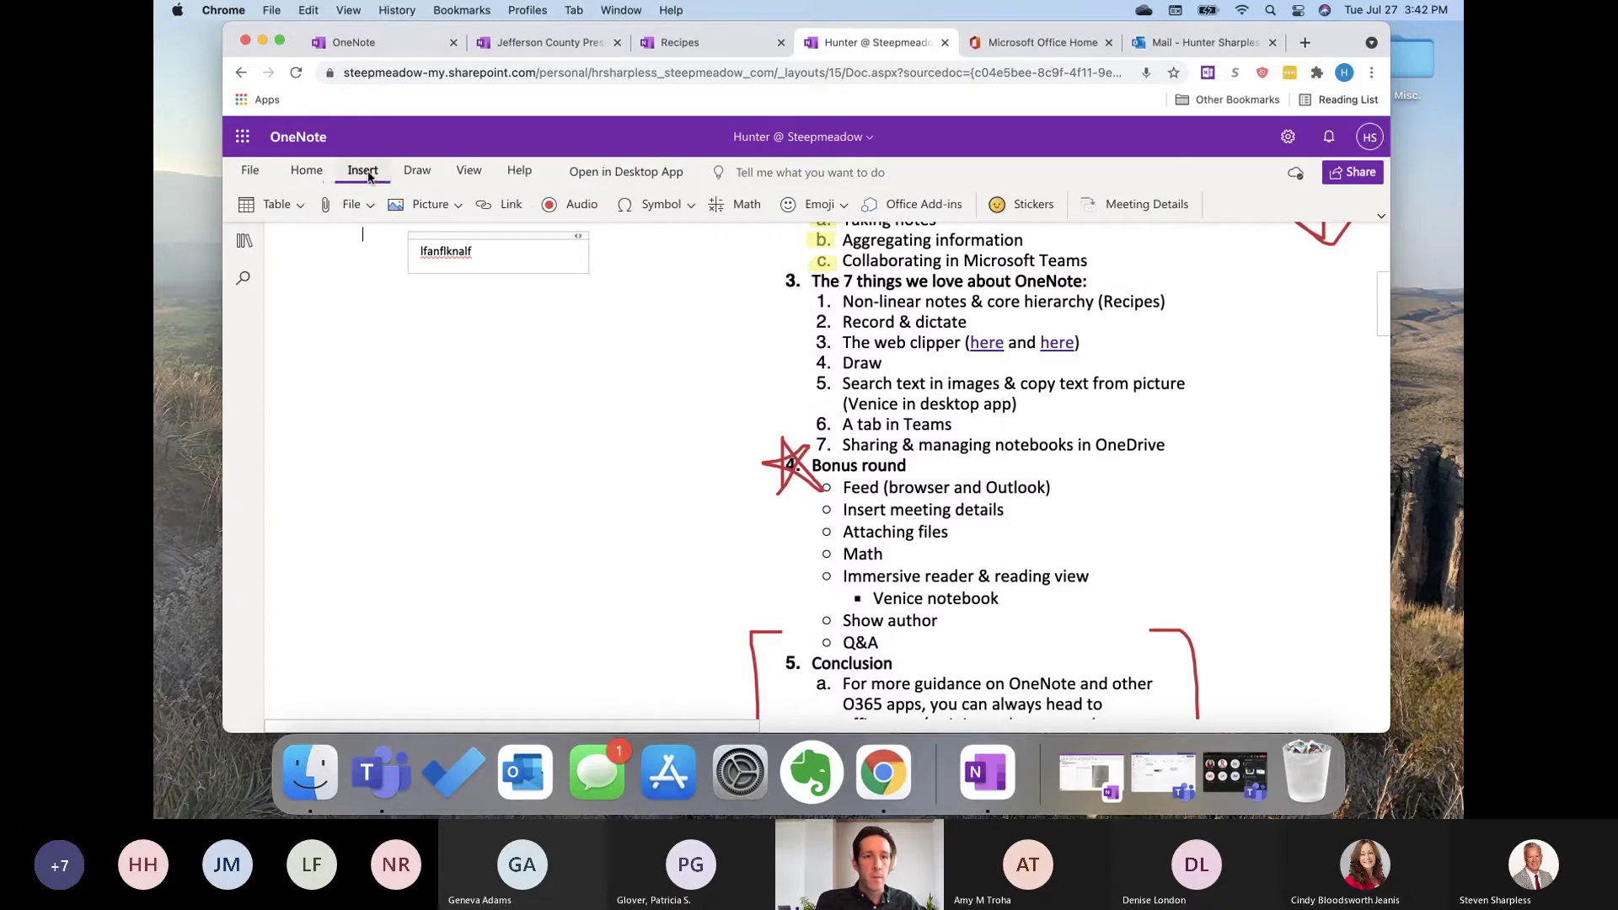
pyautogui.click(578, 207)
pyautogui.scroll(2, 429, 320)
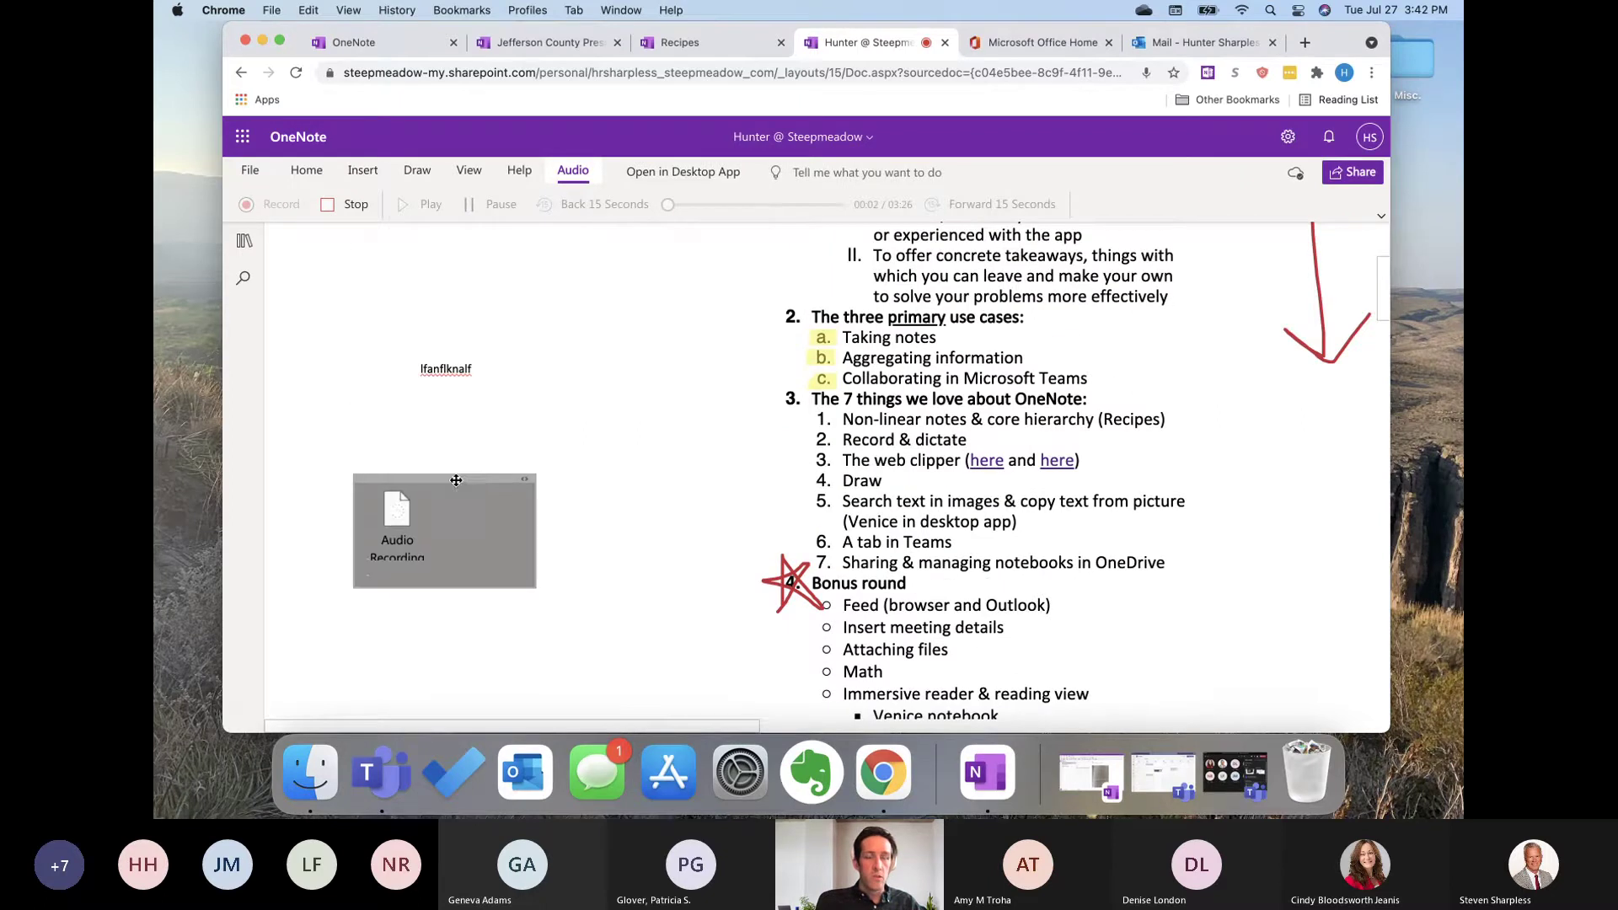
pyautogui.scroll(-3, 631, 432)
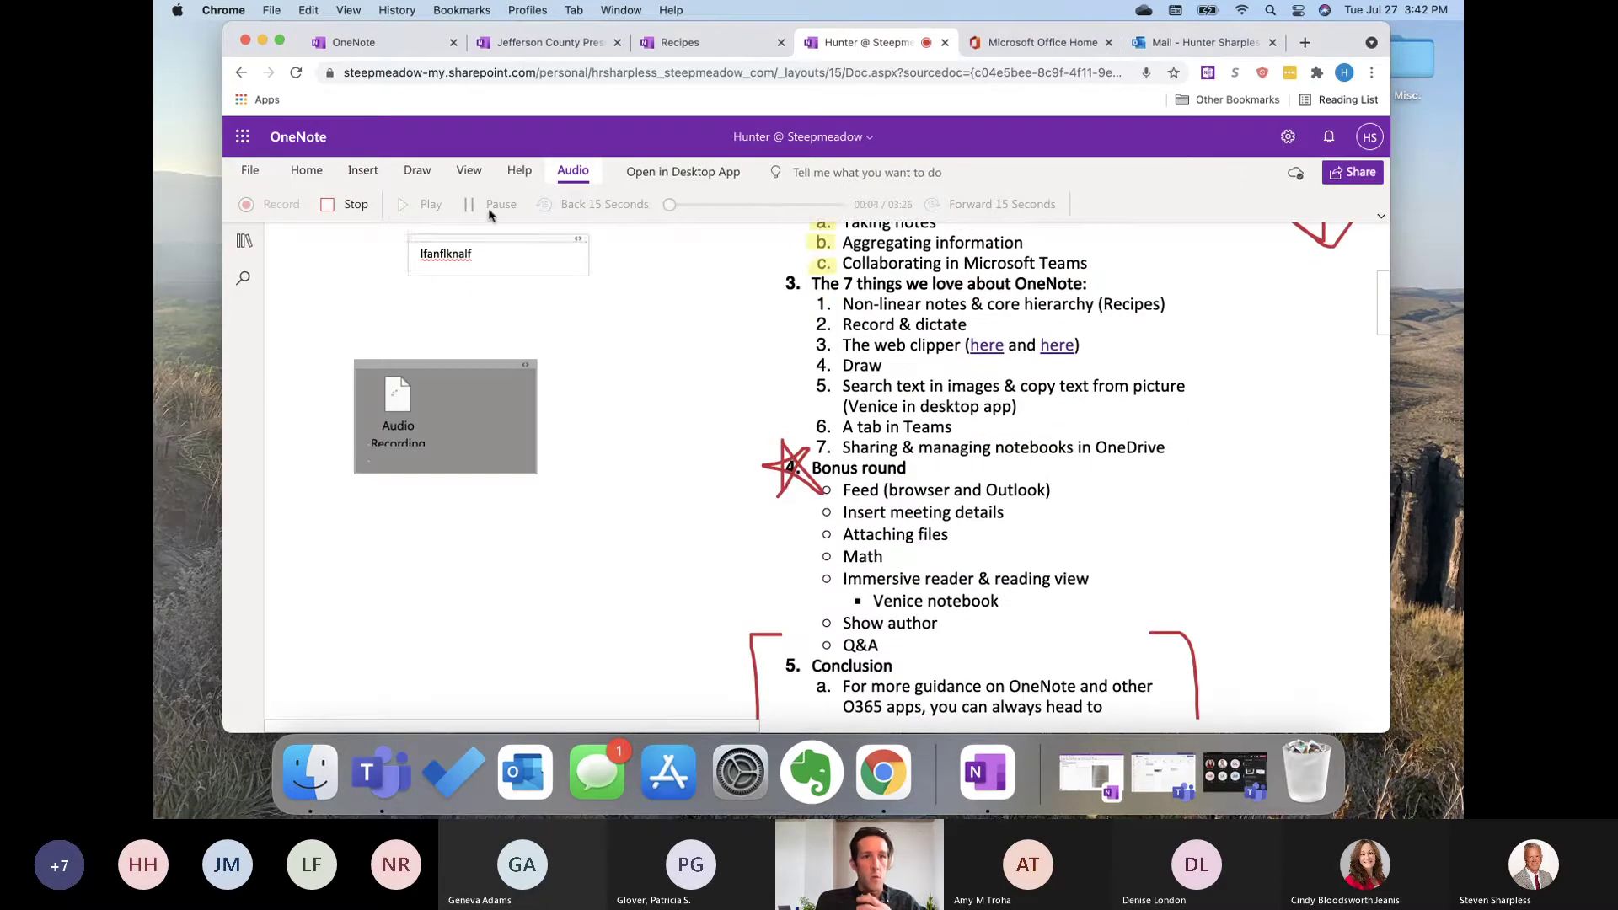
pyautogui.click(344, 206)
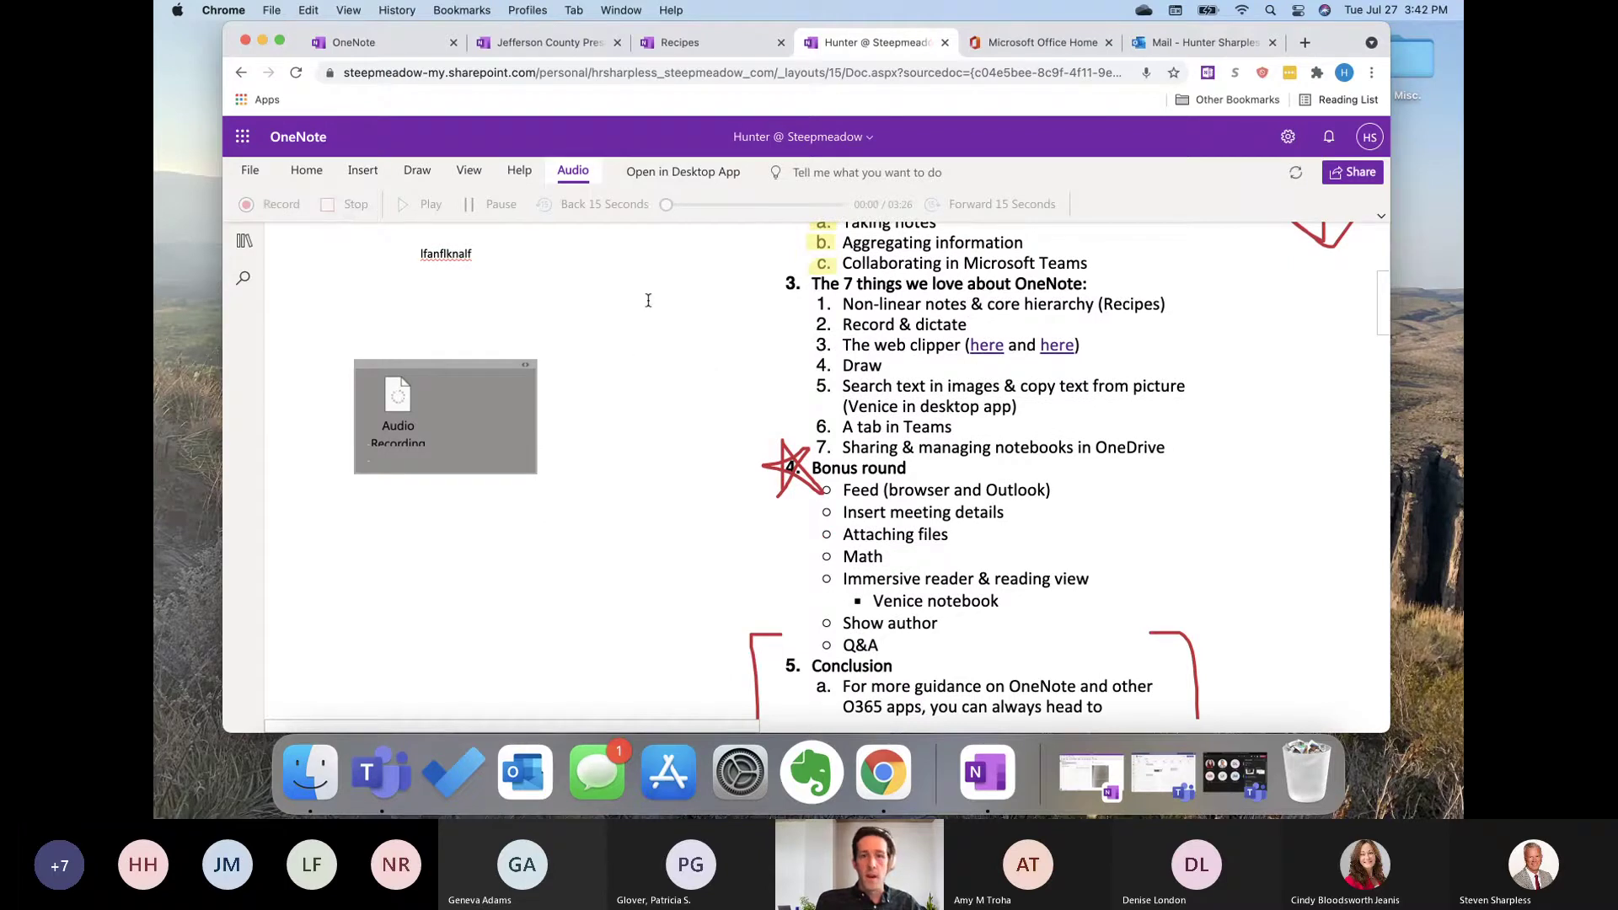
pyautogui.click(571, 309)
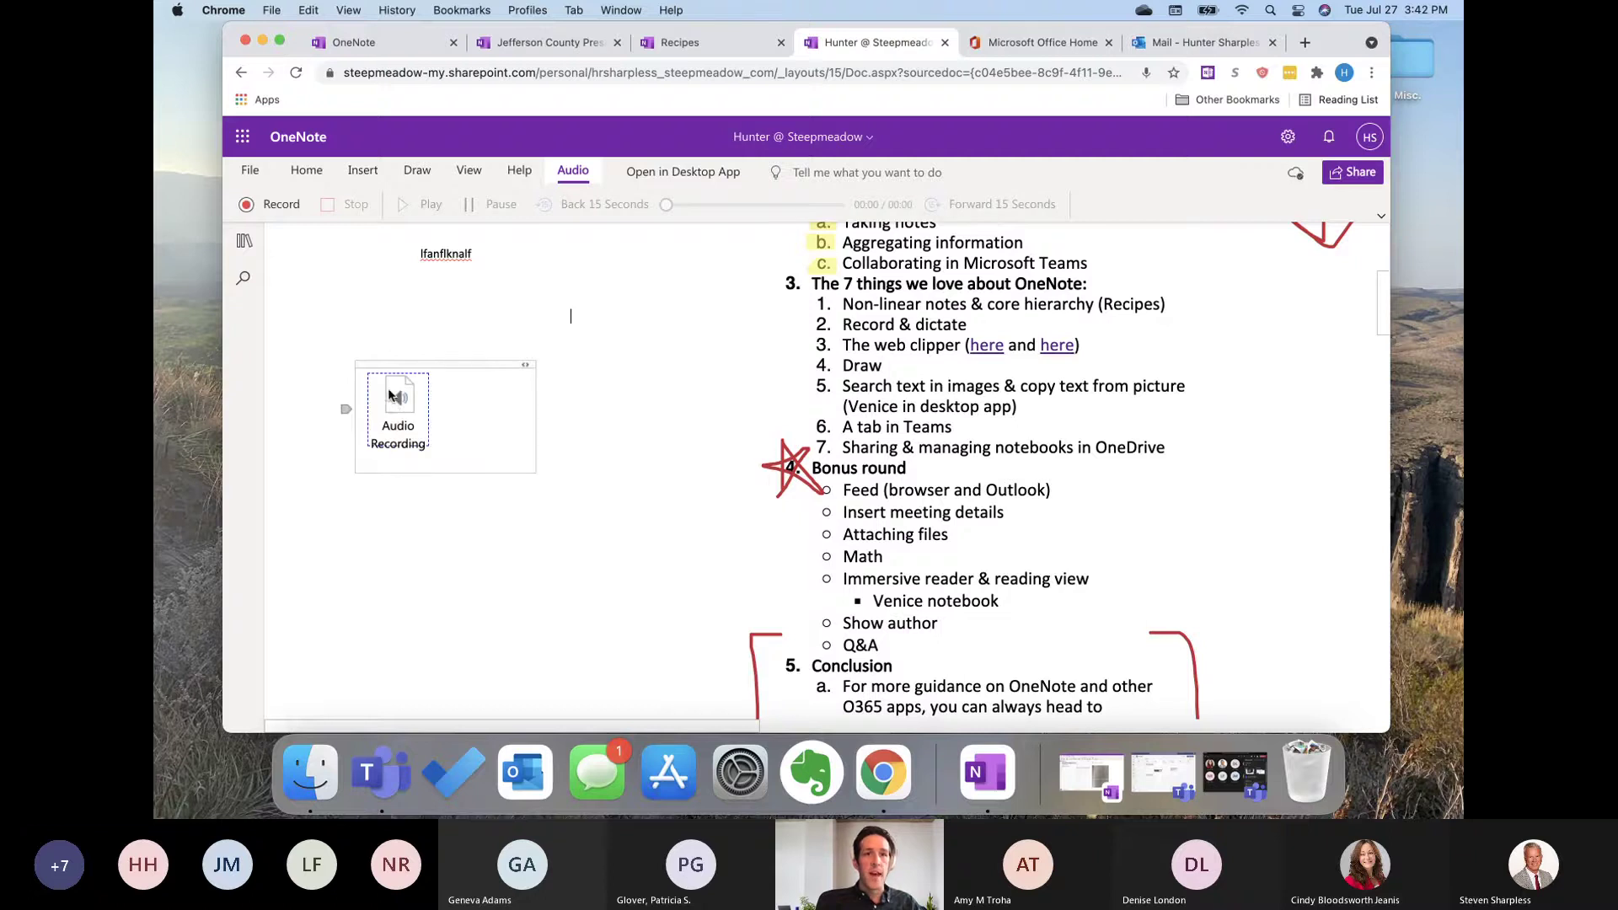
pyautogui.scroll(-1, 596, 345)
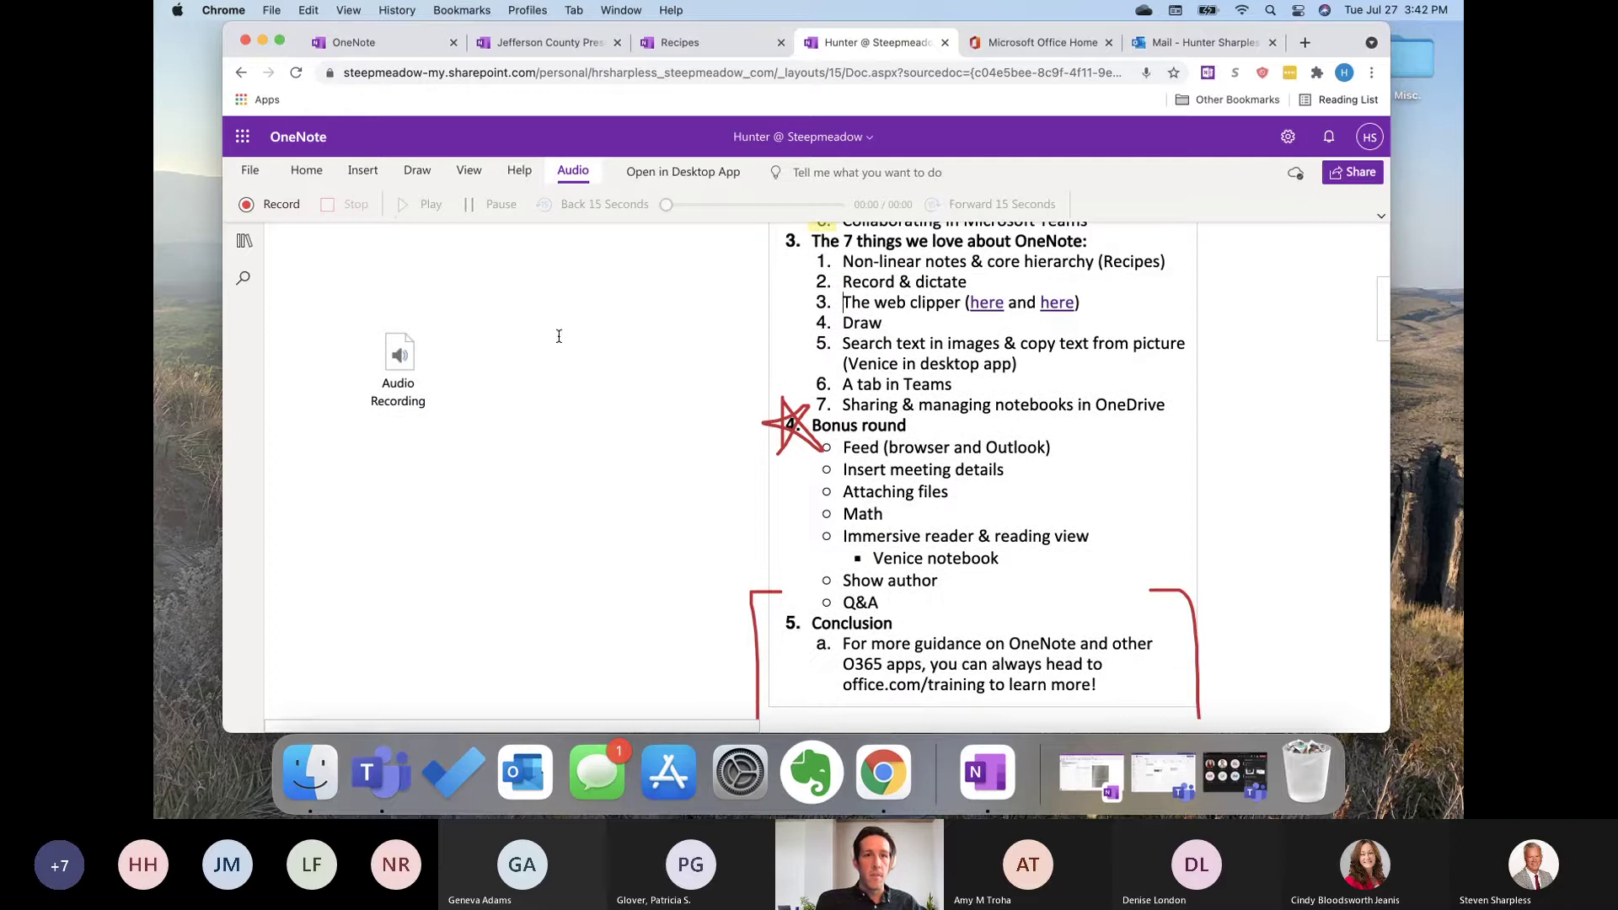
# Step: Dictate a sample sentence in front of "The web clipper" in item 3 of the OneNote list, and stop dictation
pyautogui.click(363, 172)
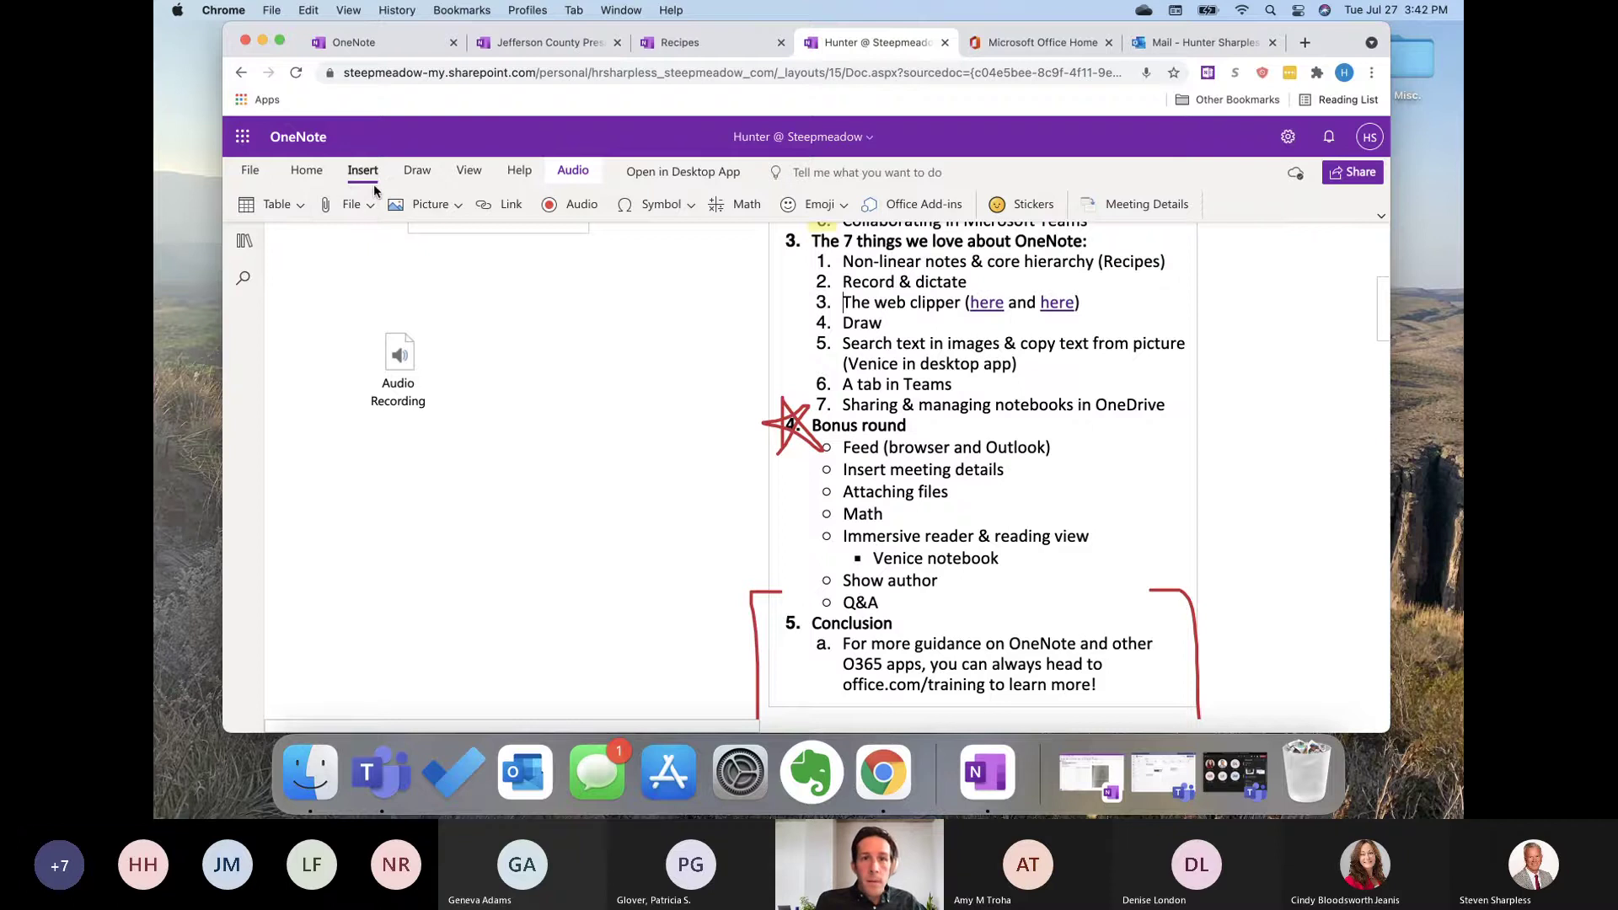
pyautogui.click(416, 170)
pyautogui.click(369, 171)
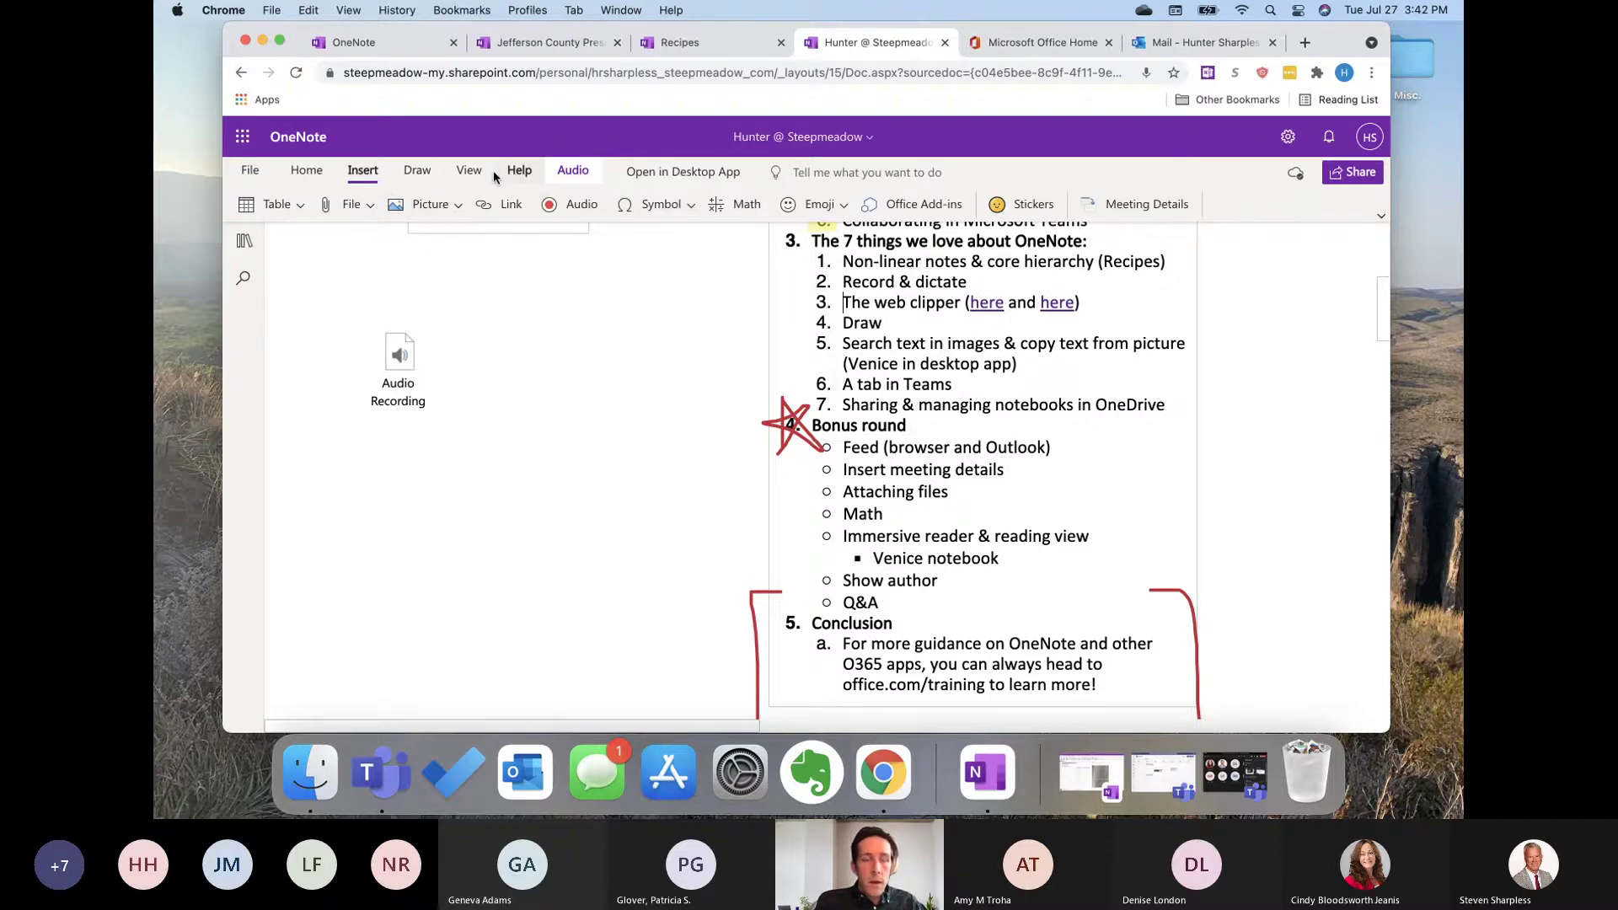
pyautogui.click(306, 171)
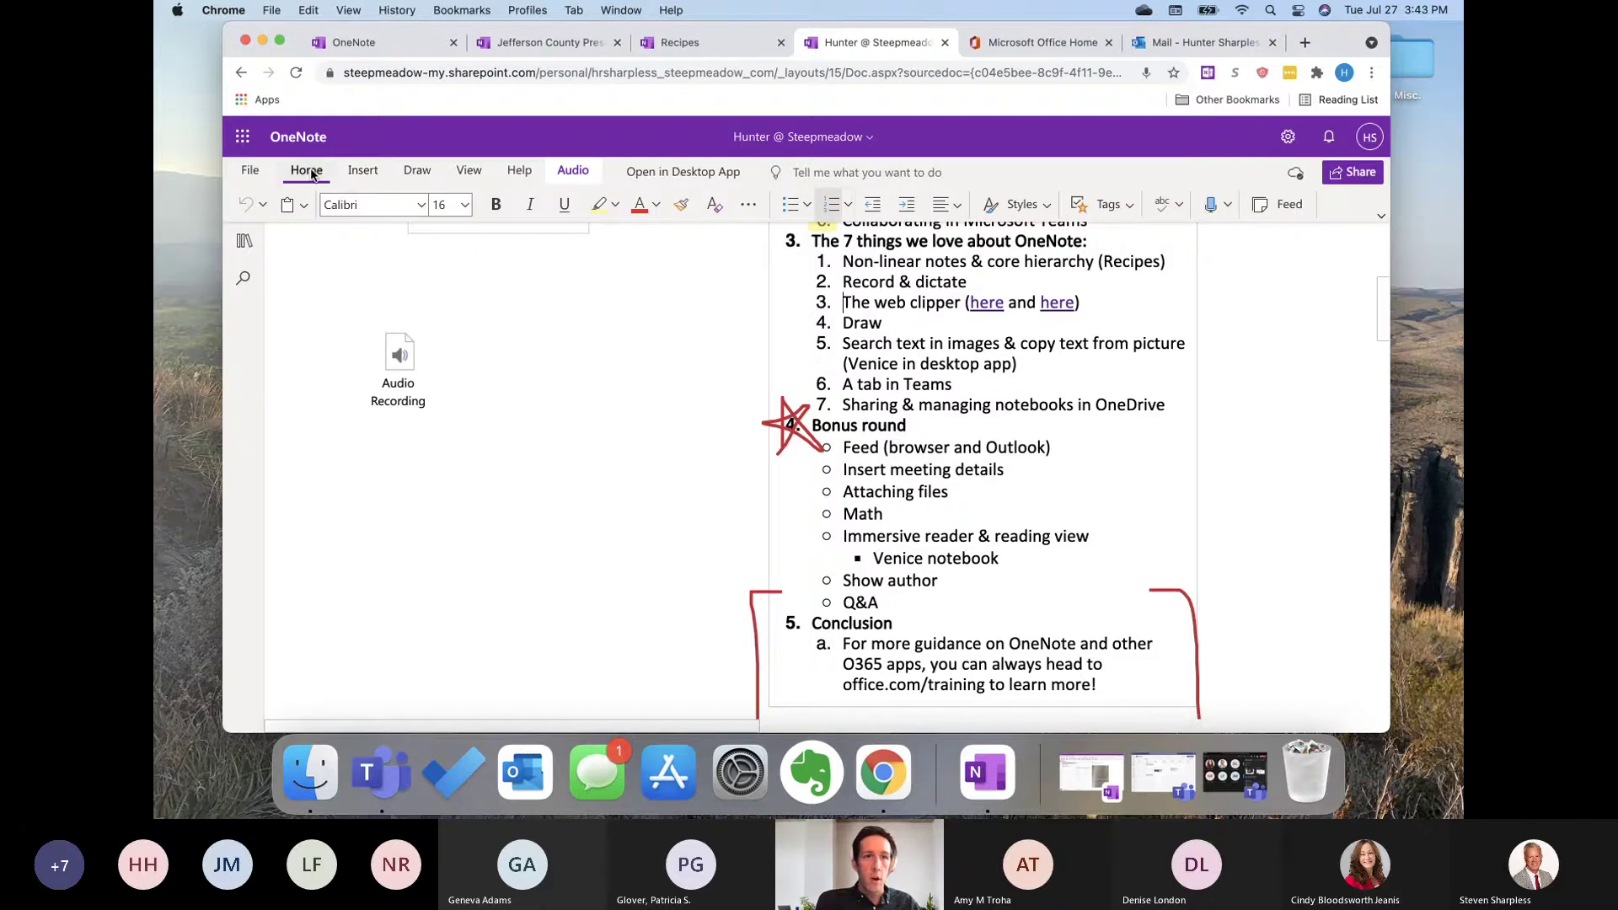
pyautogui.click(1229, 205)
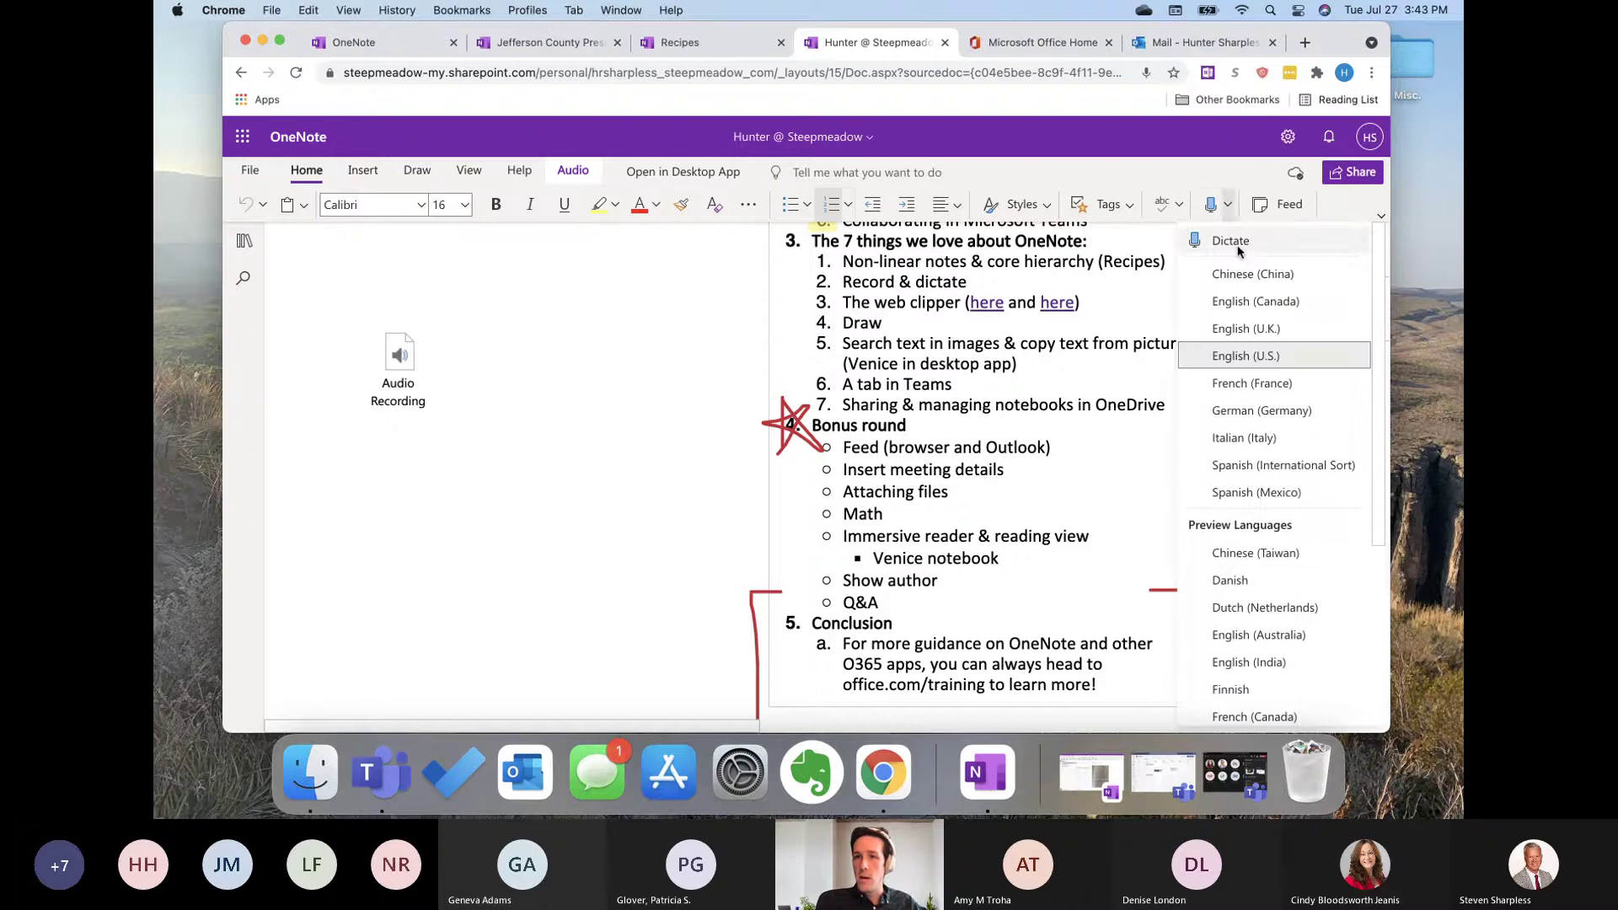
pyautogui.click(1210, 205)
pyautogui.scroll(3, 400, 472)
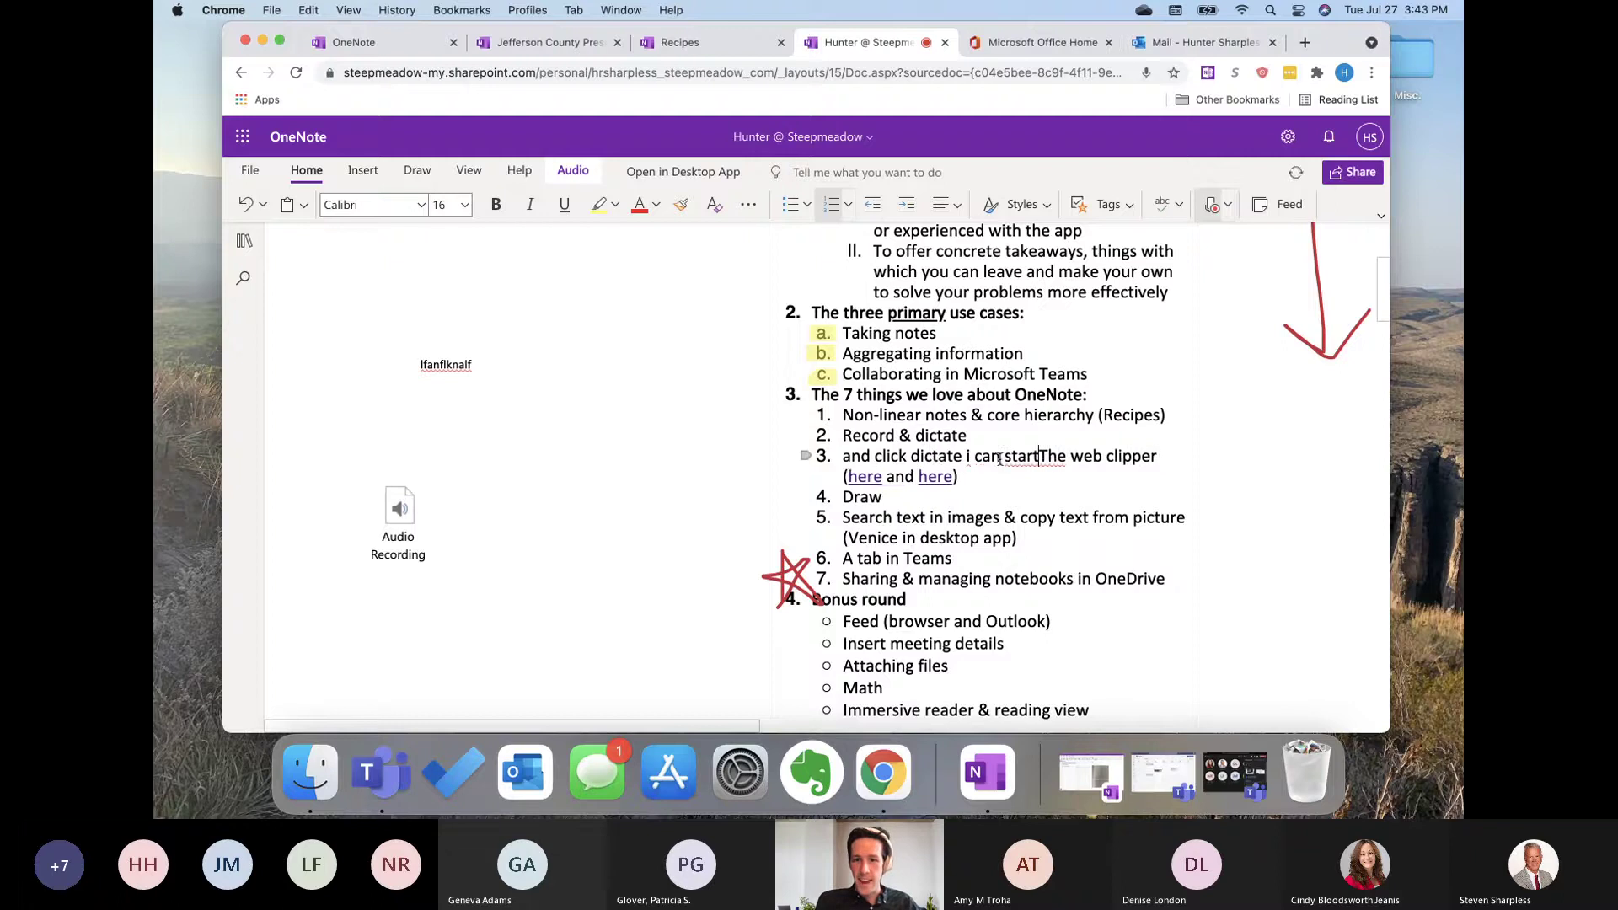
pyautogui.scroll(-1, 998, 456)
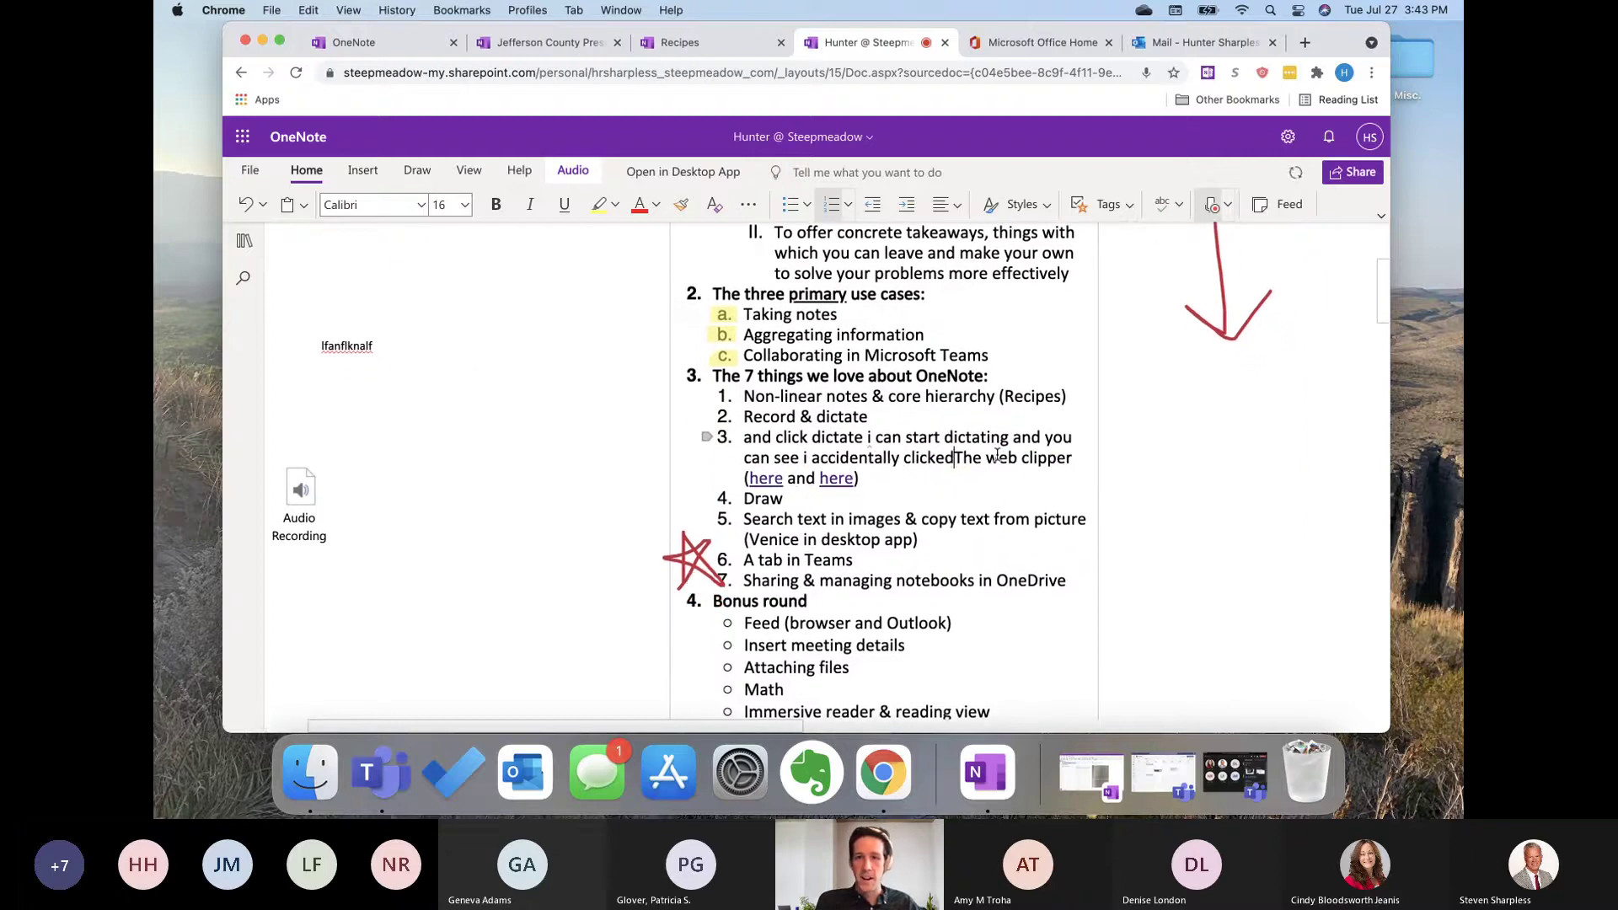
pyautogui.scroll(-1, 998, 455)
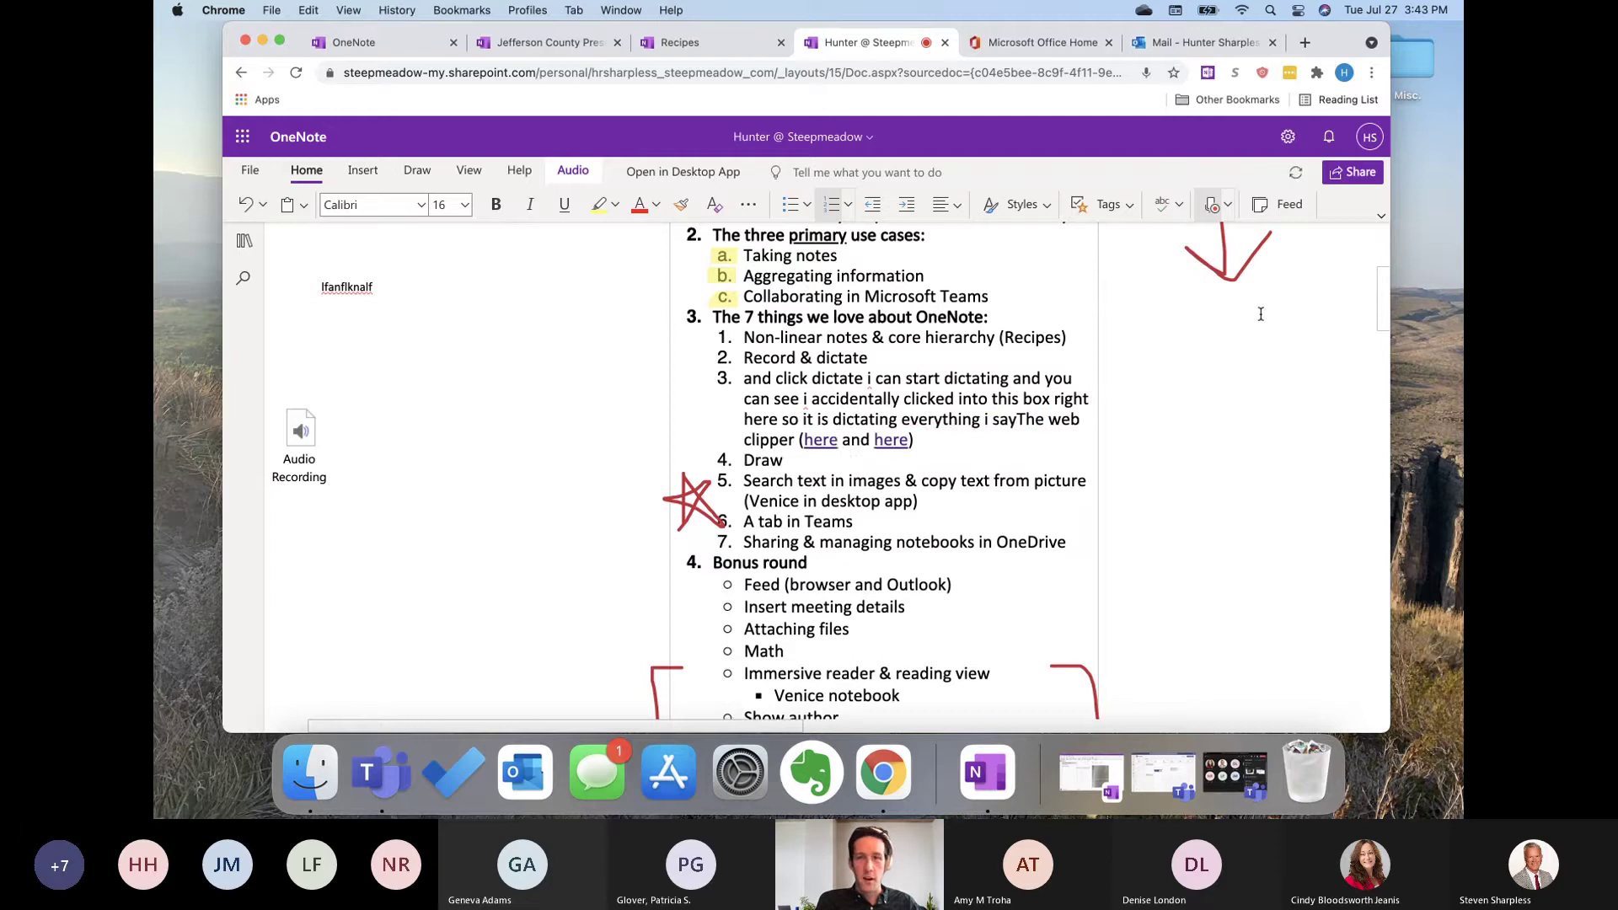
pyautogui.click(1214, 209)
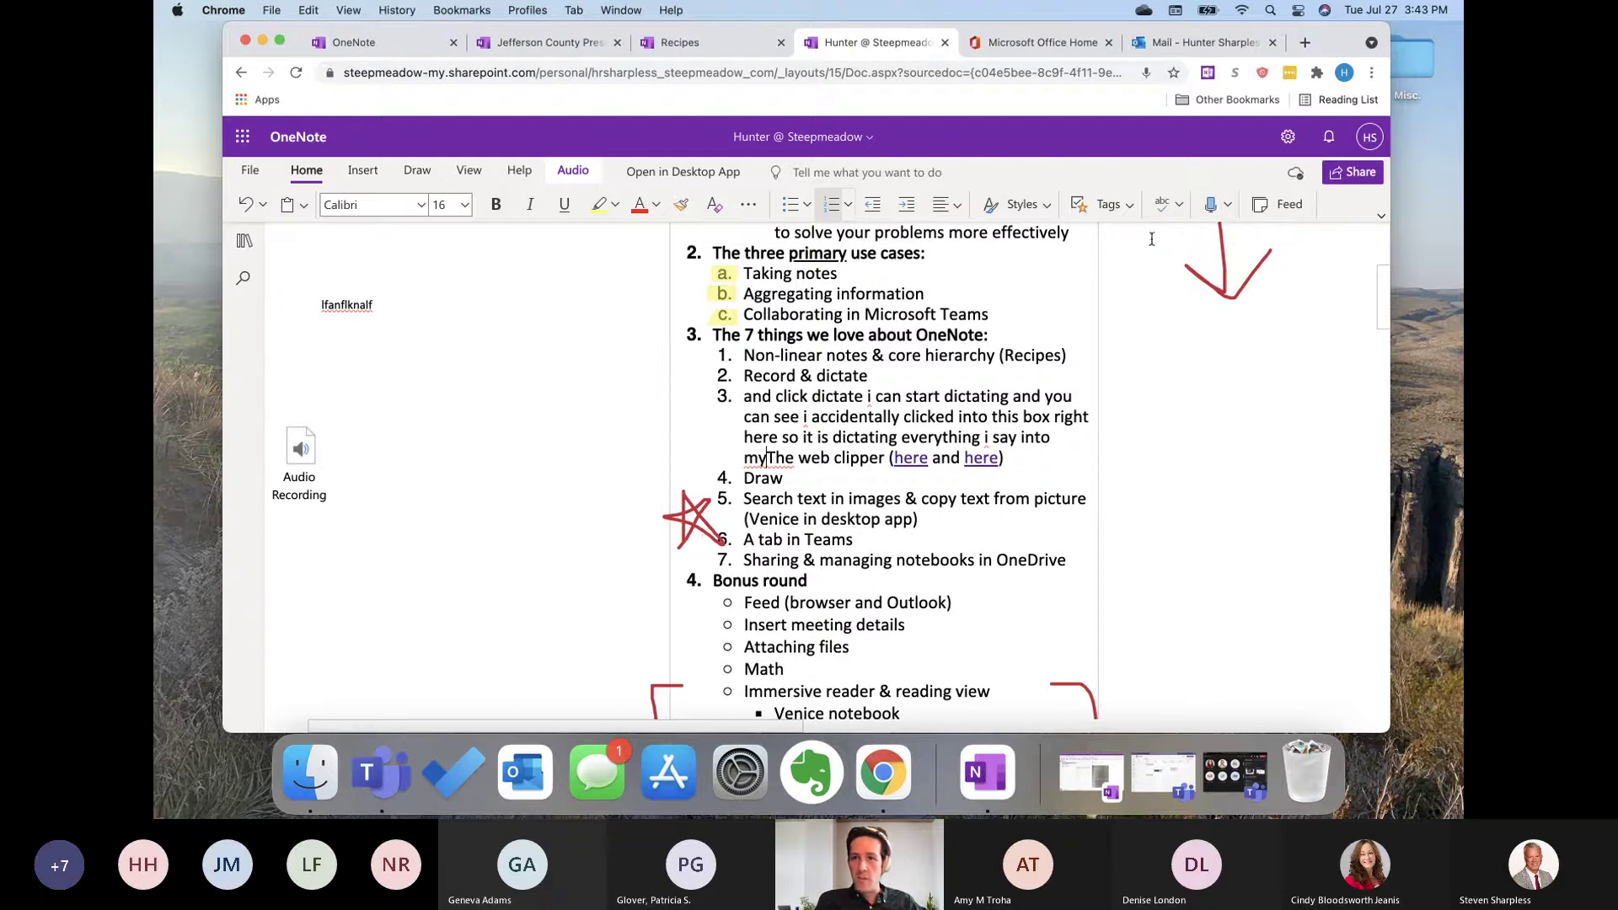
# Step: Delete the dictated text from the list and retype item 3 as "Clipper" in front of its two "here" links
pyautogui.moveTo(889, 457); pyautogui.dragTo(747, 405)
pyautogui.press('BackSpace')
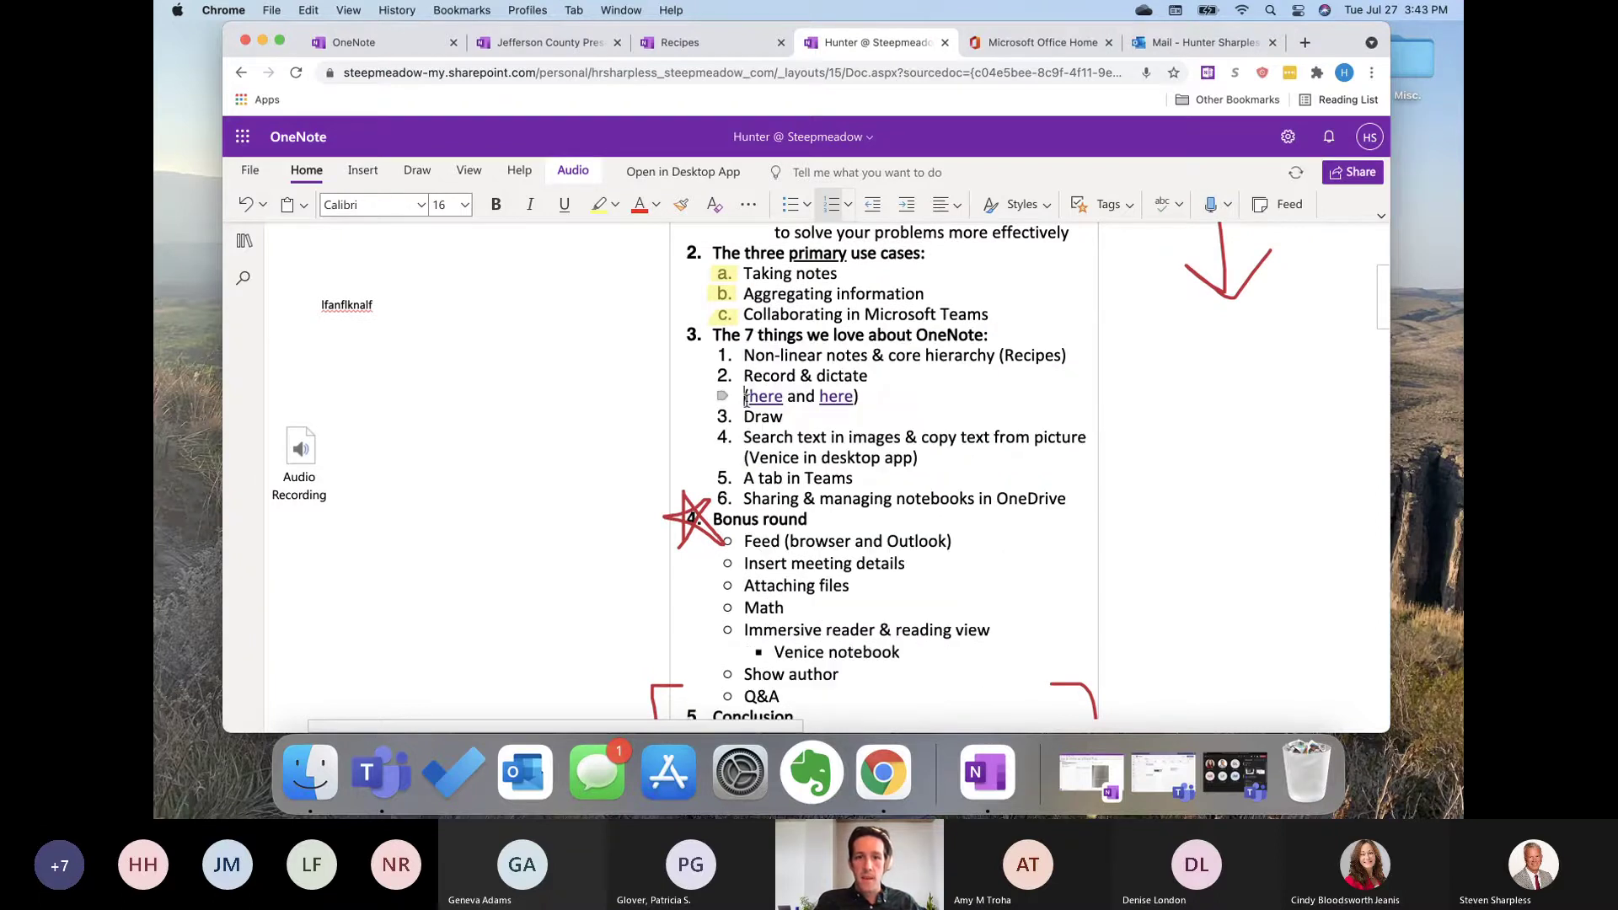
pyautogui.press('BackSpace')
pyautogui.press('BackSpace')
pyautogui.press('BackSpace')
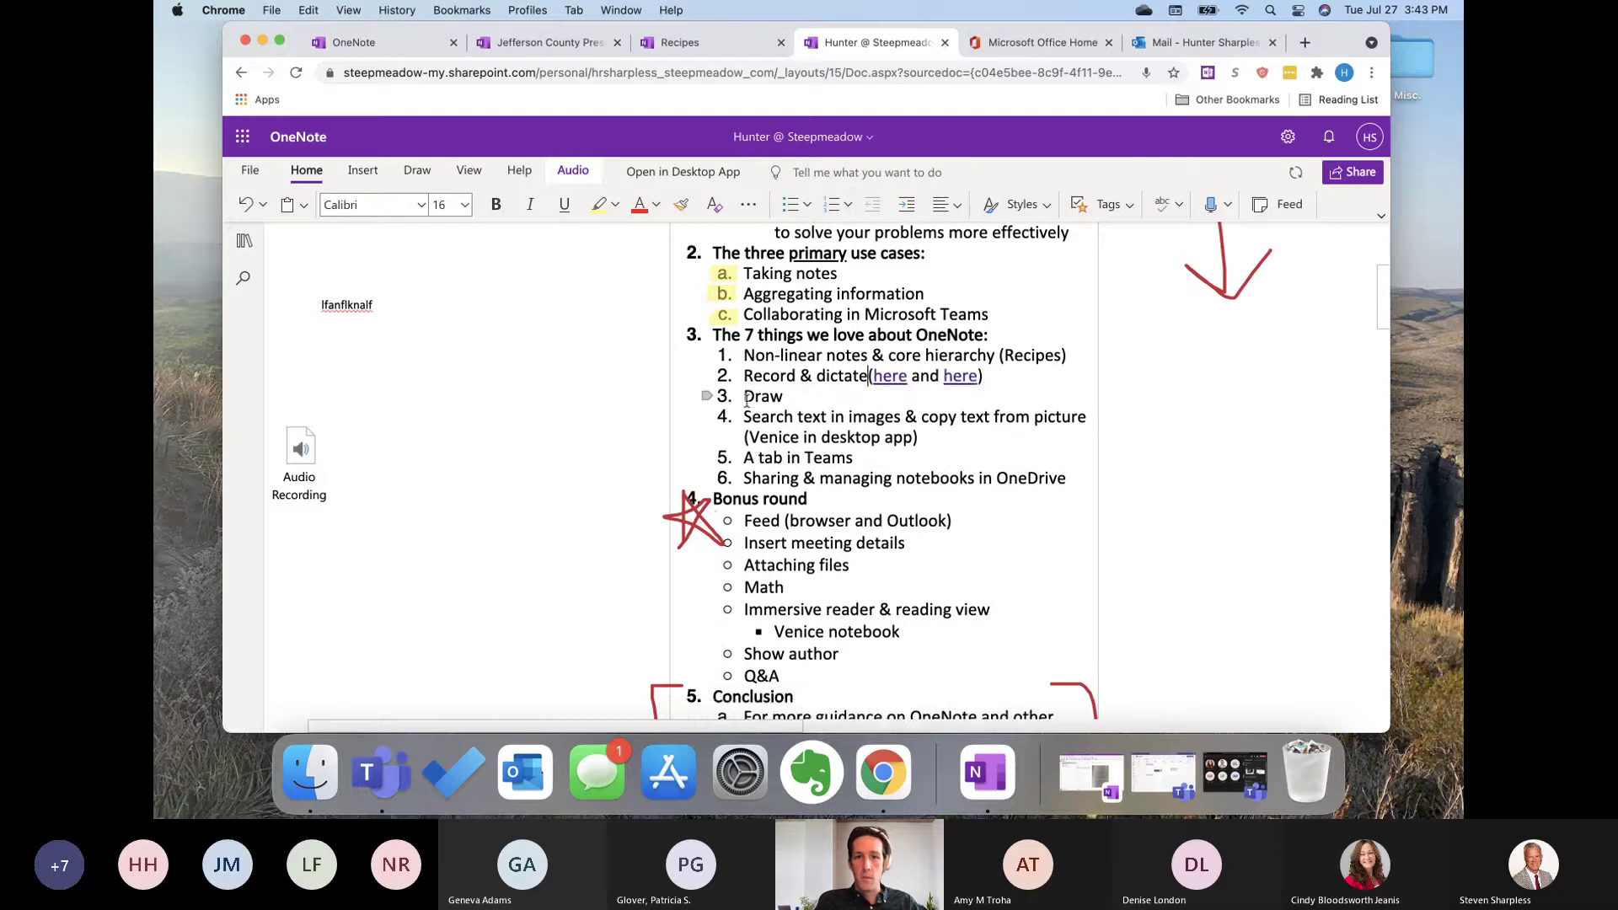
pyautogui.press('Return')
pyautogui.write('Clipper (here and here')
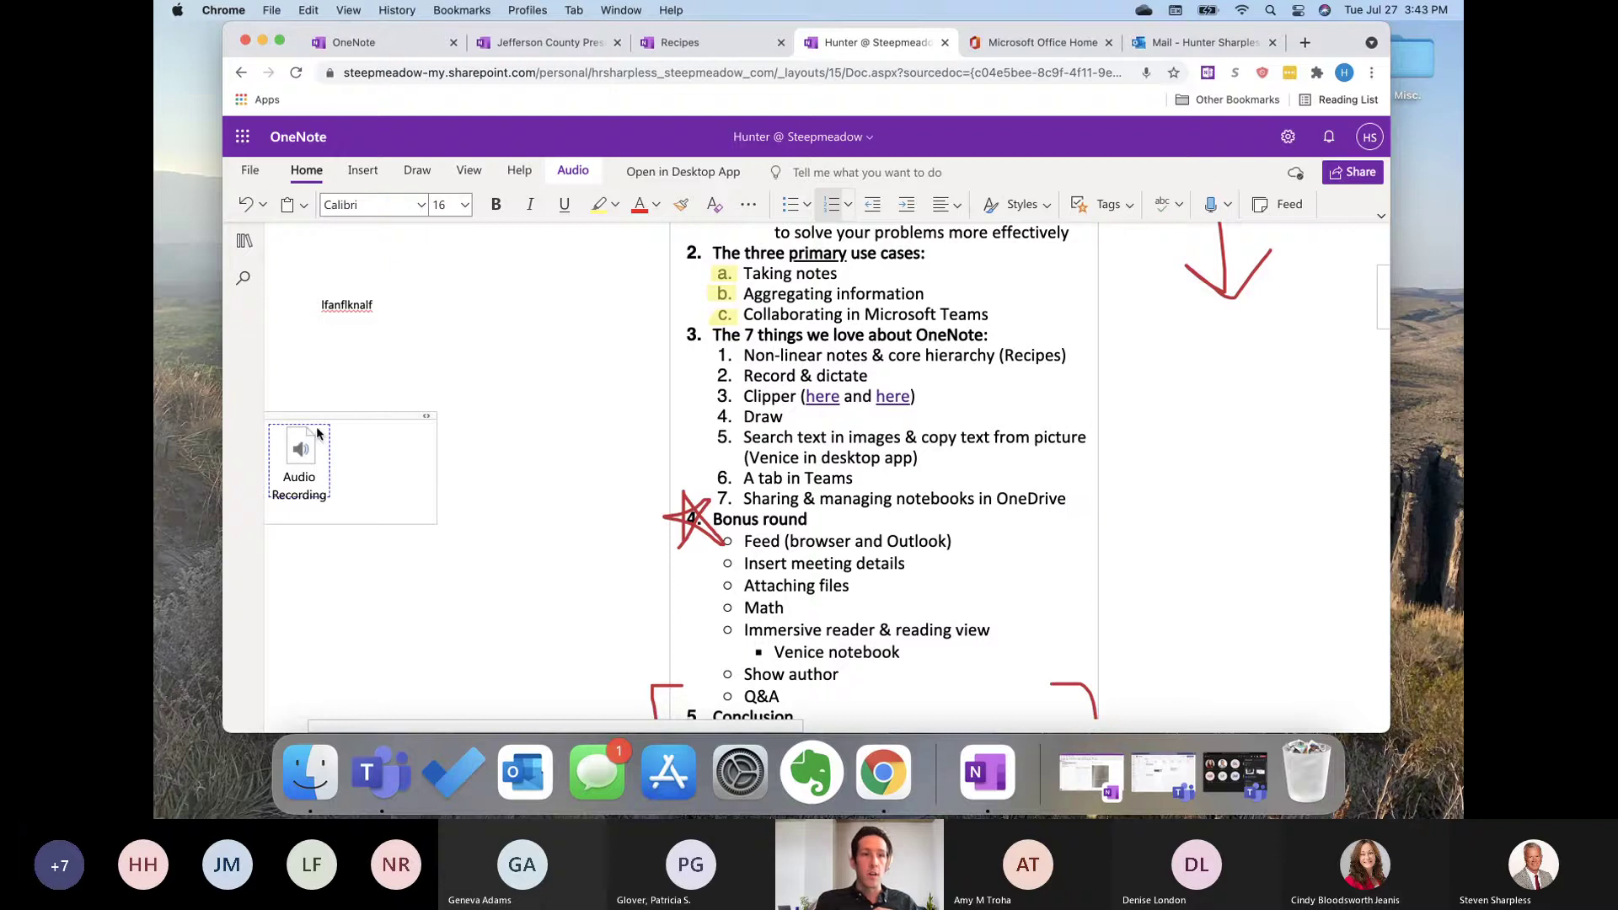
pyautogui.click(313, 465)
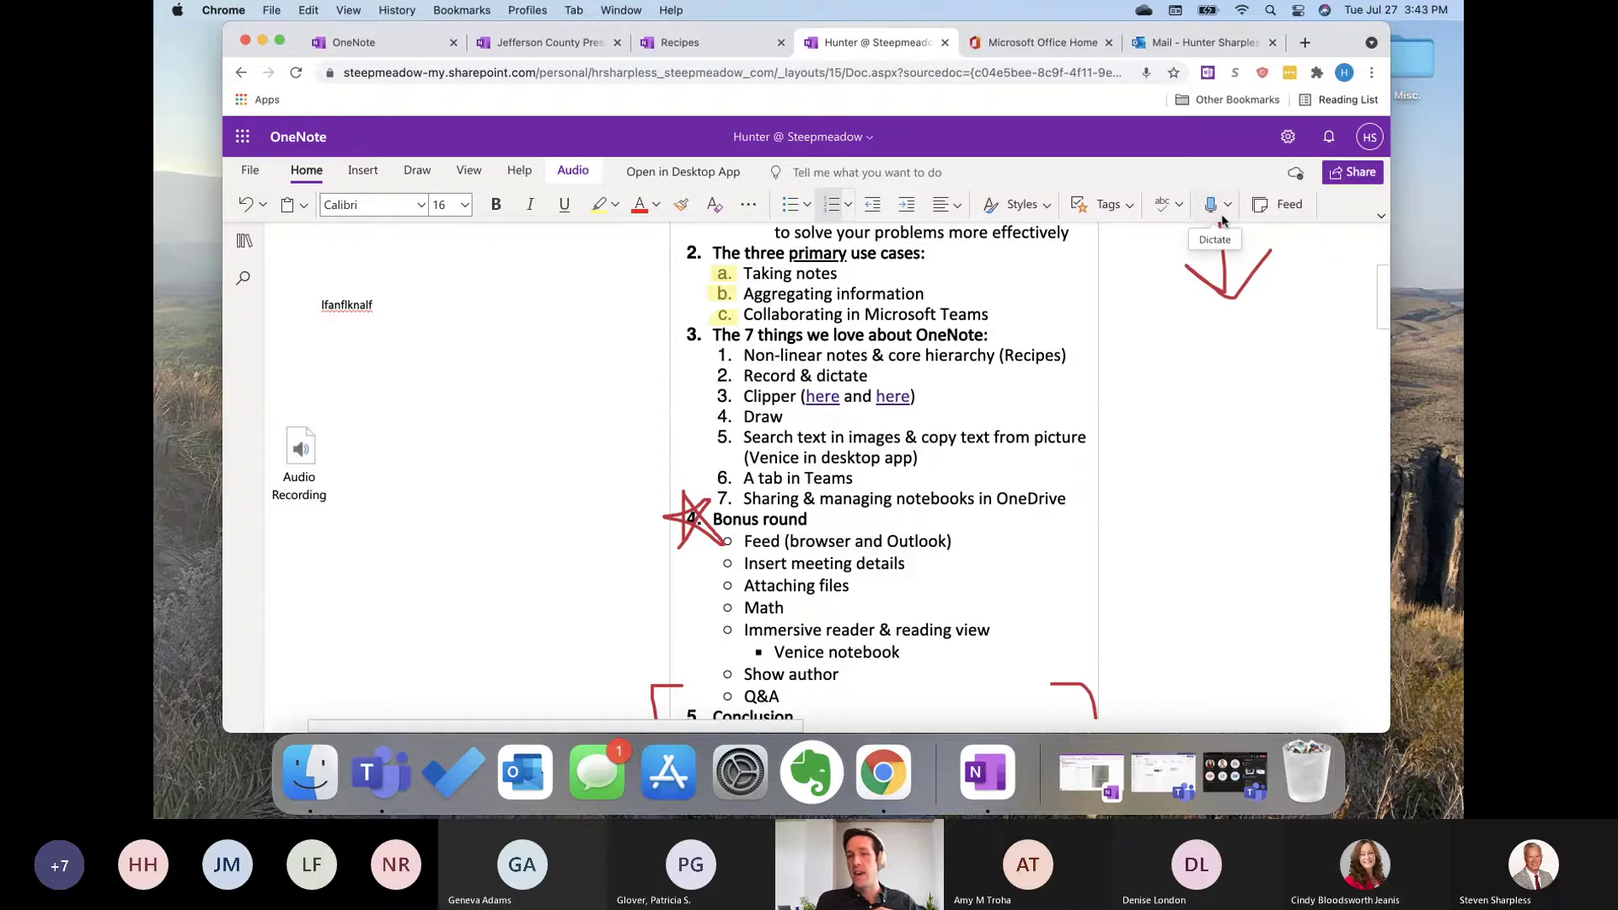
pyautogui.scroll(-1, 1154, 368)
pyautogui.scroll(-3, 1155, 367)
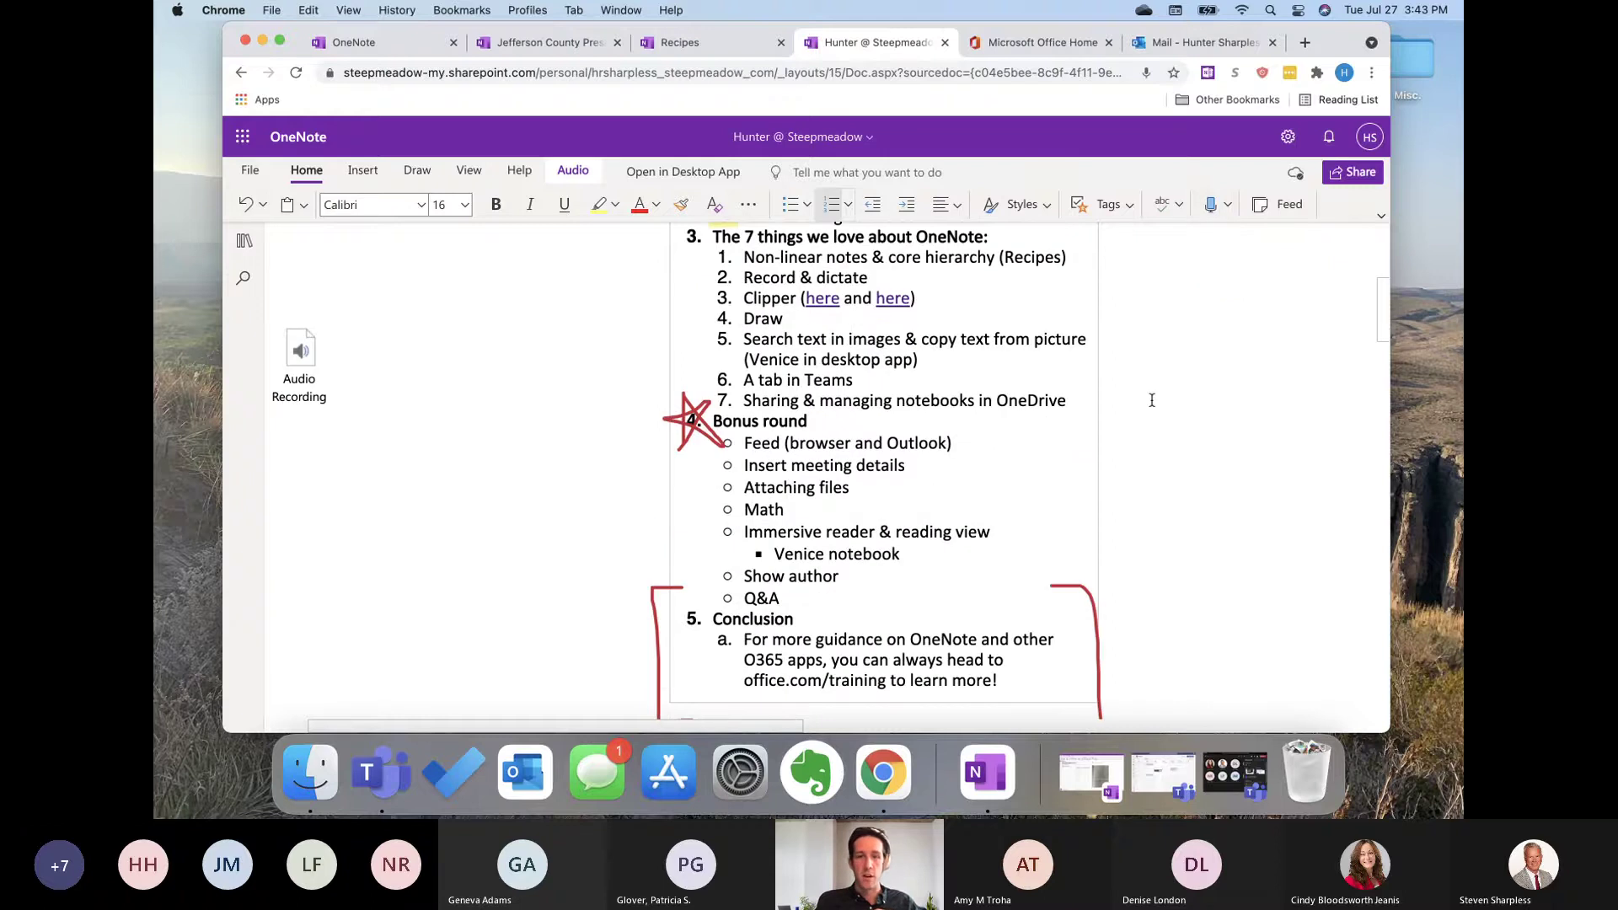
pyautogui.hscroll(2, 1154, 388)
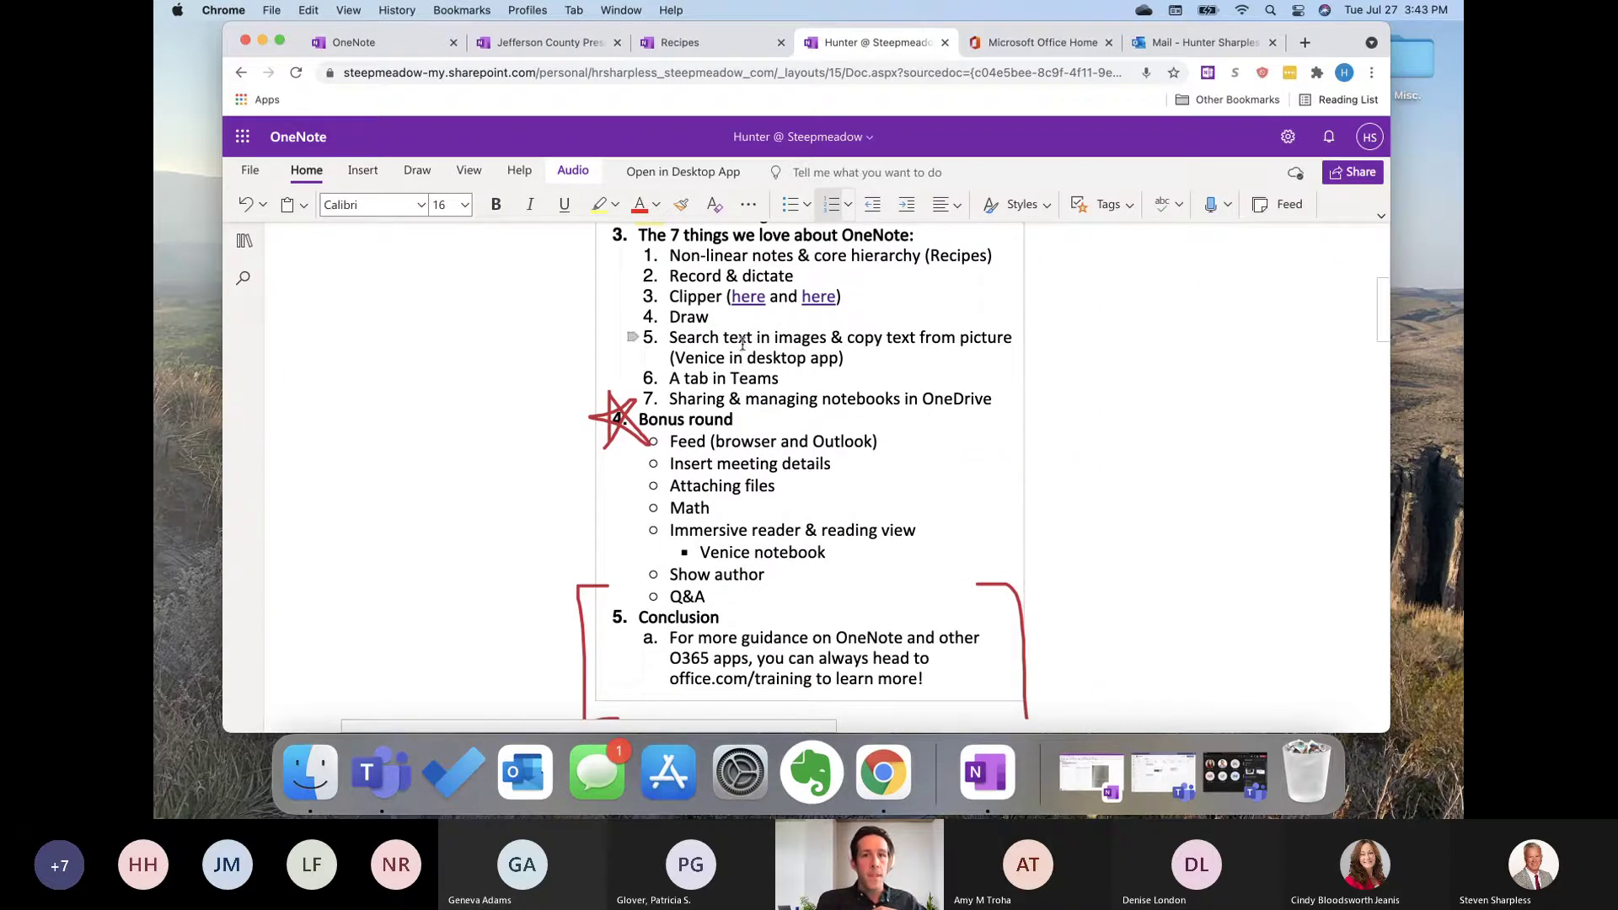
pyautogui.scroll(2, 959, 323)
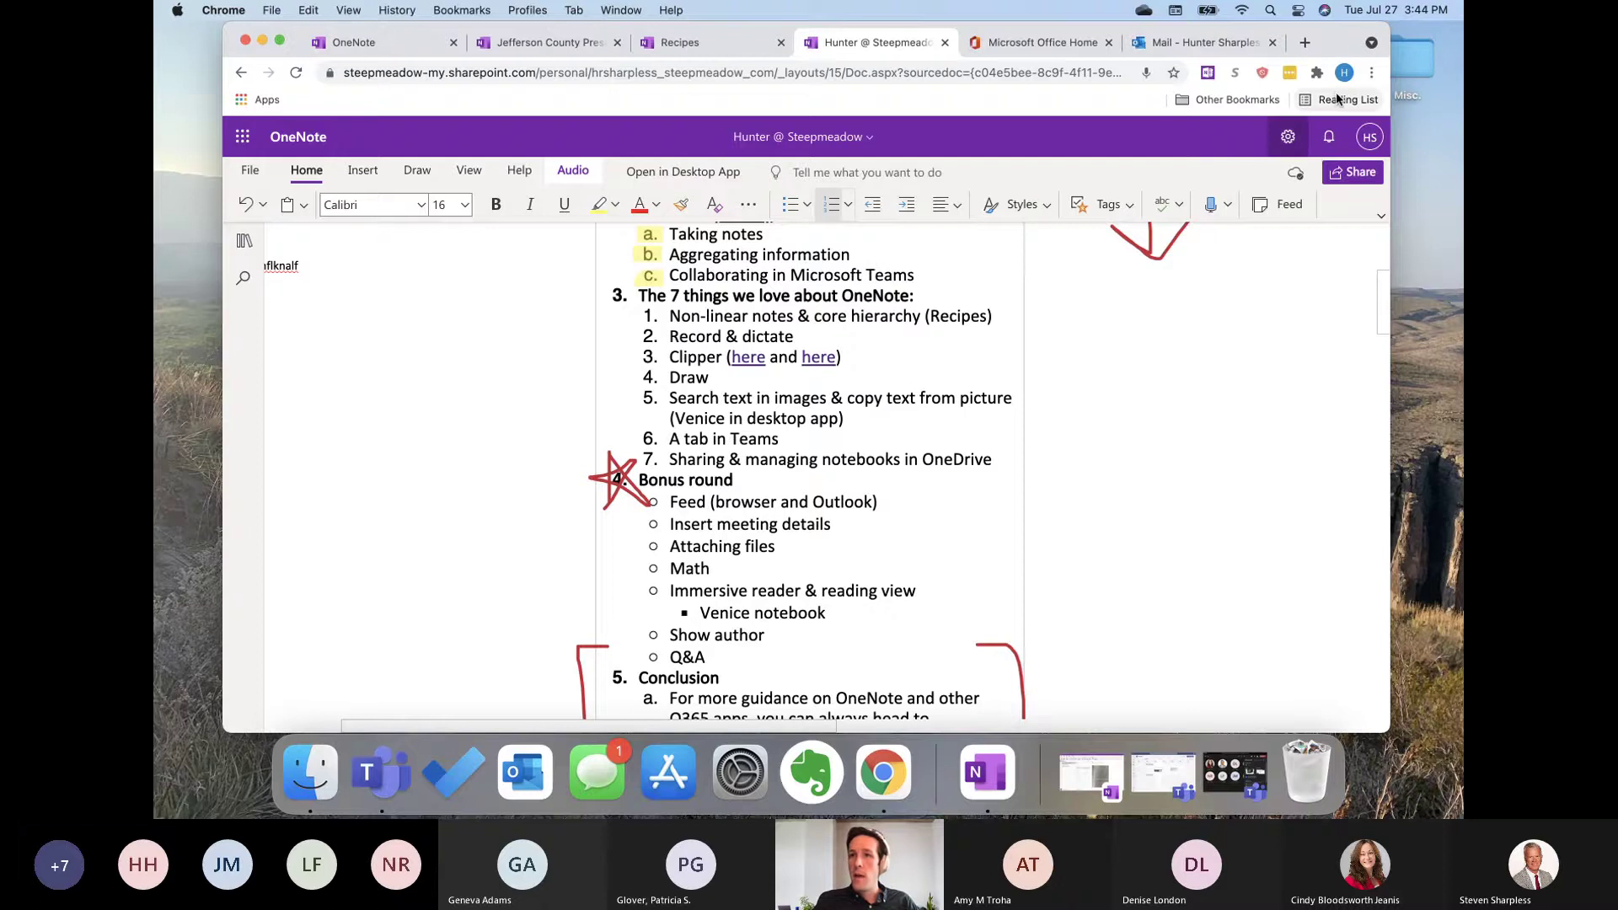
pyautogui.hscroll(1, 1134, 487)
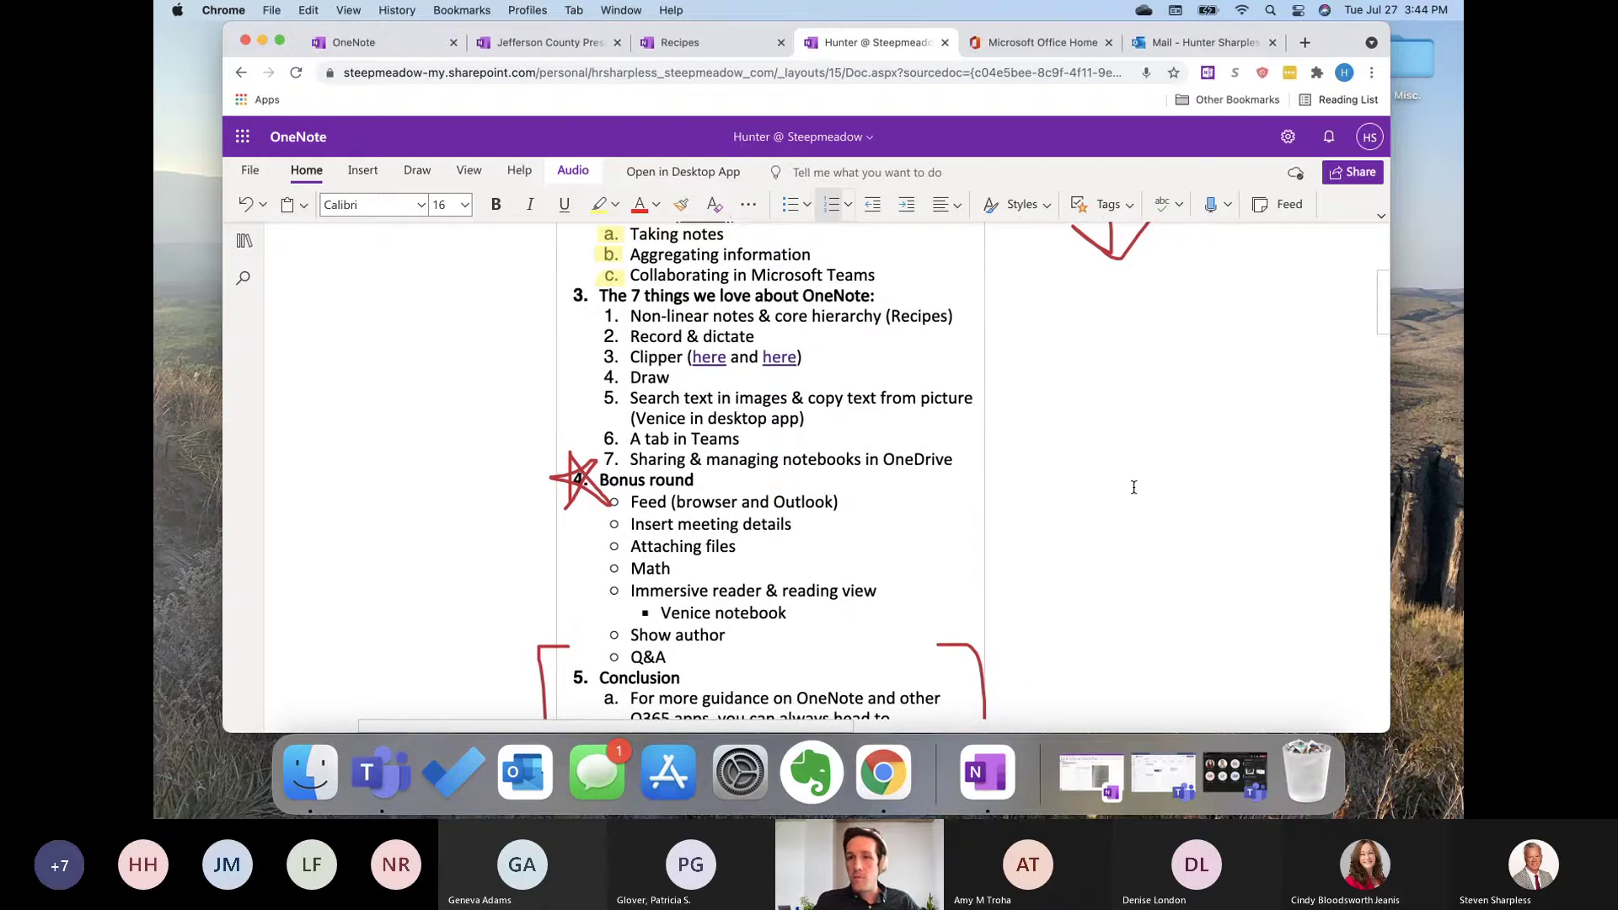
# Step: Open the first "here" link of the Clipper item and look through the opening pages of the Digital Transformation in Government PDF
pyautogui.click(718, 358)
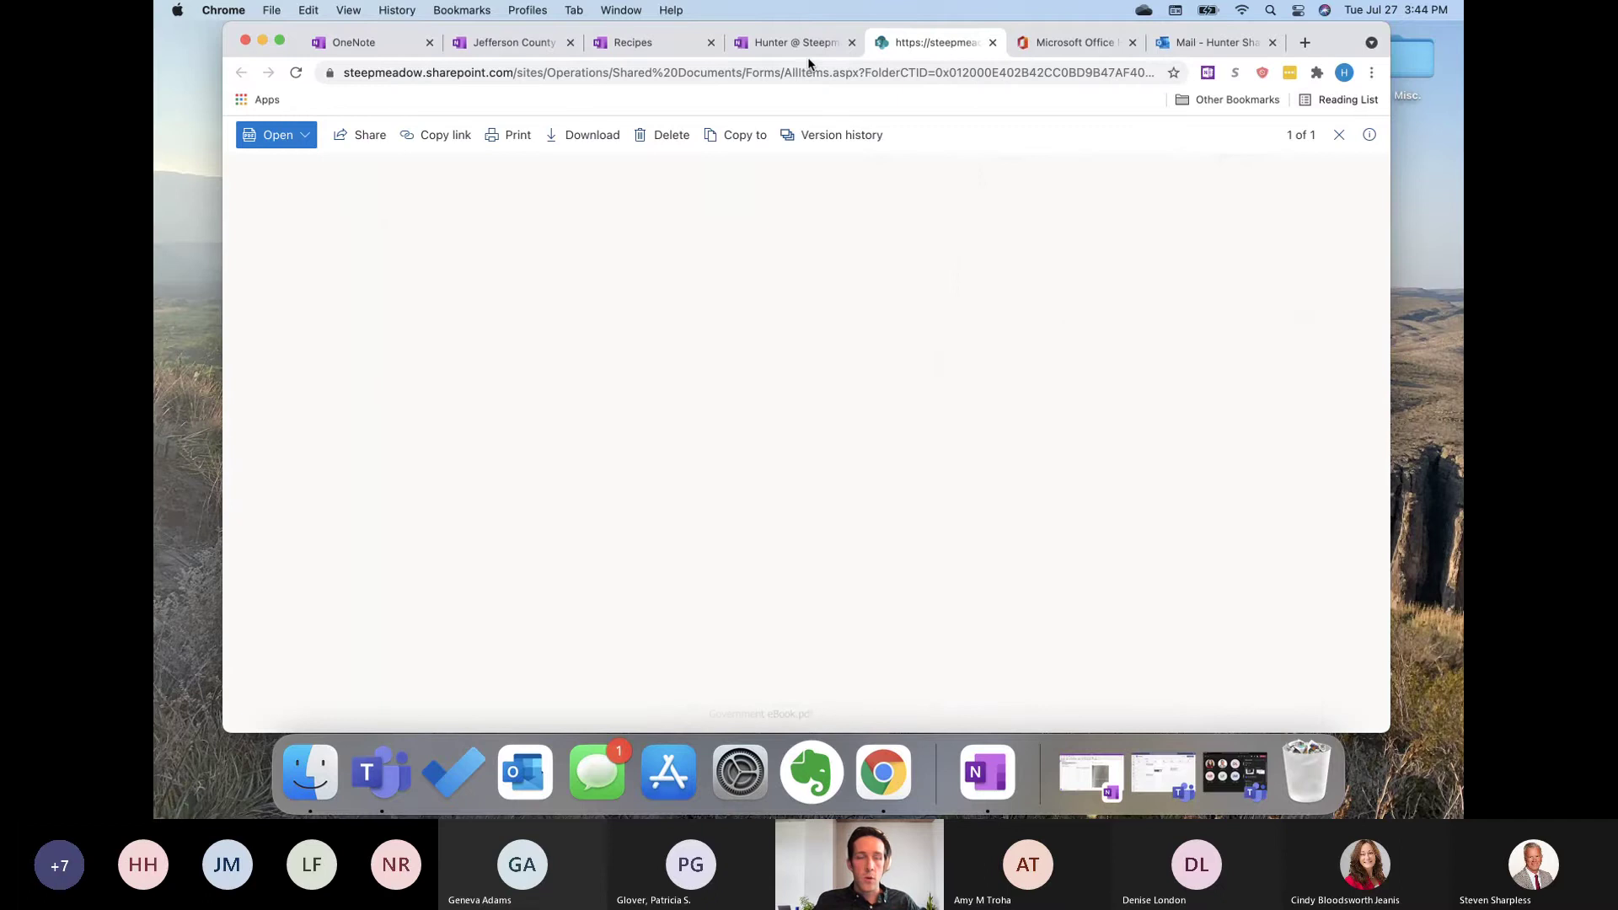
pyautogui.scroll(-10, 711, 421)
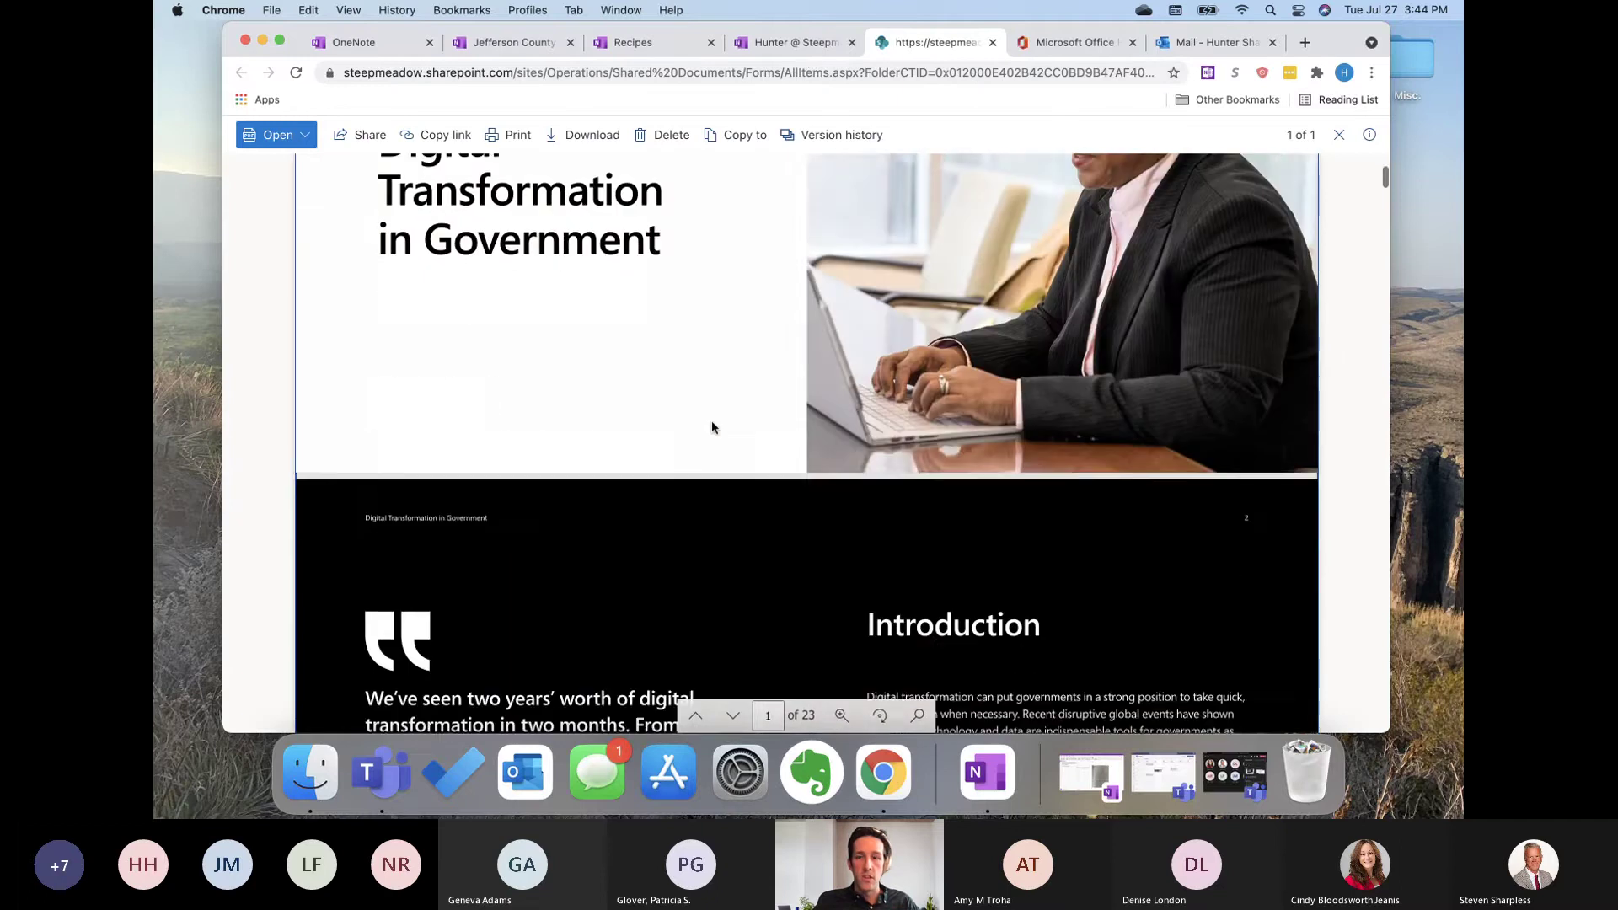
pyautogui.scroll(-8, 712, 422)
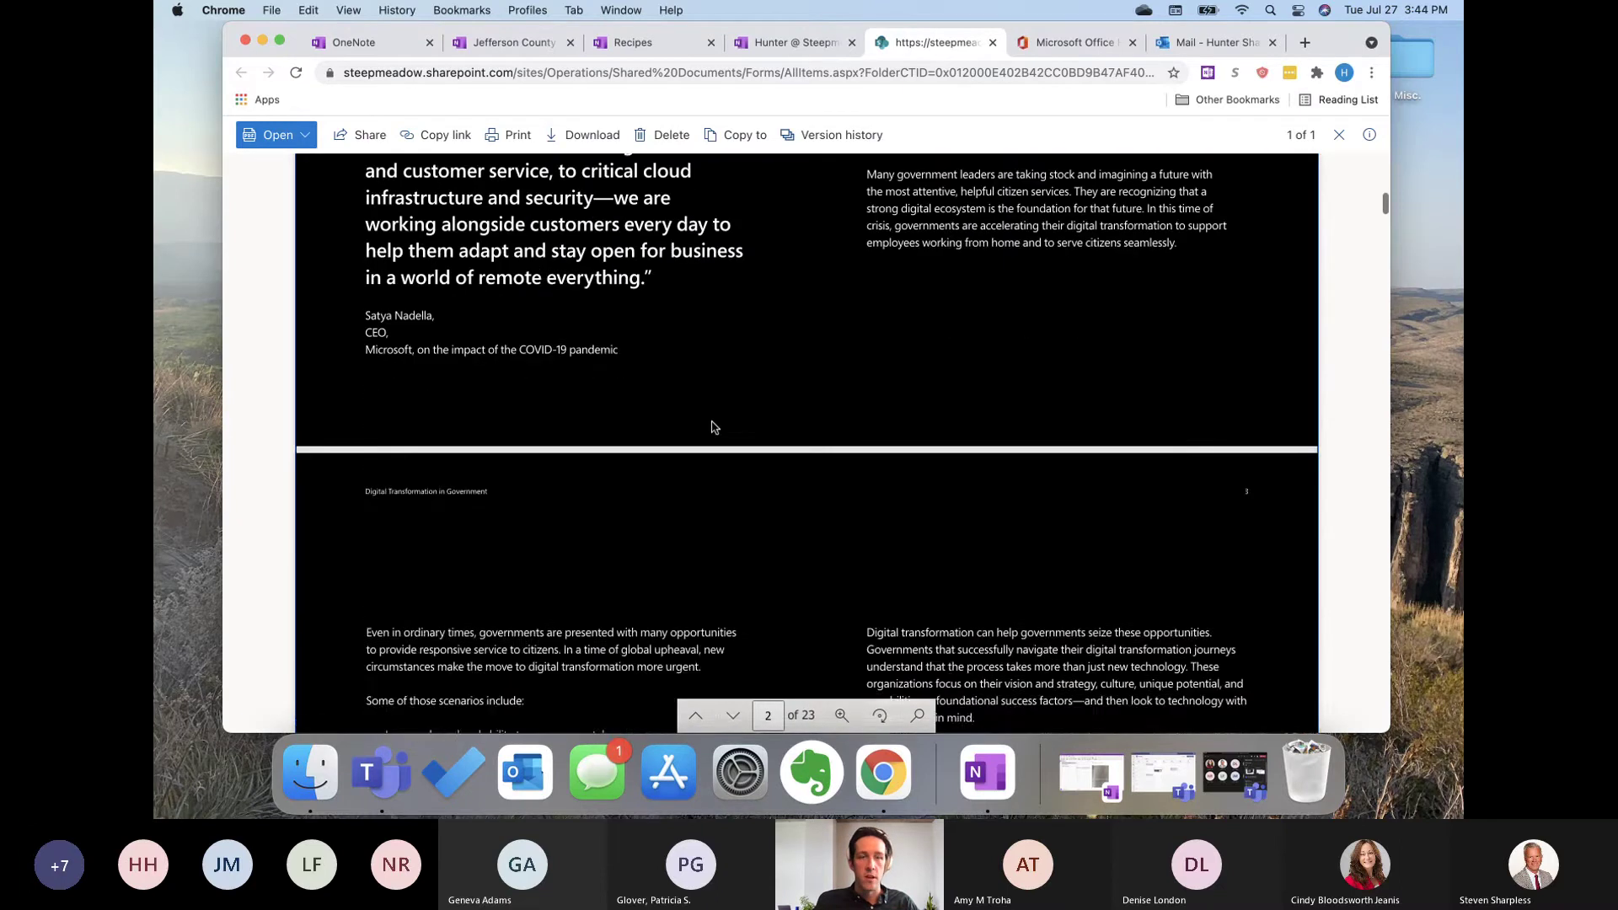
pyautogui.scroll(4, 712, 422)
pyautogui.scroll(15, 712, 422)
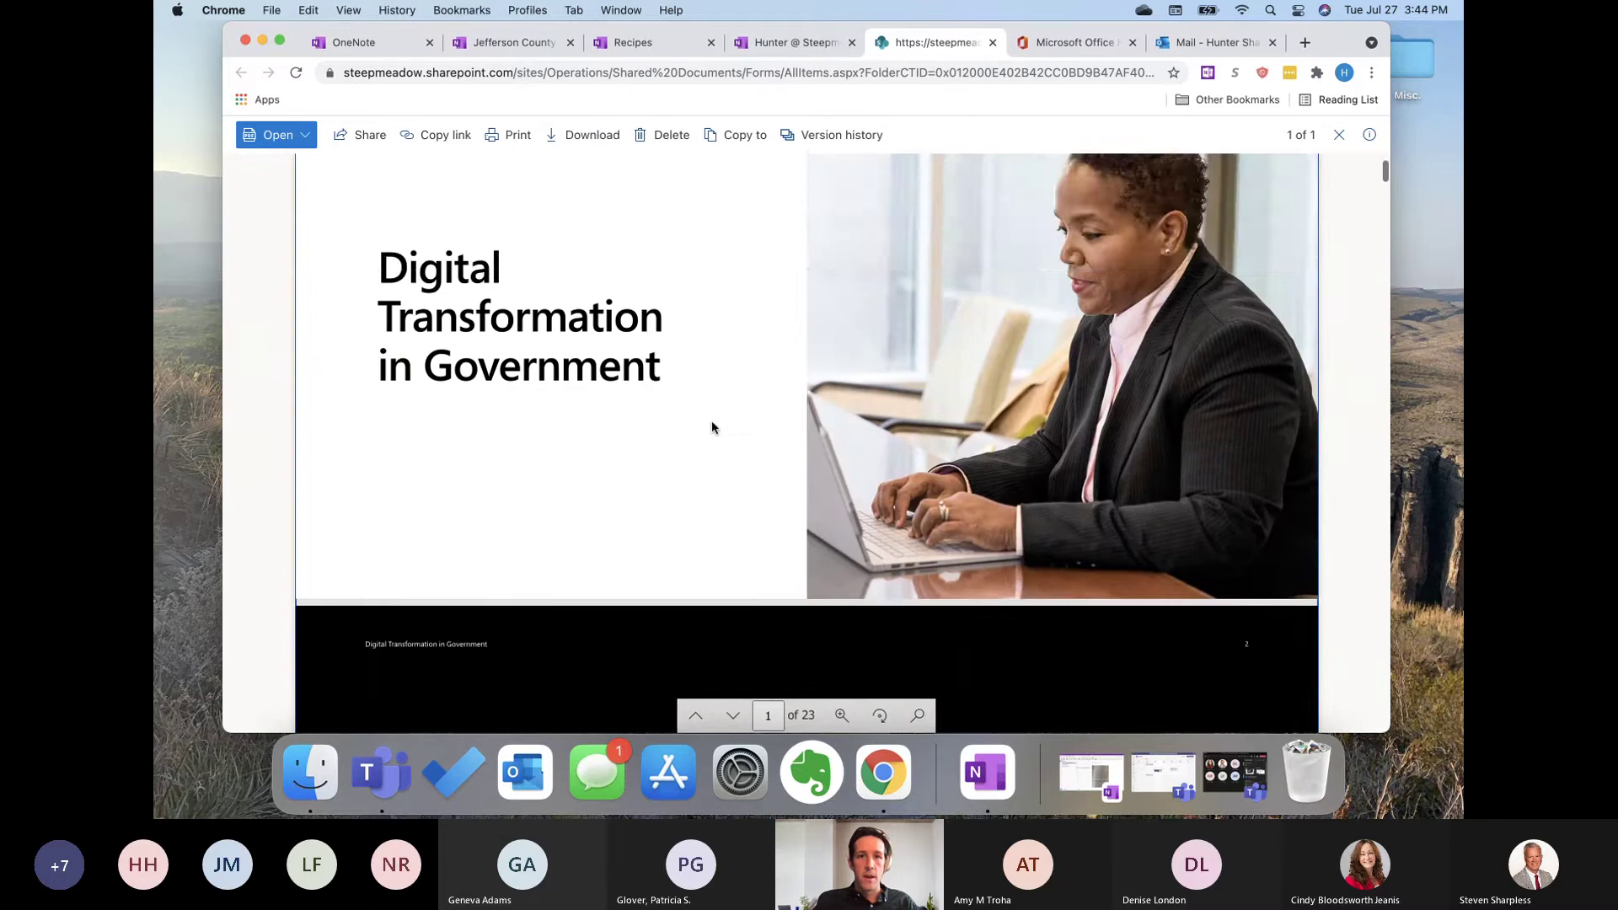
pyautogui.scroll(-3, 711, 421)
pyautogui.scroll(-20, 712, 426)
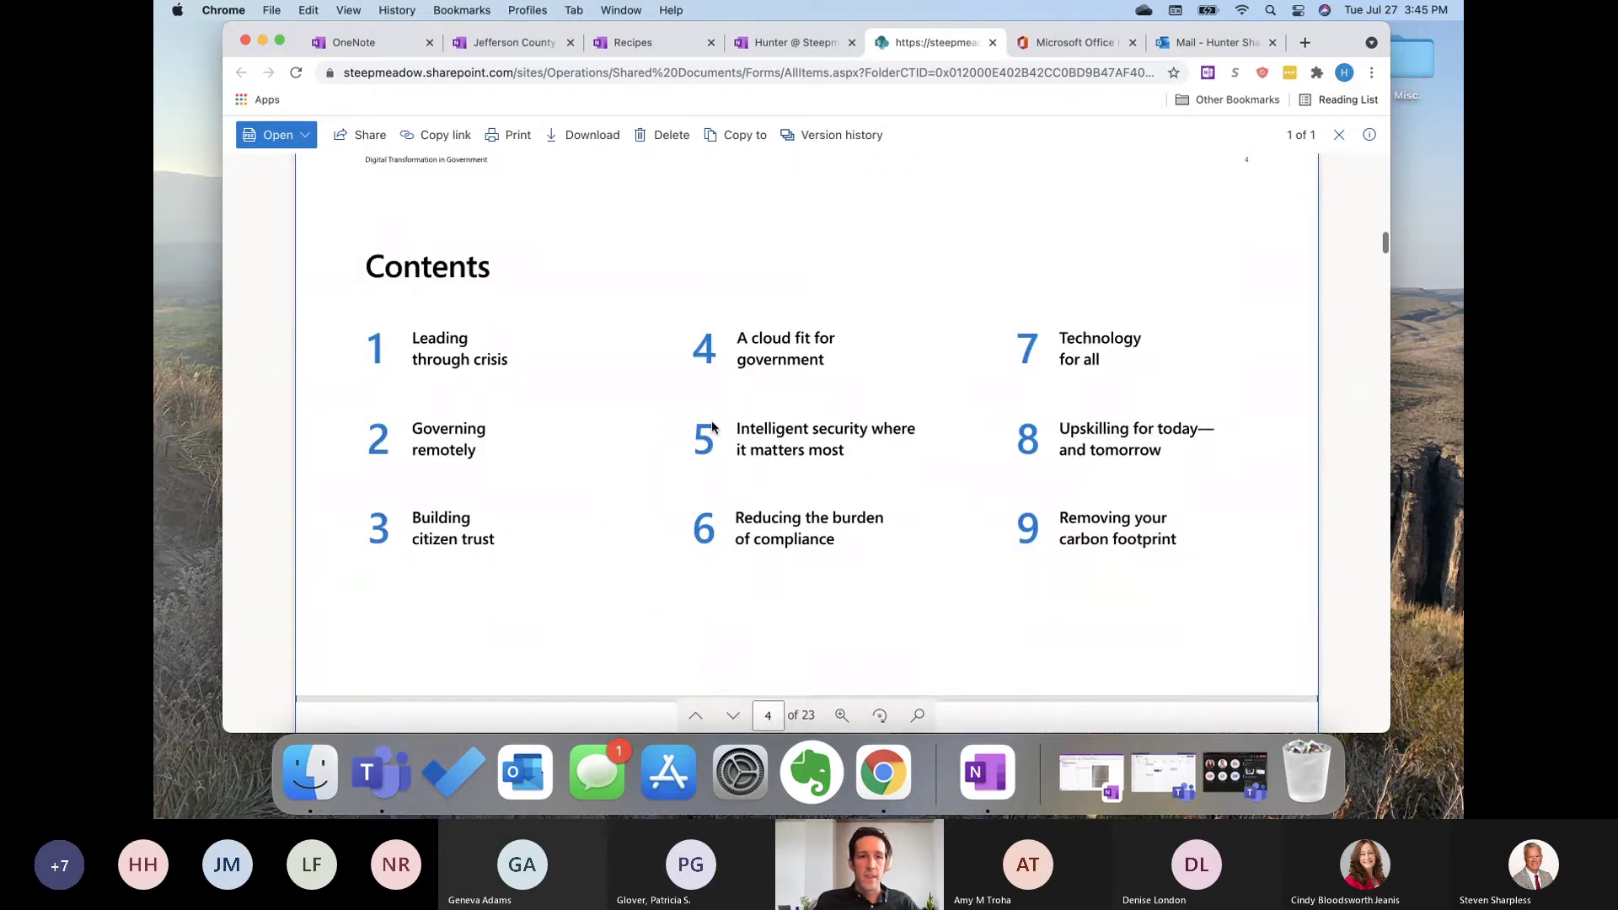
pyautogui.scroll(-3, 712, 425)
pyautogui.scroll(18, 711, 426)
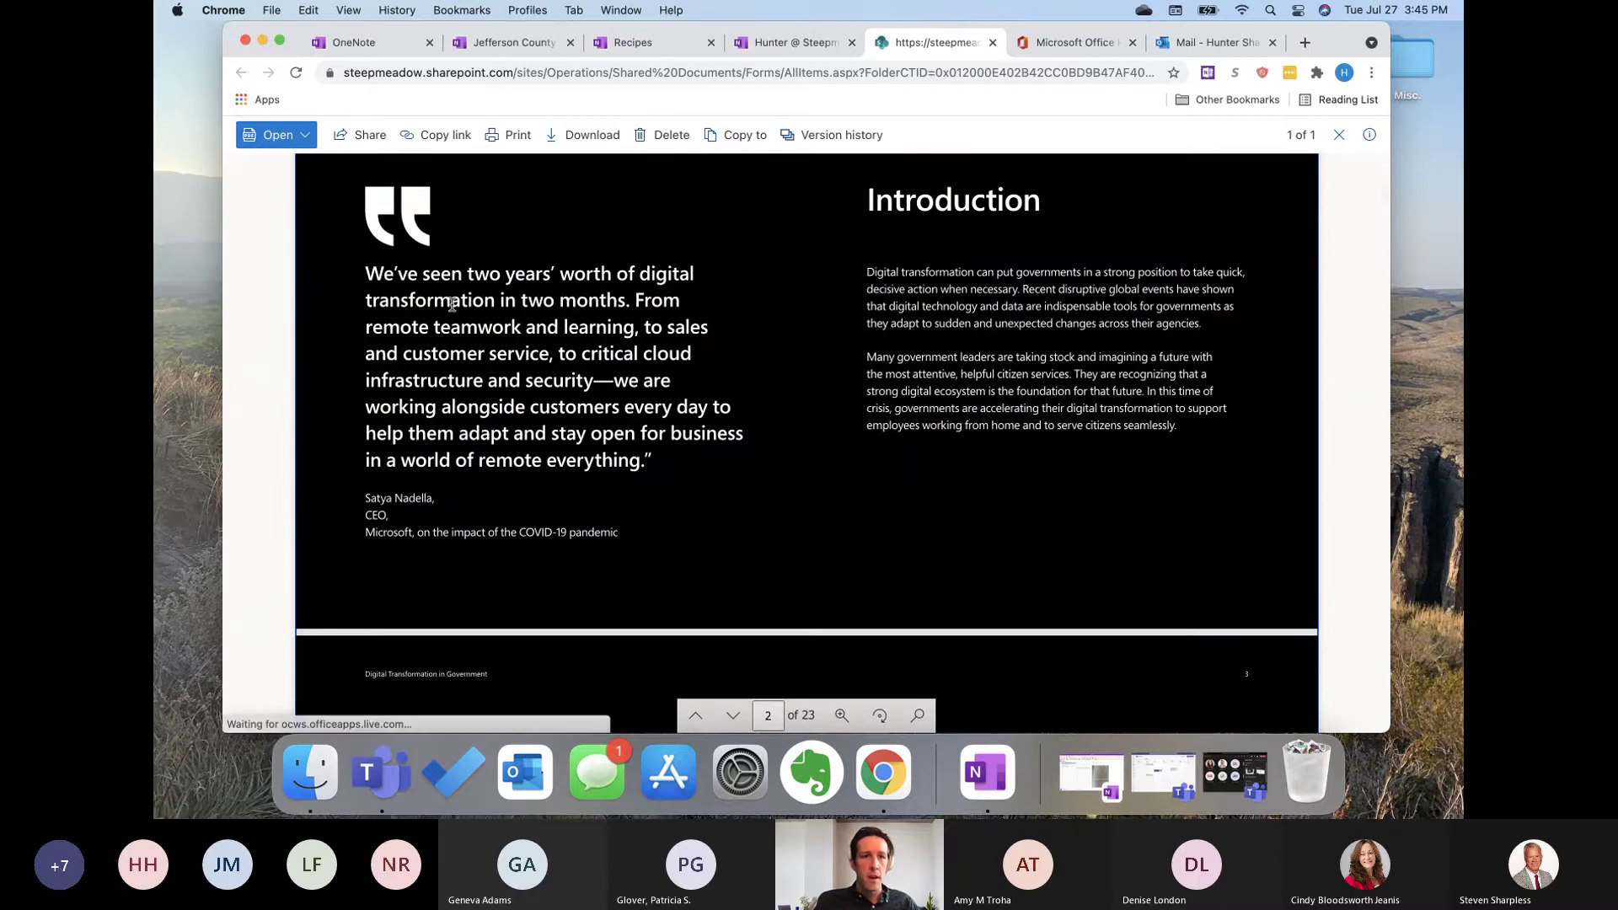
# Step: Start the OneNote Web Clipper on the PDF's Introduction page and preview a bookmark clip
pyautogui.click(1208, 73)
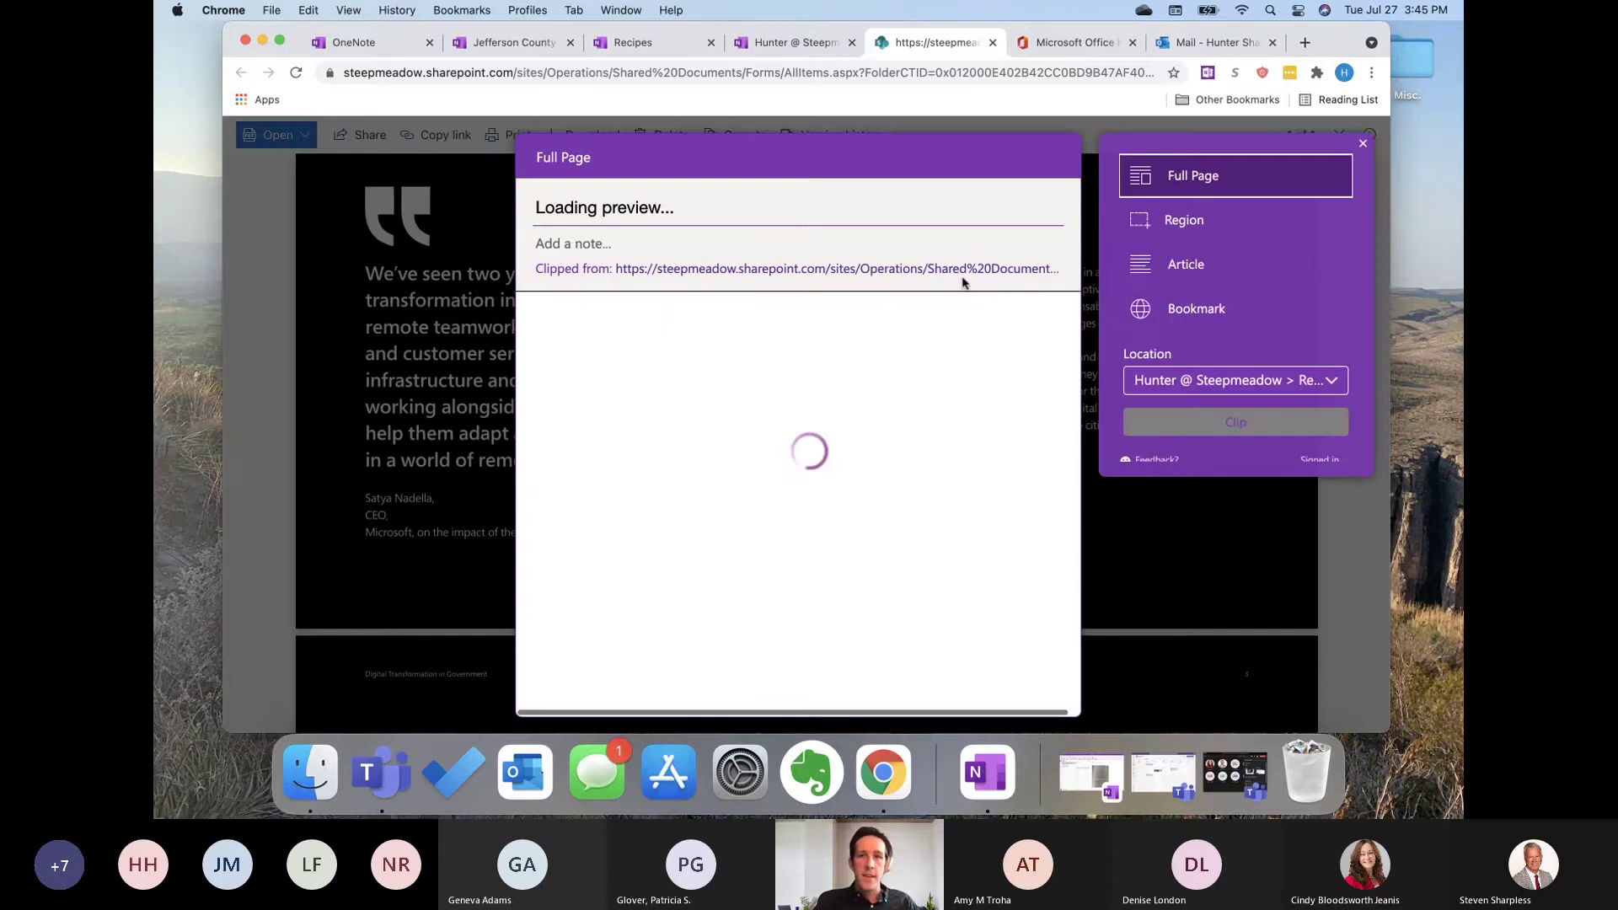
pyautogui.click(1239, 242)
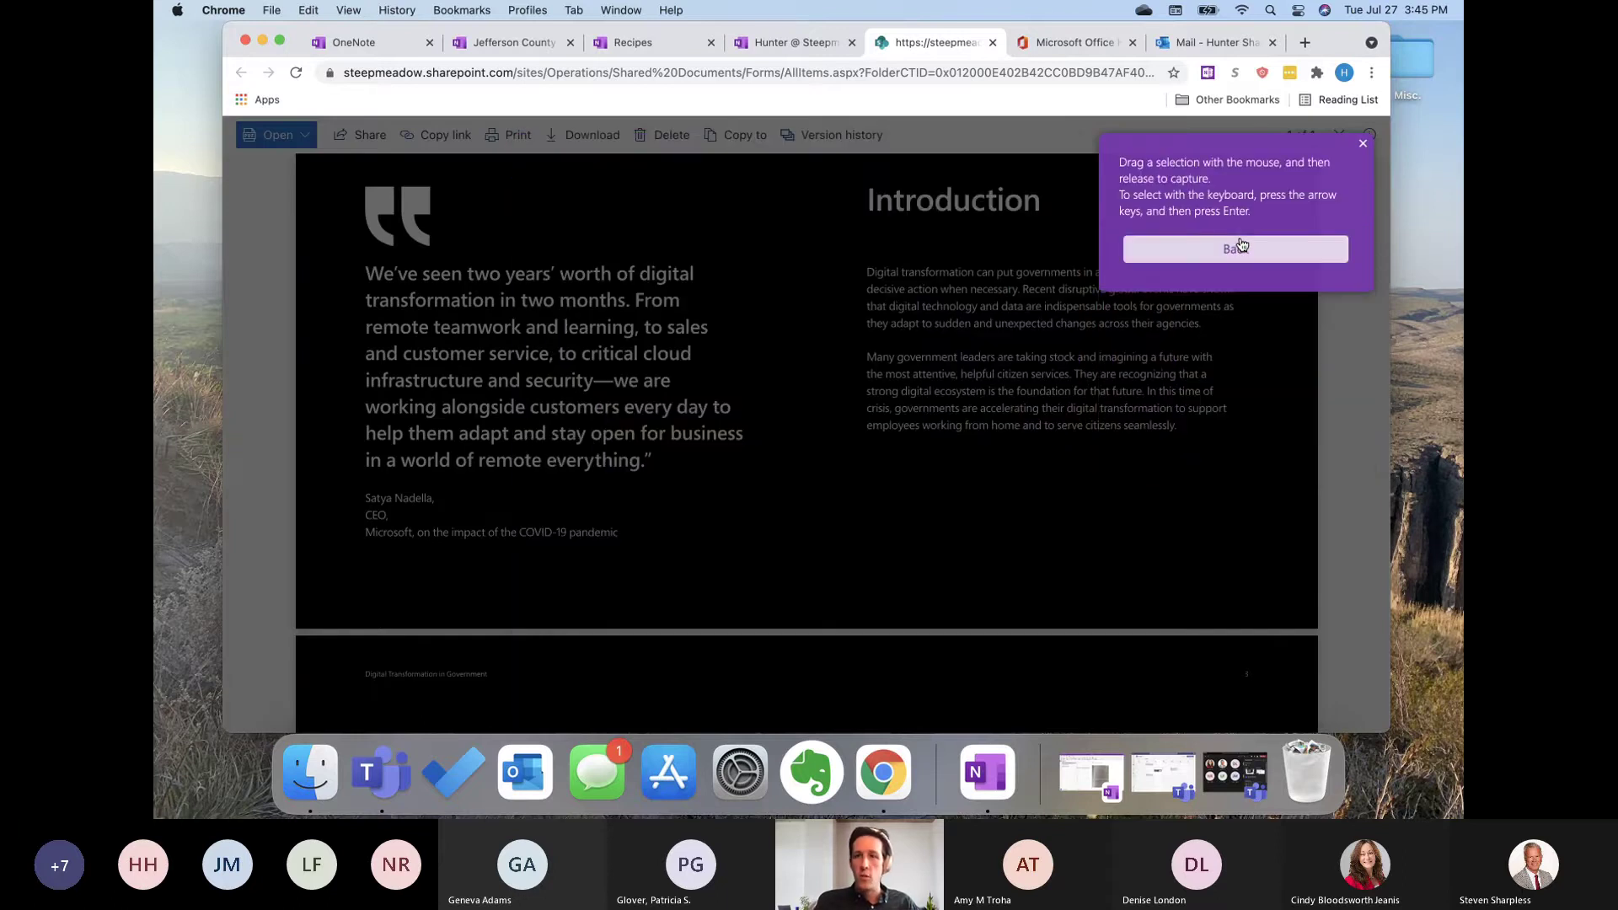
pyautogui.click(1239, 246)
pyautogui.click(1211, 299)
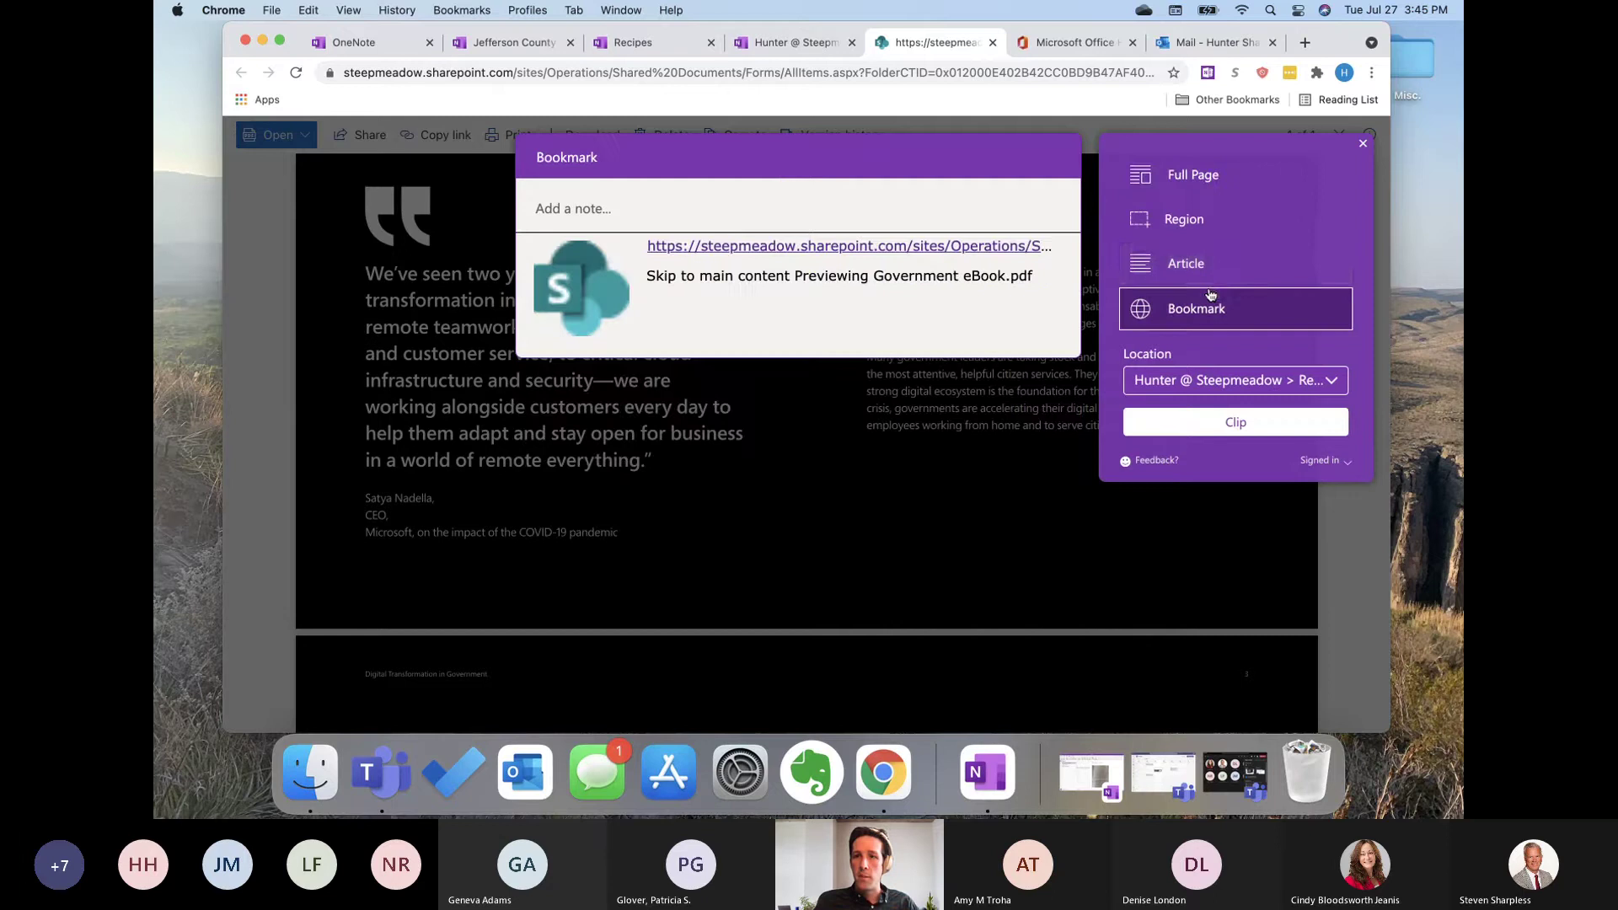
# Step: Capture the Satya Nadella quote as a region clip and title it "OneNote web clipper demo"
pyautogui.click(1207, 229)
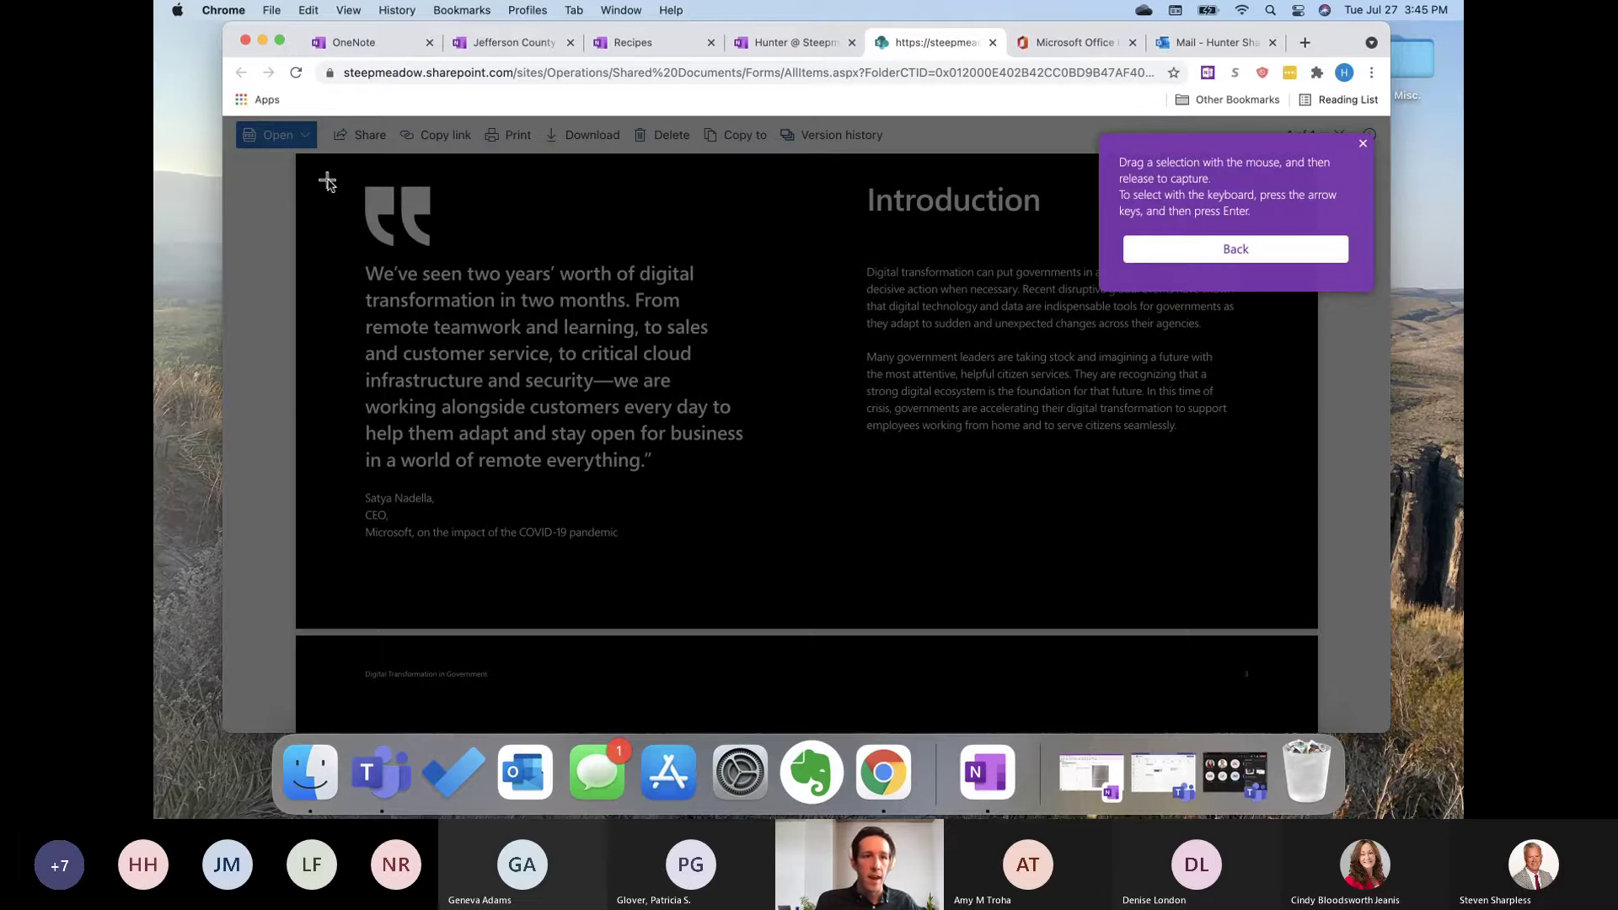
pyautogui.moveTo(322, 178); pyautogui.dragTo(762, 577)
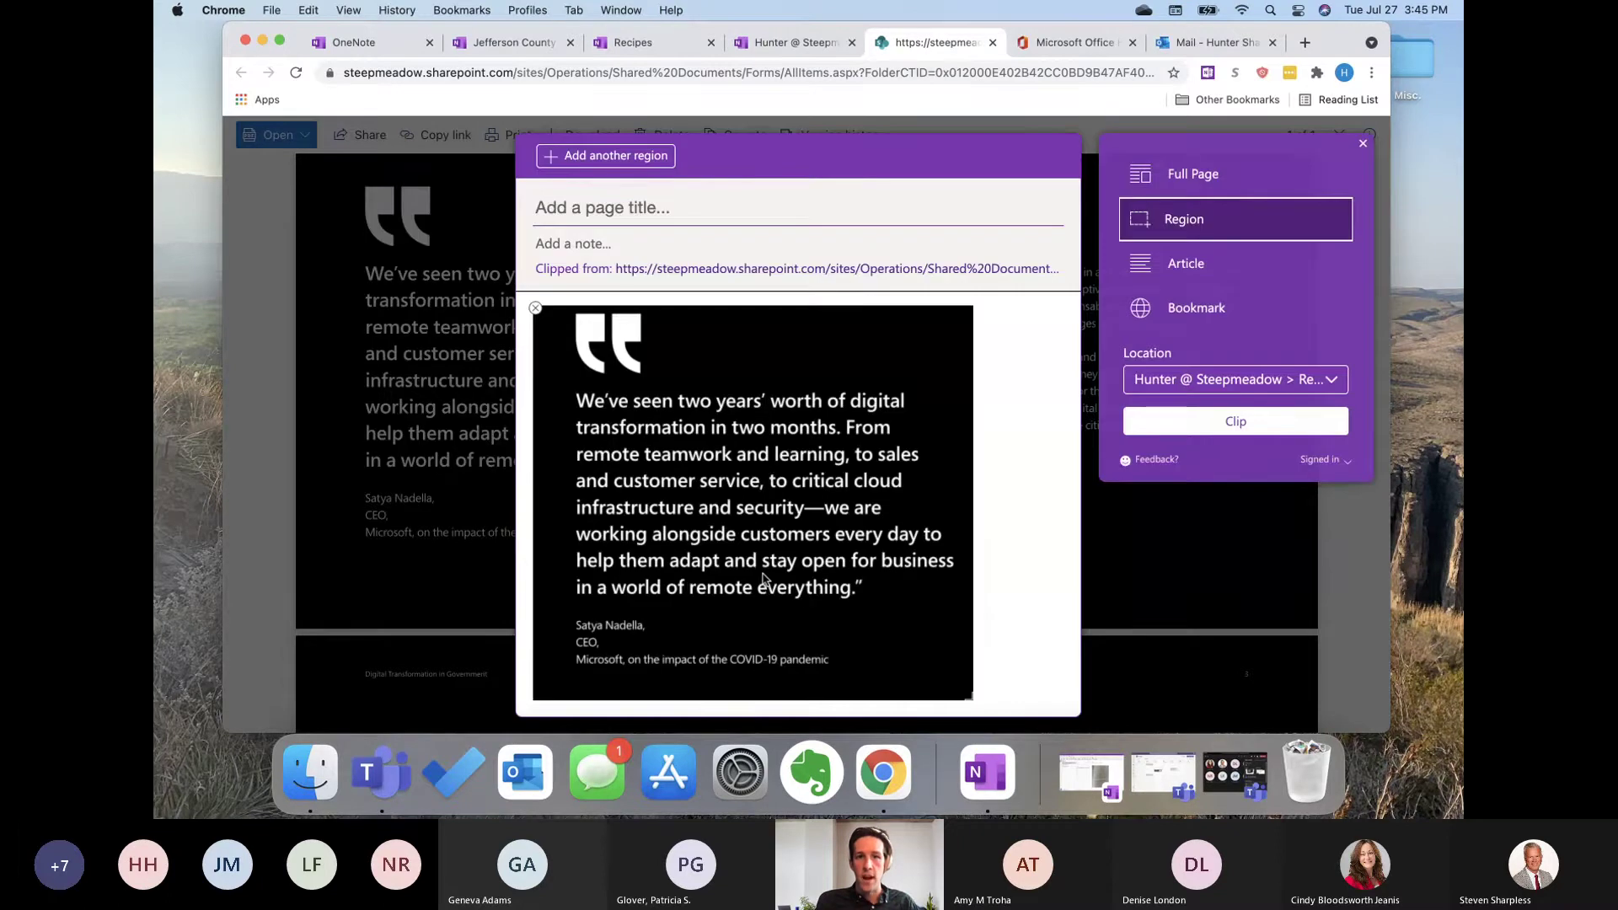
pyautogui.click(677, 216)
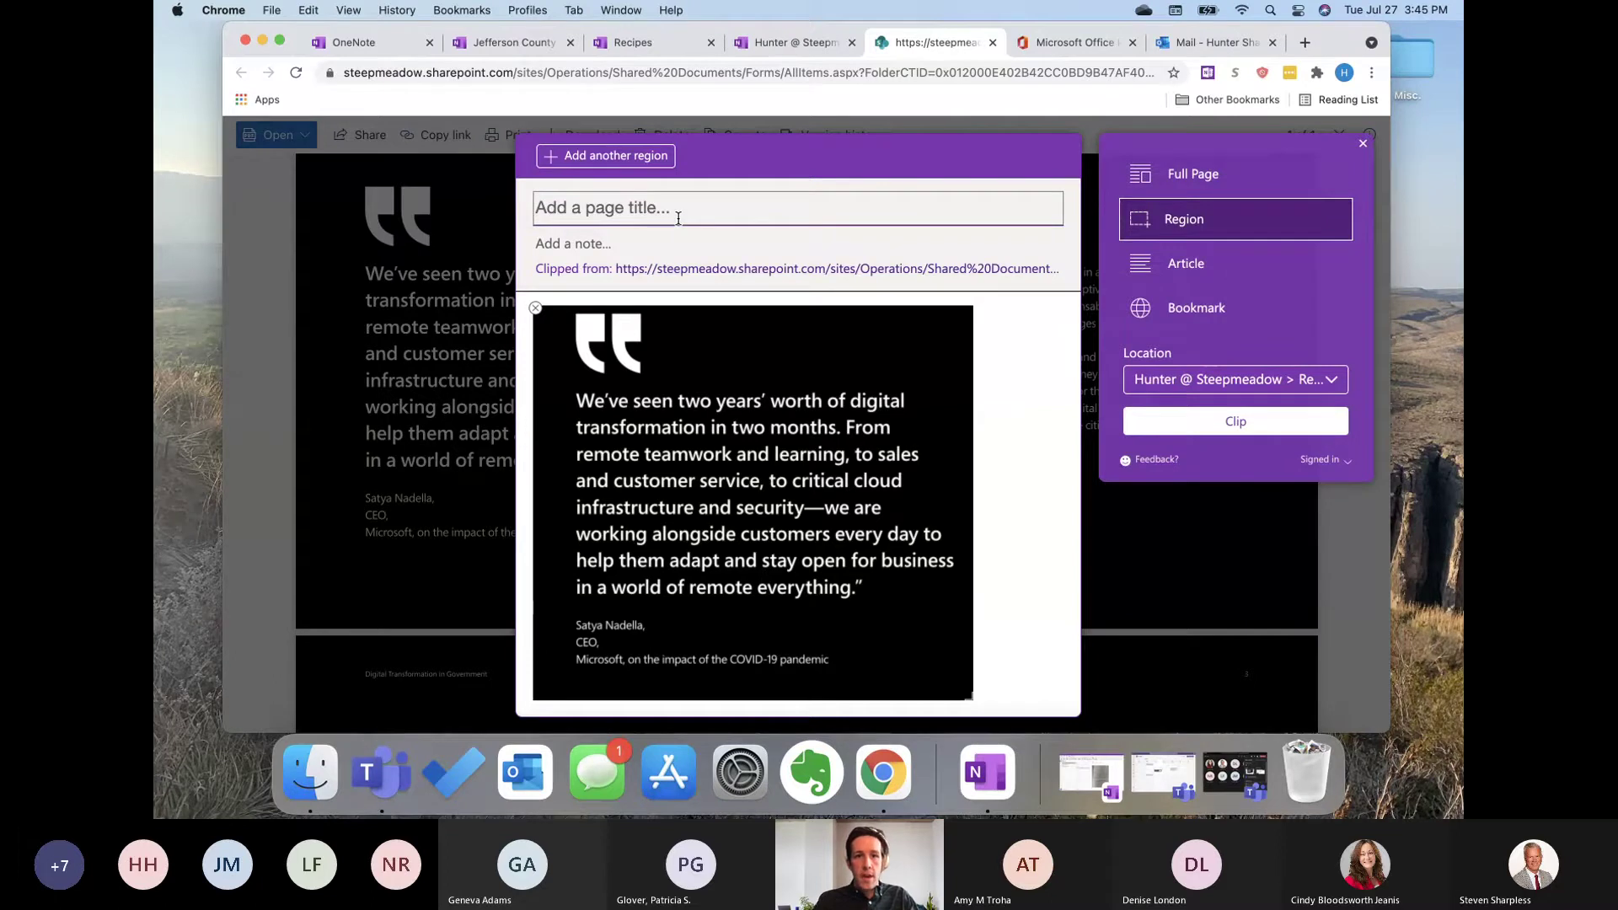
pyautogui.write('OneN')
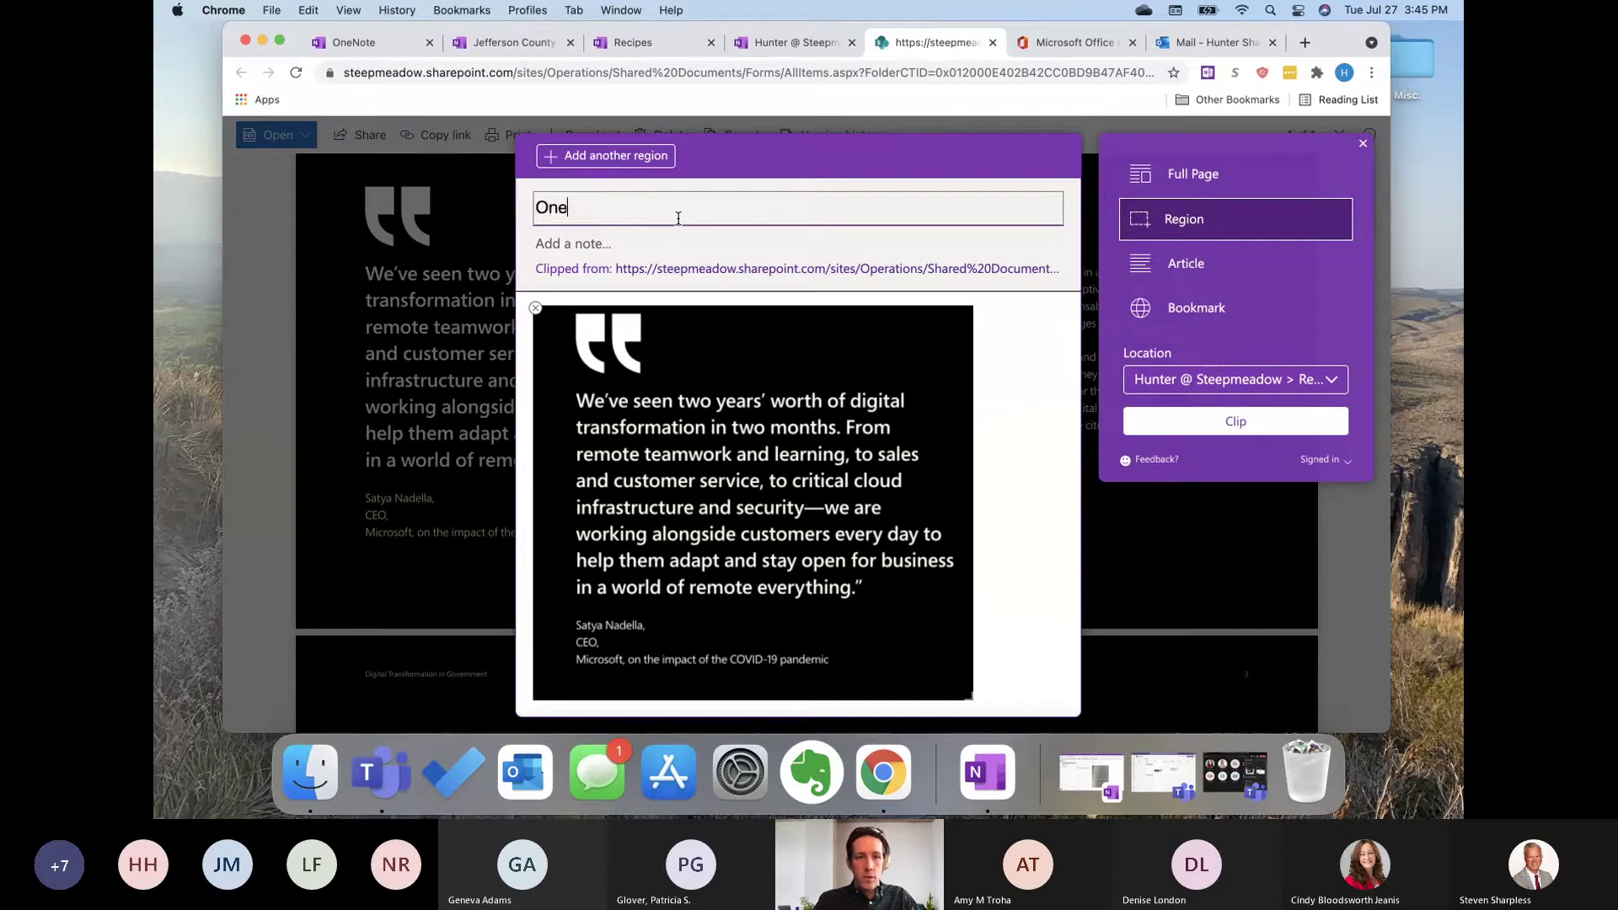
pyautogui.press('BackSpace')
pyautogui.write('Note ')
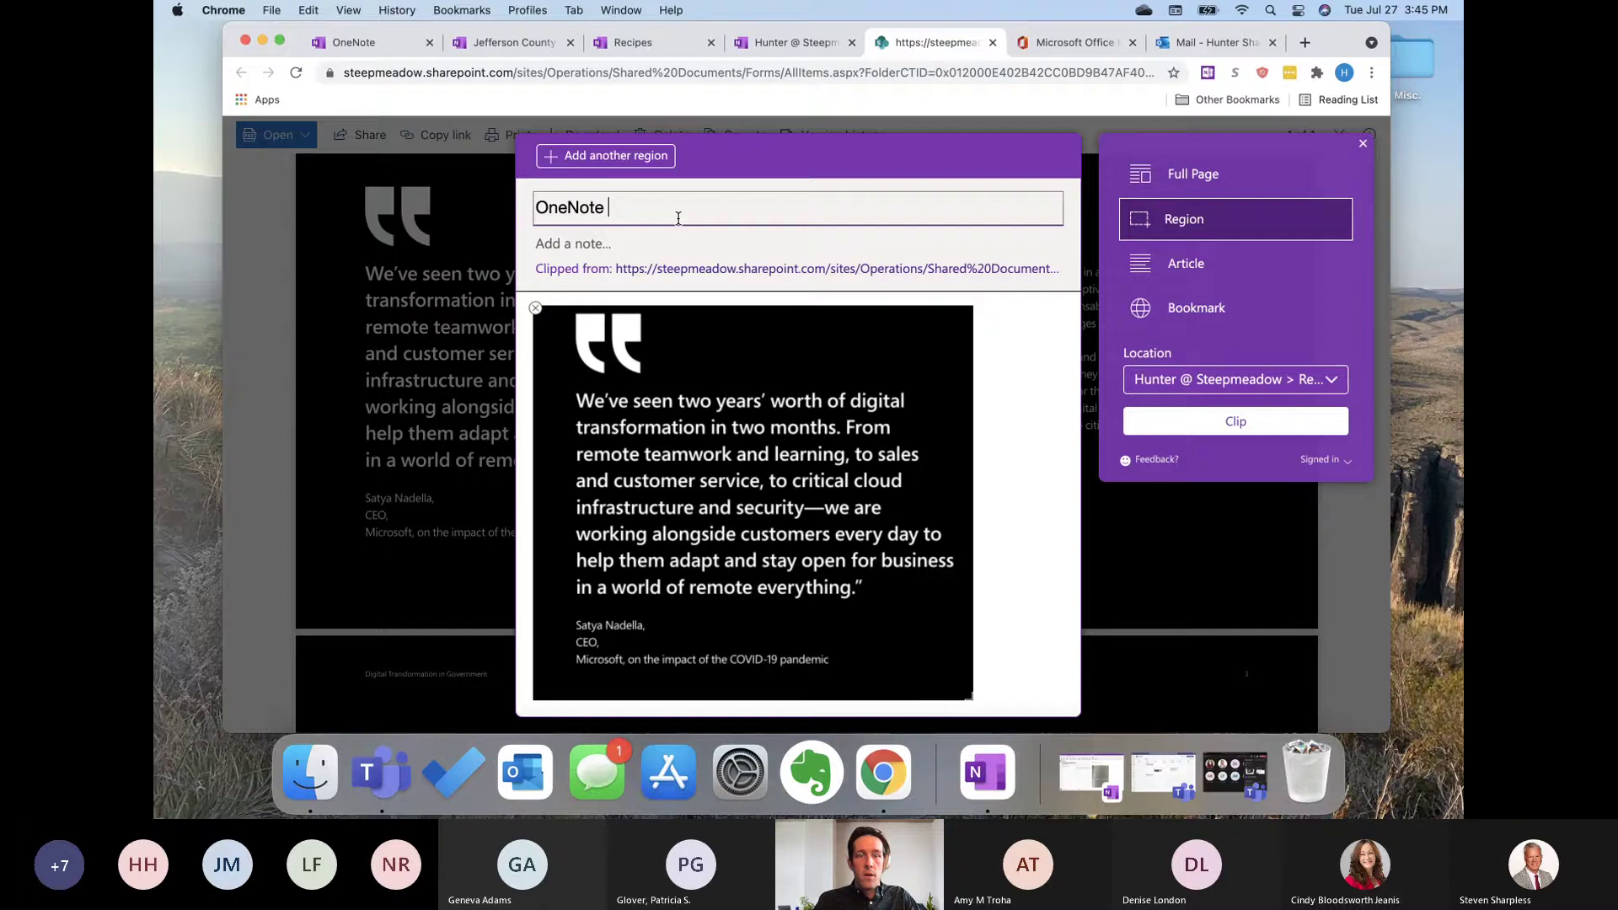
pyautogui.write('web clipper')
pyautogui.write('demo')
# Step: Add a note to show the clip to a colleague, and clip it to the Steepmeadow notebook's Agendas section
pyautogui.click(651, 235)
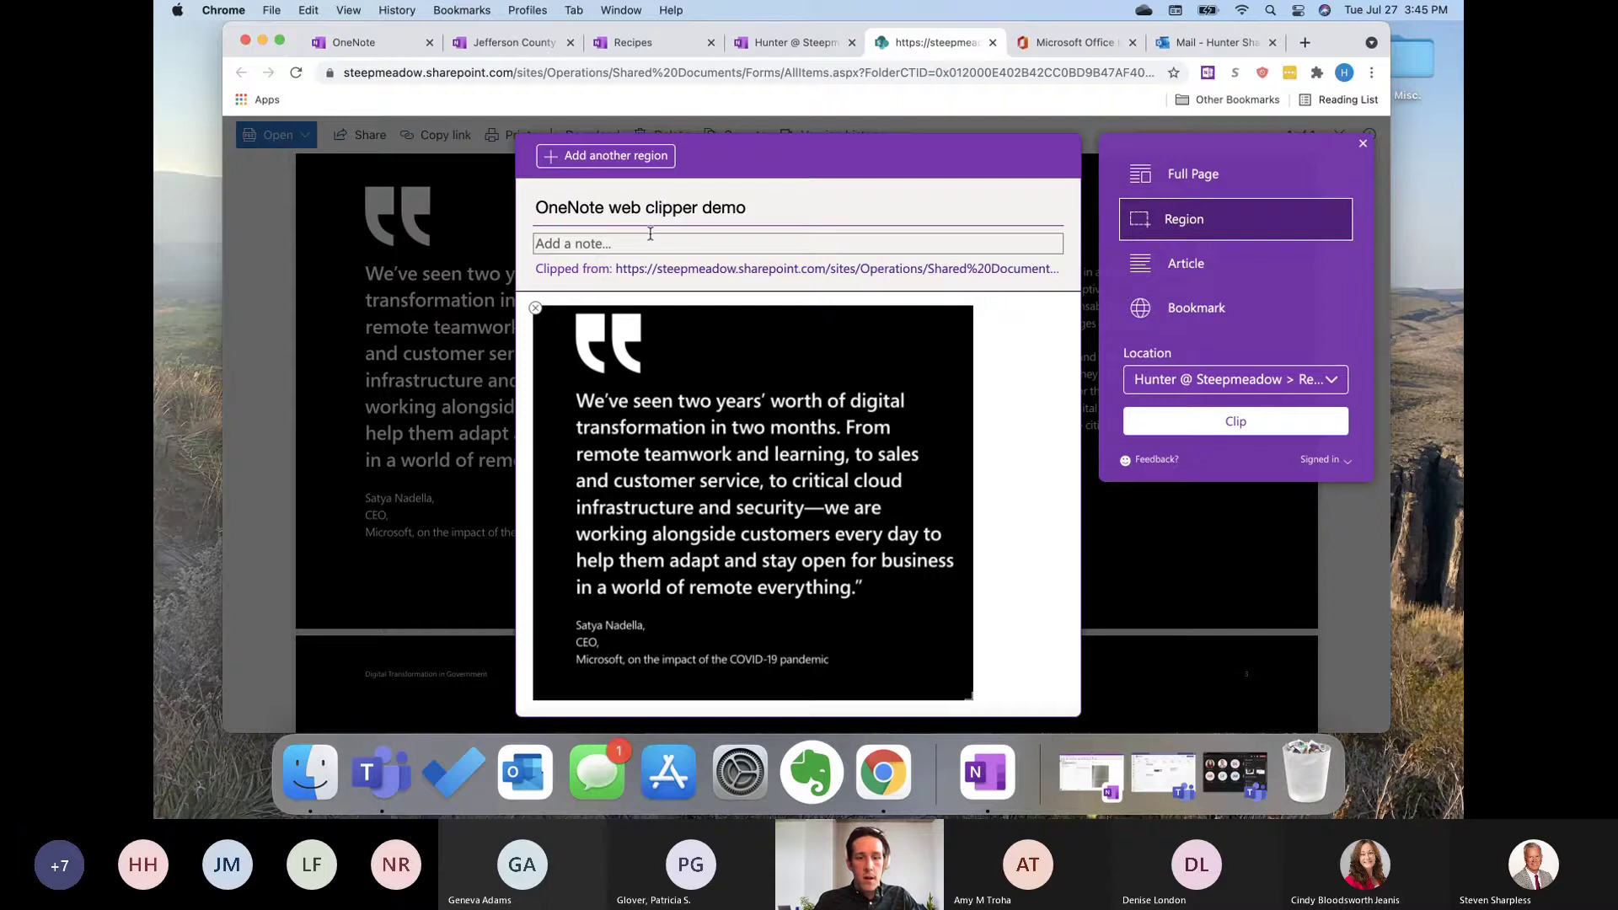
pyautogui.write('Show this to Greg')
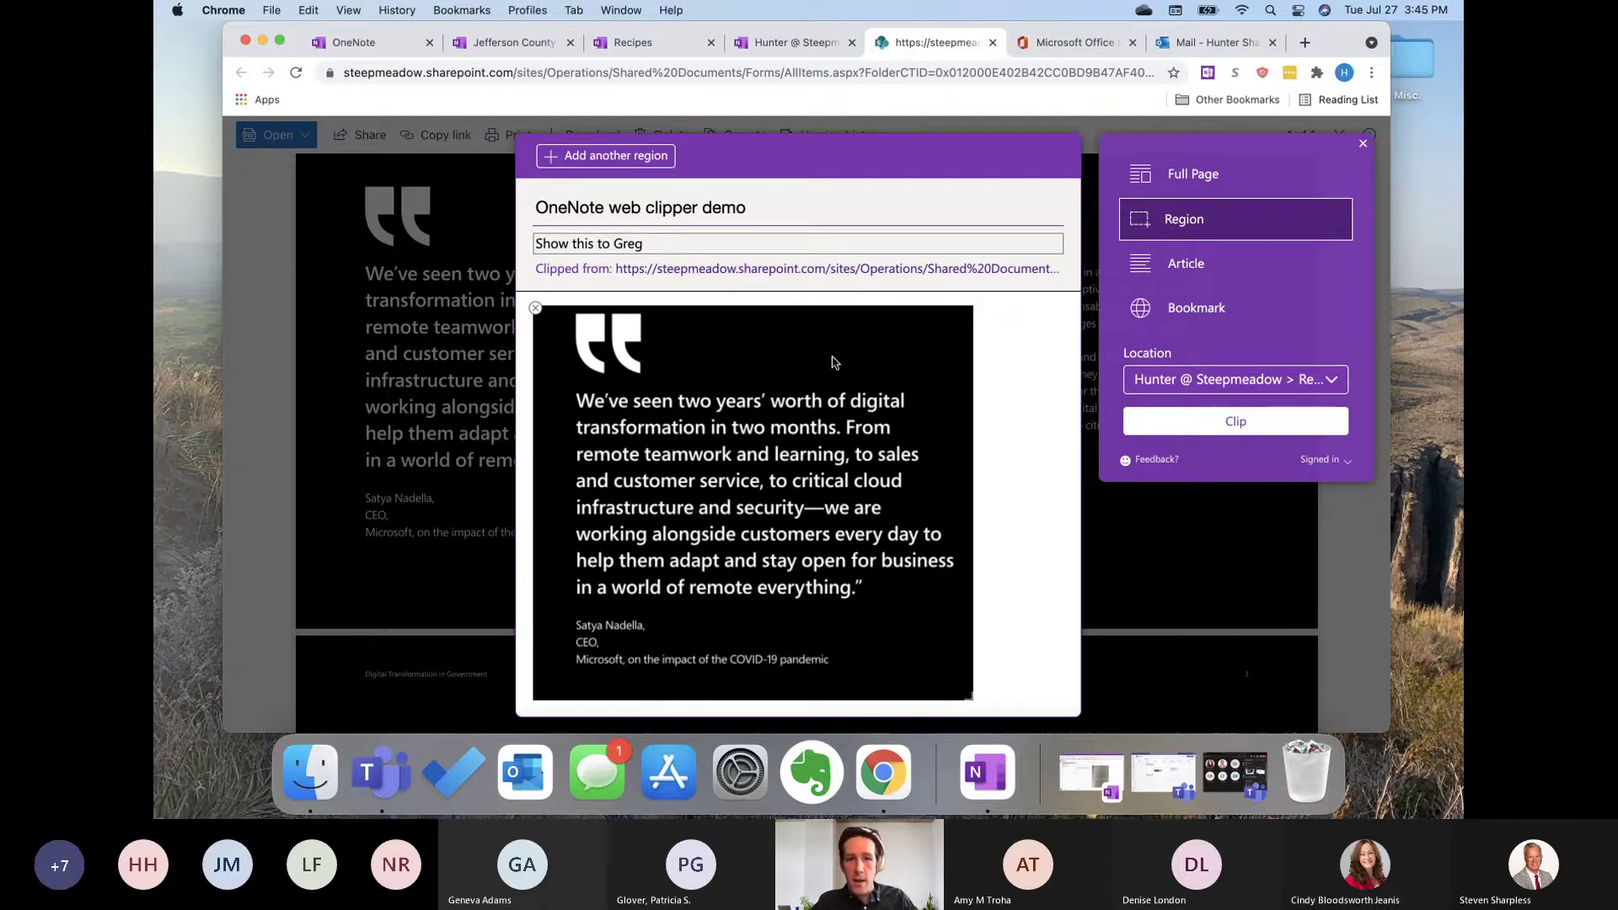
pyautogui.click(1280, 384)
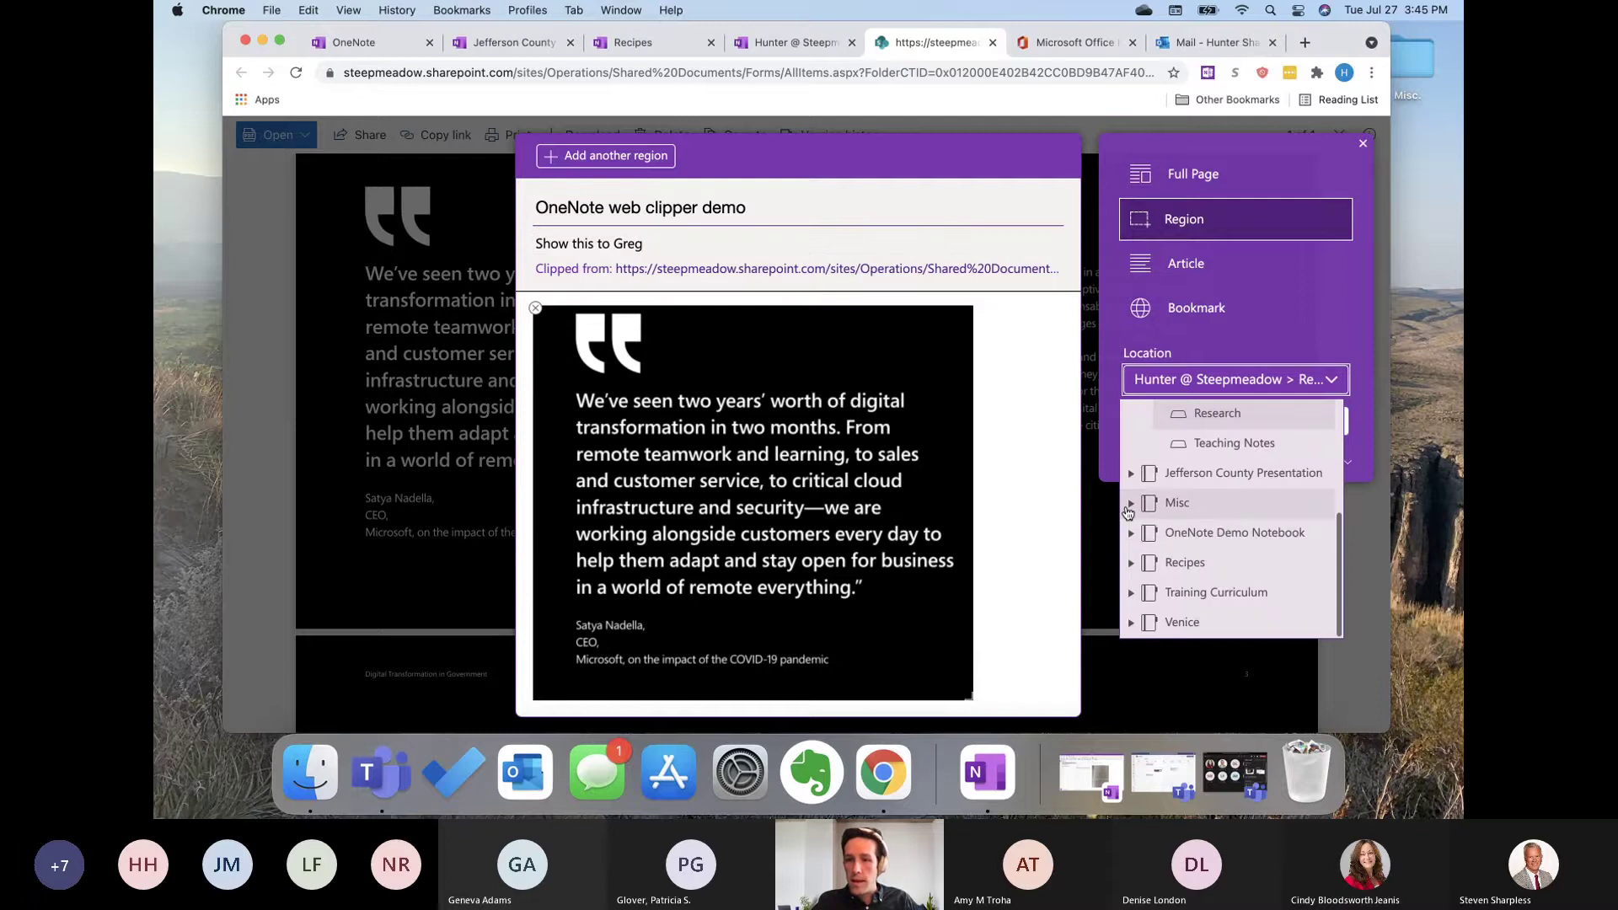
pyautogui.scroll(5, 1138, 498)
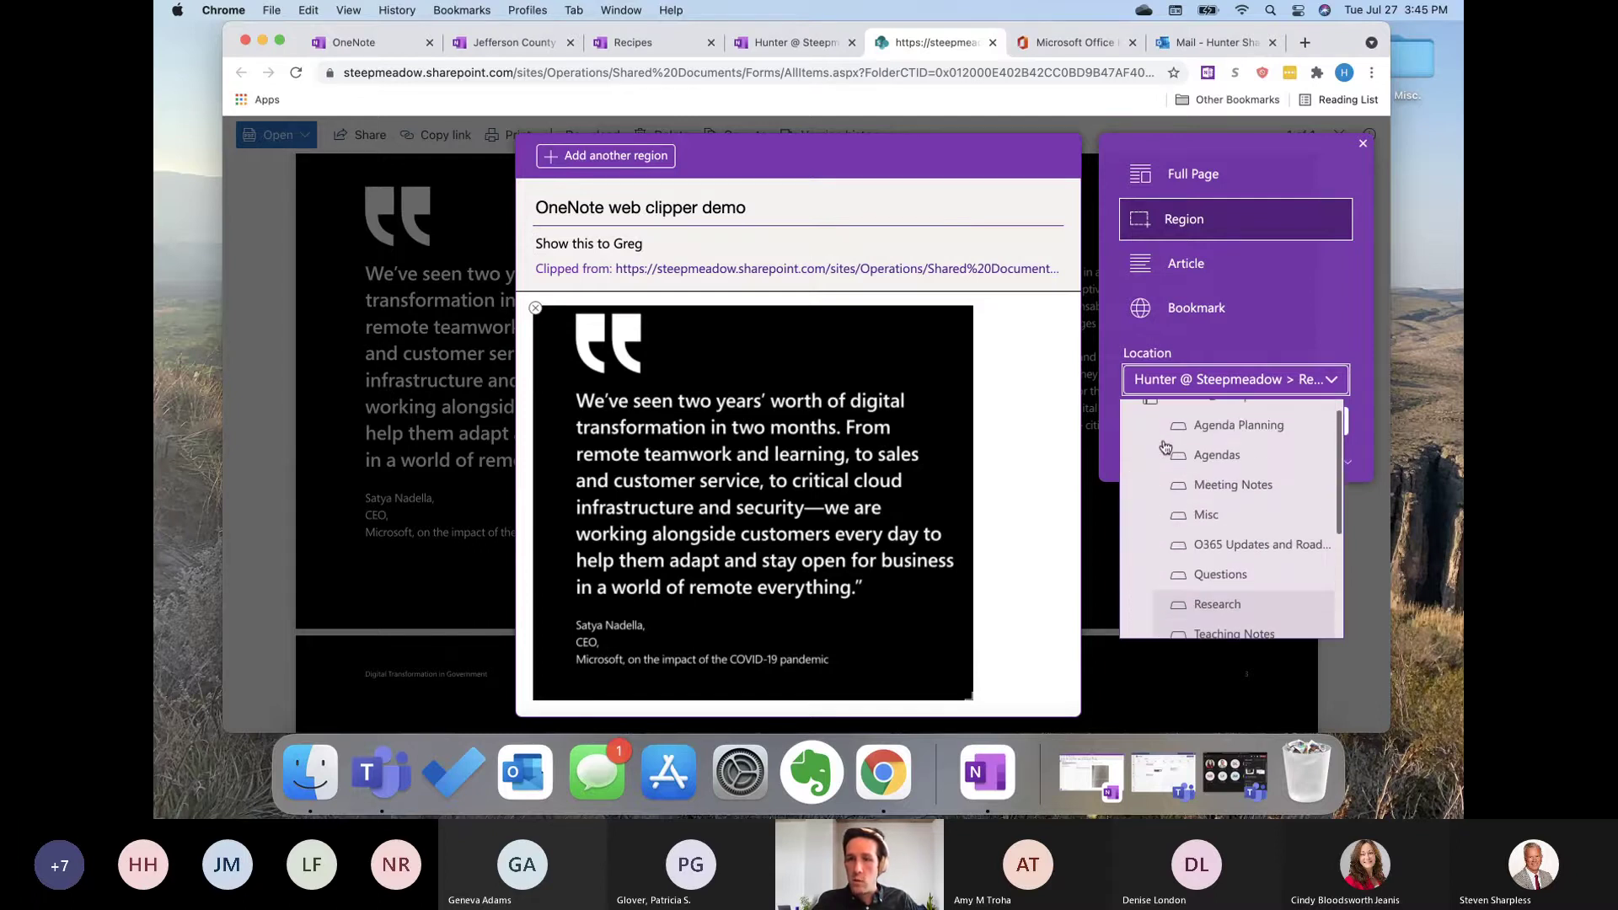
pyautogui.click(1197, 456)
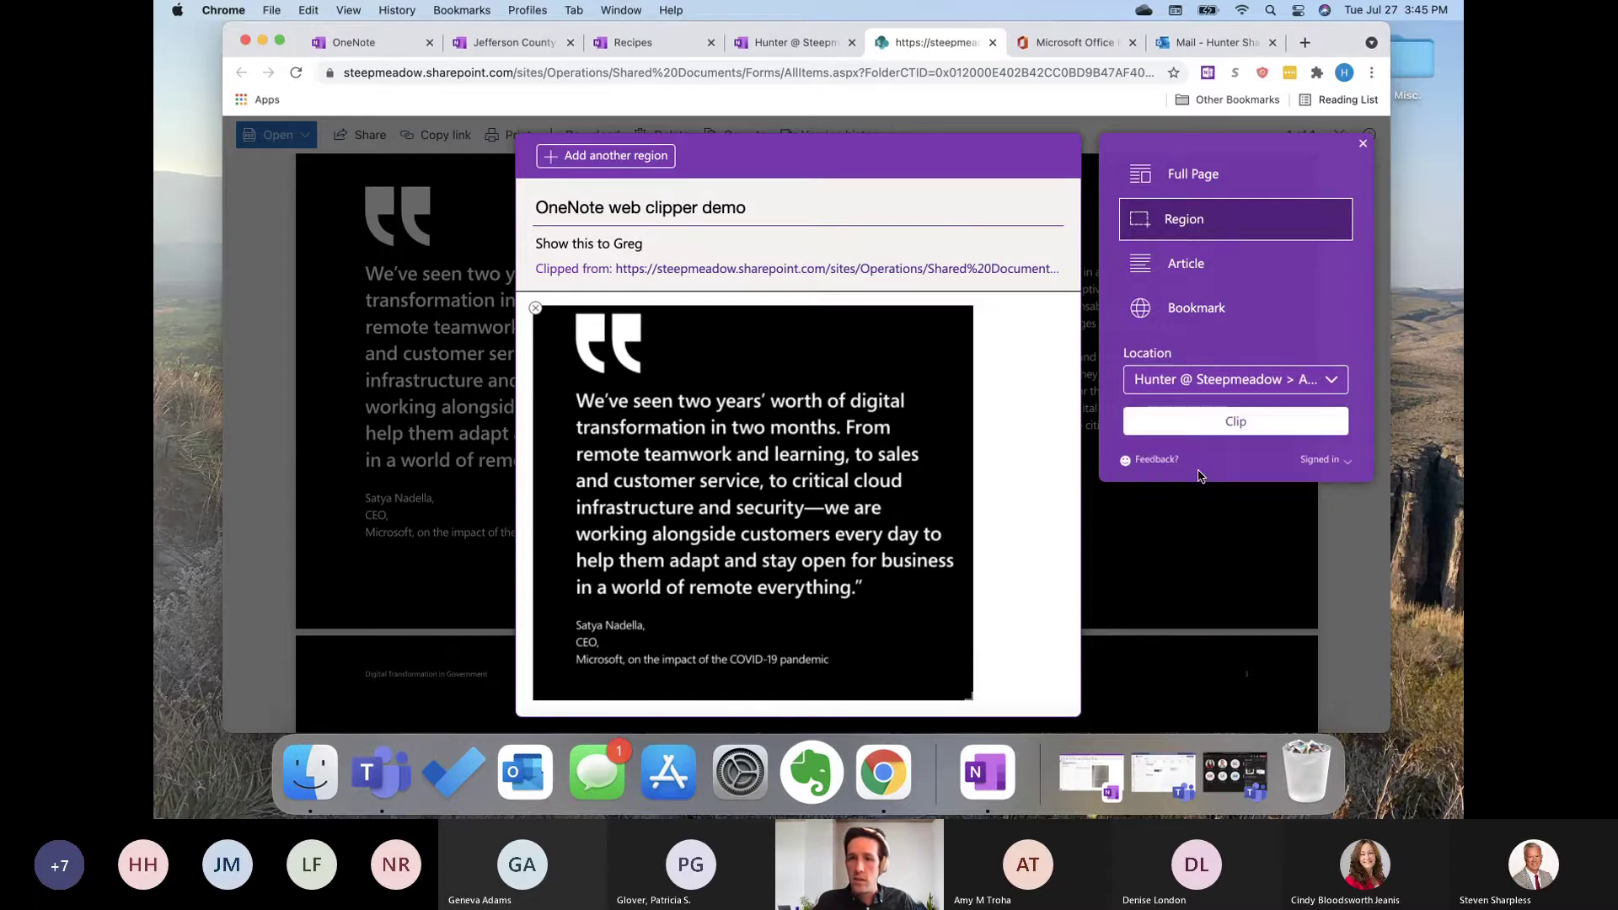
pyautogui.click(1224, 420)
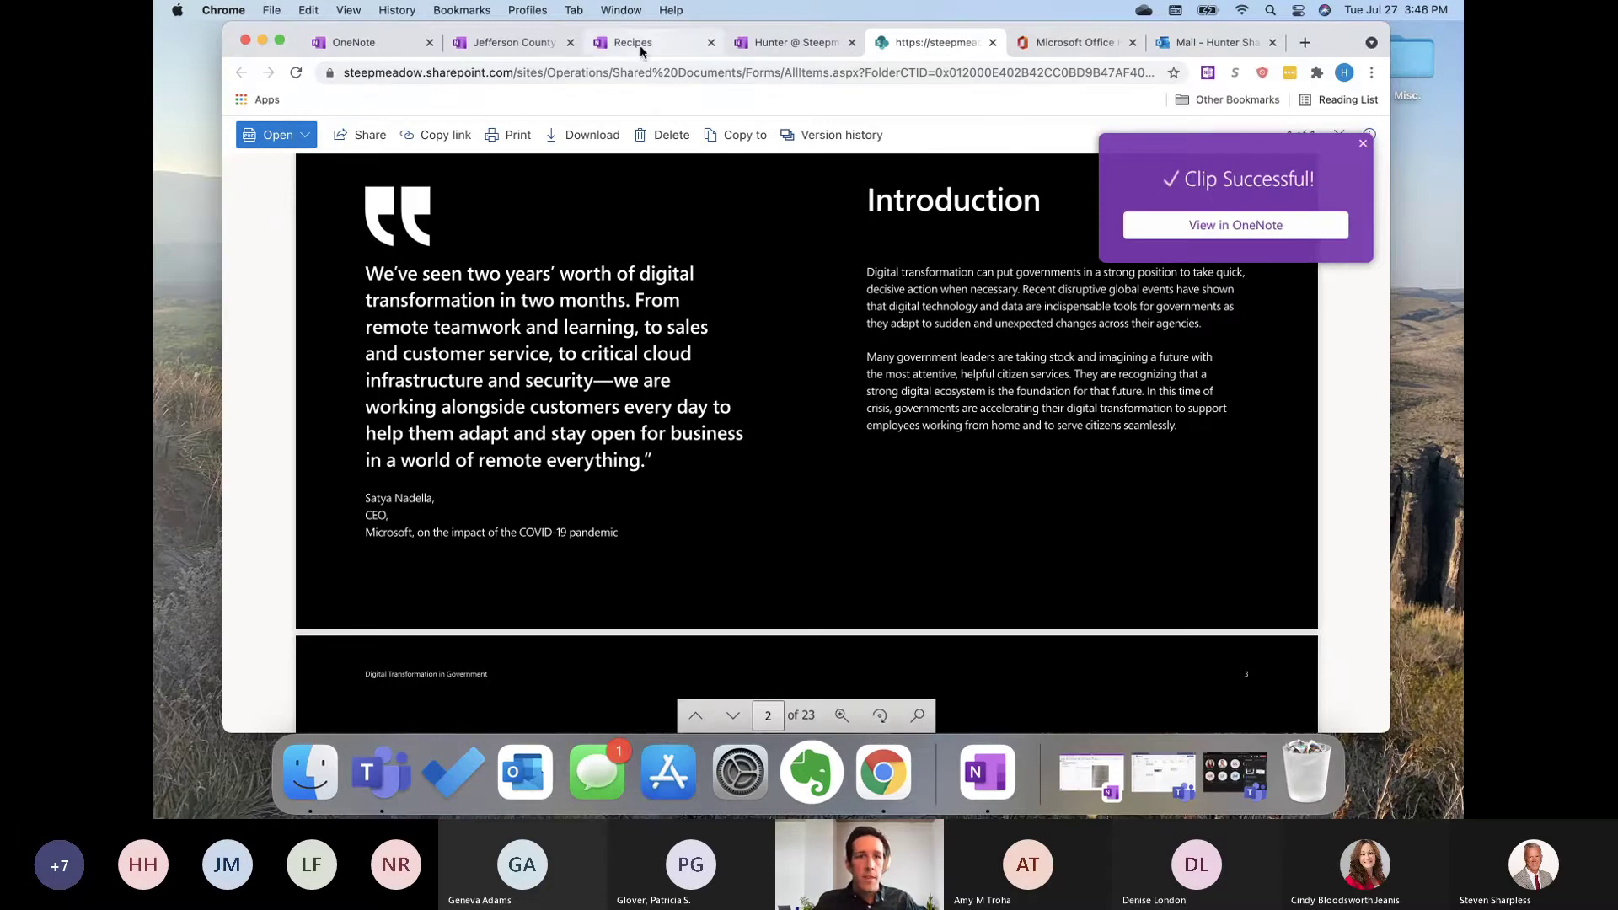
# Step: Open the Steepmeadow notebook from the recent notebooks, reload its Agendas section, and open the "OneNote web clipper demo" page
pyautogui.click(367, 43)
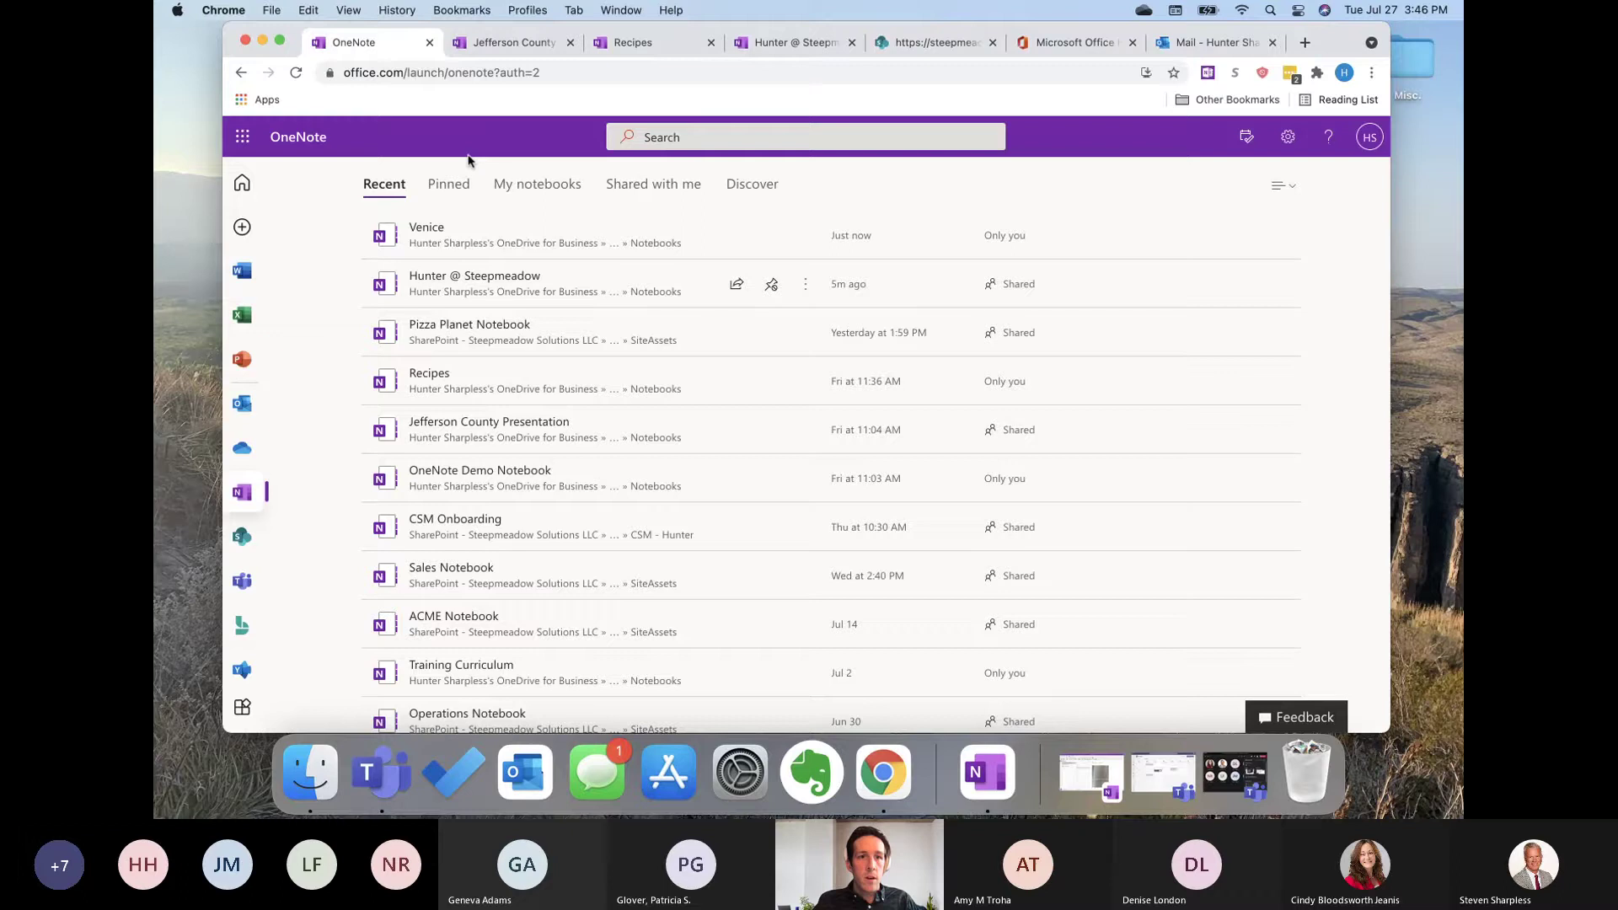
pyautogui.click(511, 276)
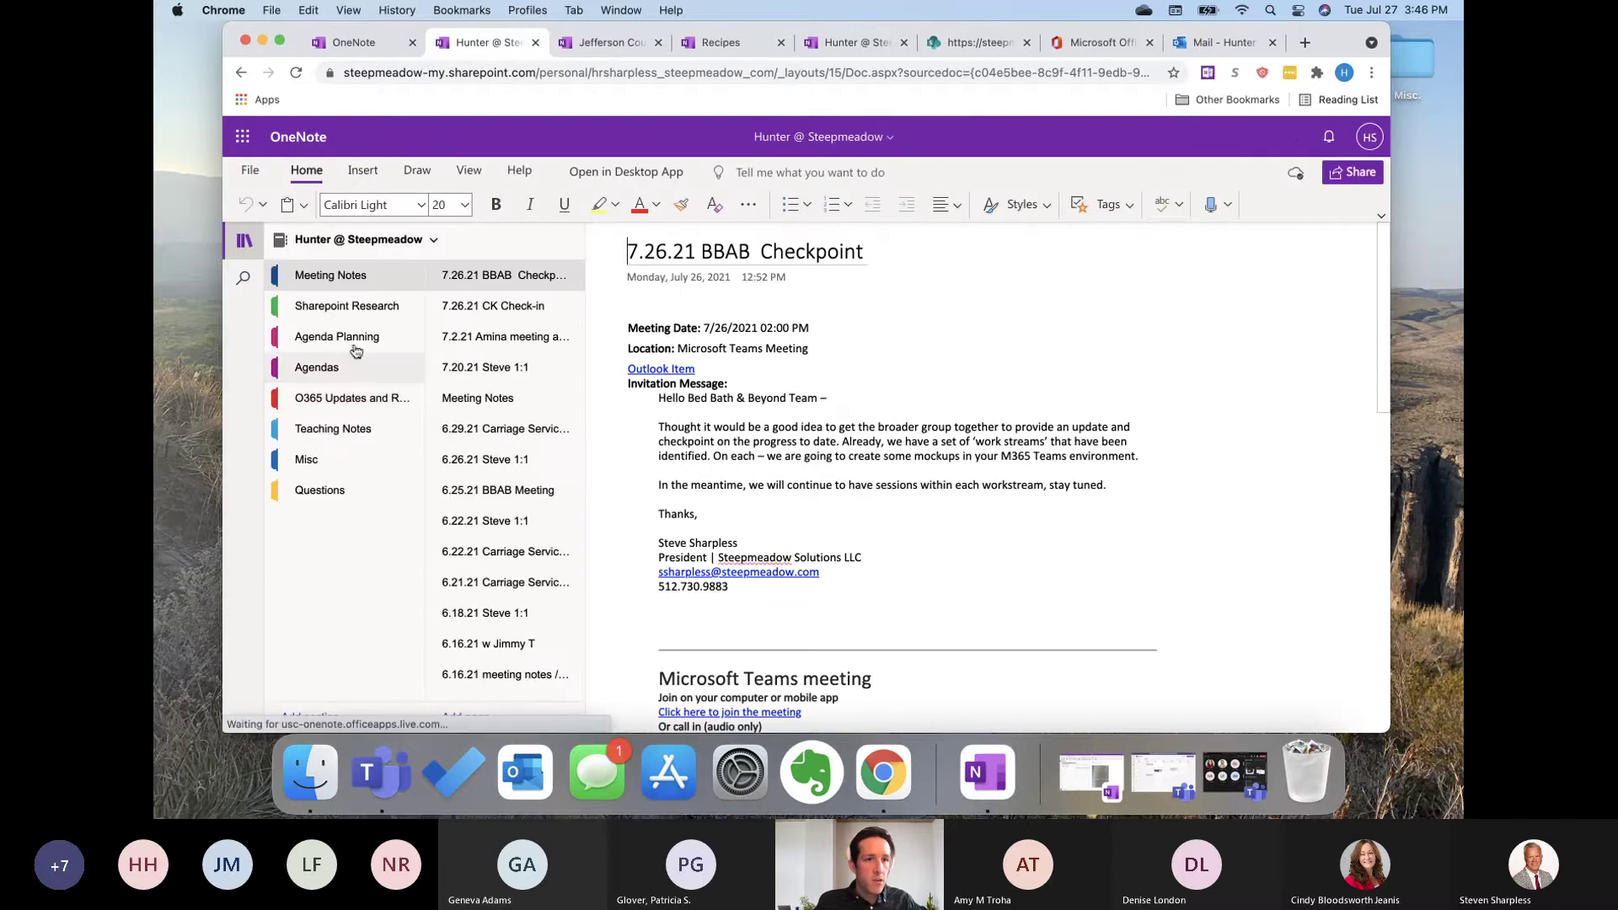
pyautogui.click(350, 368)
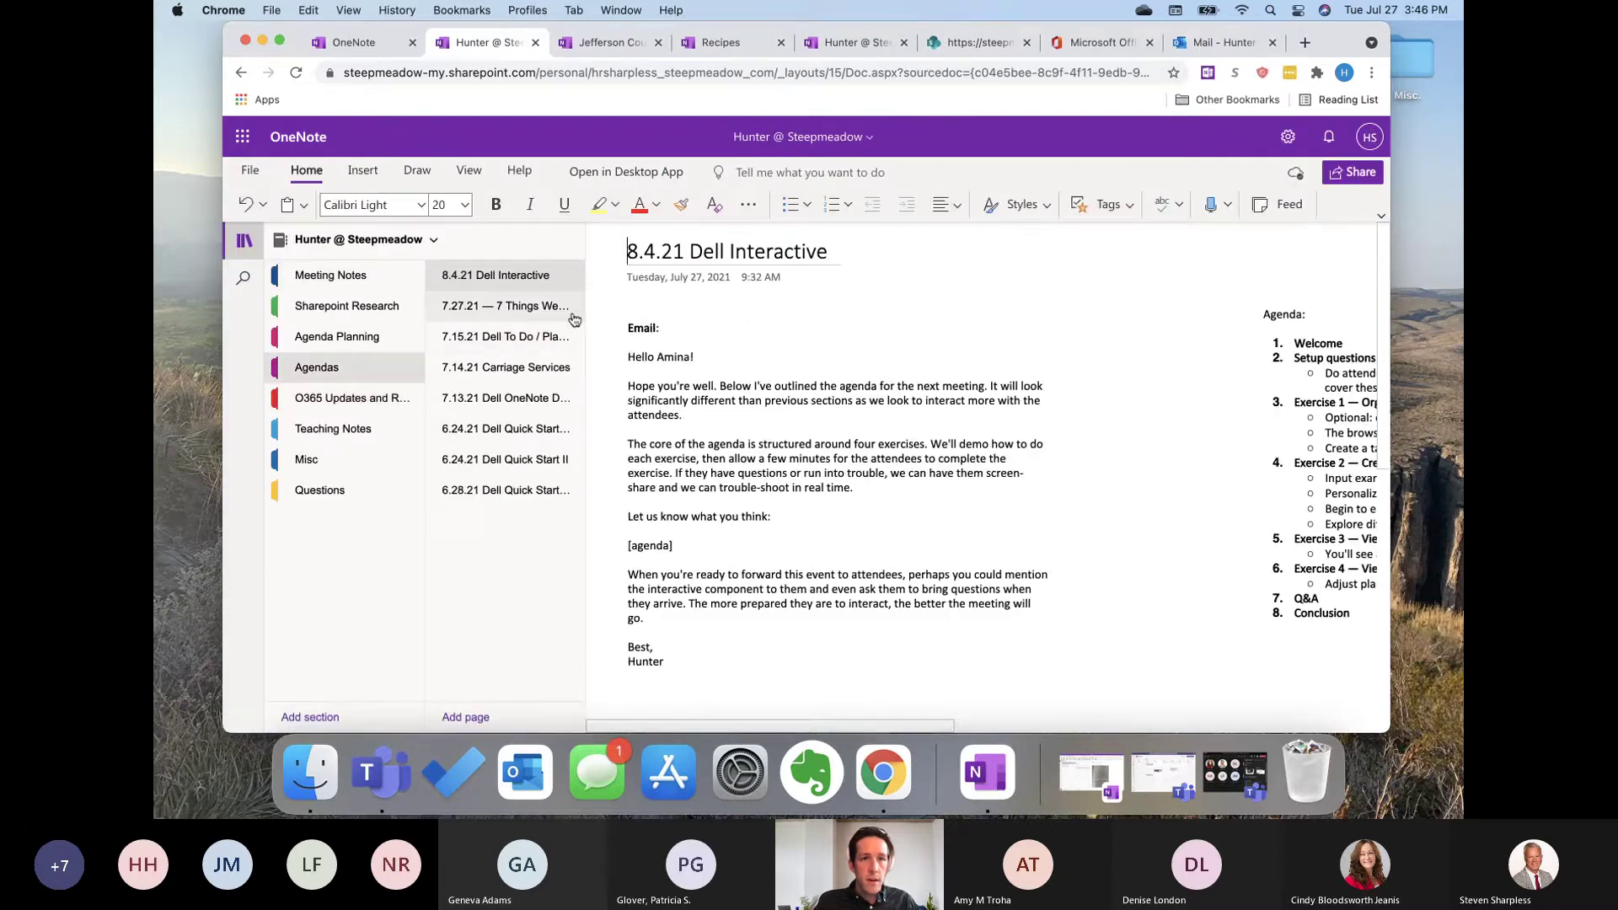
pyautogui.click(296, 75)
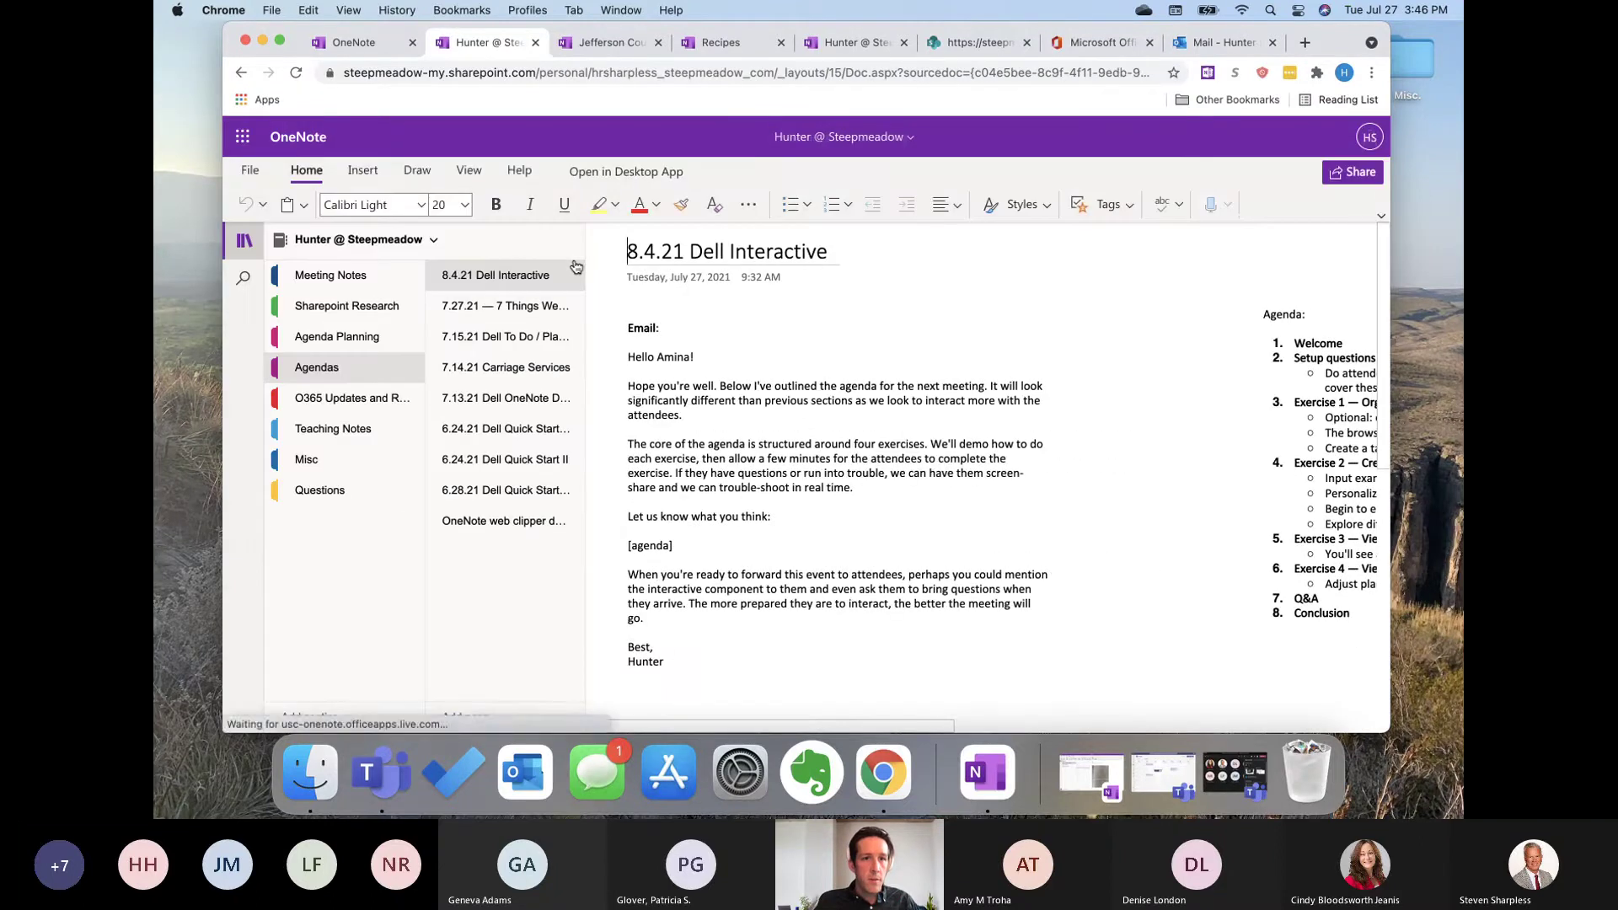
pyautogui.click(505, 524)
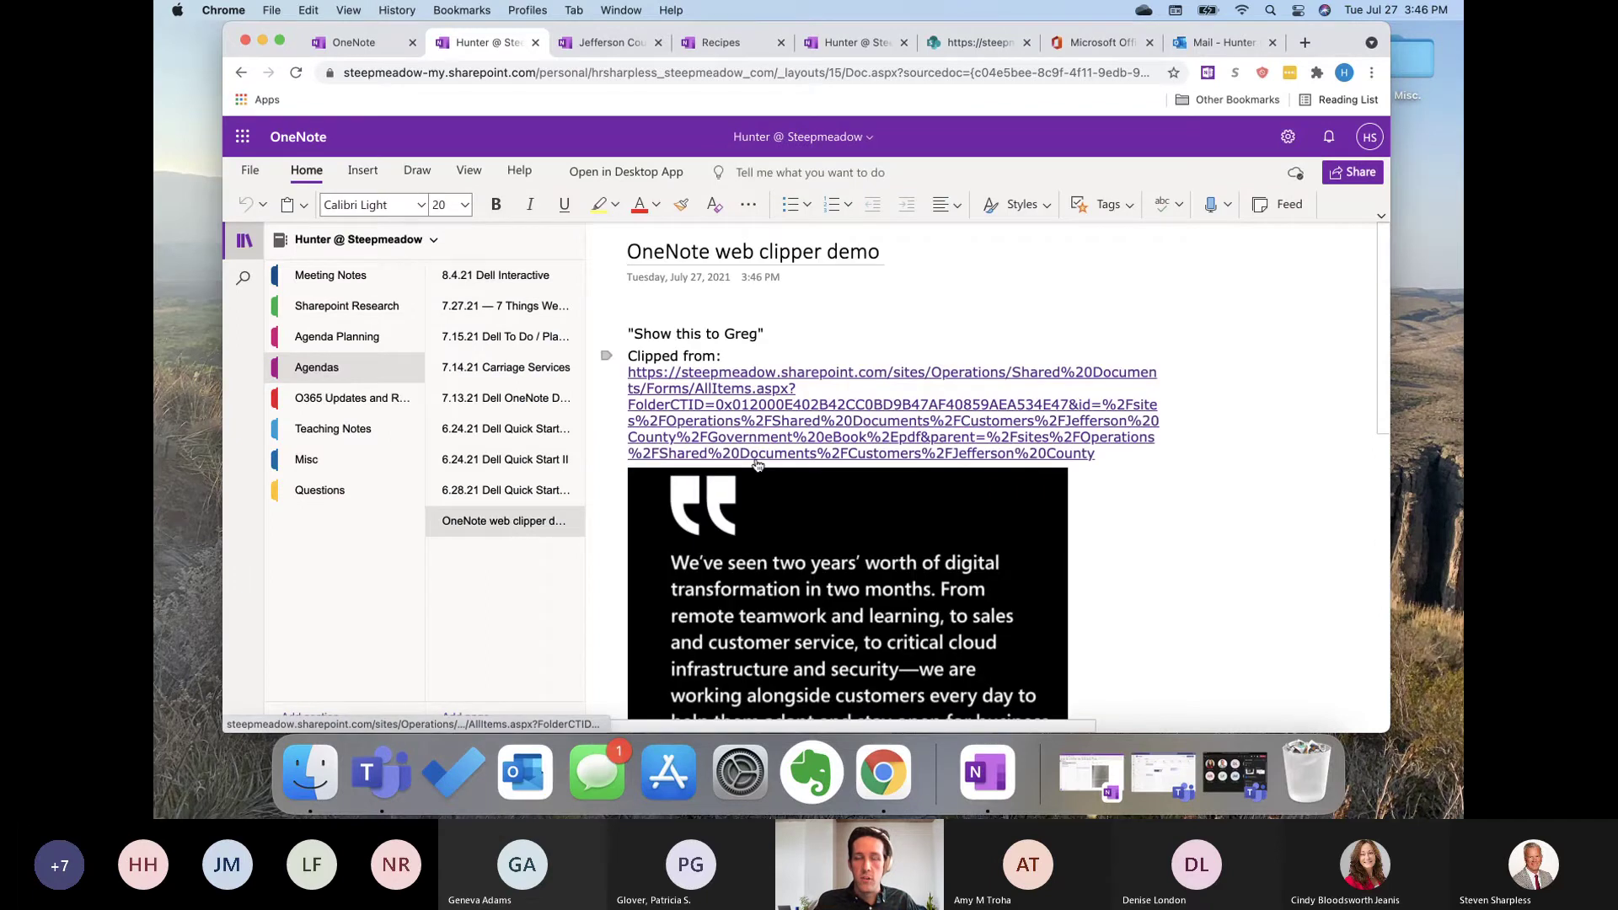
# Step: Examine the note, source link and quote image on the clipped "OneNote web clipper demo" page
pyautogui.hscroll(2, 757, 465)
pyautogui.scroll(-1, 843, 489)
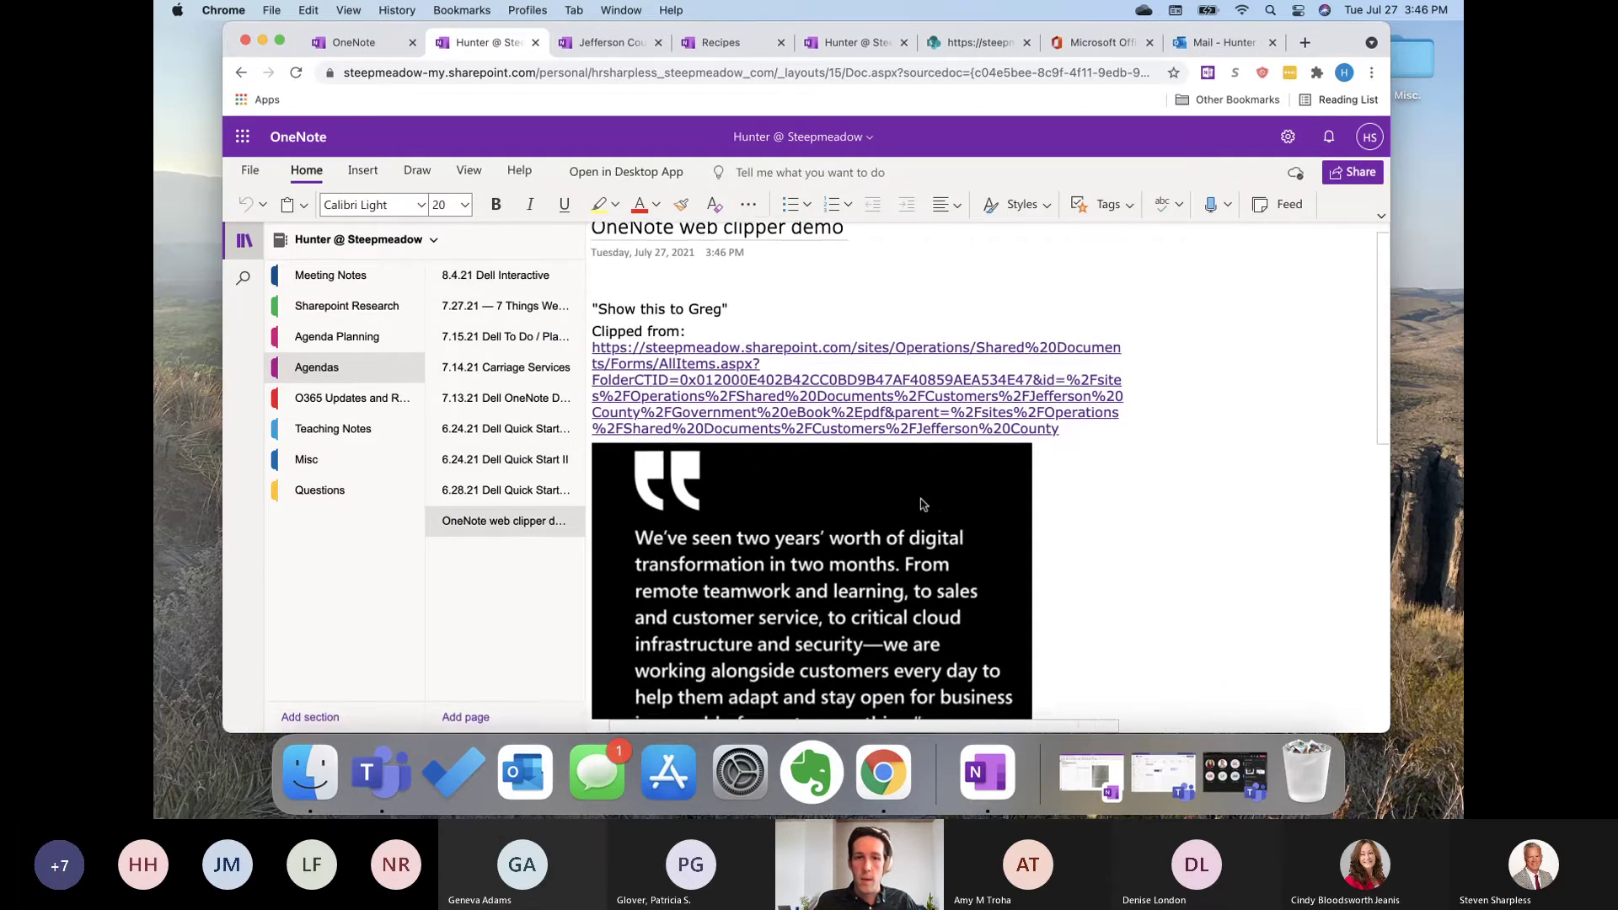
pyautogui.scroll(-5, 923, 504)
pyautogui.click(922, 504)
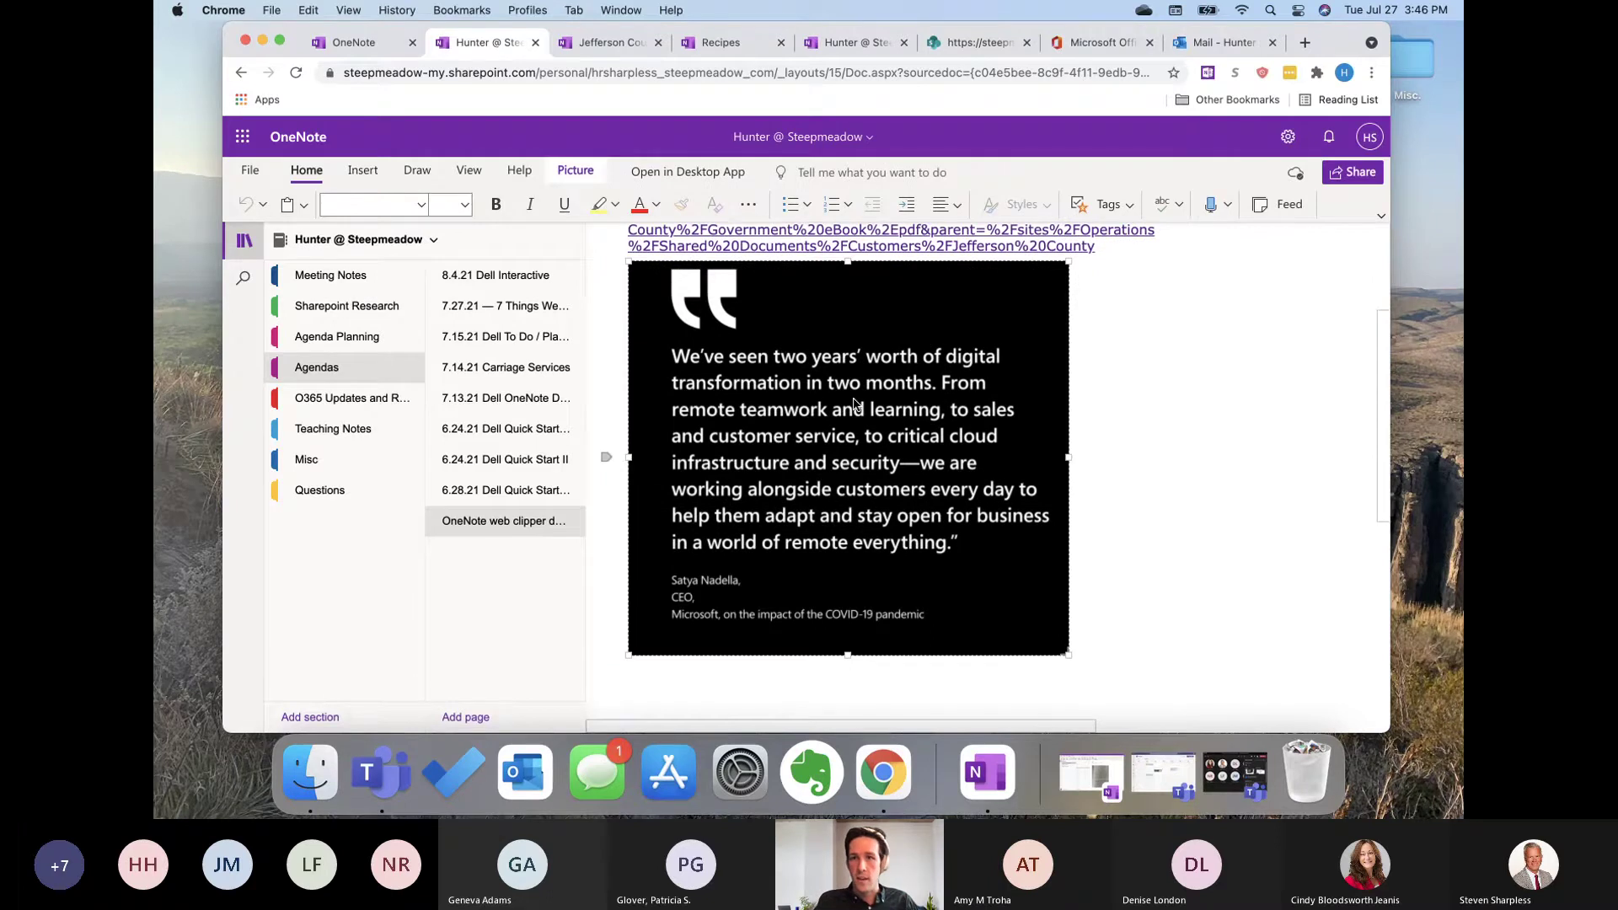
pyautogui.scroll(5, 854, 404)
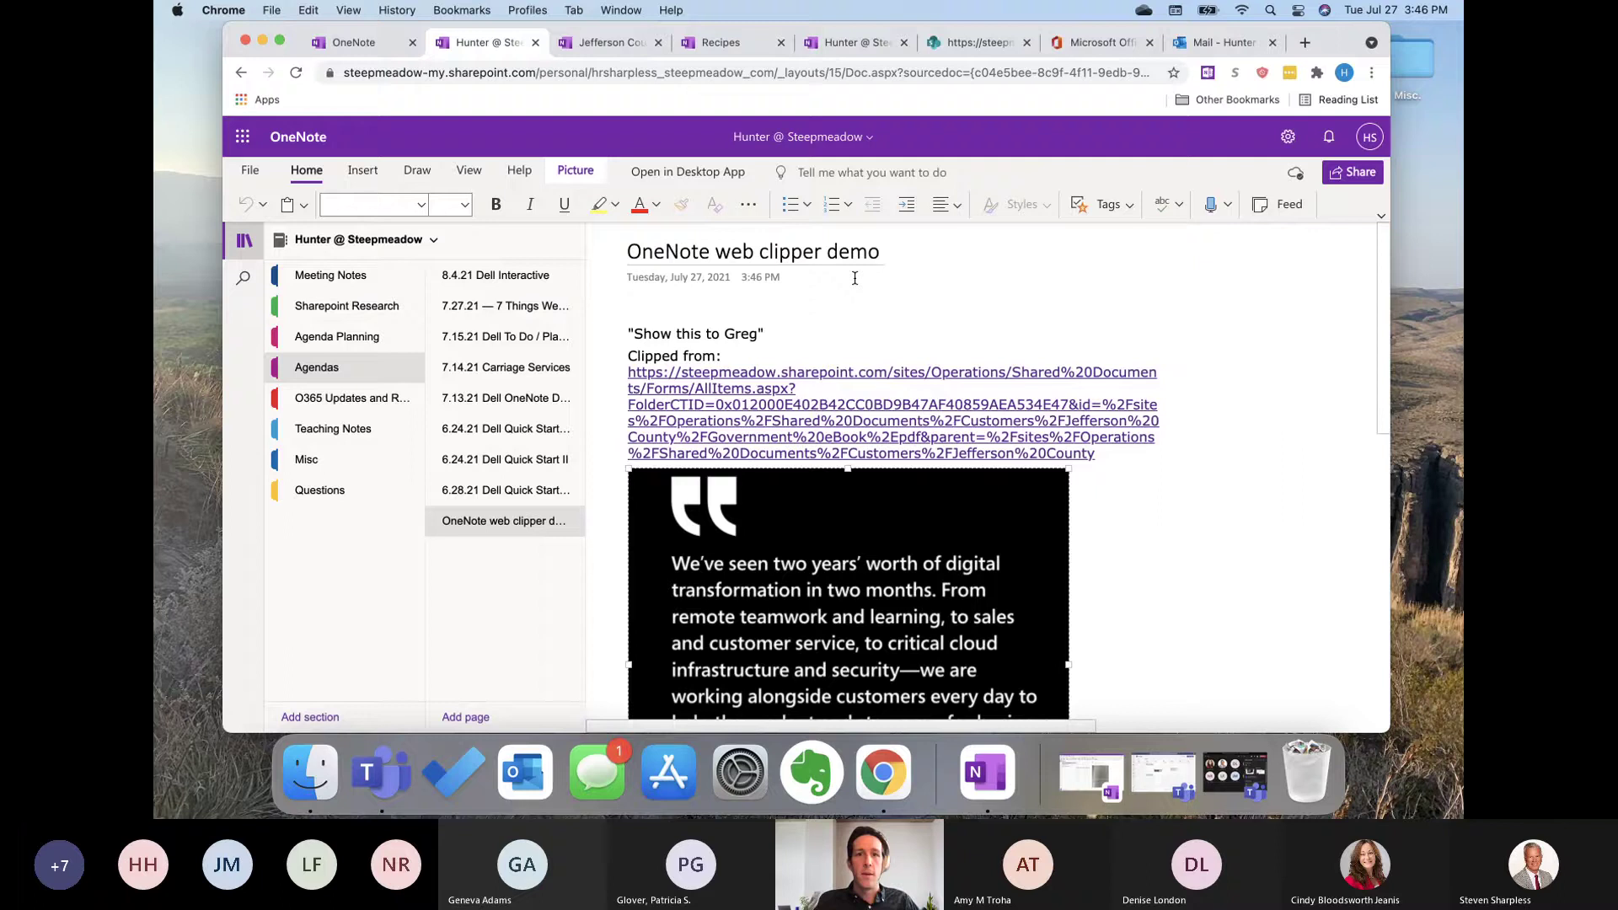
pyautogui.tripleClick(783, 333)
pyautogui.scroll(-1, 854, 389)
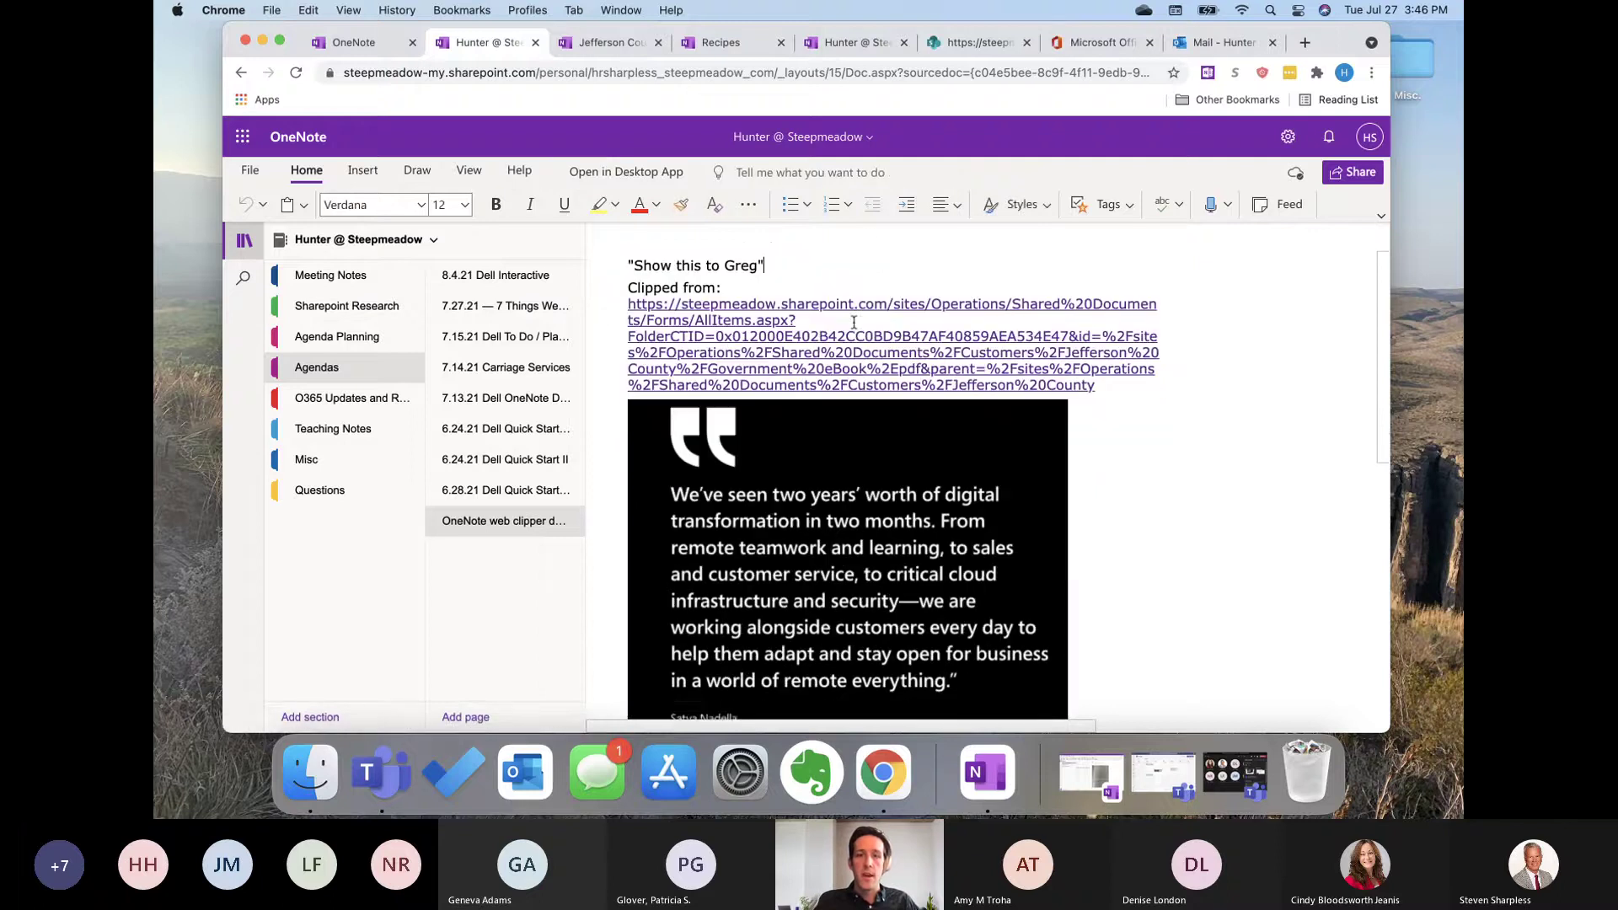
pyautogui.scroll(-1, 854, 323)
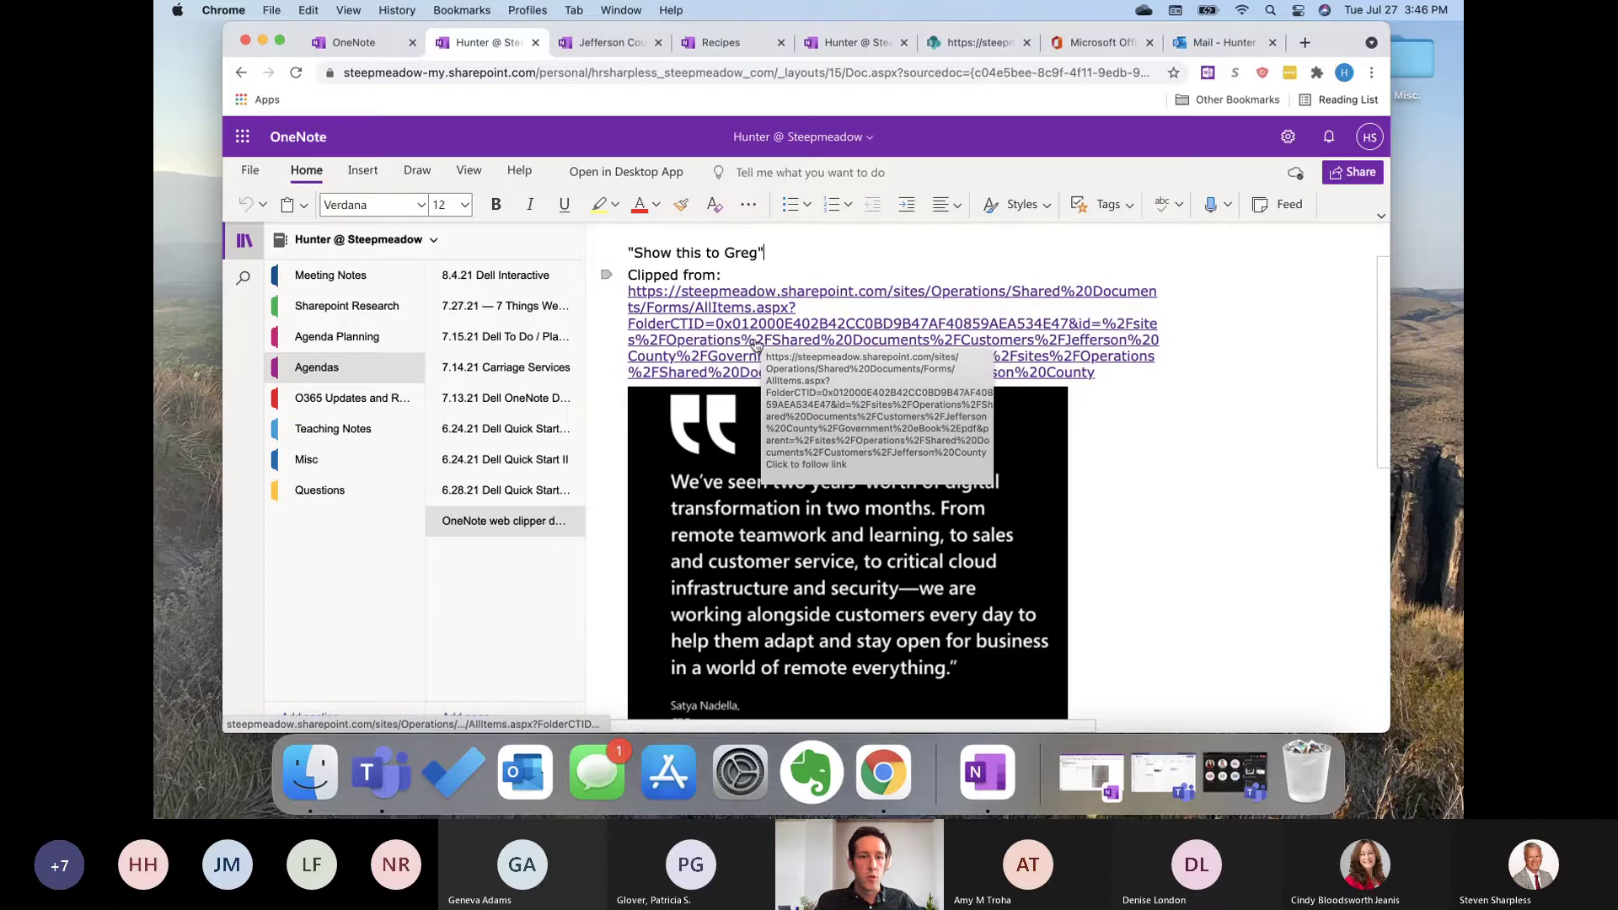
# Step: Close the clipped page and the PDF, return to the OneNote list, and open the second "here" link of the Clipper item
pyautogui.click(537, 43)
pyautogui.click(842, 41)
pyautogui.click(904, 43)
pyautogui.click(720, 42)
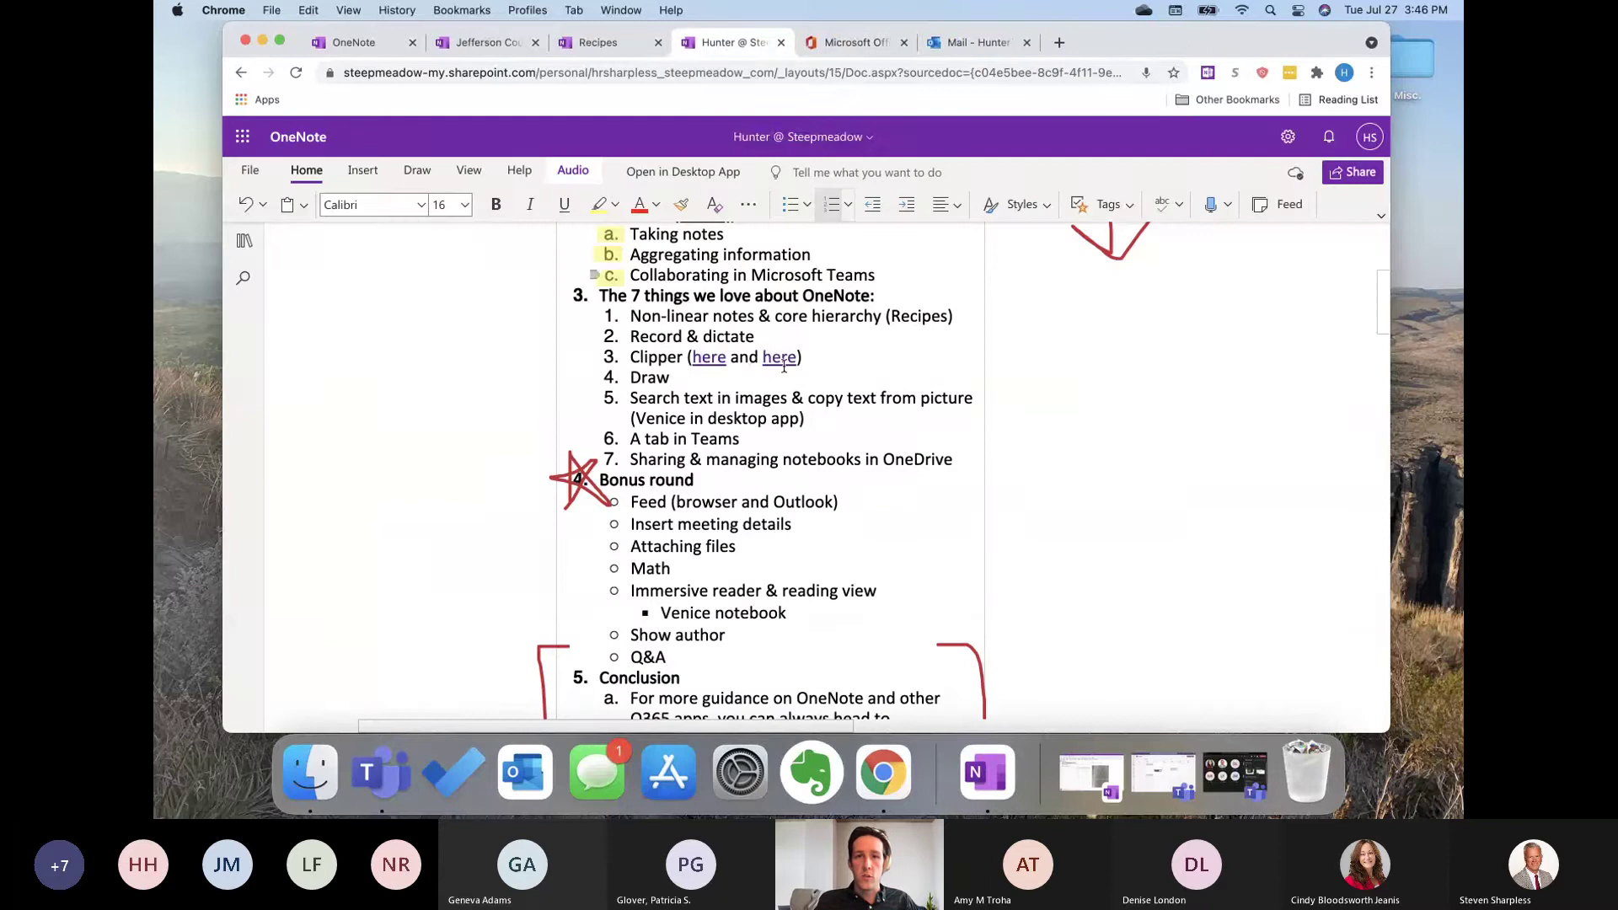
pyautogui.click(780, 357)
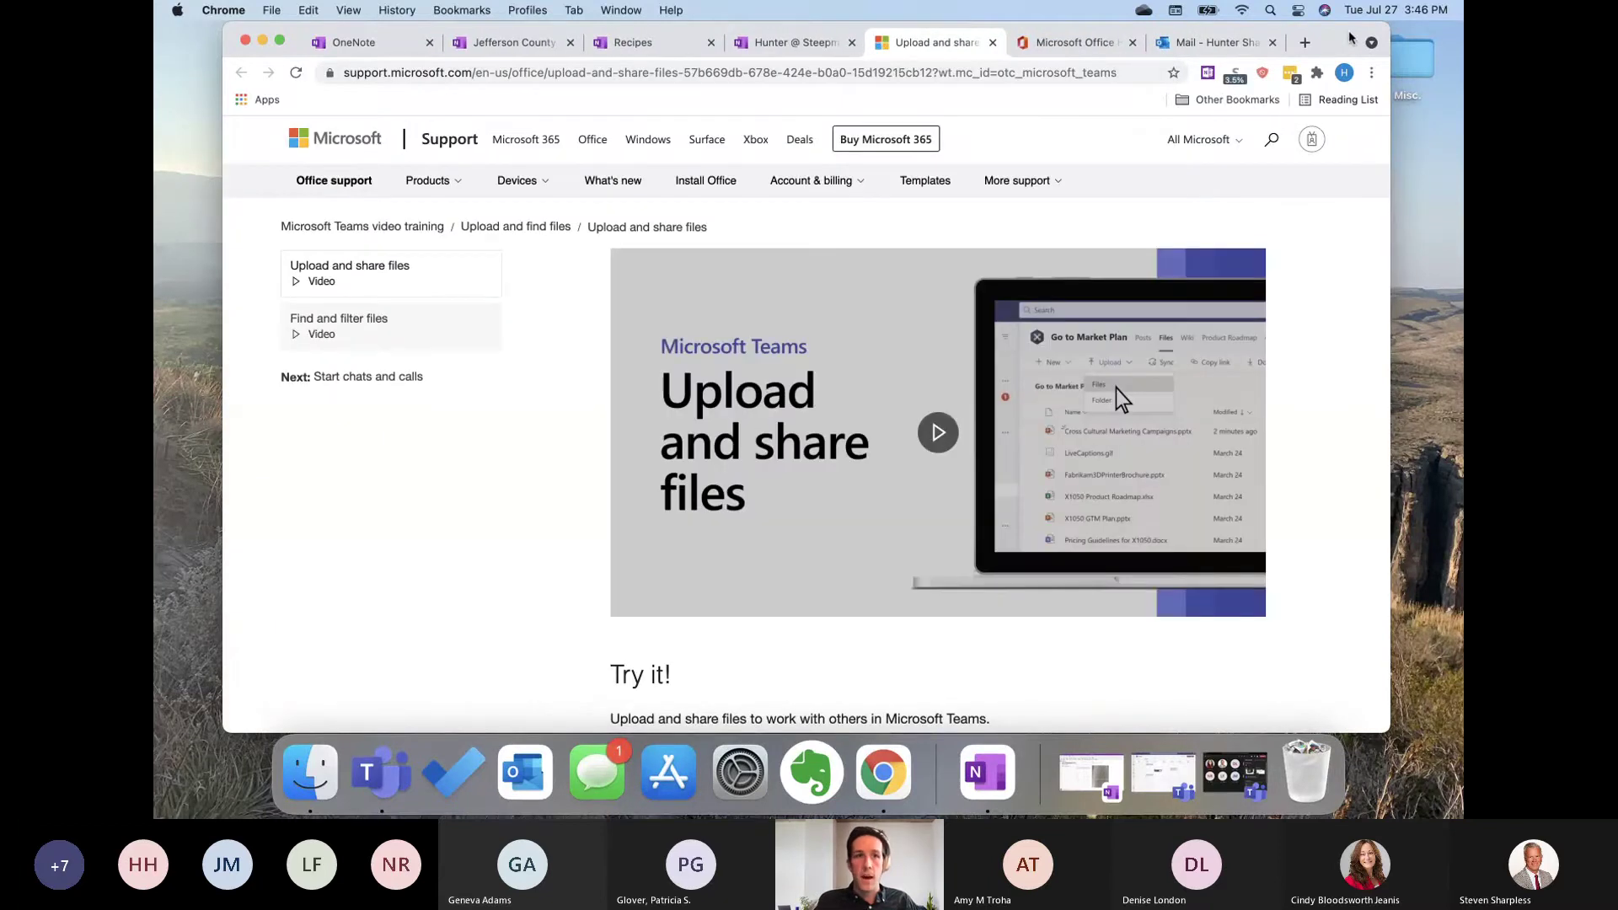
# Step: Look through the "Upload and share files" support article, including its "Try it!" instructions, and return to its beginning
pyautogui.moveTo(1350, 38); pyautogui.dragTo(1309, 38)
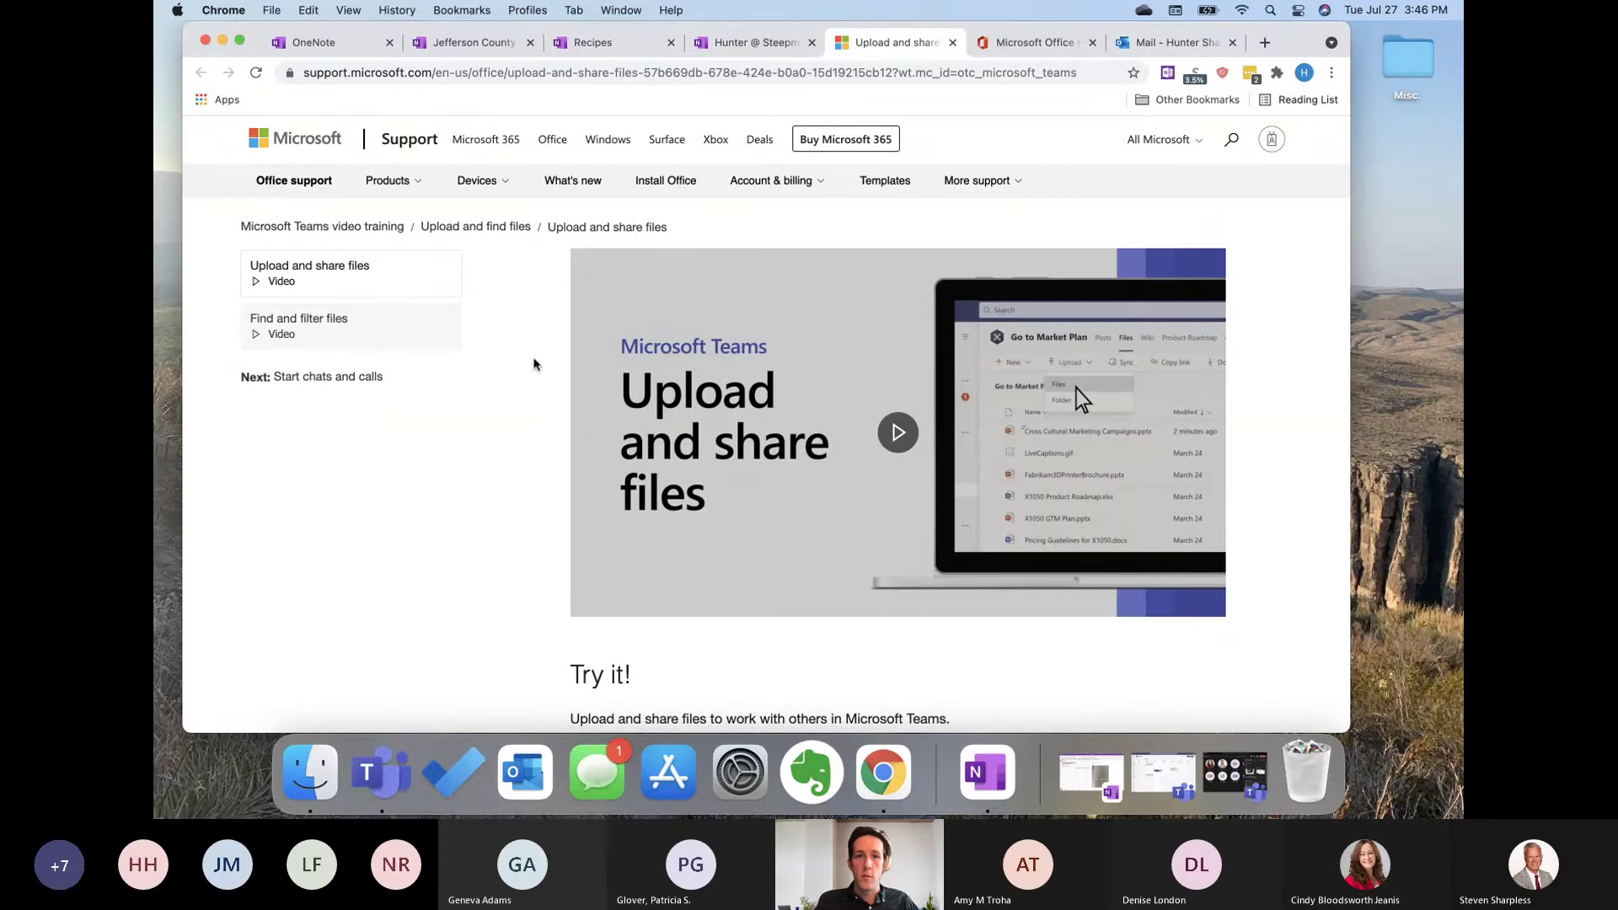
pyautogui.scroll(-5, 534, 364)
pyautogui.scroll(-5, 534, 364)
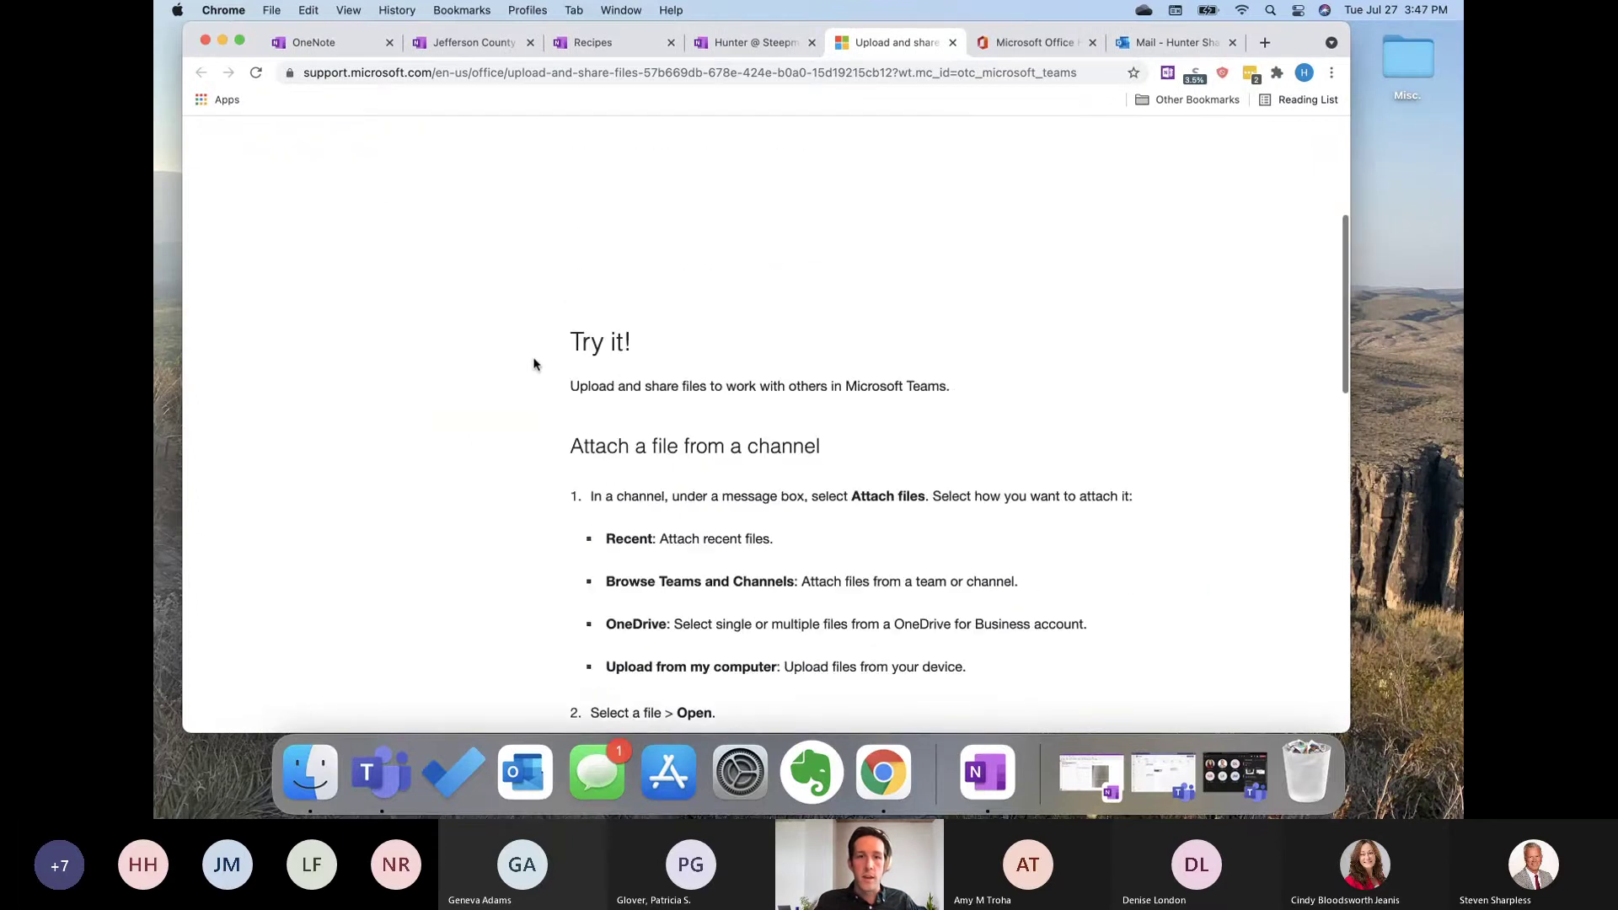
pyautogui.scroll(6, 533, 365)
pyautogui.scroll(-5, 889, 252)
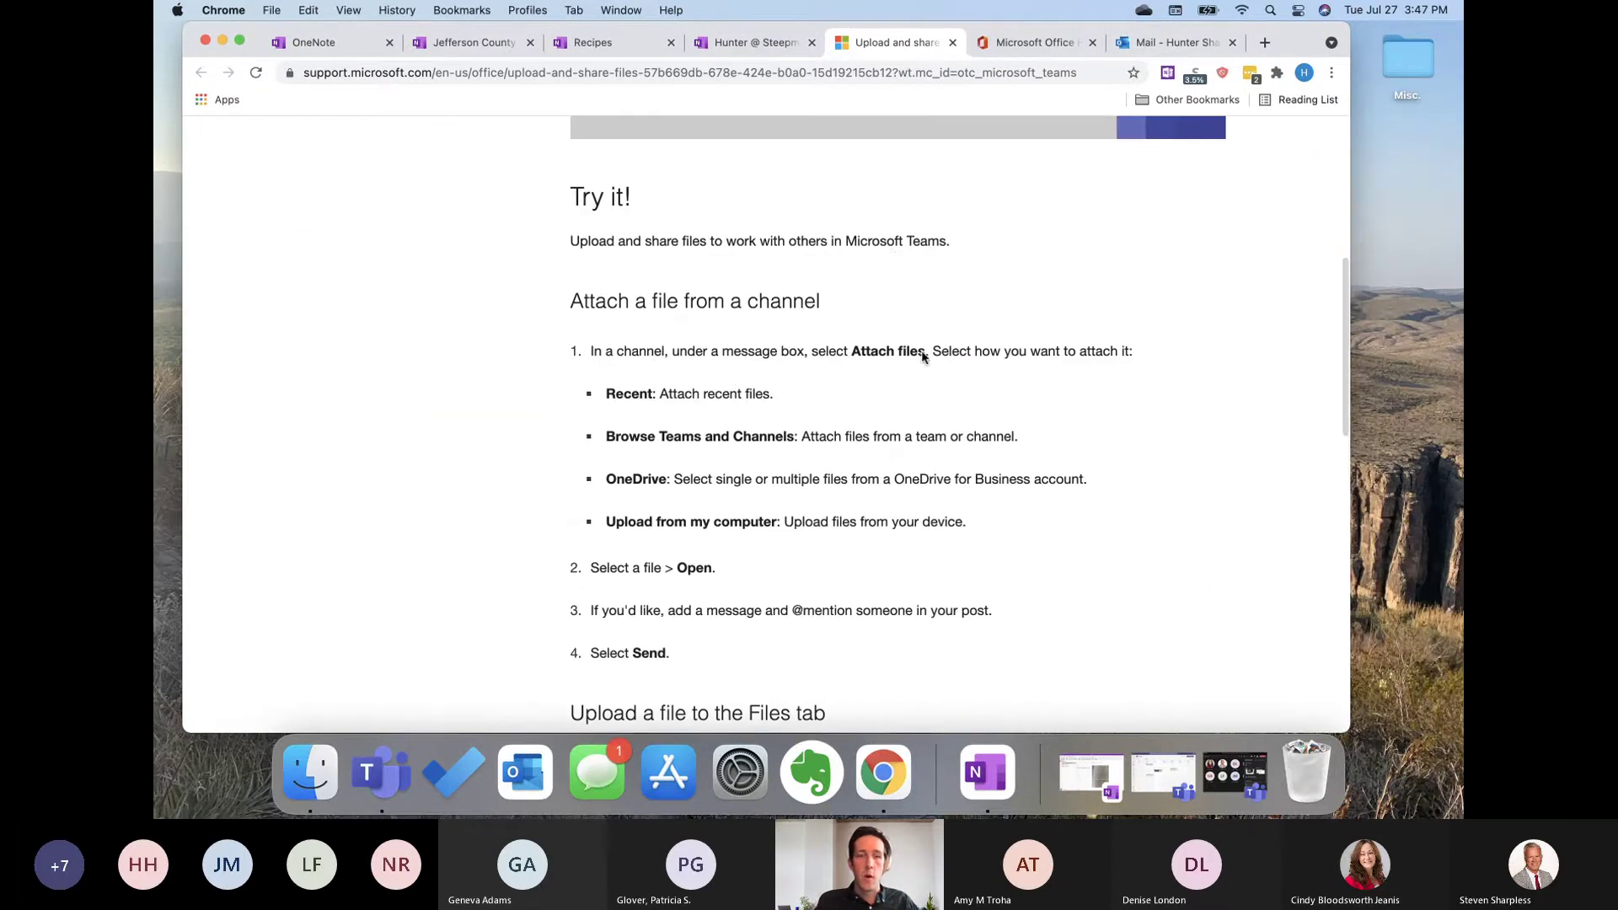
pyautogui.scroll(-4, 874, 363)
pyautogui.scroll(9, 873, 363)
pyautogui.scroll(2, 877, 372)
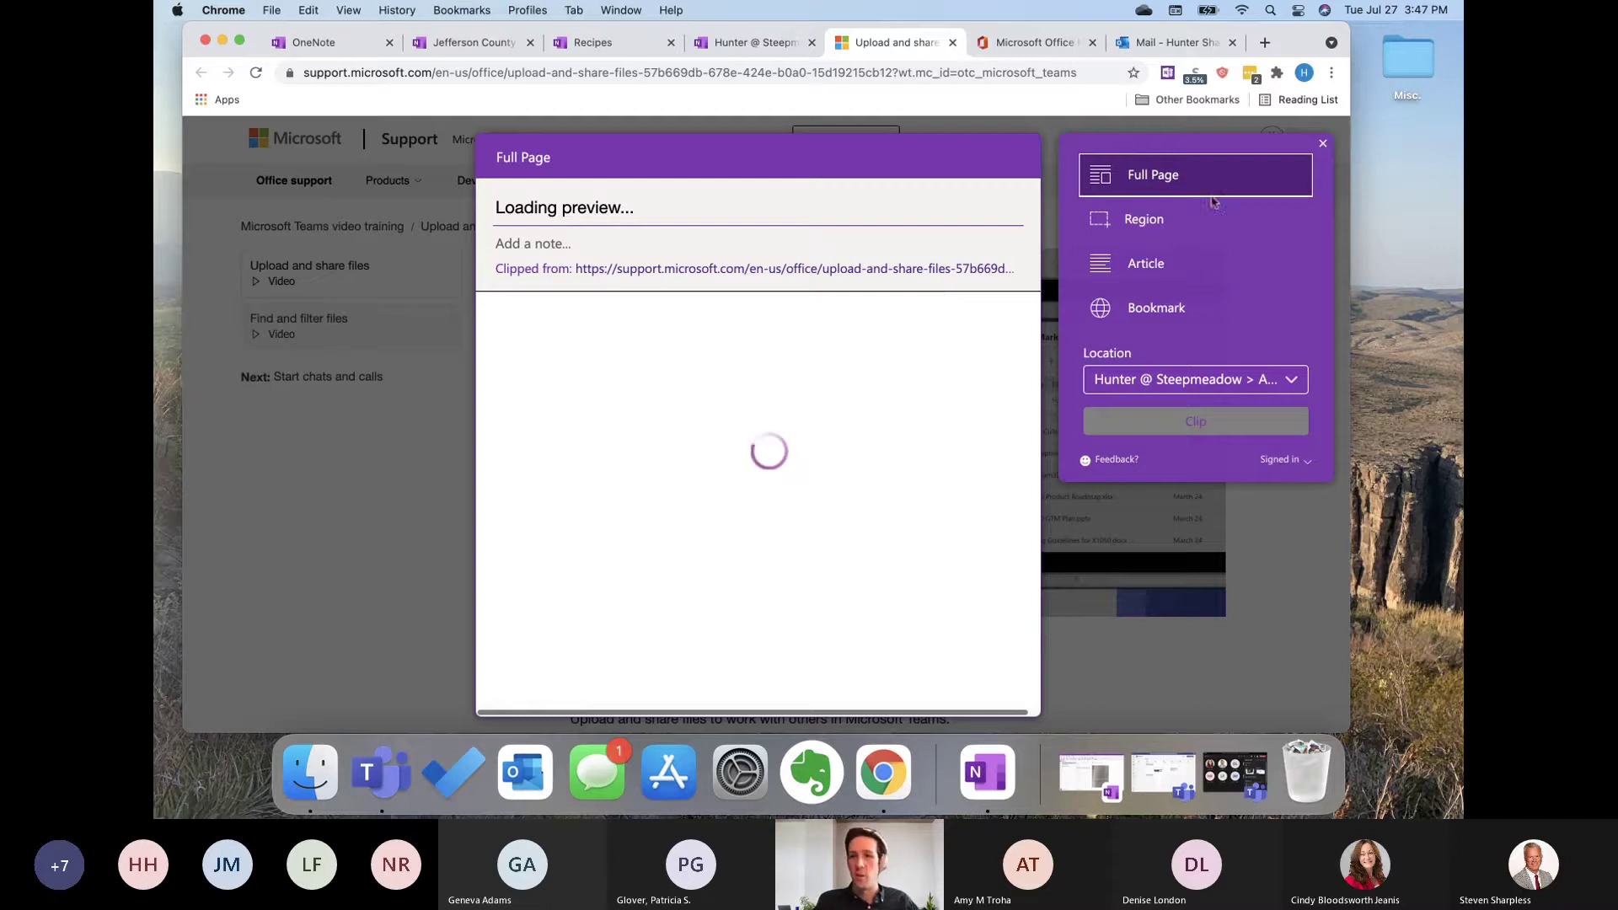
# Step: Set the support page's clip format to Article, review the full text preview, and clip it to OneNote
pyautogui.click(1150, 264)
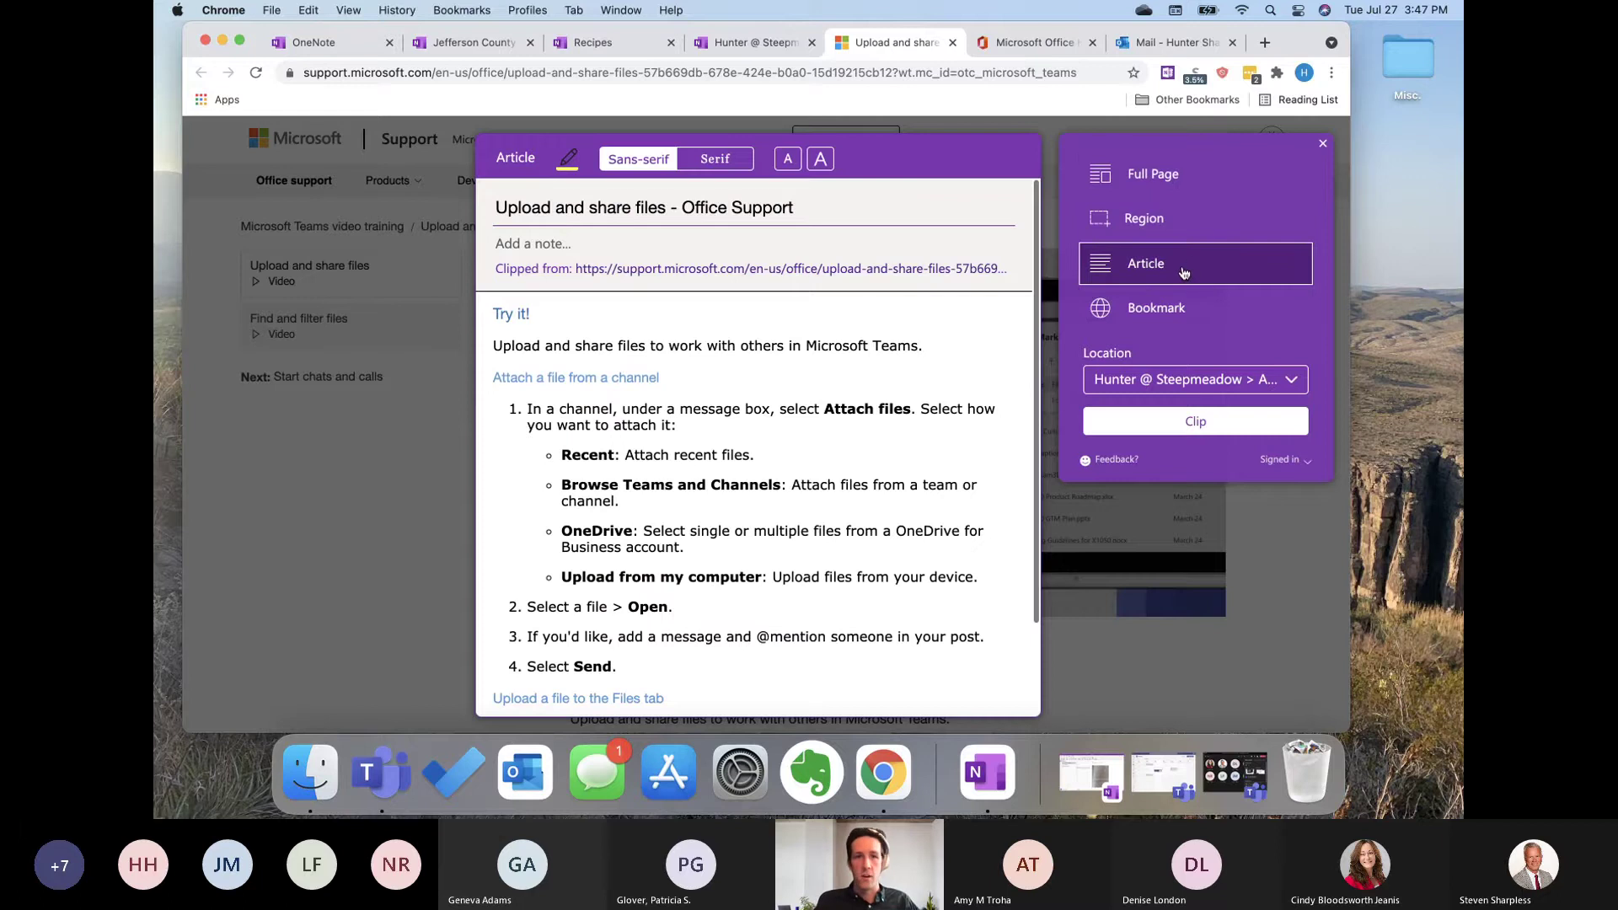
pyautogui.scroll(-2, 805, 385)
pyautogui.scroll(2, 807, 354)
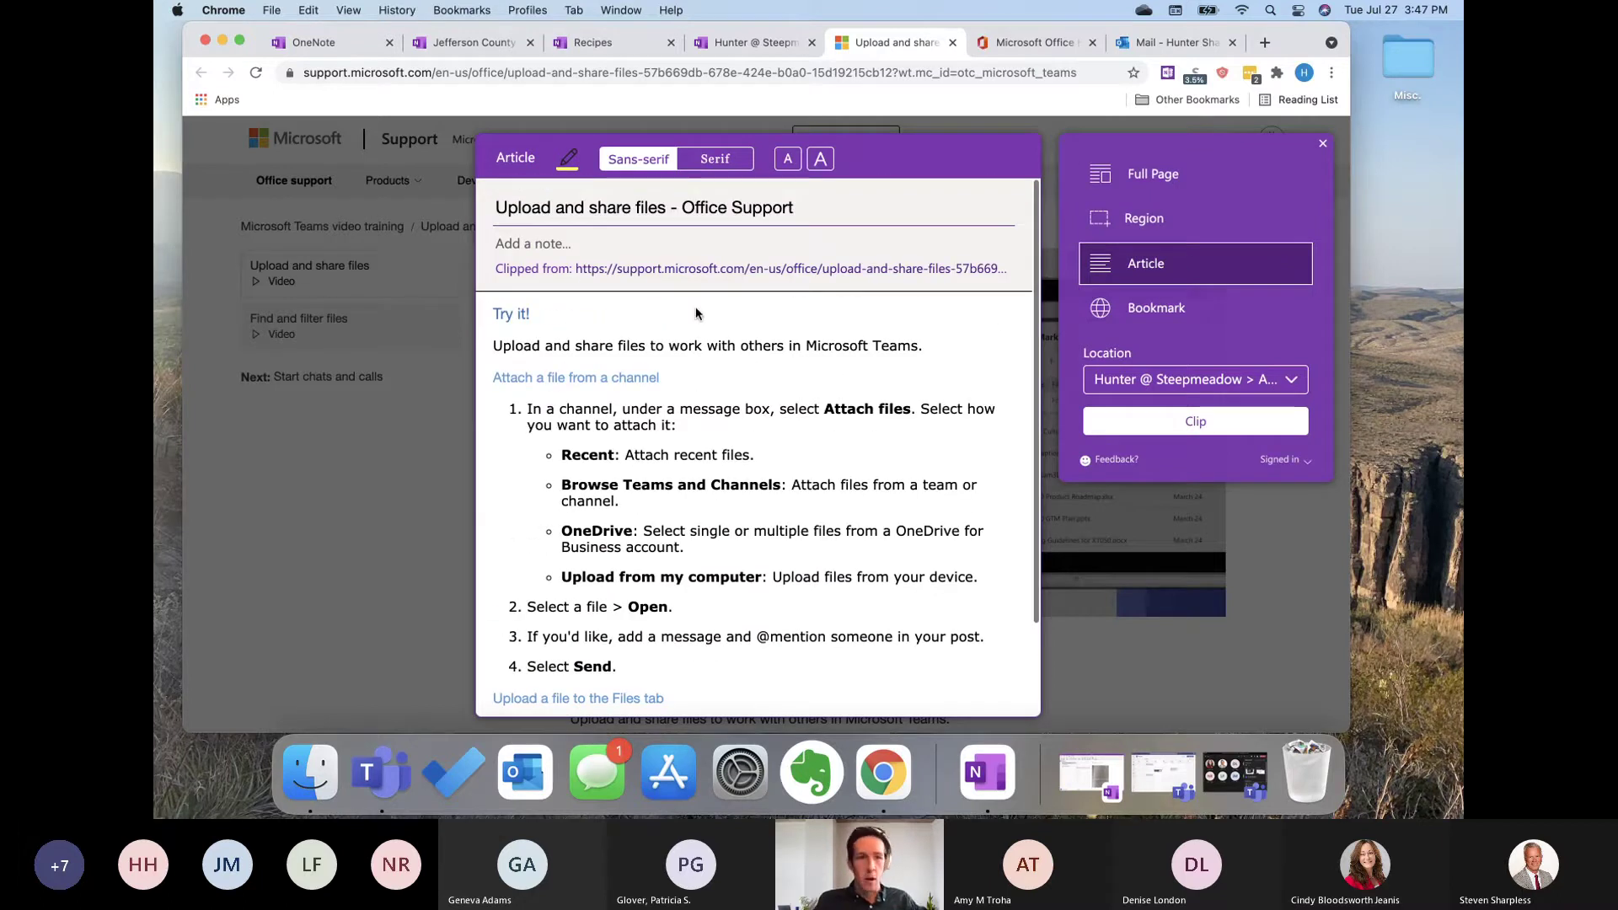
pyautogui.scroll(-3, 697, 313)
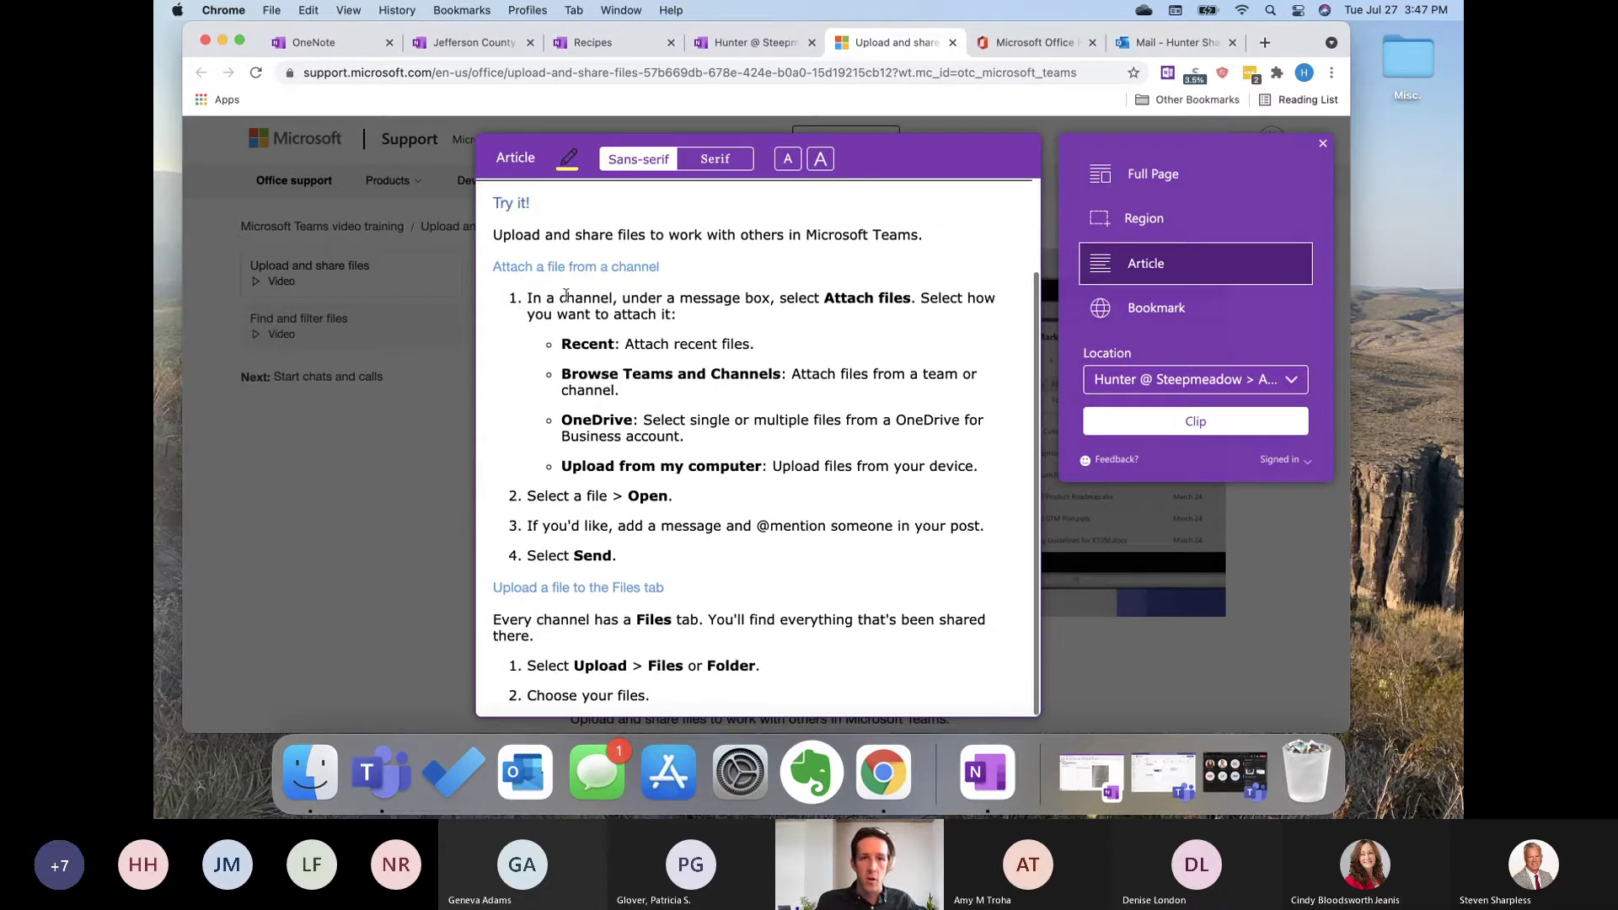
pyautogui.moveTo(671, 404); pyautogui.dragTo(683, 668)
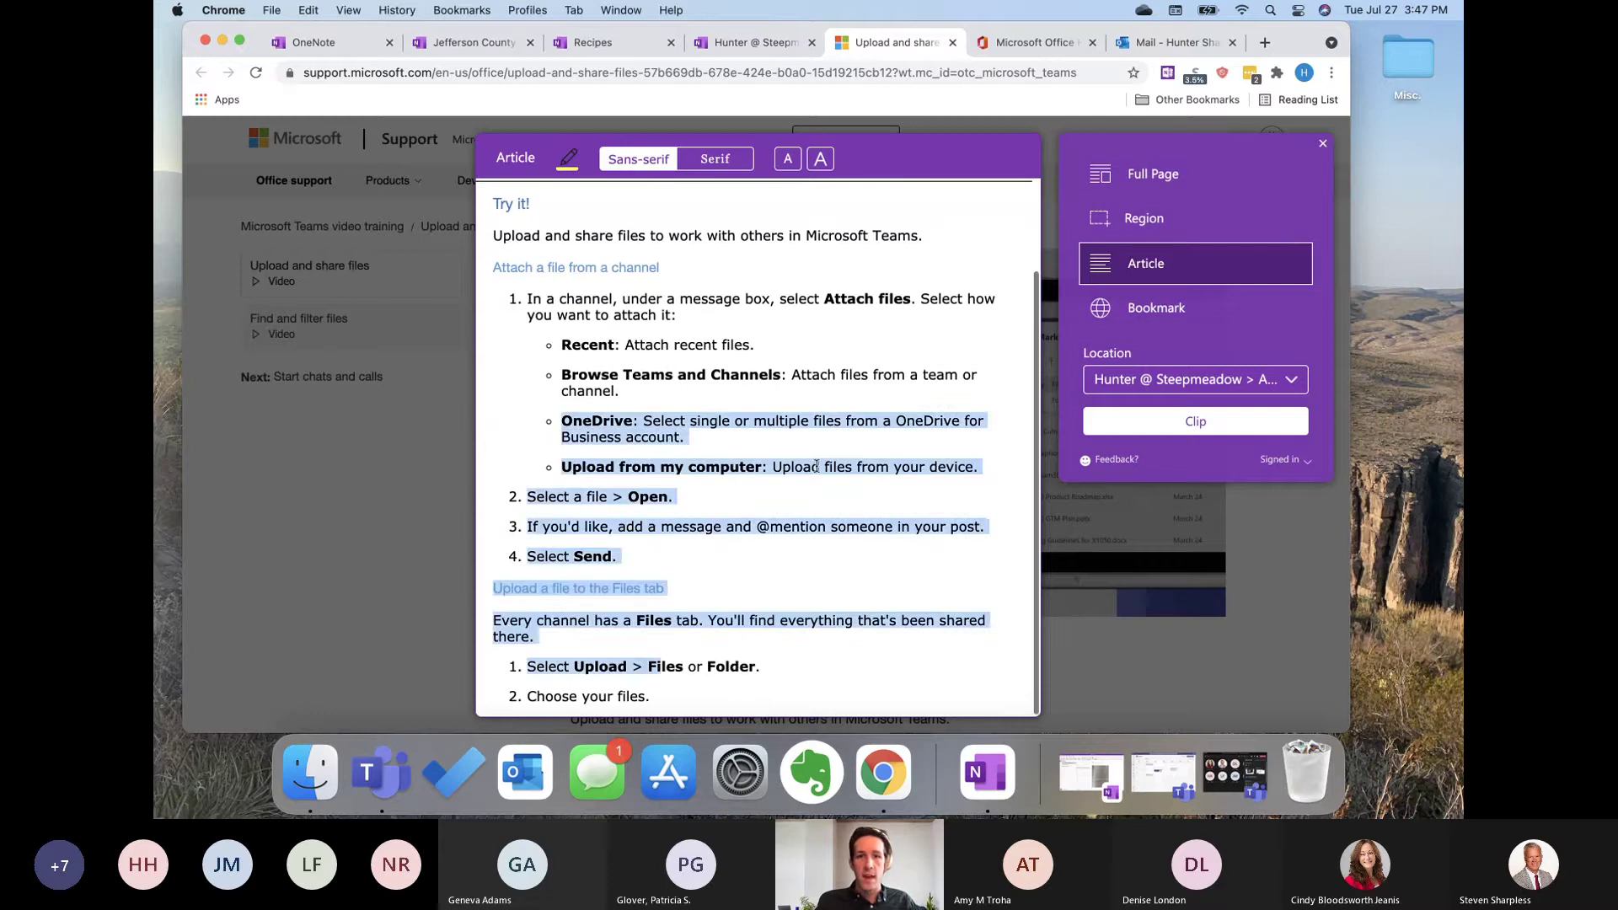
pyautogui.click(817, 466)
pyautogui.scroll(3, 817, 472)
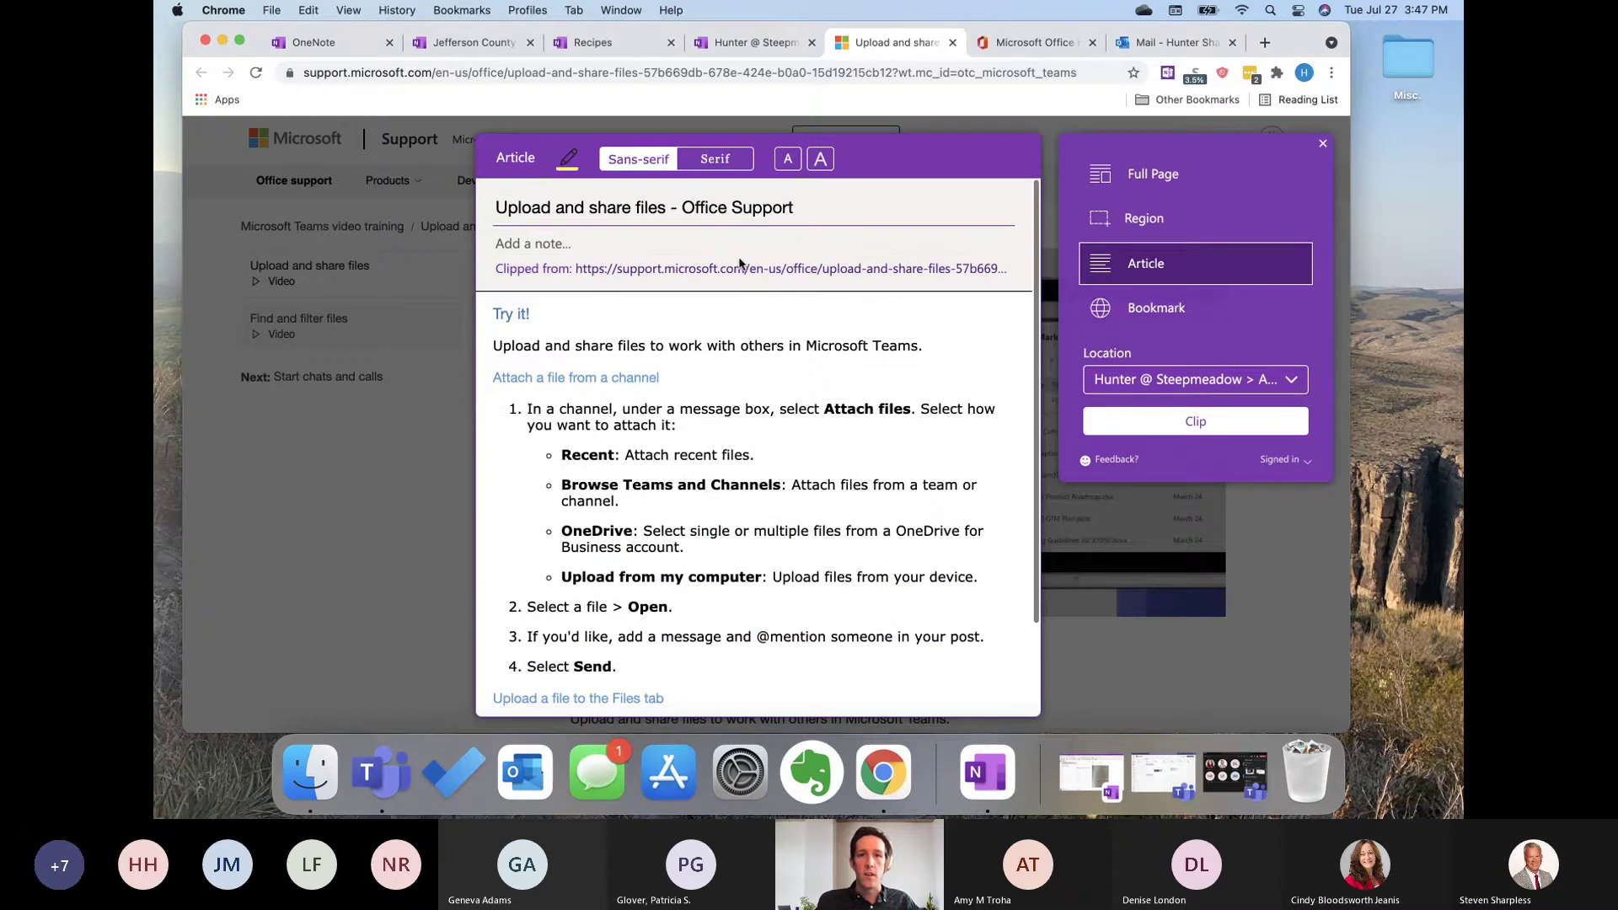
pyautogui.click(1195, 431)
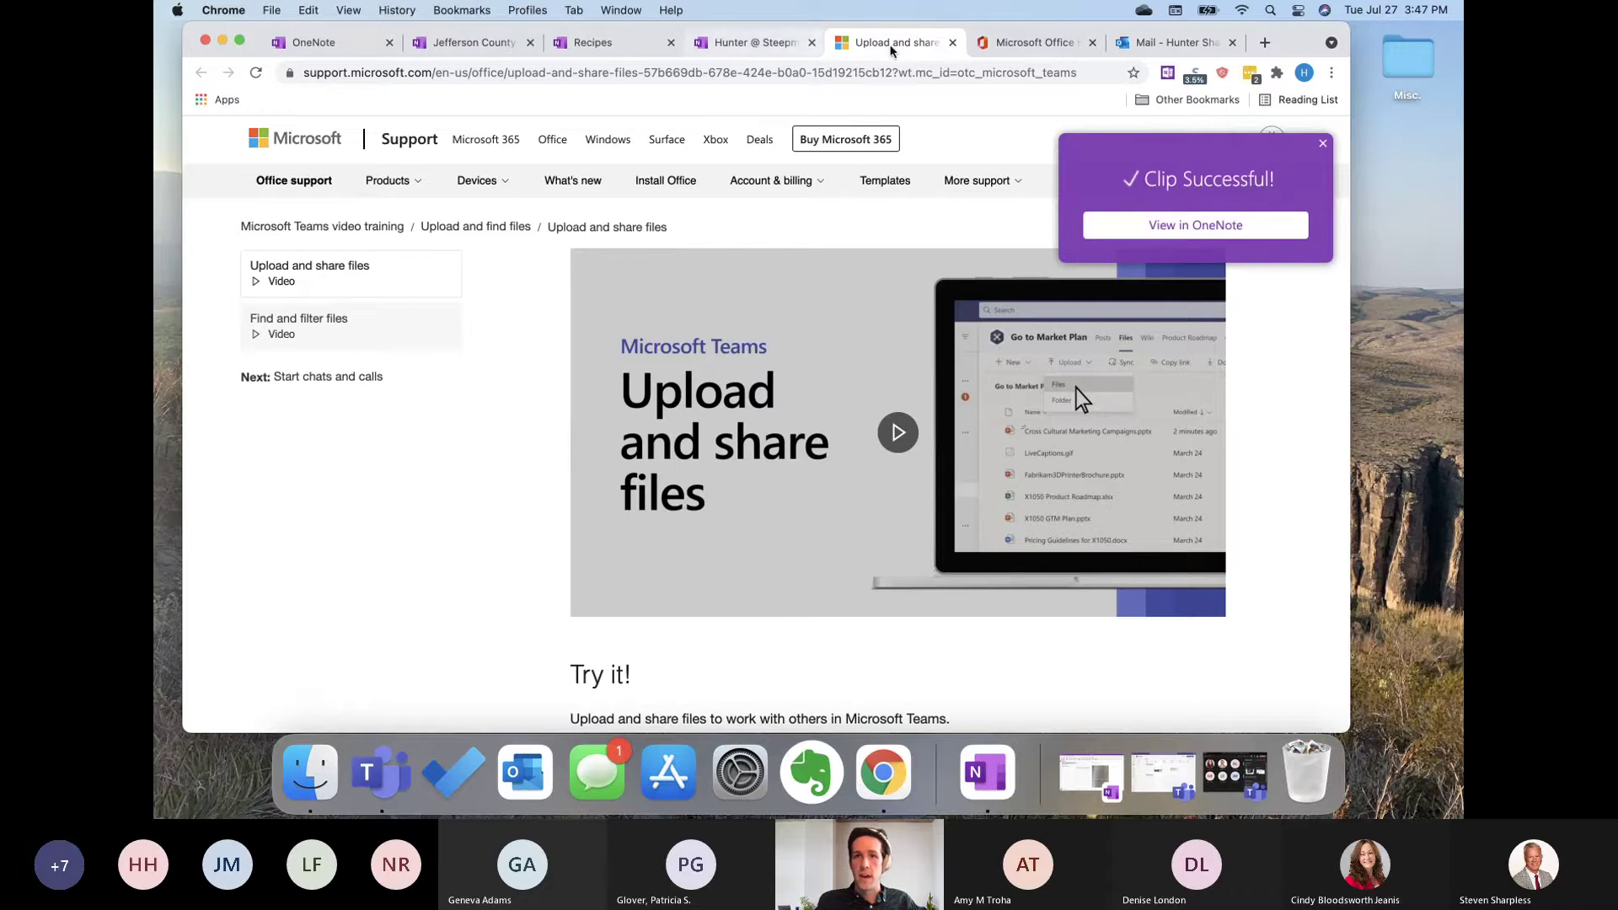
# Step: Close the support article, switch to the Recipes notebook, and open its Breakfast section
pyautogui.click(952, 42)
pyautogui.click(618, 49)
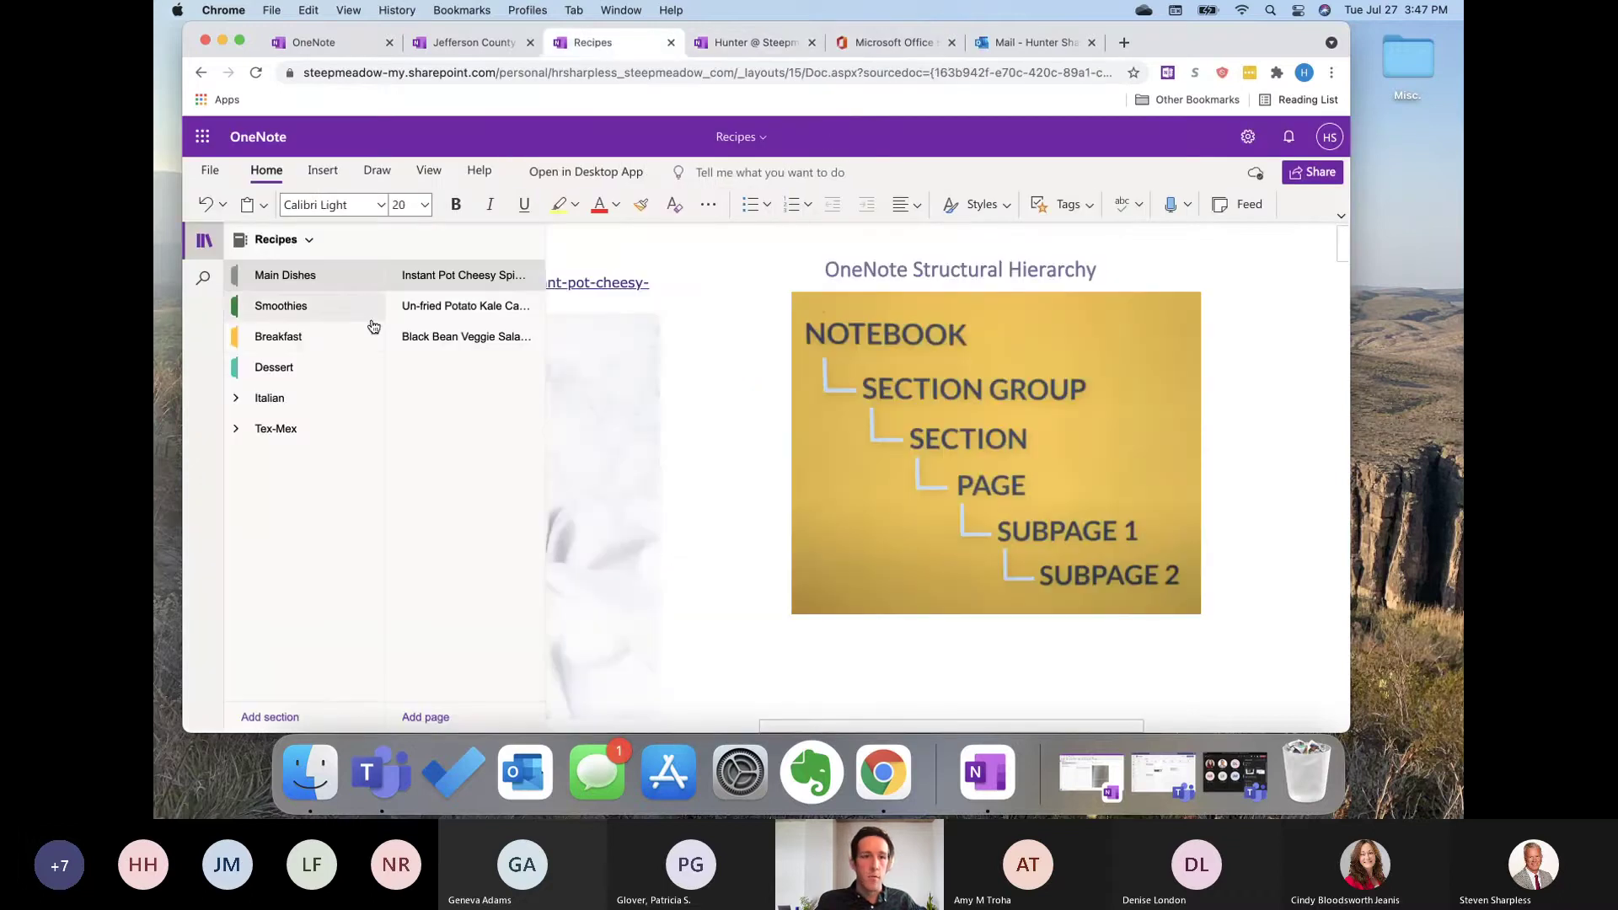
pyautogui.click(329, 336)
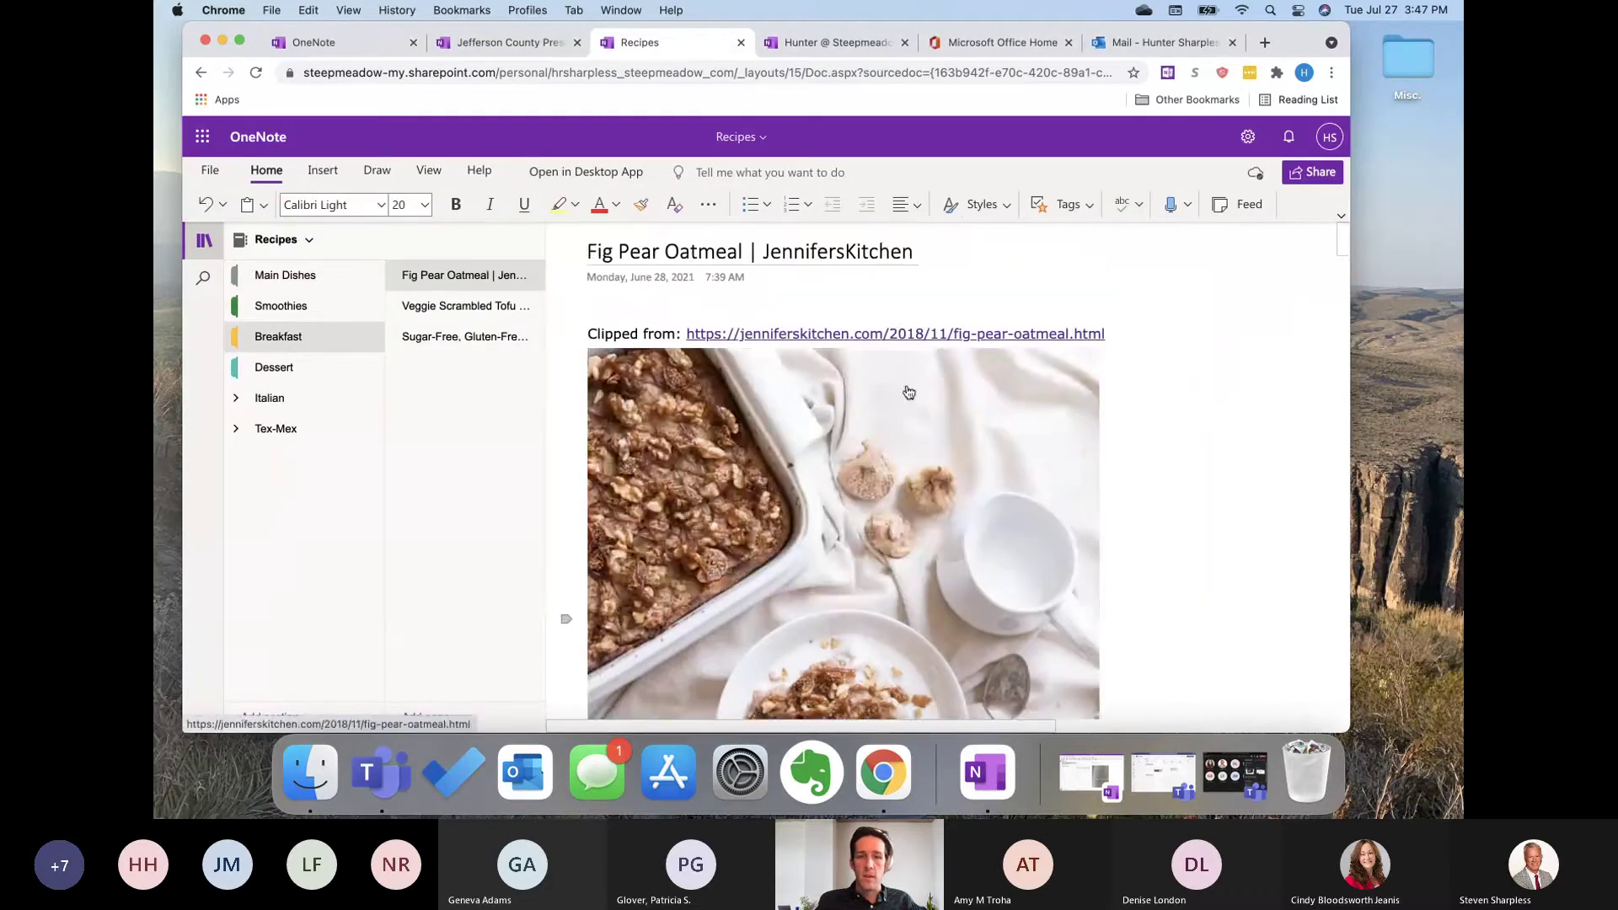
# Step: Look through the clipped Fig Pear Oatmeal recipe down to its ingredients and instructions, and return to its beginning
pyautogui.scroll(-15, 905, 388)
pyautogui.scroll(-15, 907, 383)
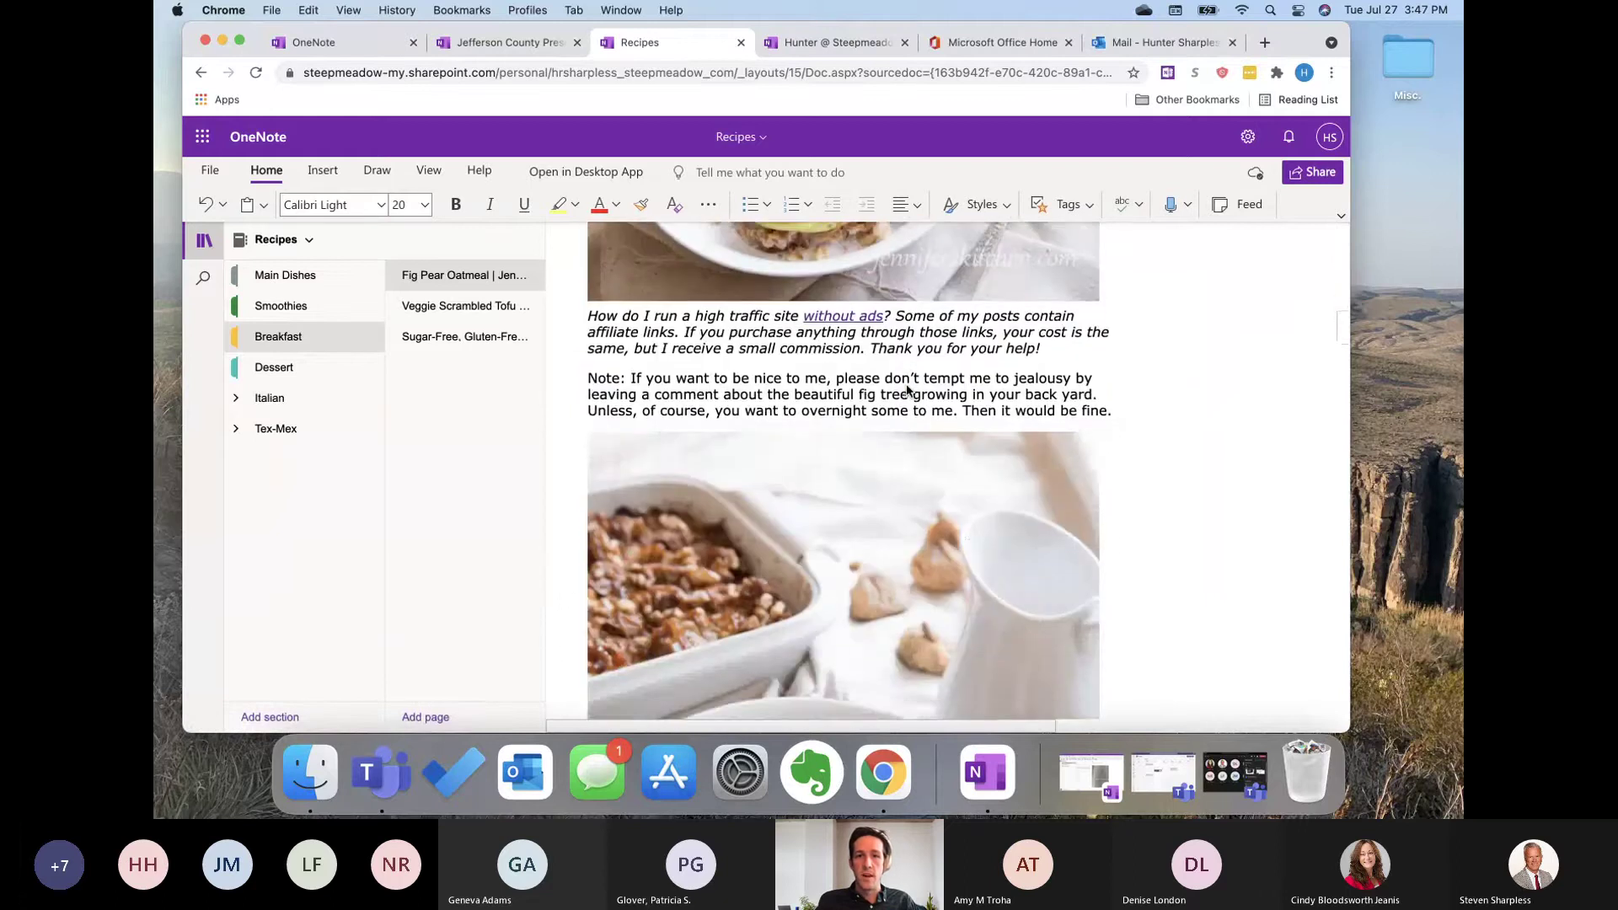
pyautogui.scroll(-15, 907, 385)
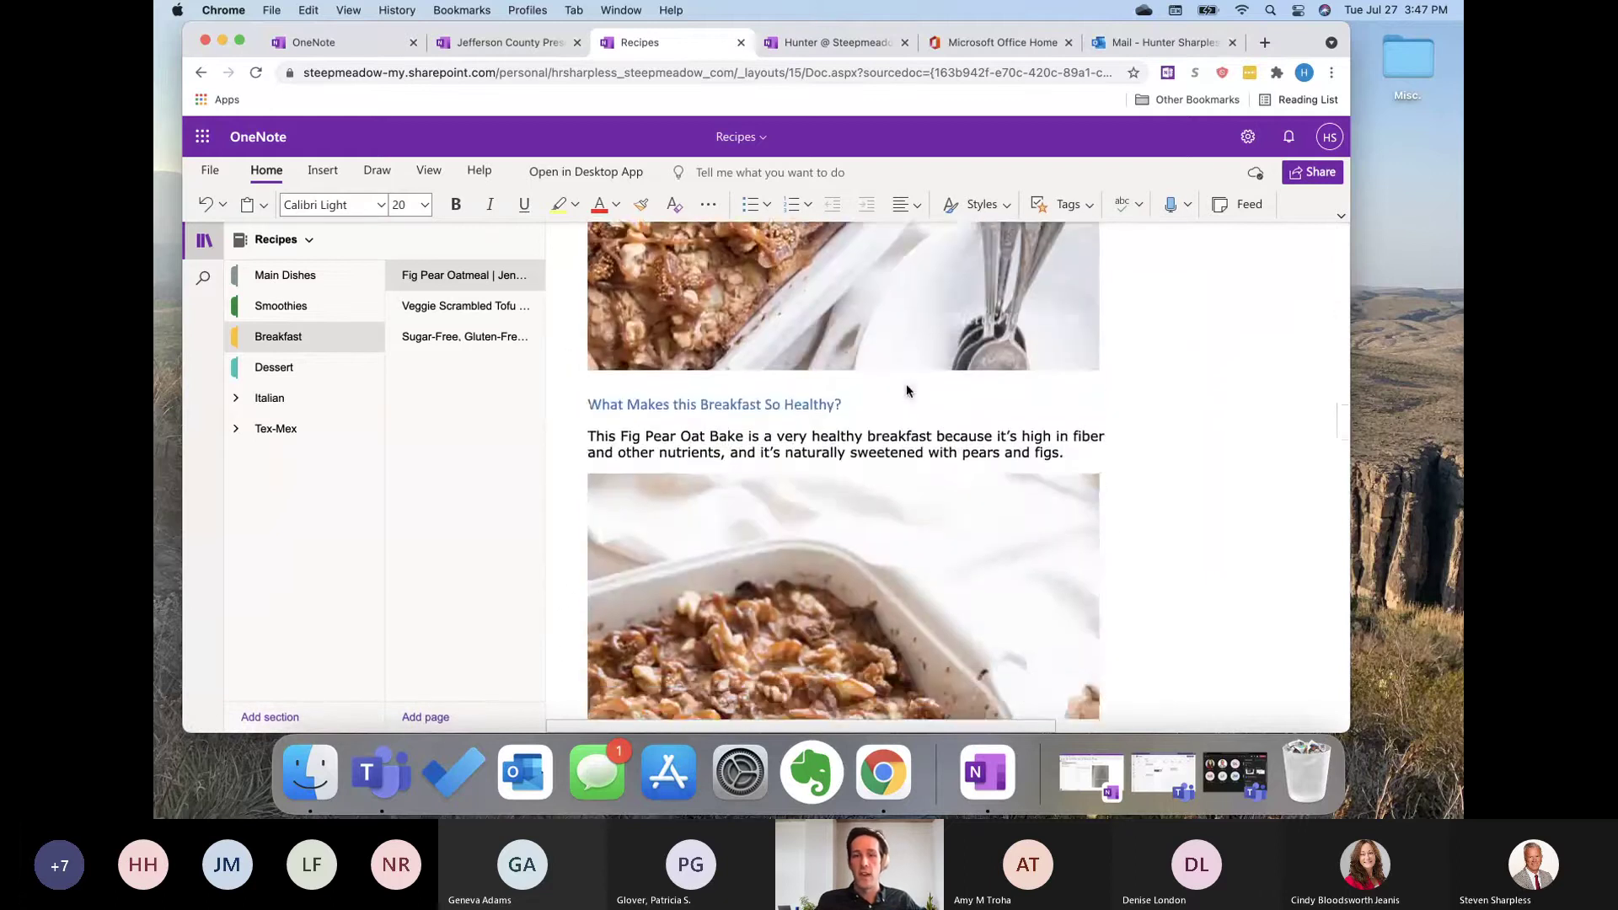
pyautogui.scroll(-10, 907, 385)
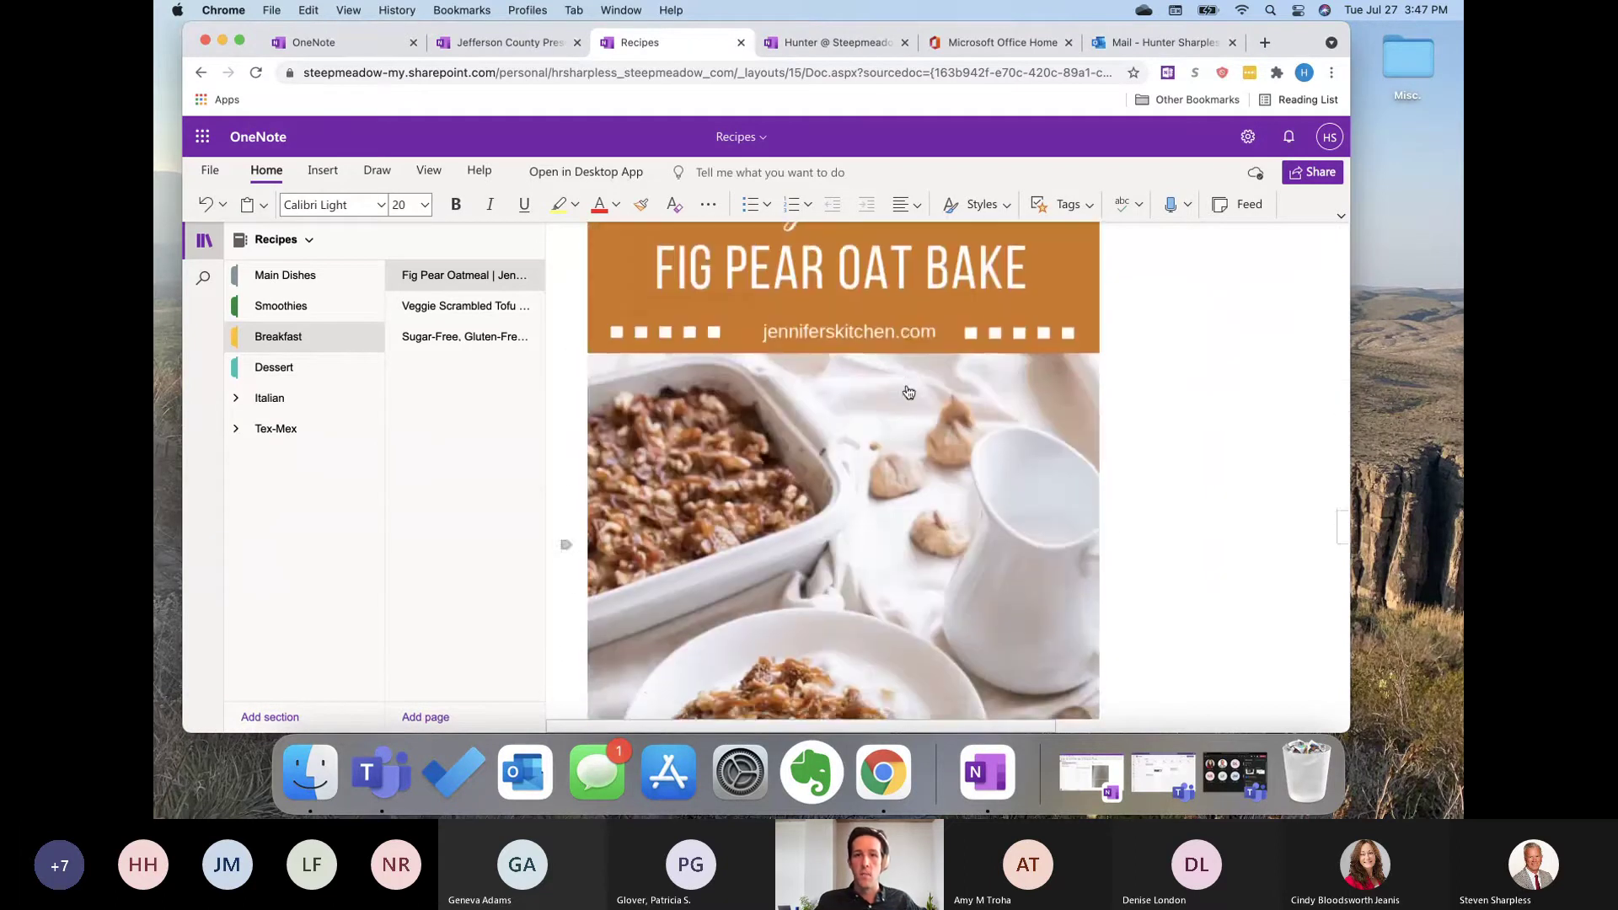
pyautogui.scroll(-10, 909, 392)
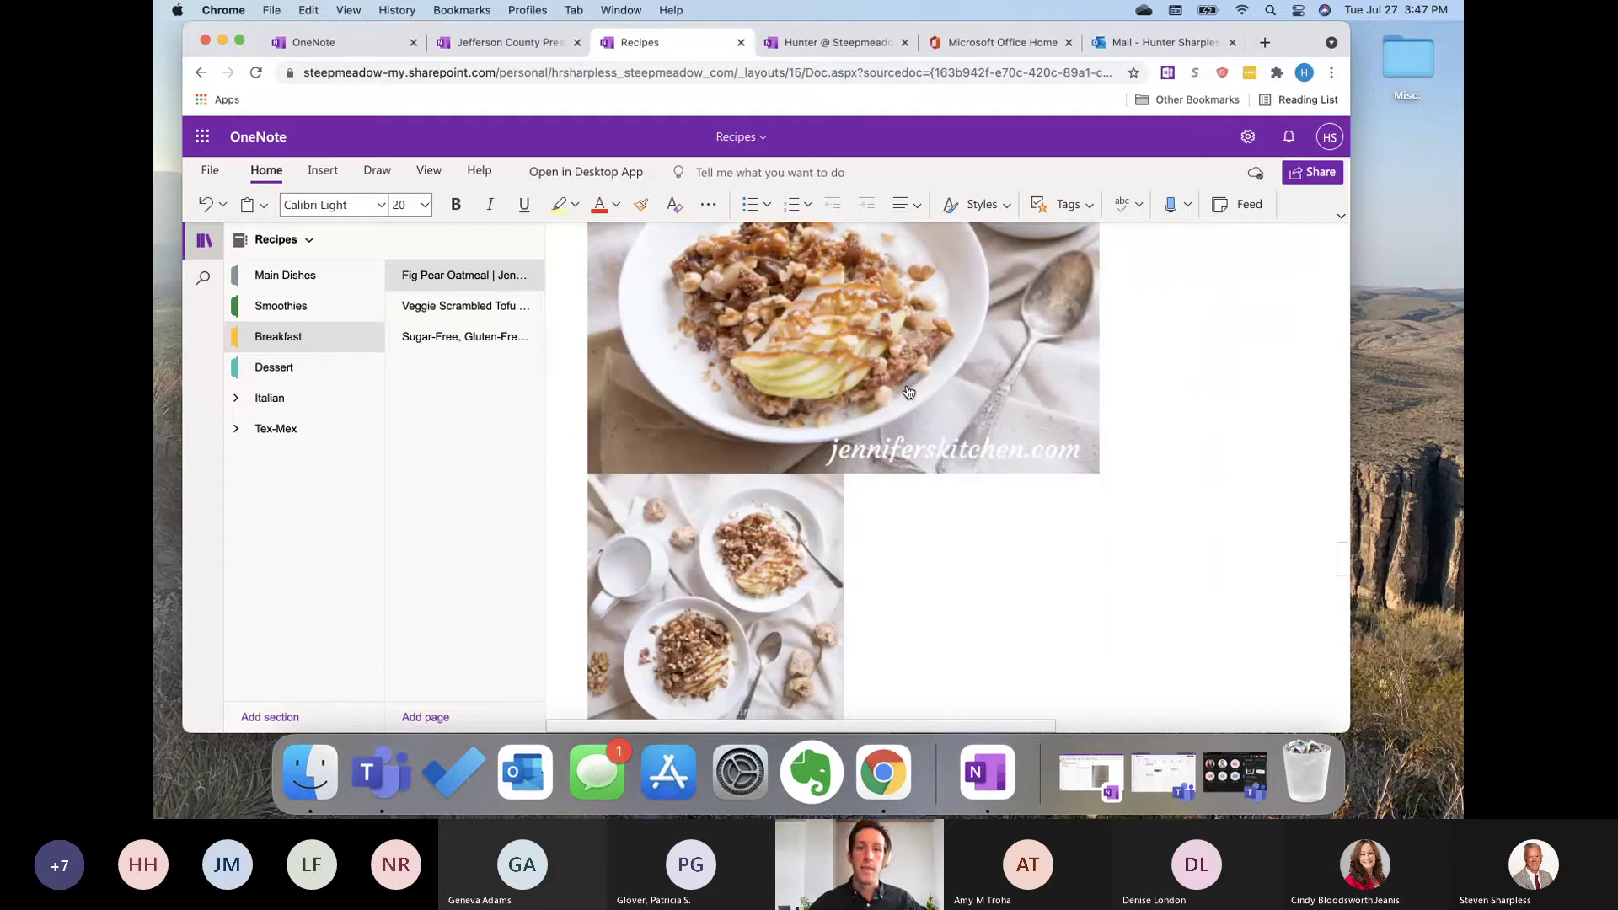
pyautogui.scroll(-12, 907, 387)
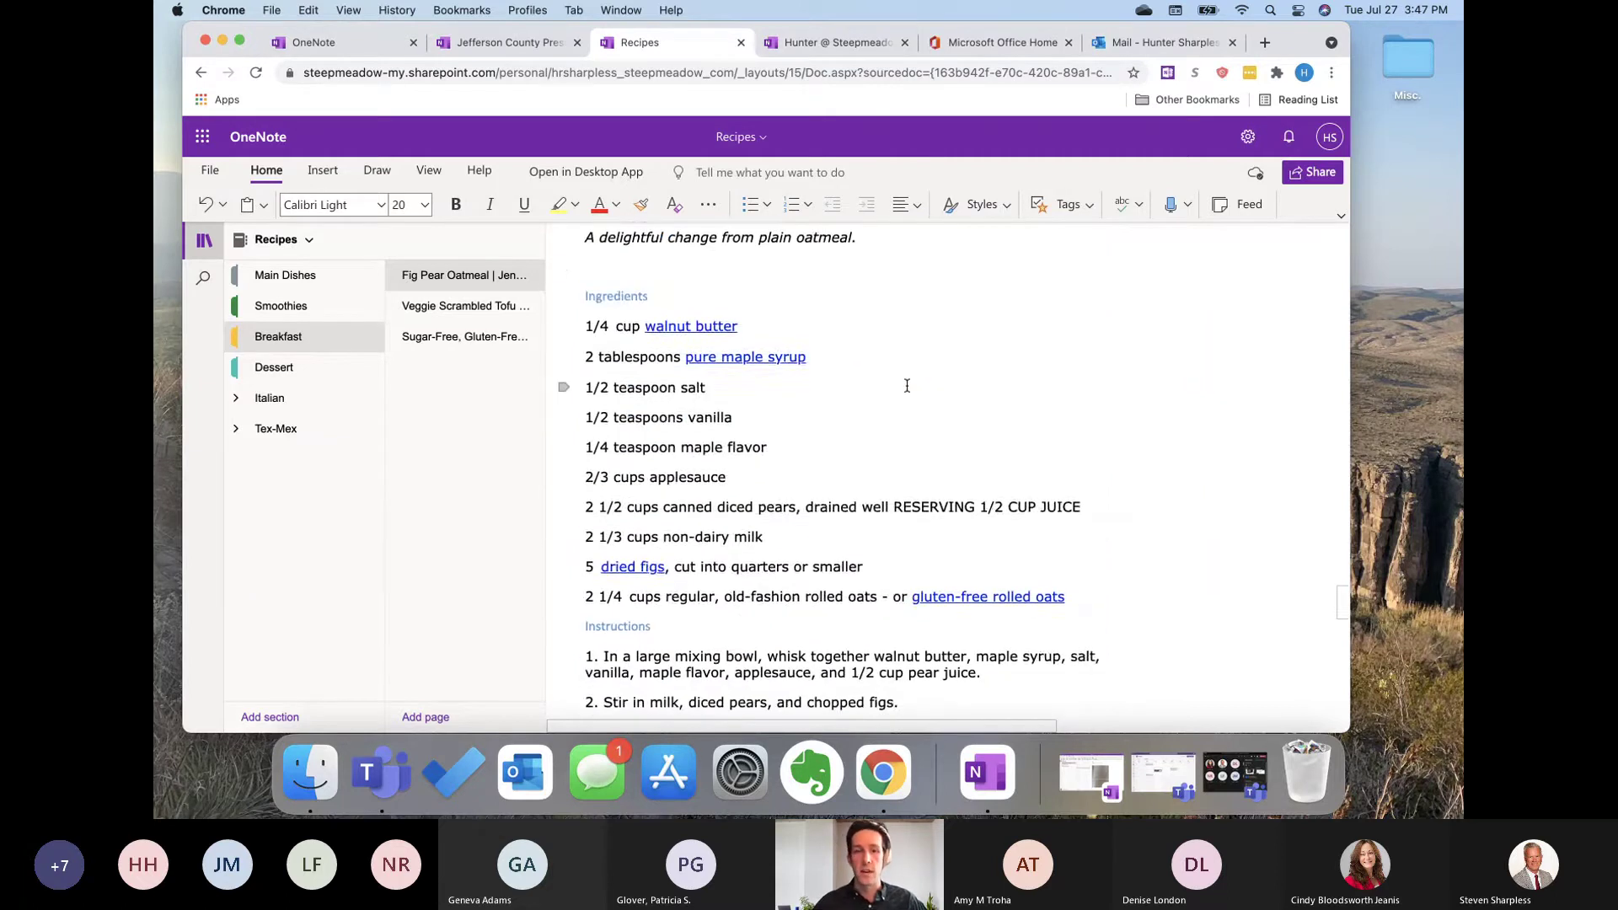
pyautogui.scroll(20, 907, 383)
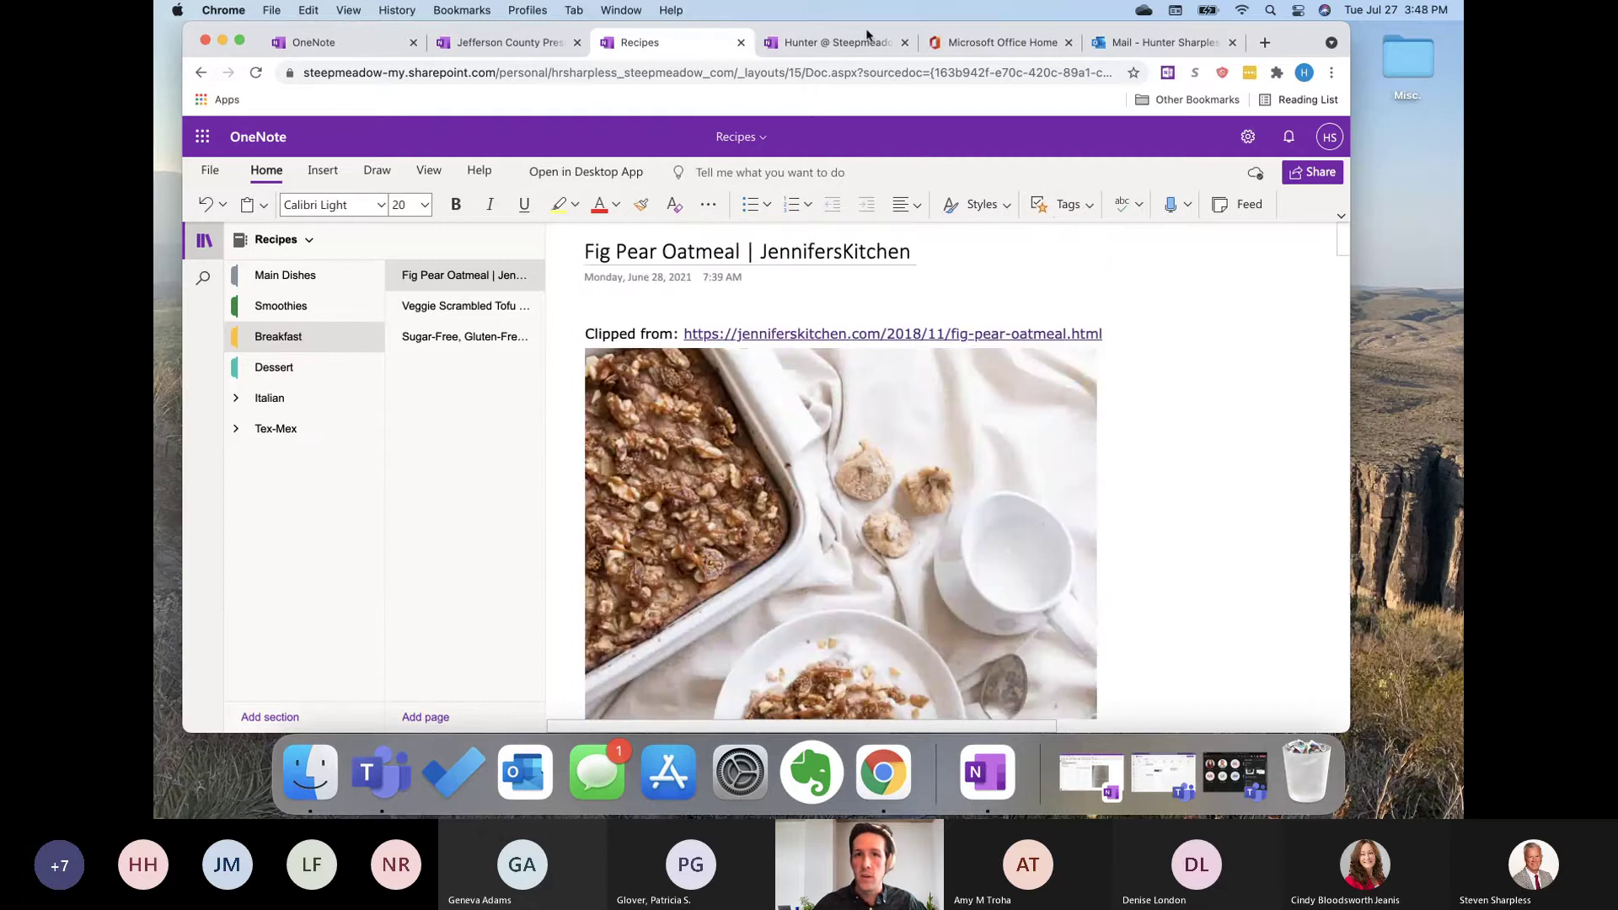
# Step: Return to the "7 Things We Love About Microsoft OneNote" page, review the list around the Draw item, and go back to the Agenda heading
pyautogui.click(832, 47)
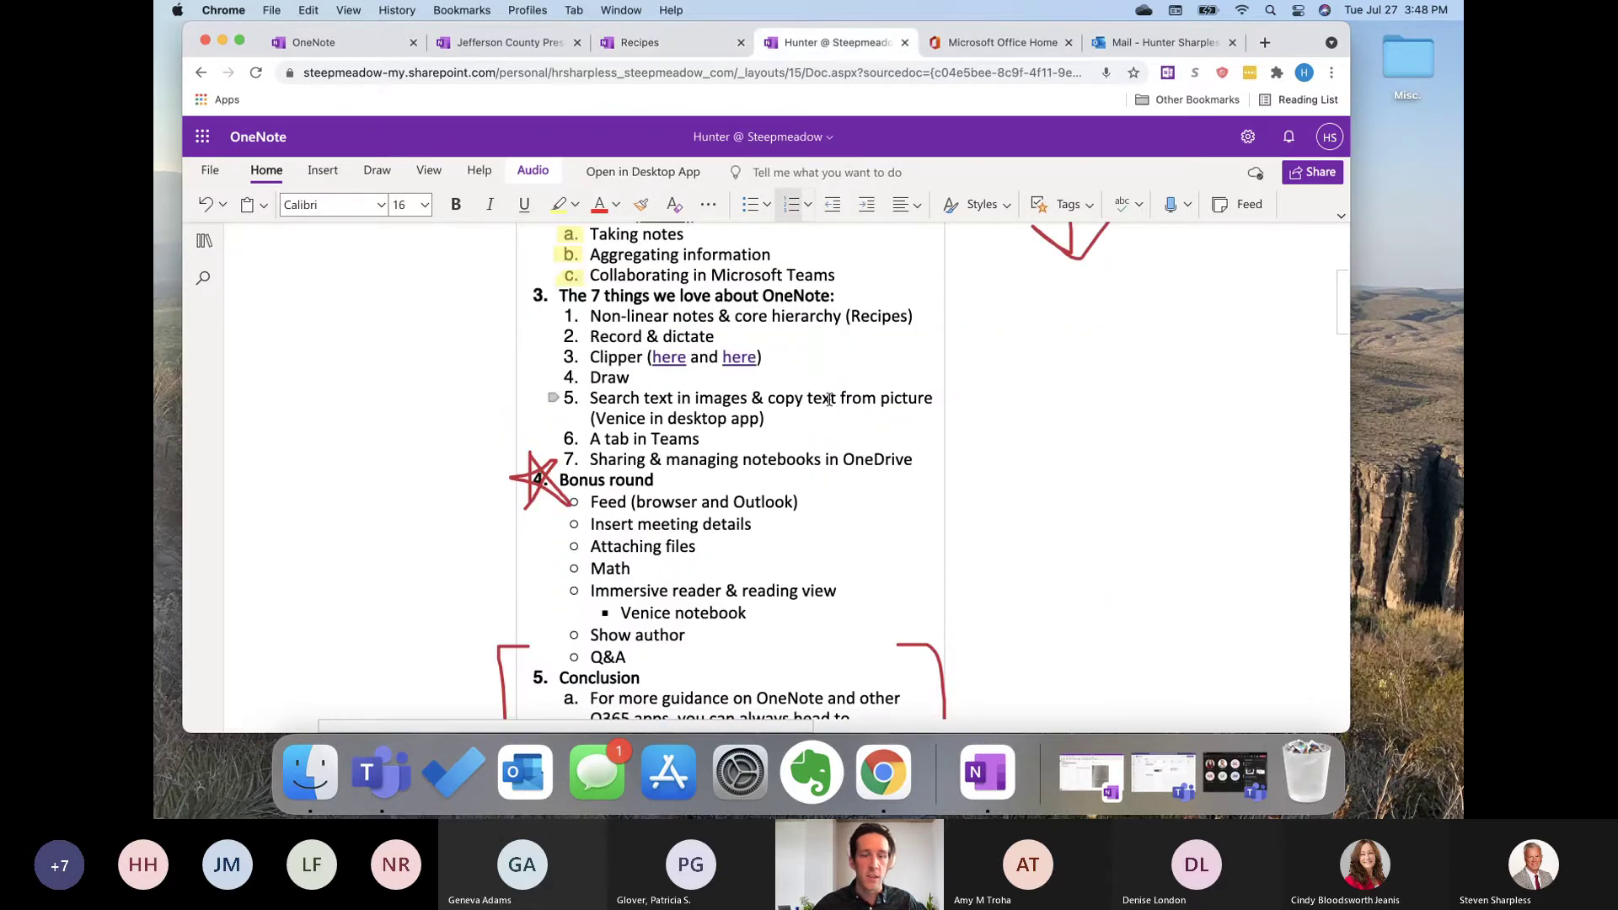
pyautogui.scroll(-1, 829, 399)
pyautogui.hscroll(-2, 829, 398)
pyautogui.scroll(2, 830, 399)
pyautogui.hscroll(-2, 830, 398)
pyautogui.hscroll(-1, 829, 398)
pyautogui.scroll(-1, 802, 413)
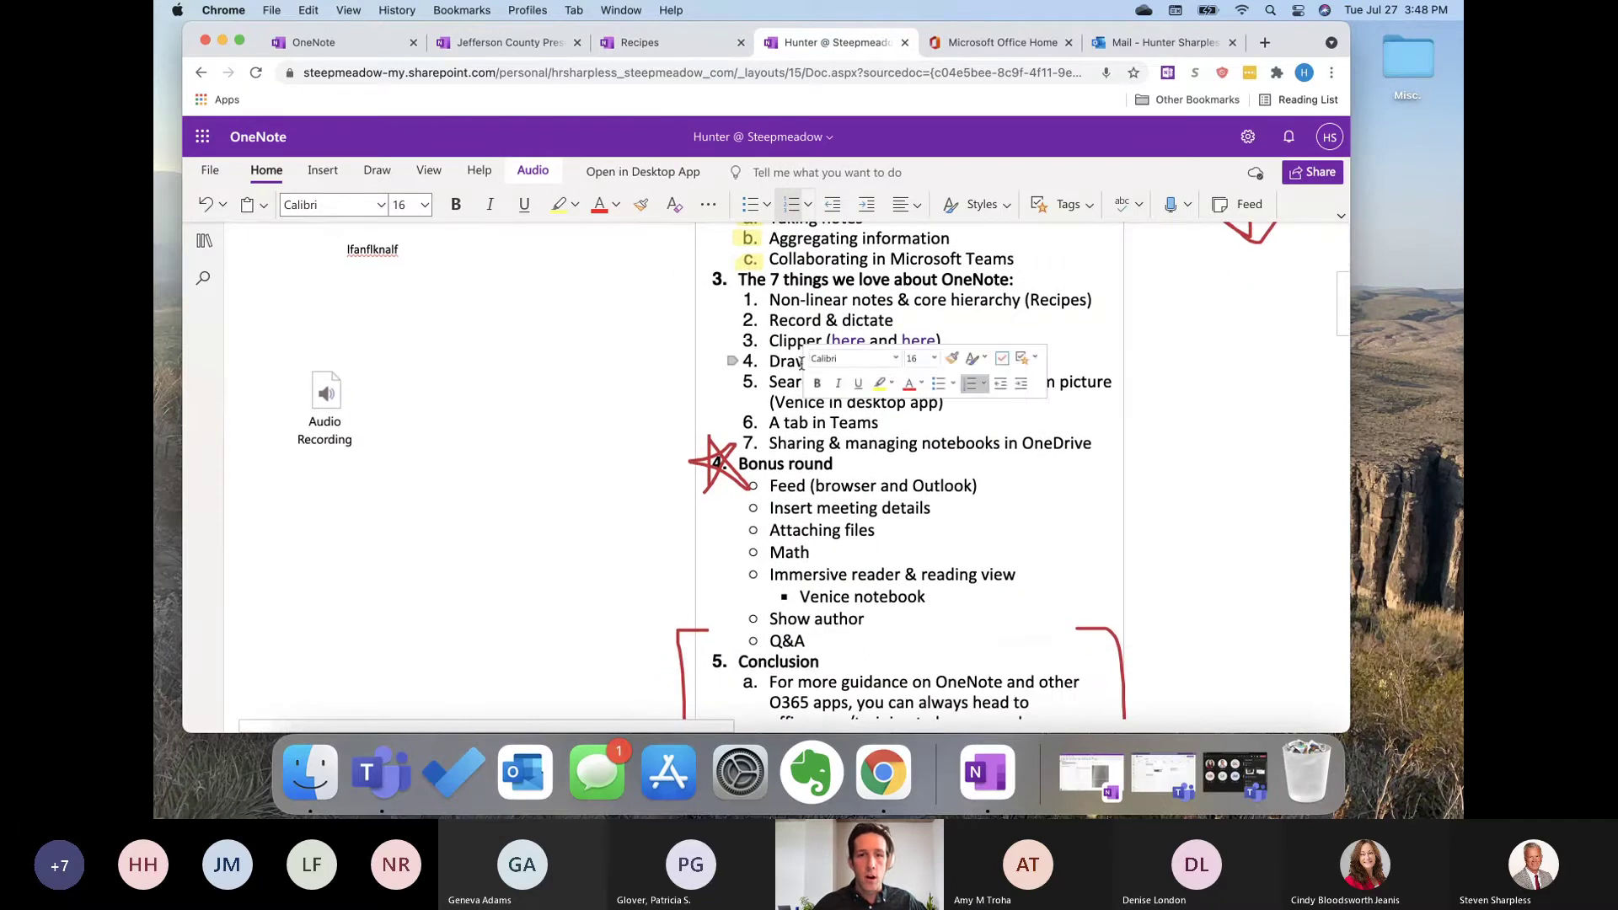
pyautogui.hscroll(-1, 559, 407)
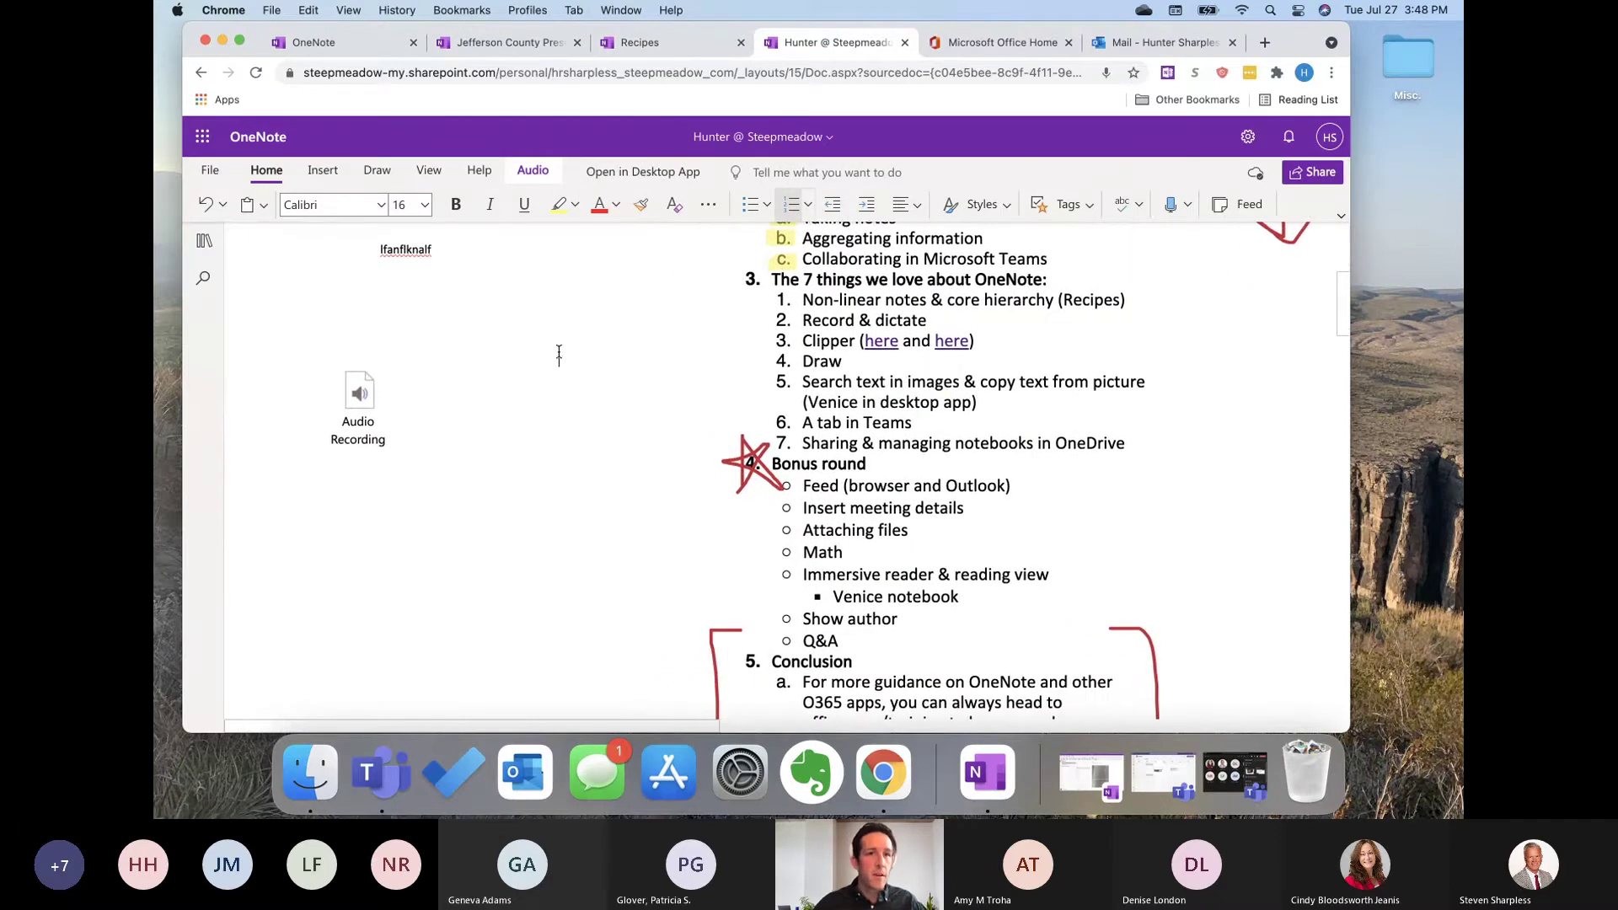
pyautogui.click(465, 262)
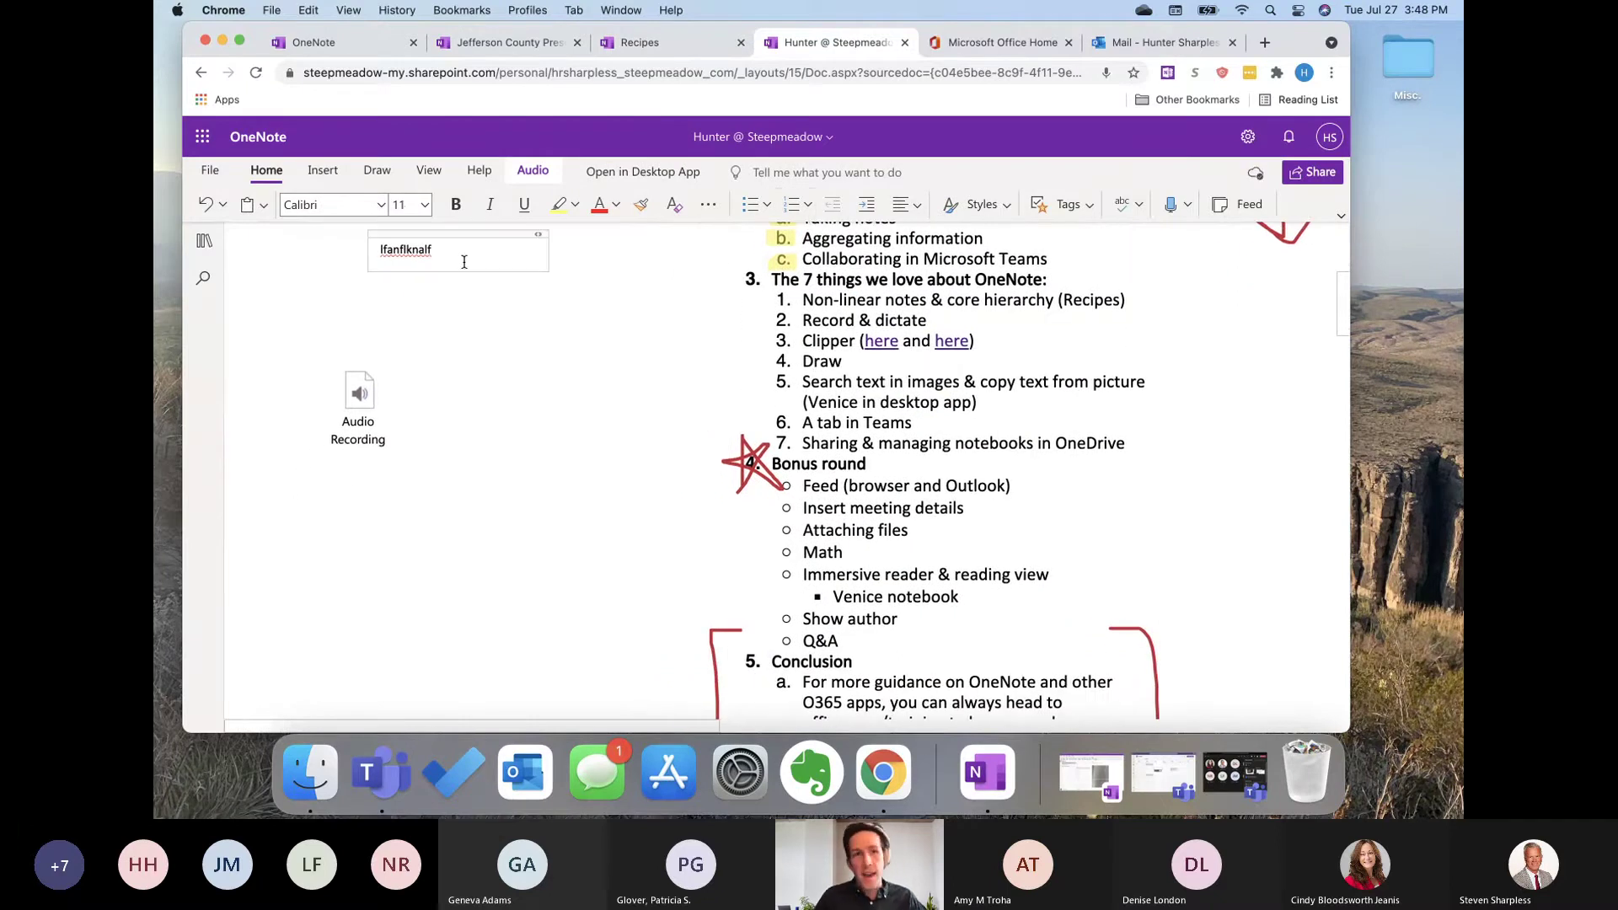
pyautogui.scroll(5, 465, 262)
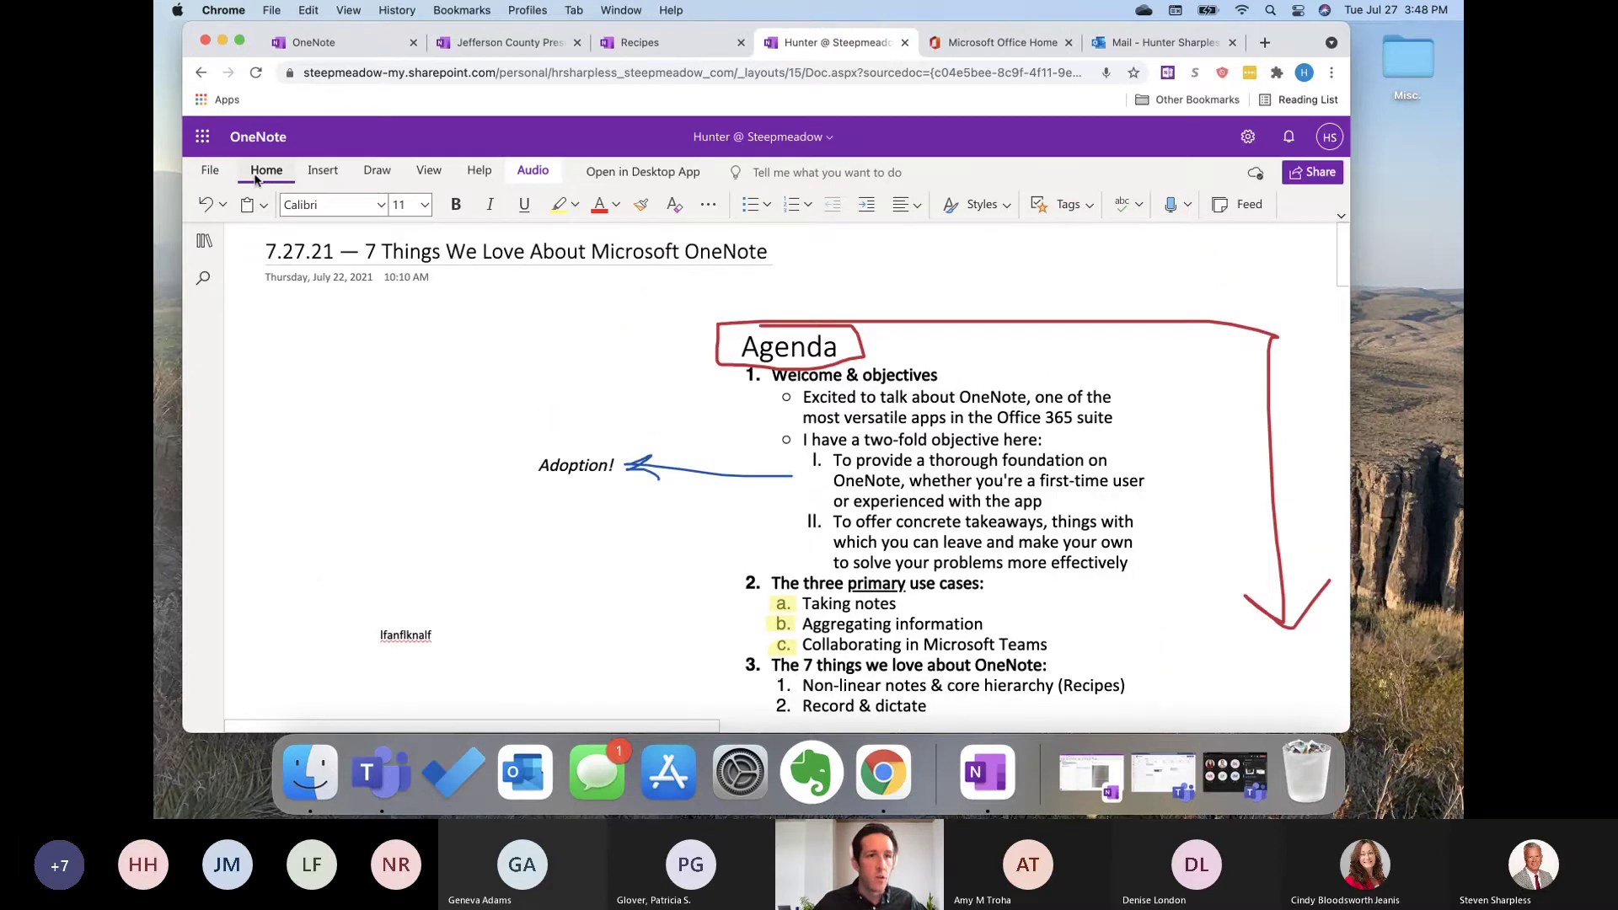
# Step: Draw a green pen zigzag in the blank area beside the agenda and highlight "Welcome & objectives" in light green
pyautogui.click(379, 172)
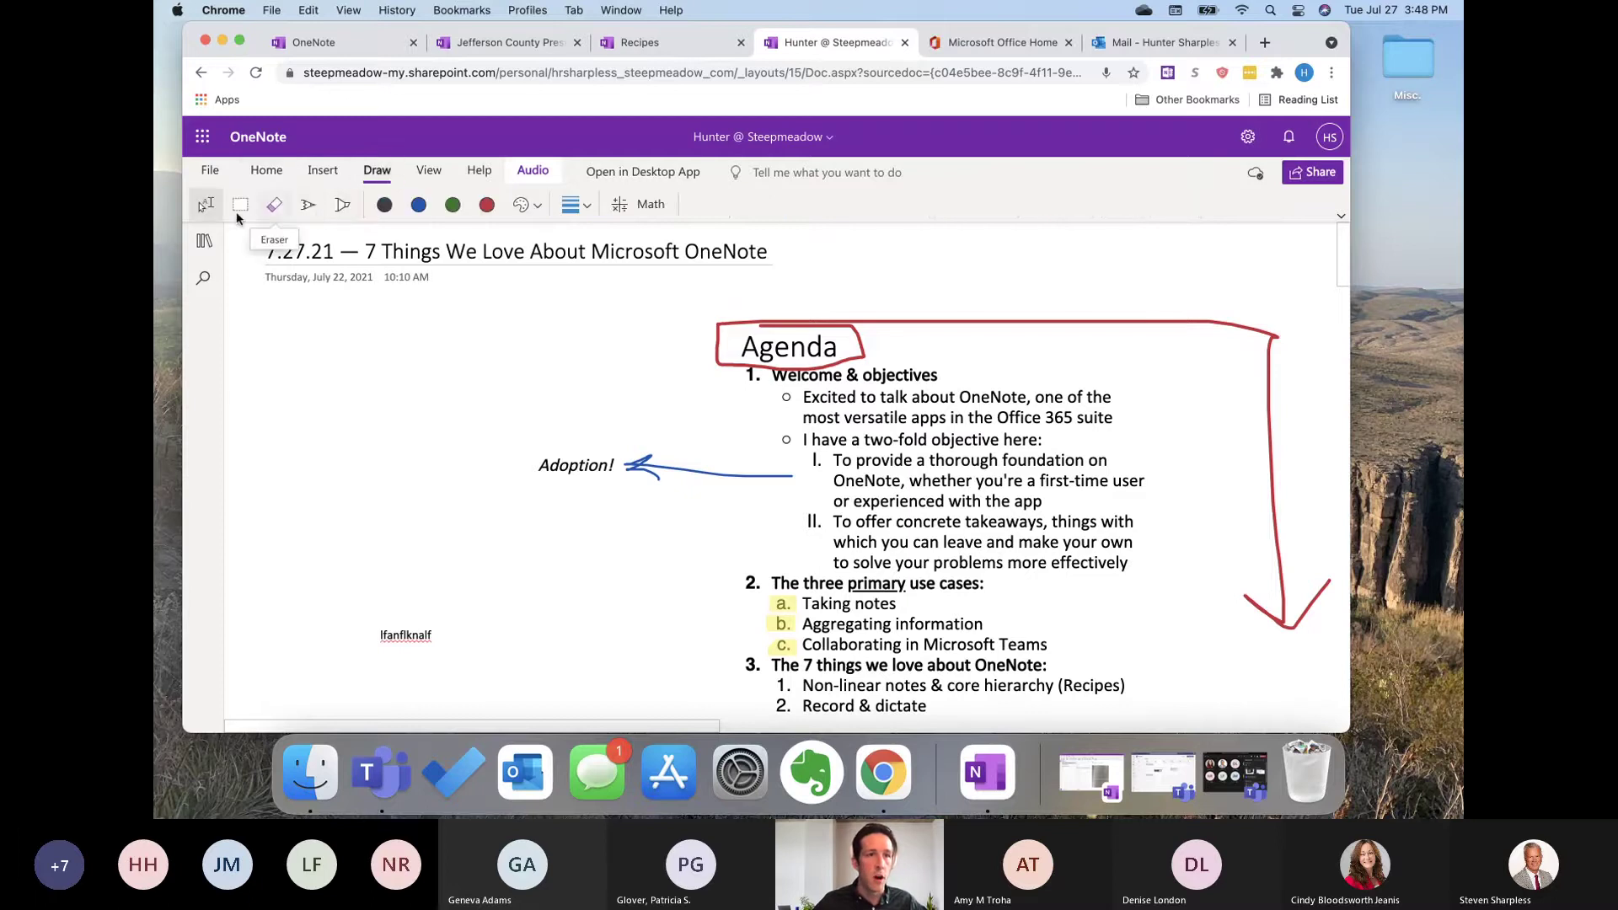
pyautogui.click(204, 208)
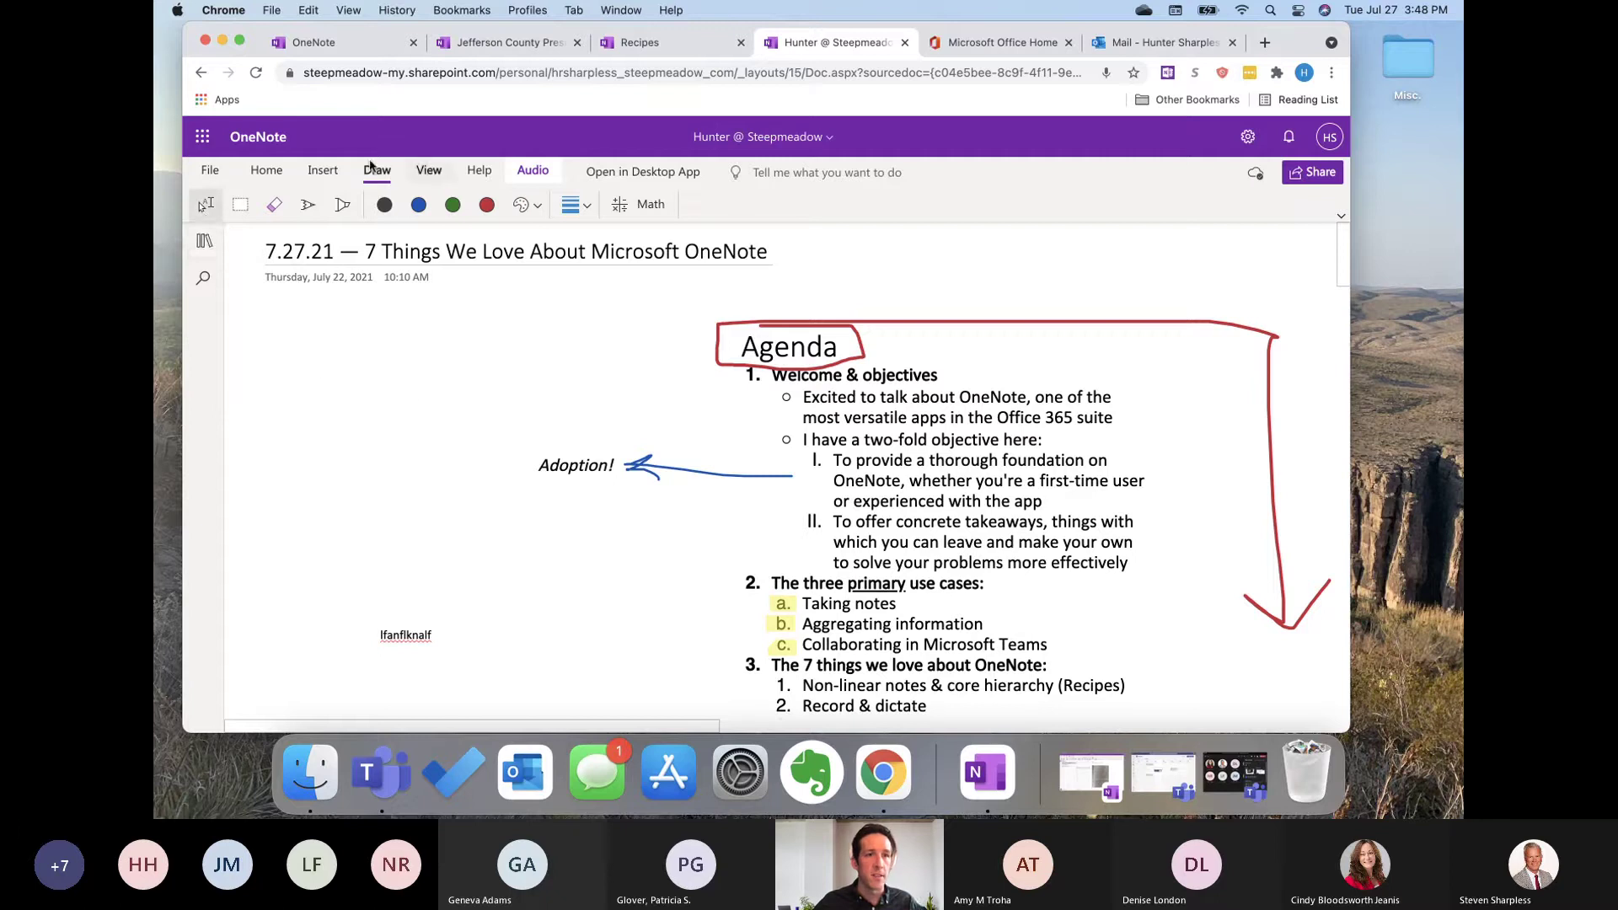
pyautogui.click(308, 205)
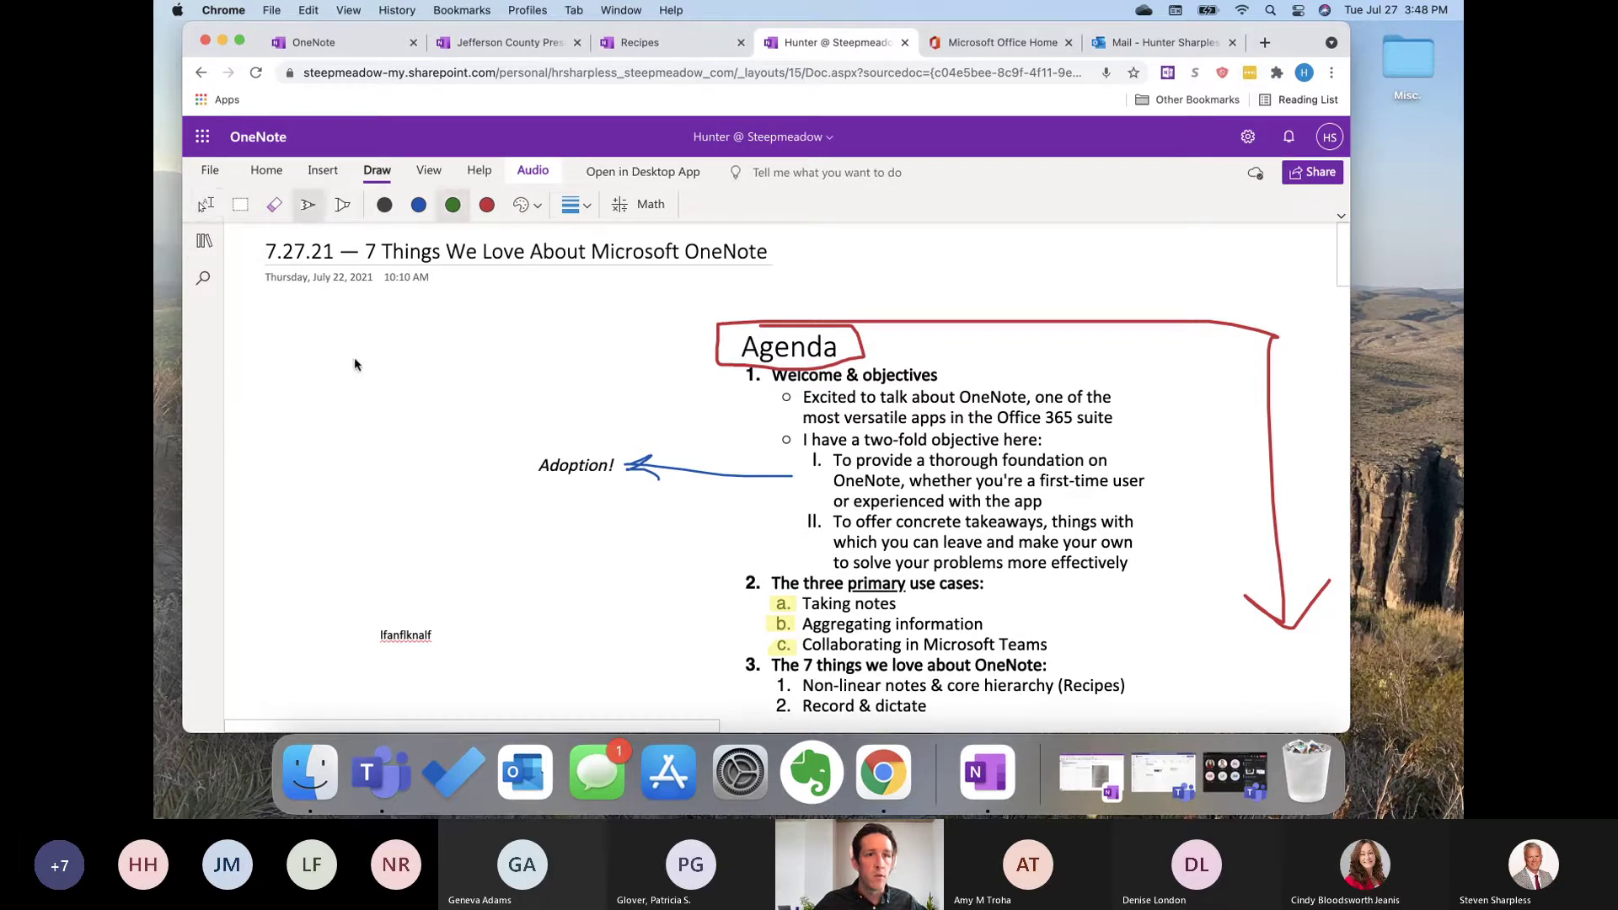
pyautogui.moveTo(313, 346)
pyautogui.mouseDown()
pyautogui.moveTo(486, 421)
pyautogui.moveTo(529, 397)
pyautogui.mouseUp()
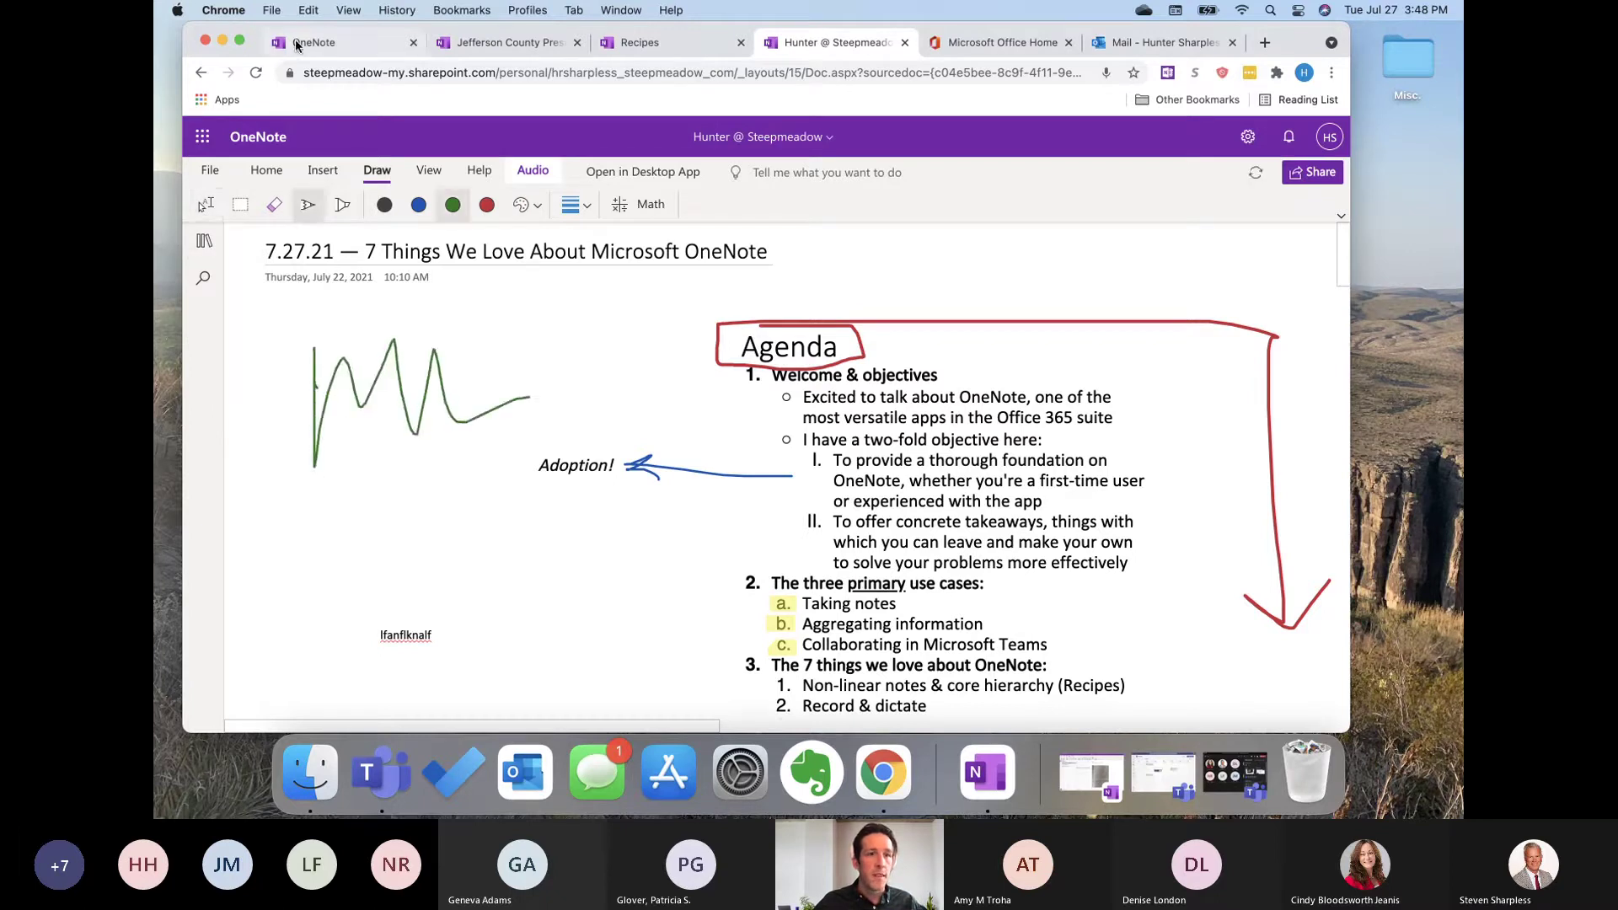
pyautogui.click(342, 205)
pyautogui.moveTo(761, 385); pyautogui.dragTo(941, 376)
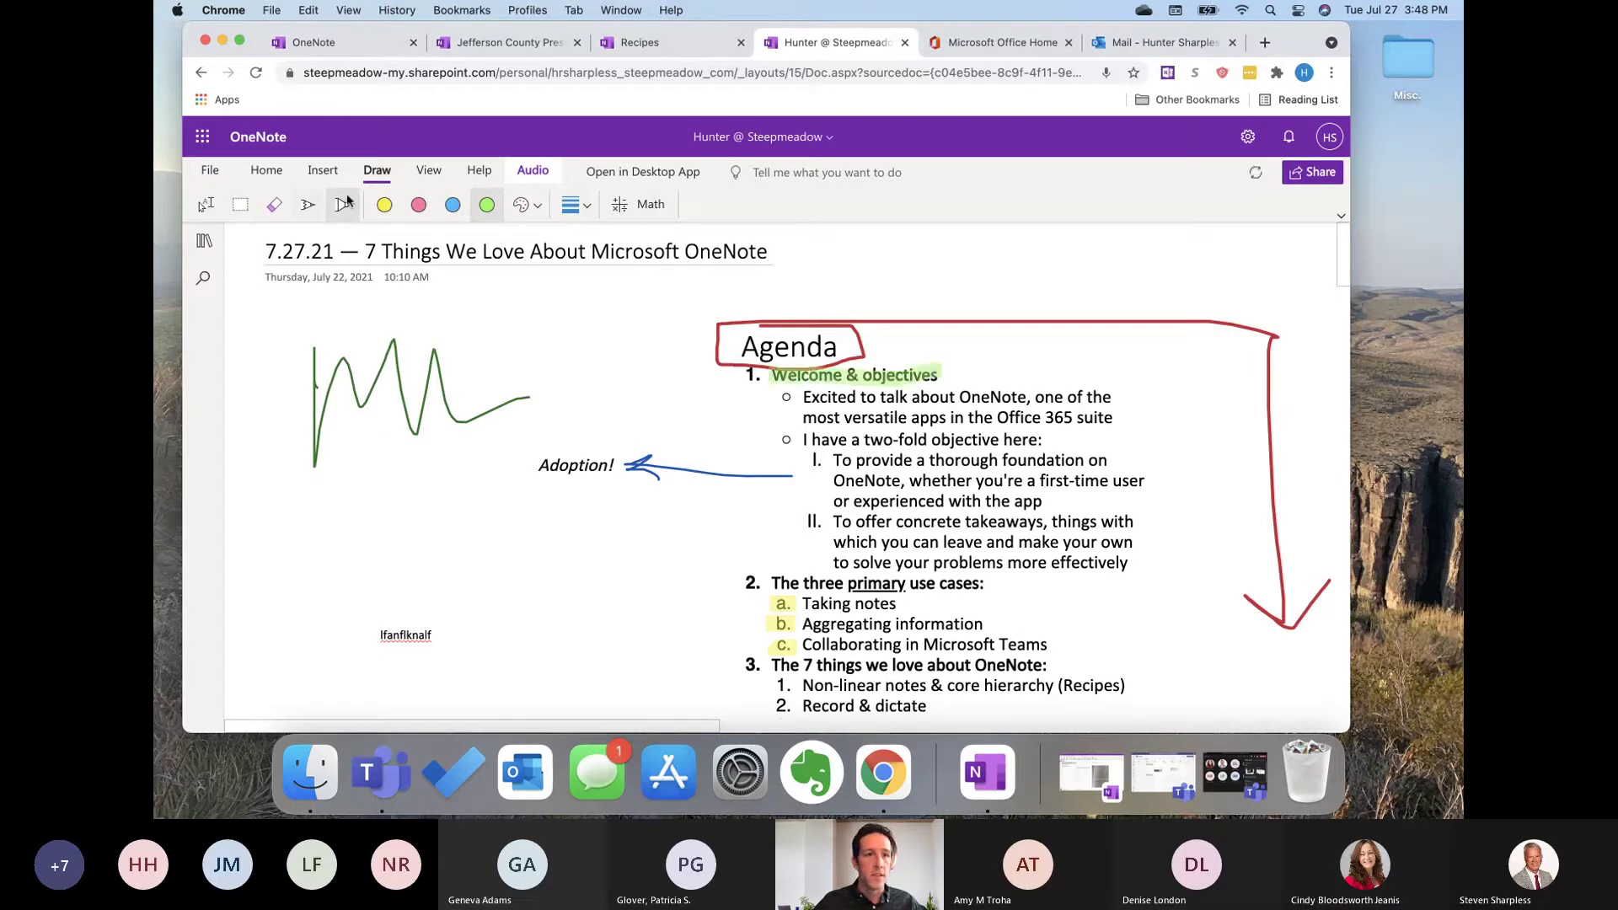
# Step: Erase the green pen zigzag beside the agenda and switch back to selecting and typing text
pyautogui.click(274, 205)
pyautogui.moveTo(305, 389); pyautogui.dragTo(474, 369)
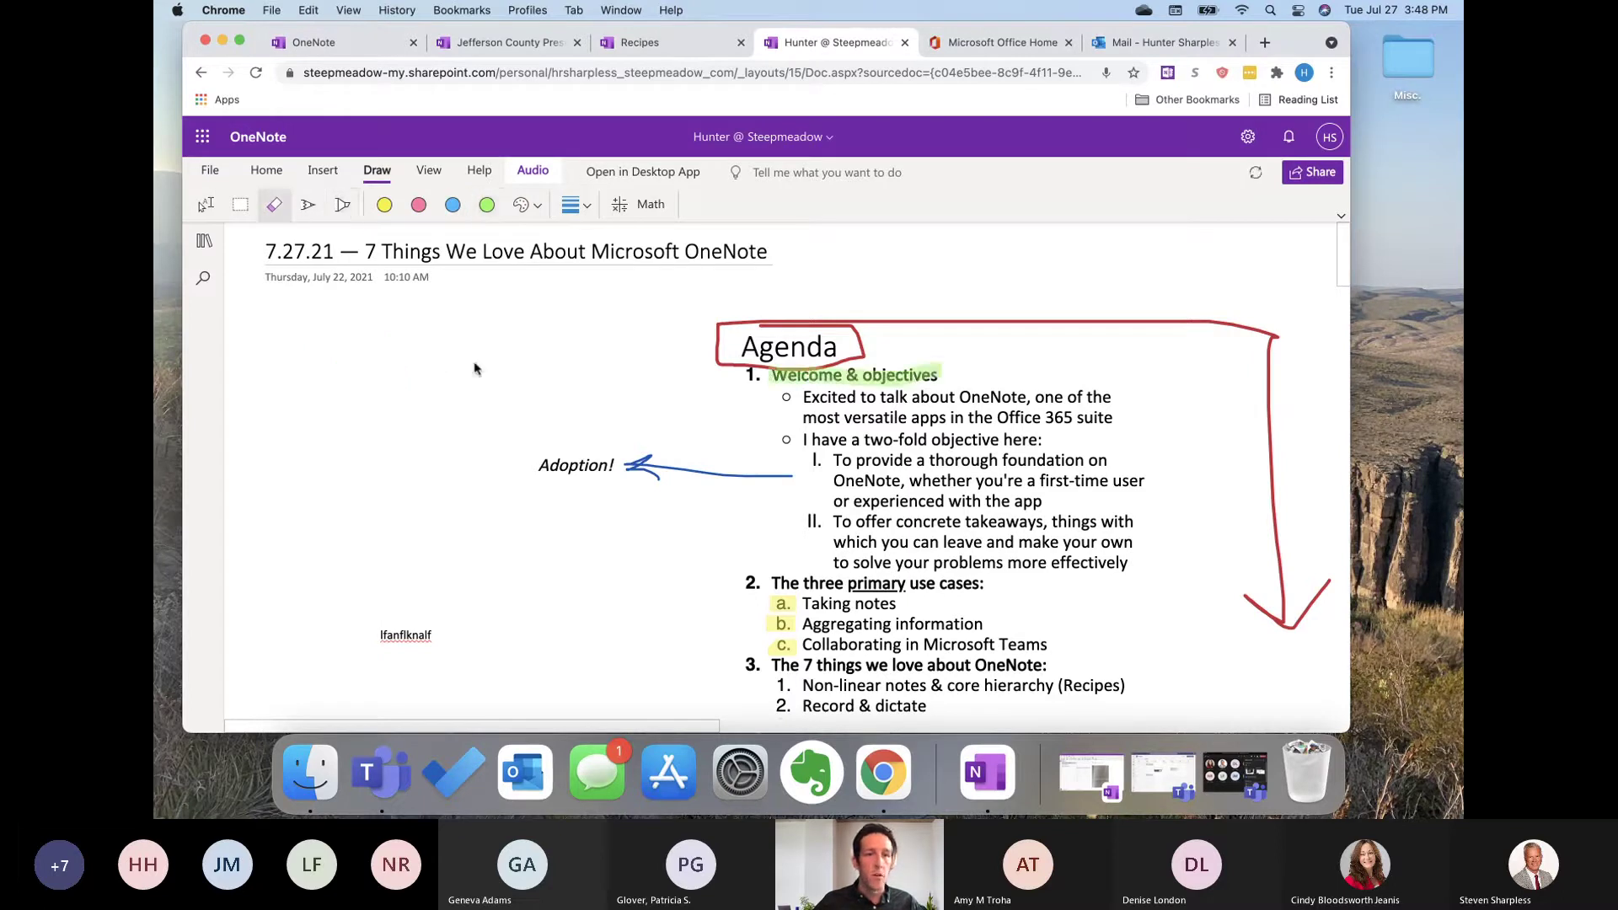
pyautogui.click(210, 207)
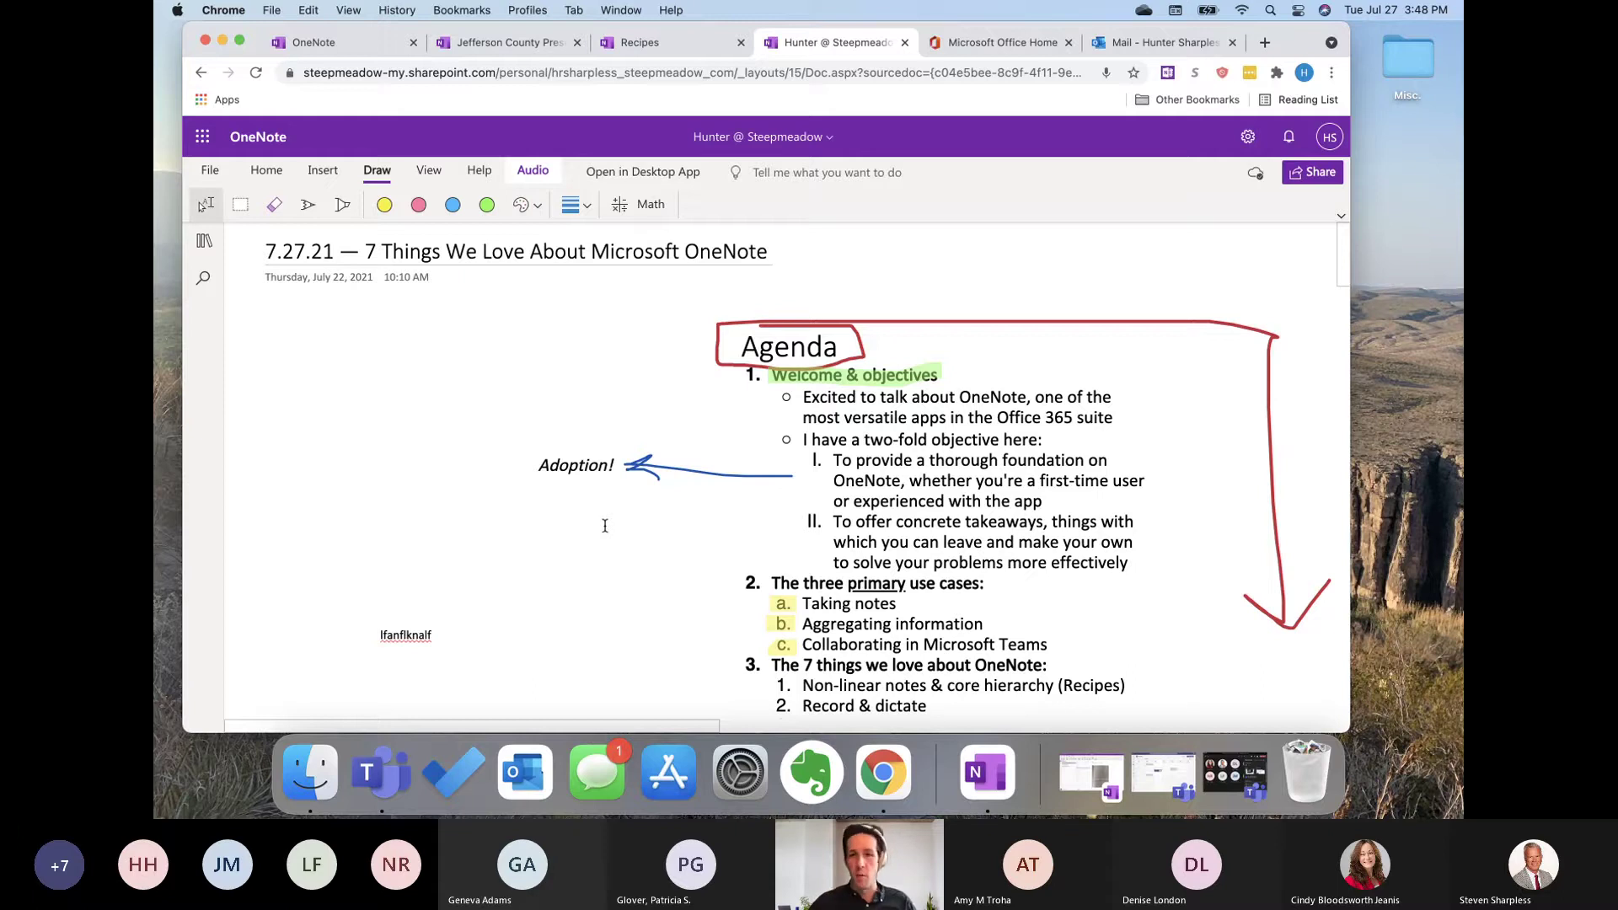
# Step: Switch to the Jefferson County Presentation notebook, hide its section and page list, and show the annotated "Pillars of trust" text
pyautogui.click(482, 42)
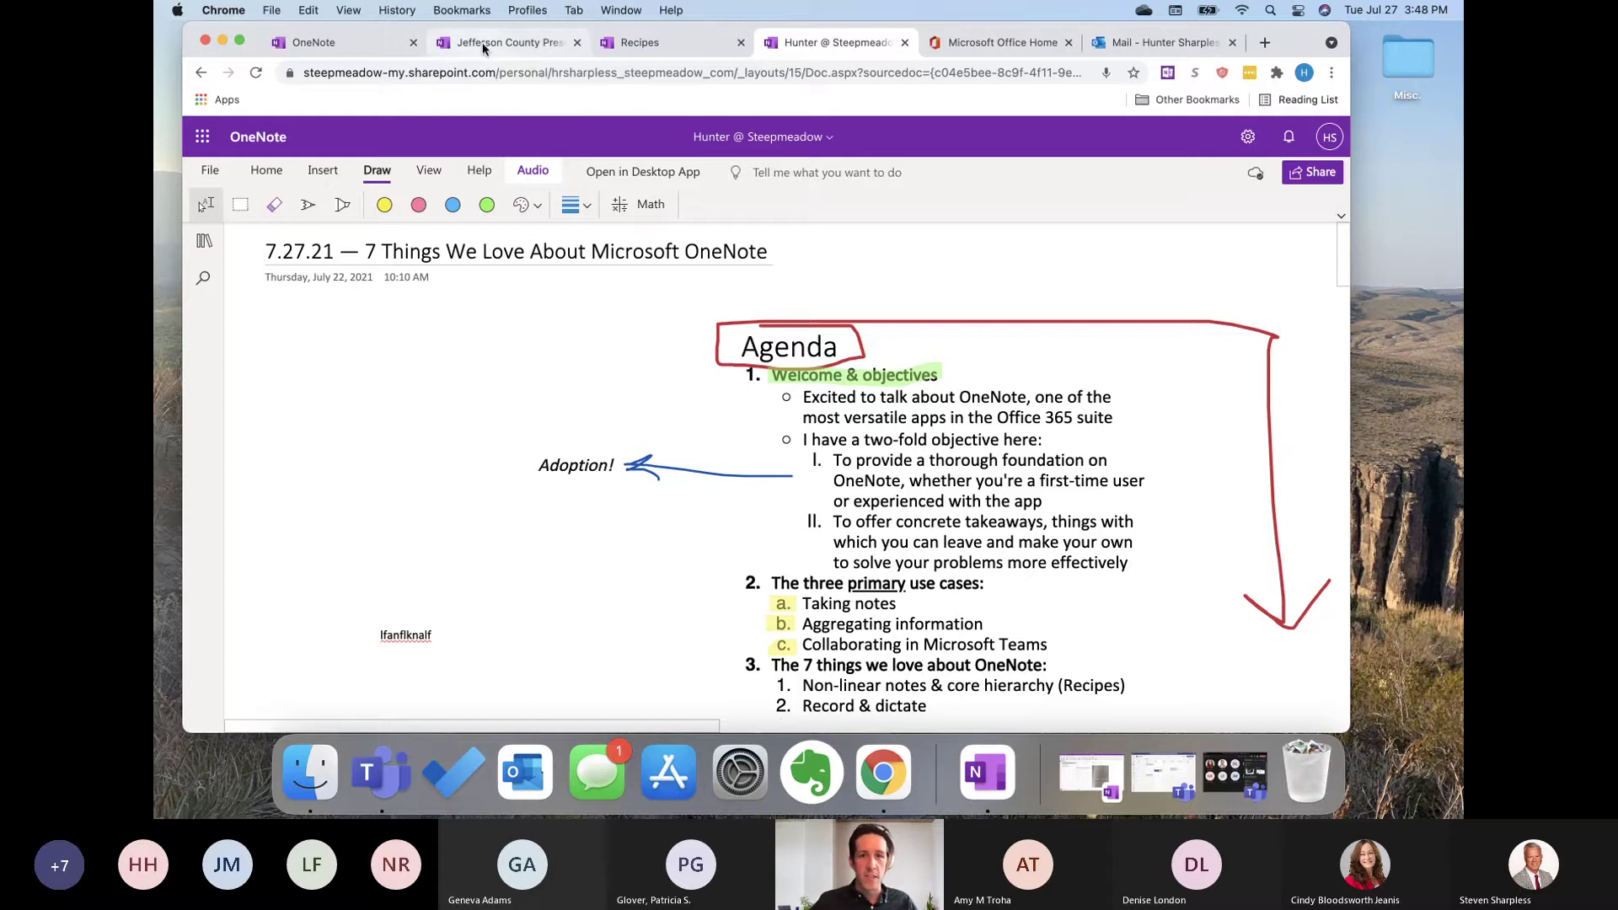
pyautogui.scroll(-3, 747, 435)
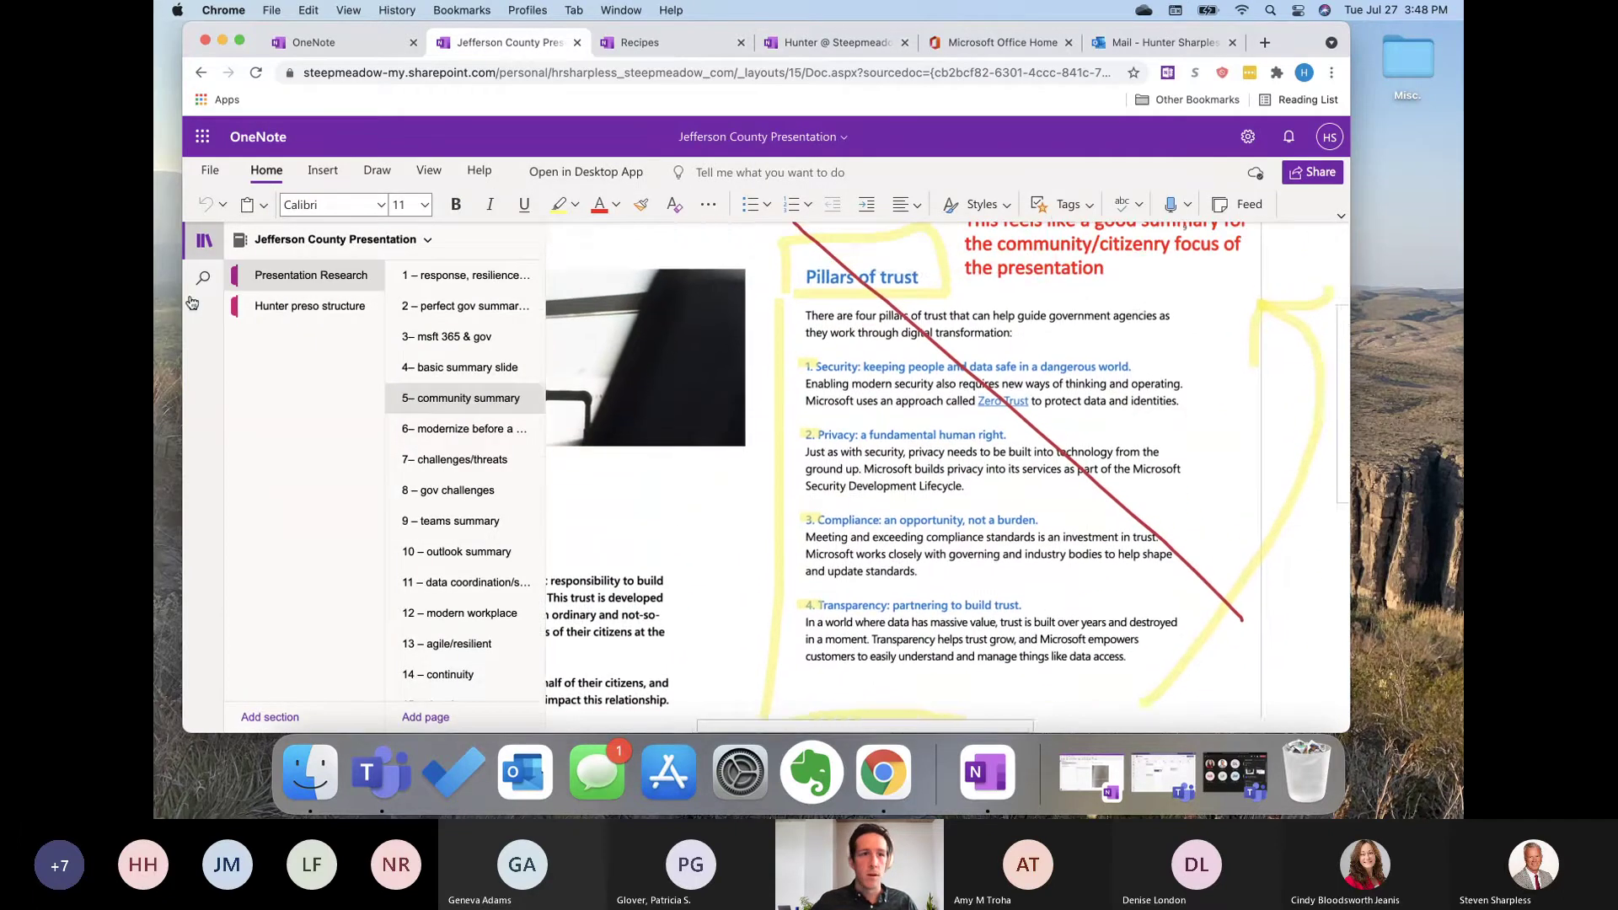
pyautogui.click(203, 242)
pyautogui.hscroll(-2, 668, 430)
pyautogui.scroll(1, 669, 430)
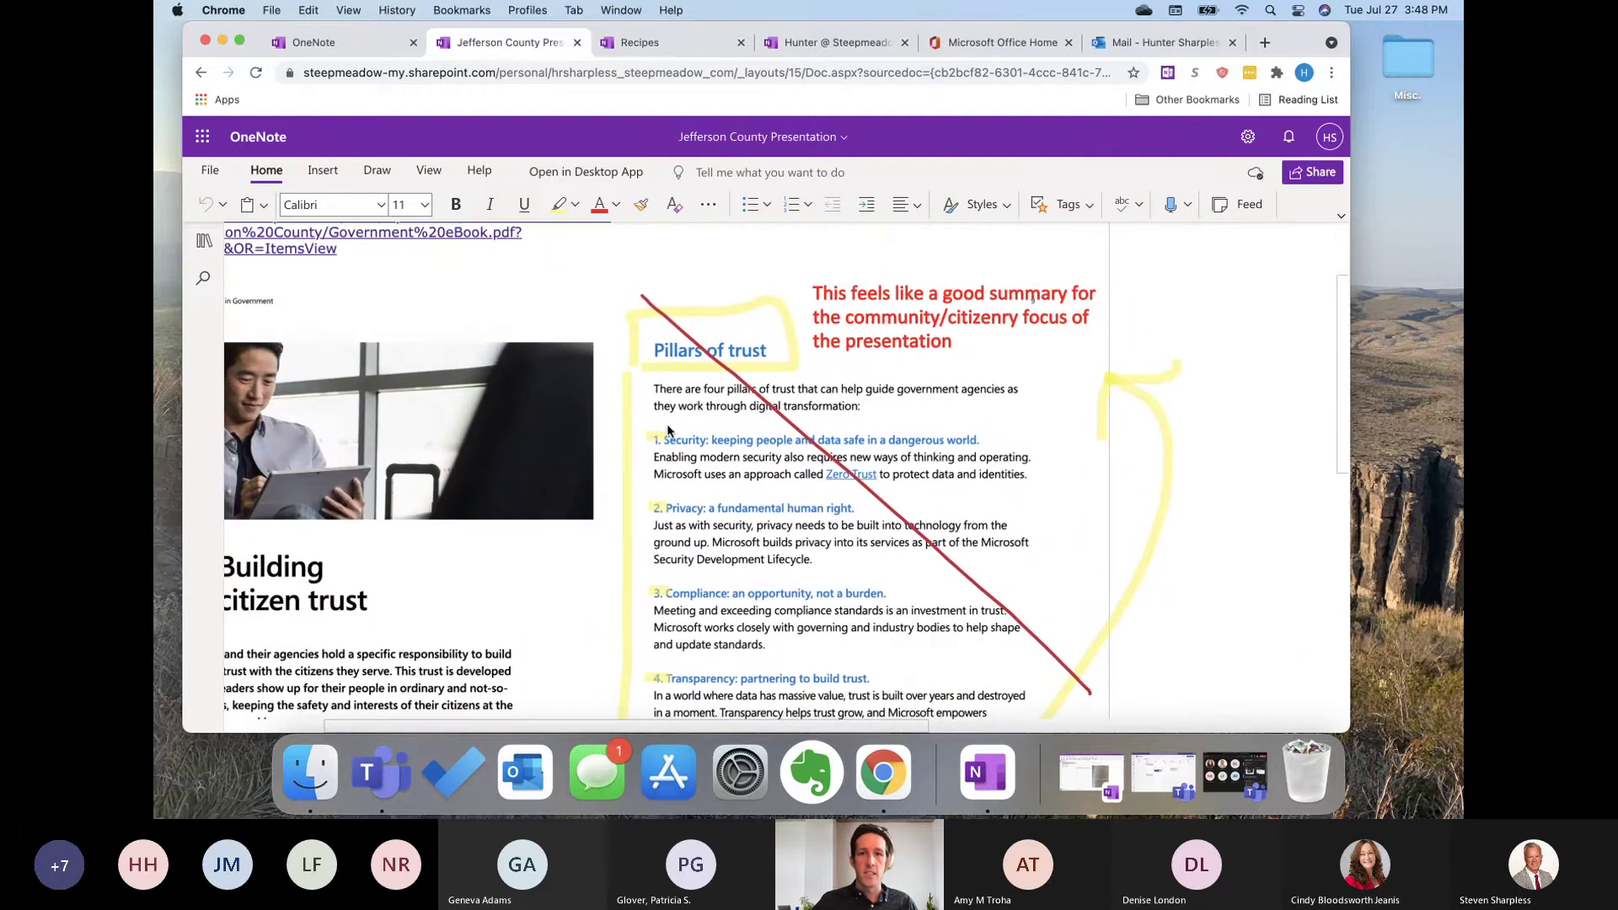
# Step: Examine the yellow highlights, the red diagonal line and the red summary comment on the "Pillars of trust" clipping
pyautogui.scroll(-1, 668, 430)
pyautogui.scroll(1, 668, 430)
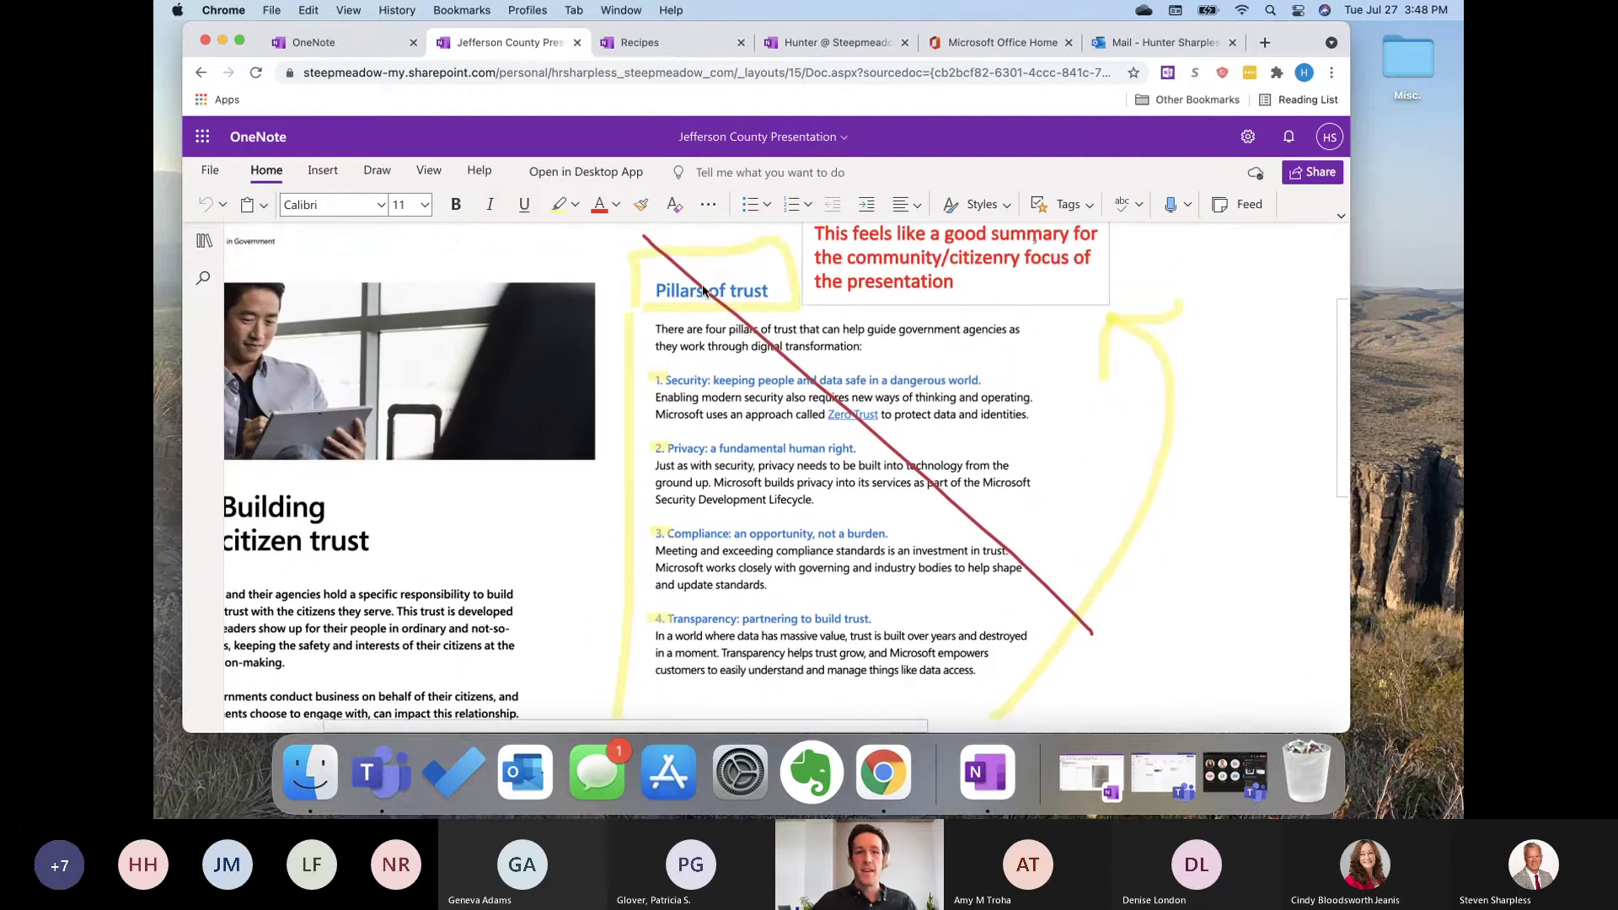
pyautogui.scroll(-1, 666, 449)
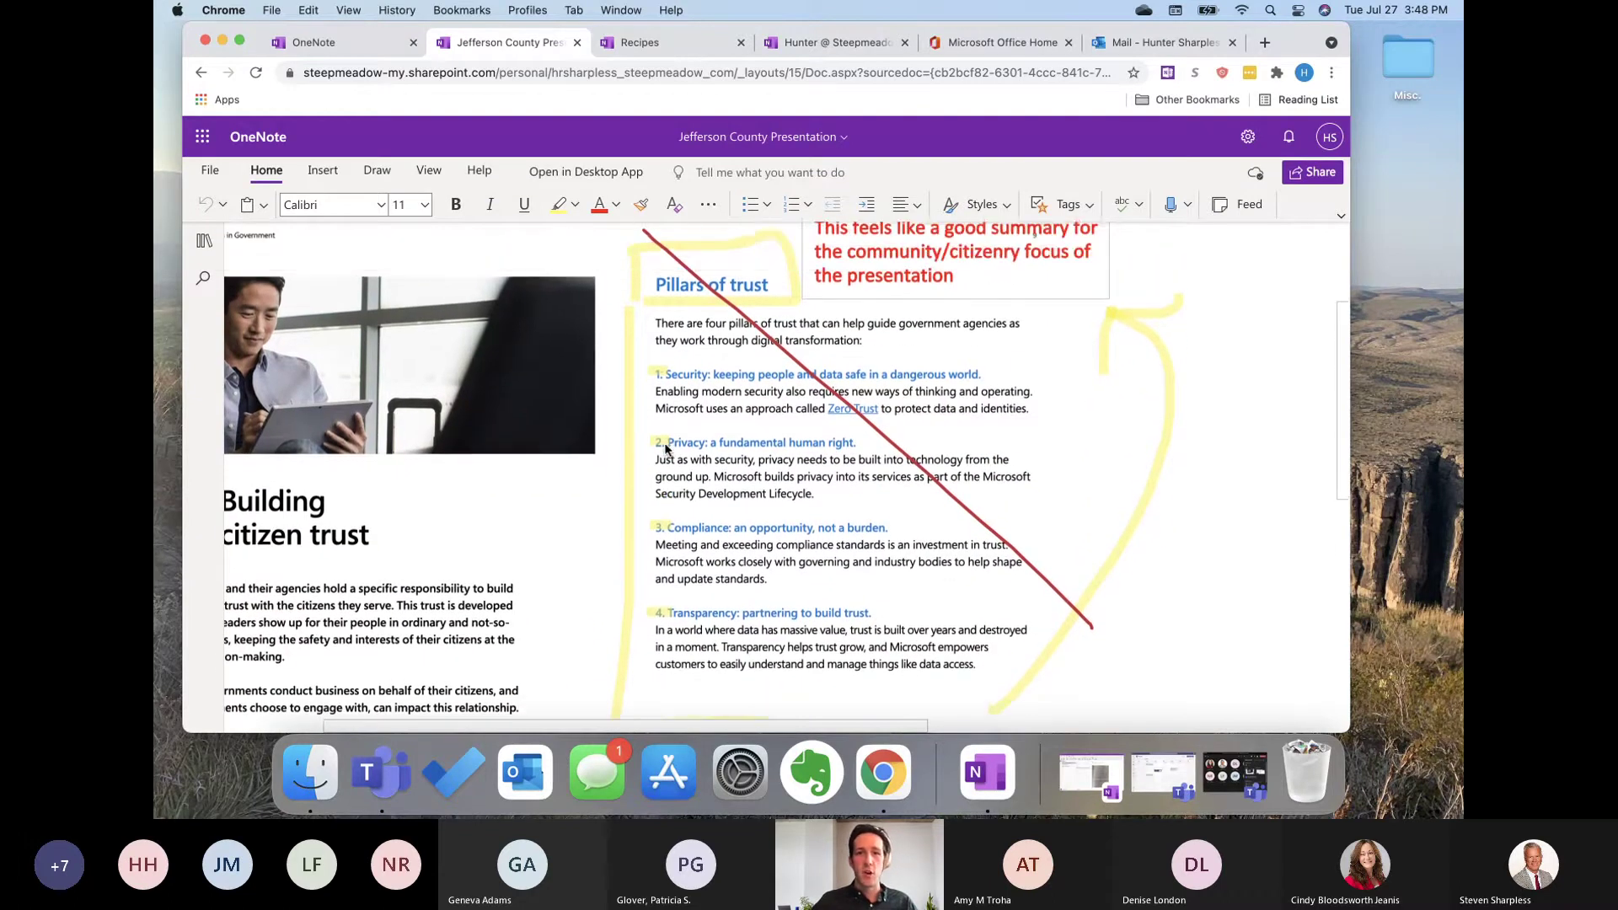
pyautogui.scroll(2, 1105, 314)
pyautogui.click(931, 343)
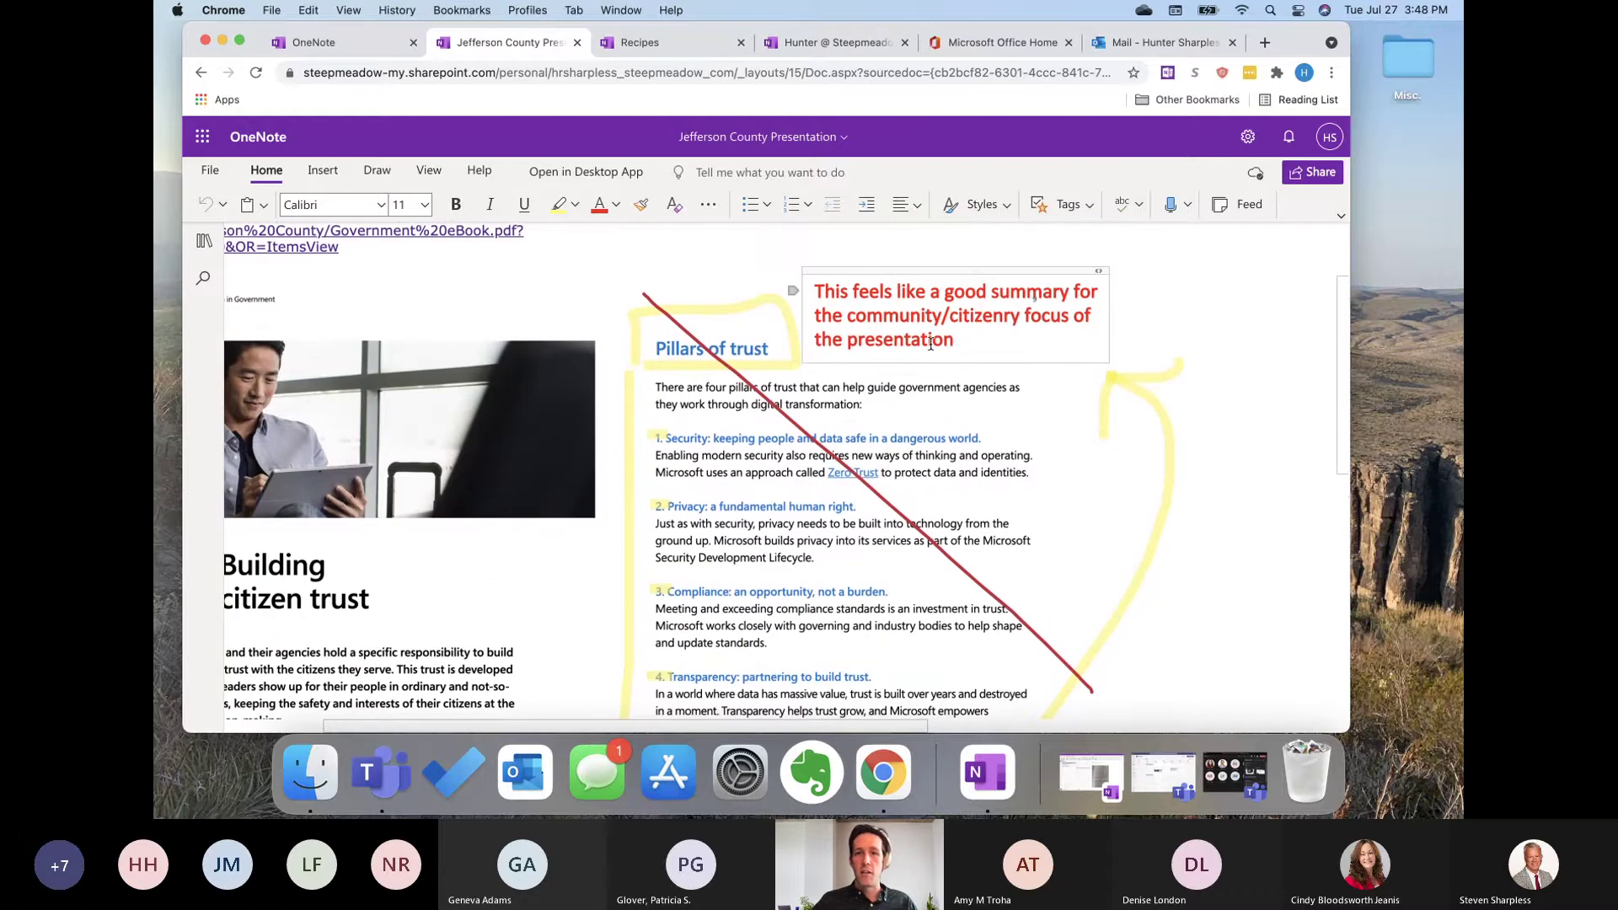
pyautogui.scroll(-2, 794, 345)
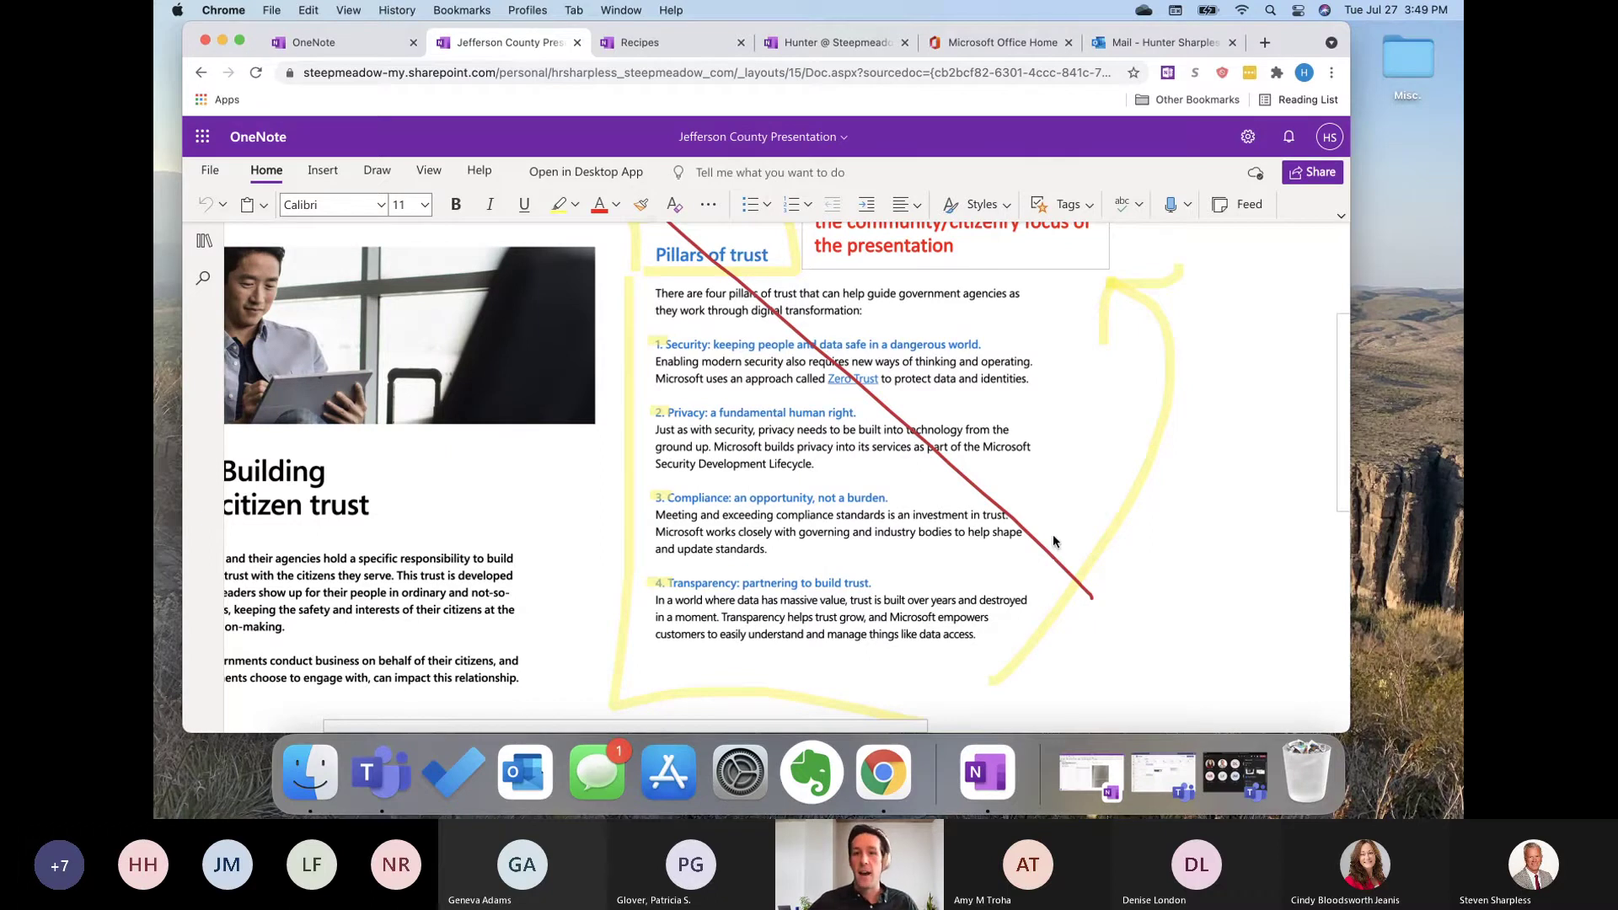
pyautogui.scroll(3, 694, 342)
pyautogui.scroll(-3, 693, 342)
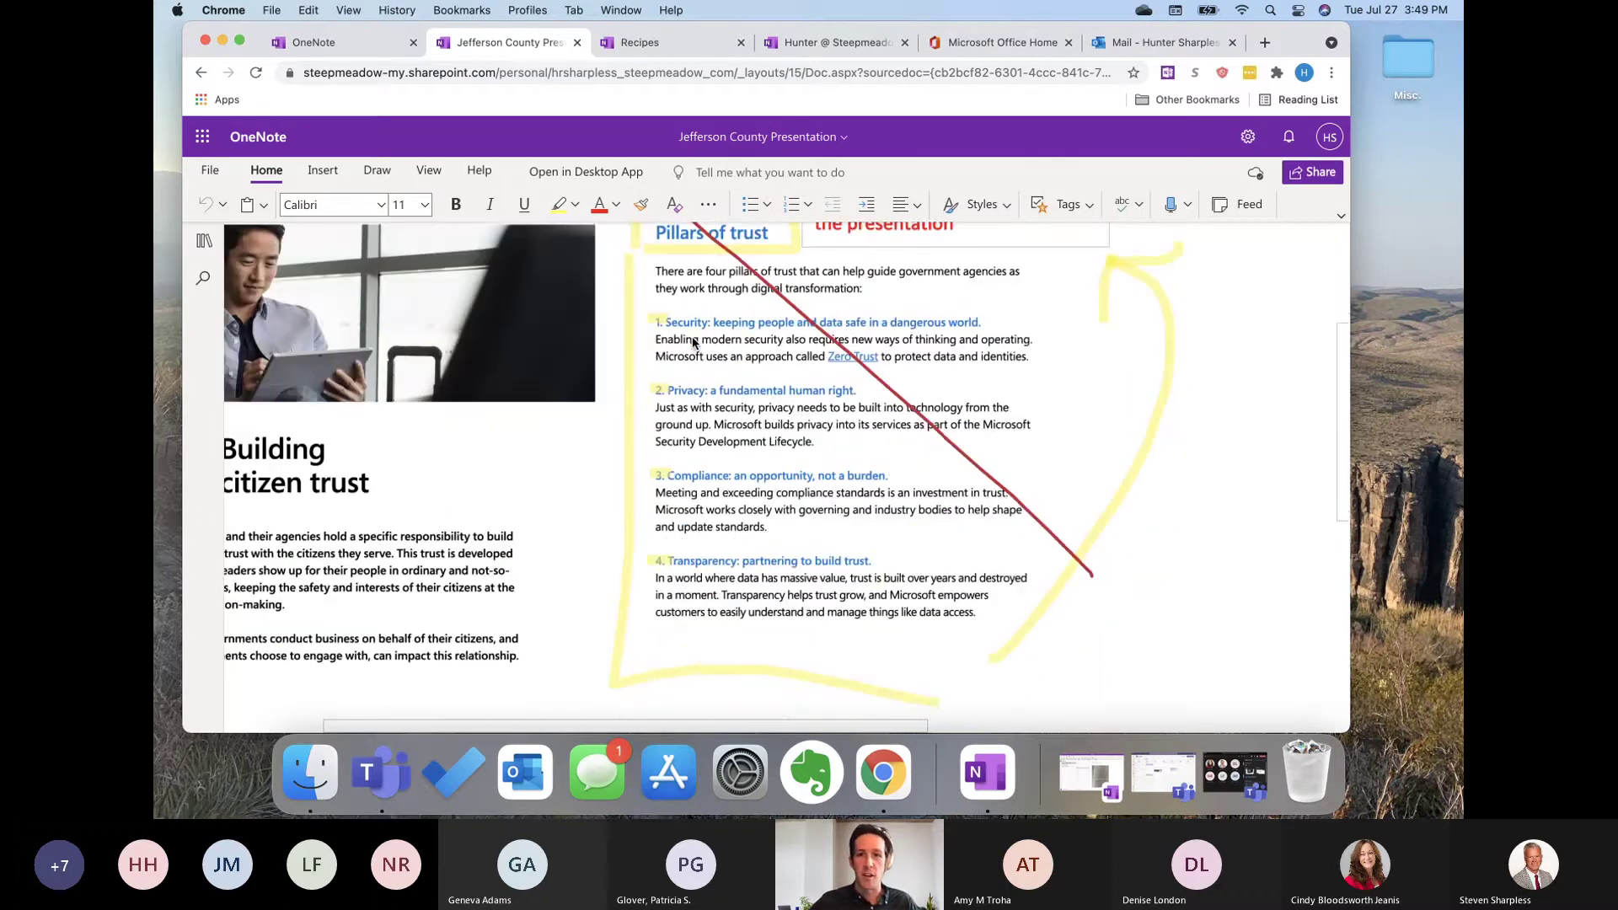
pyautogui.scroll(3, 559, 381)
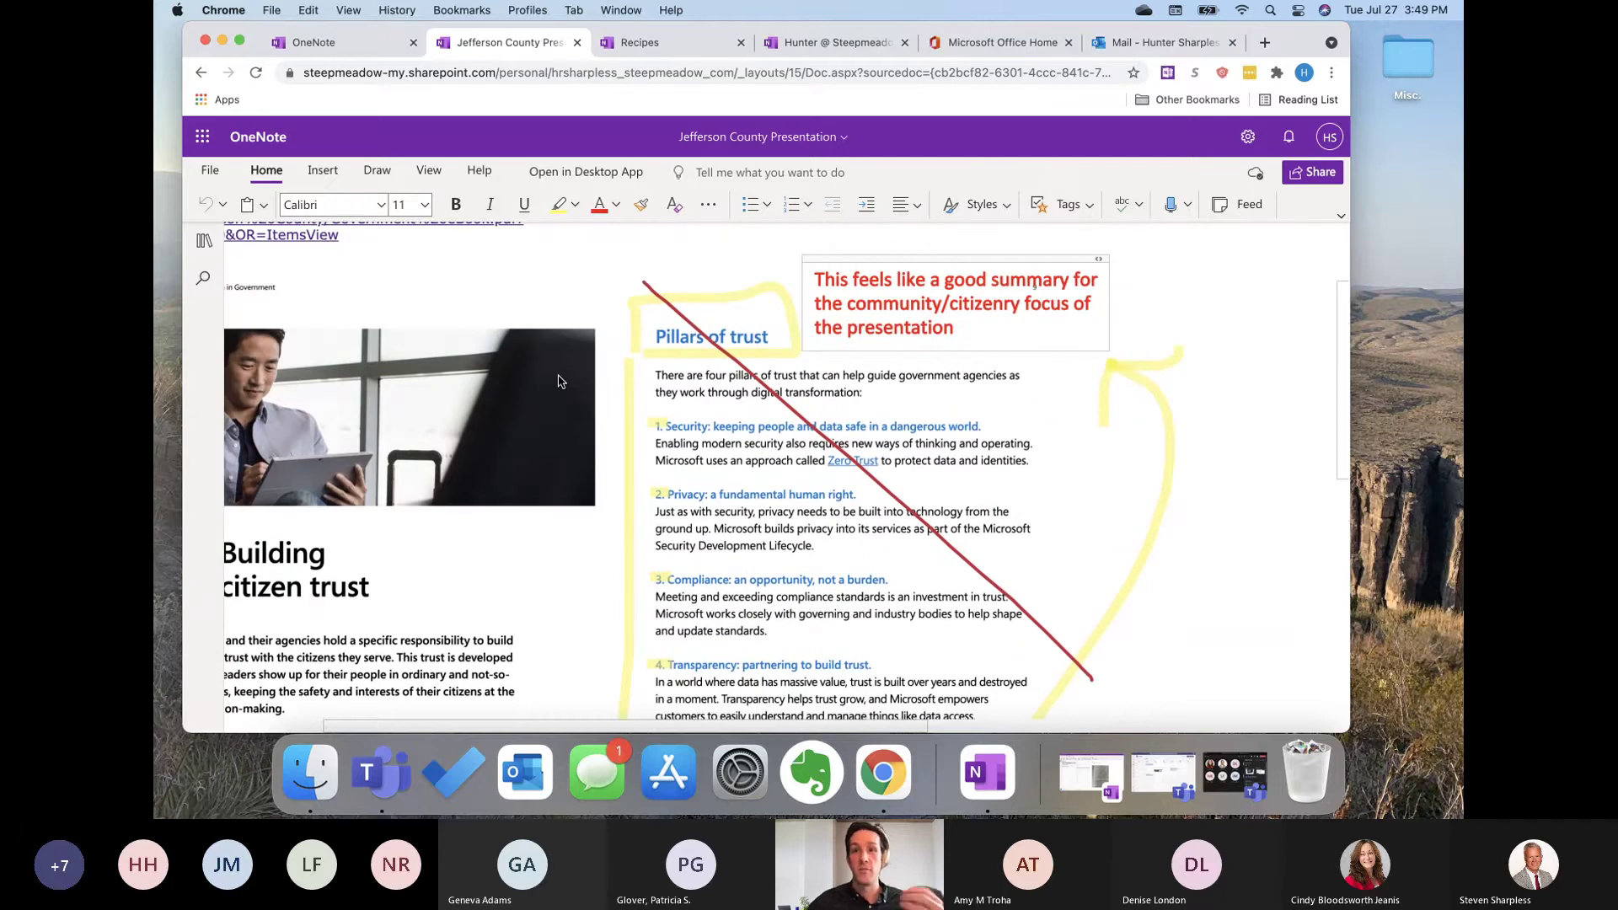
# Step: Return to the "7 Things We Love About Microsoft OneNote" page and examine the hand-drawn annotations on its Tiger PDF printout
pyautogui.click(795, 49)
pyautogui.scroll(-5, 776, 358)
pyautogui.hscroll(1, 777, 358)
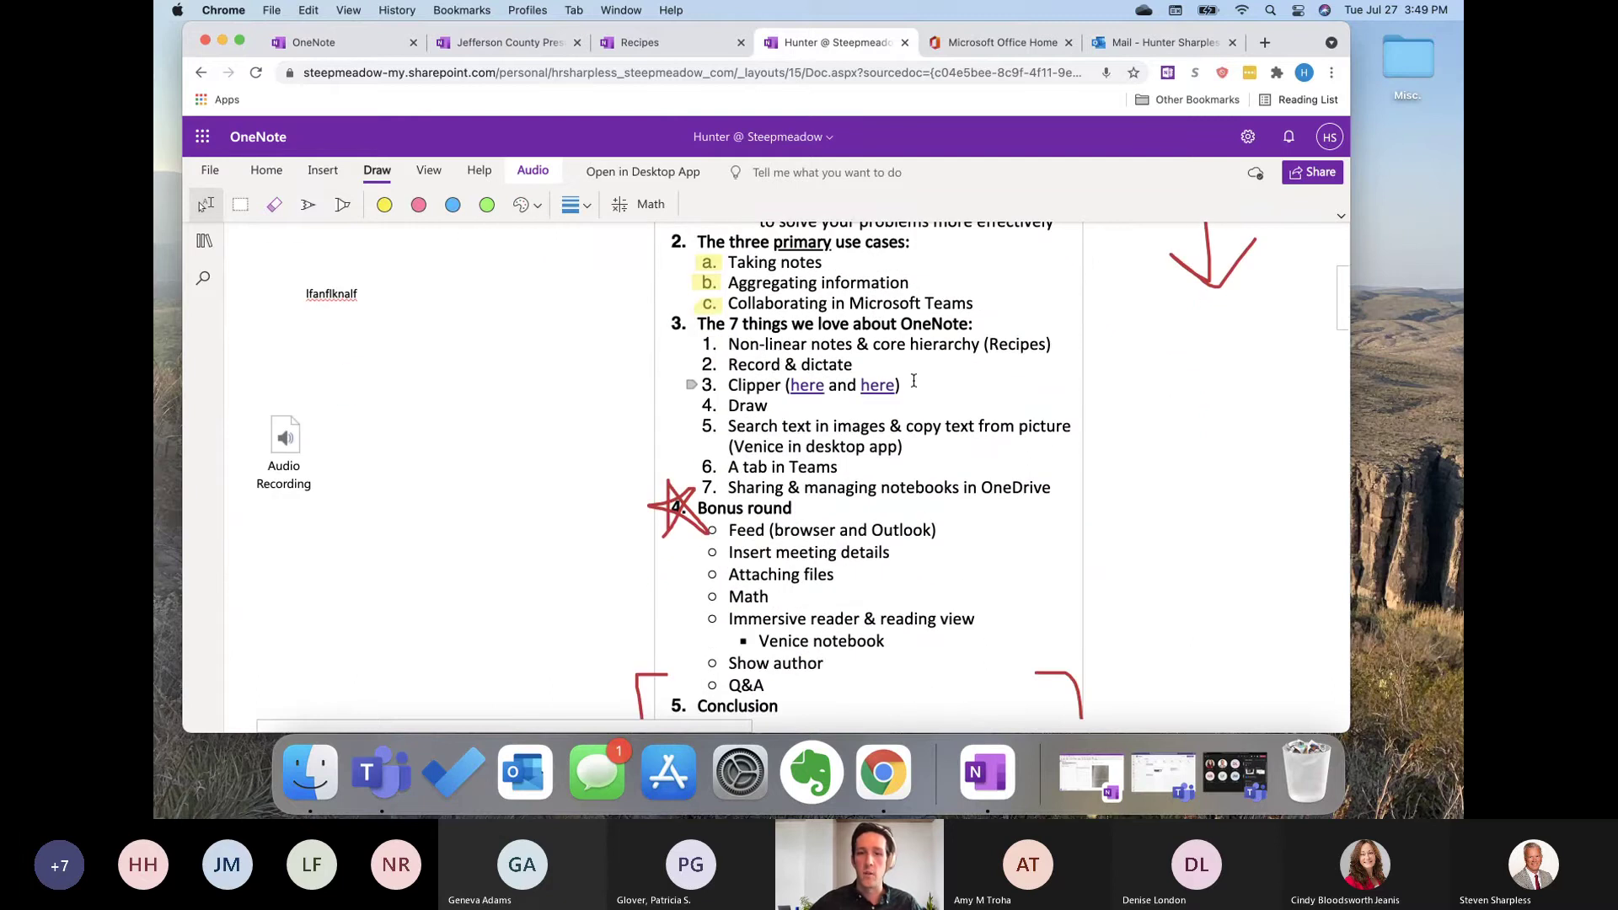
pyautogui.scroll(-4, 670, 417)
pyautogui.scroll(-15, 665, 421)
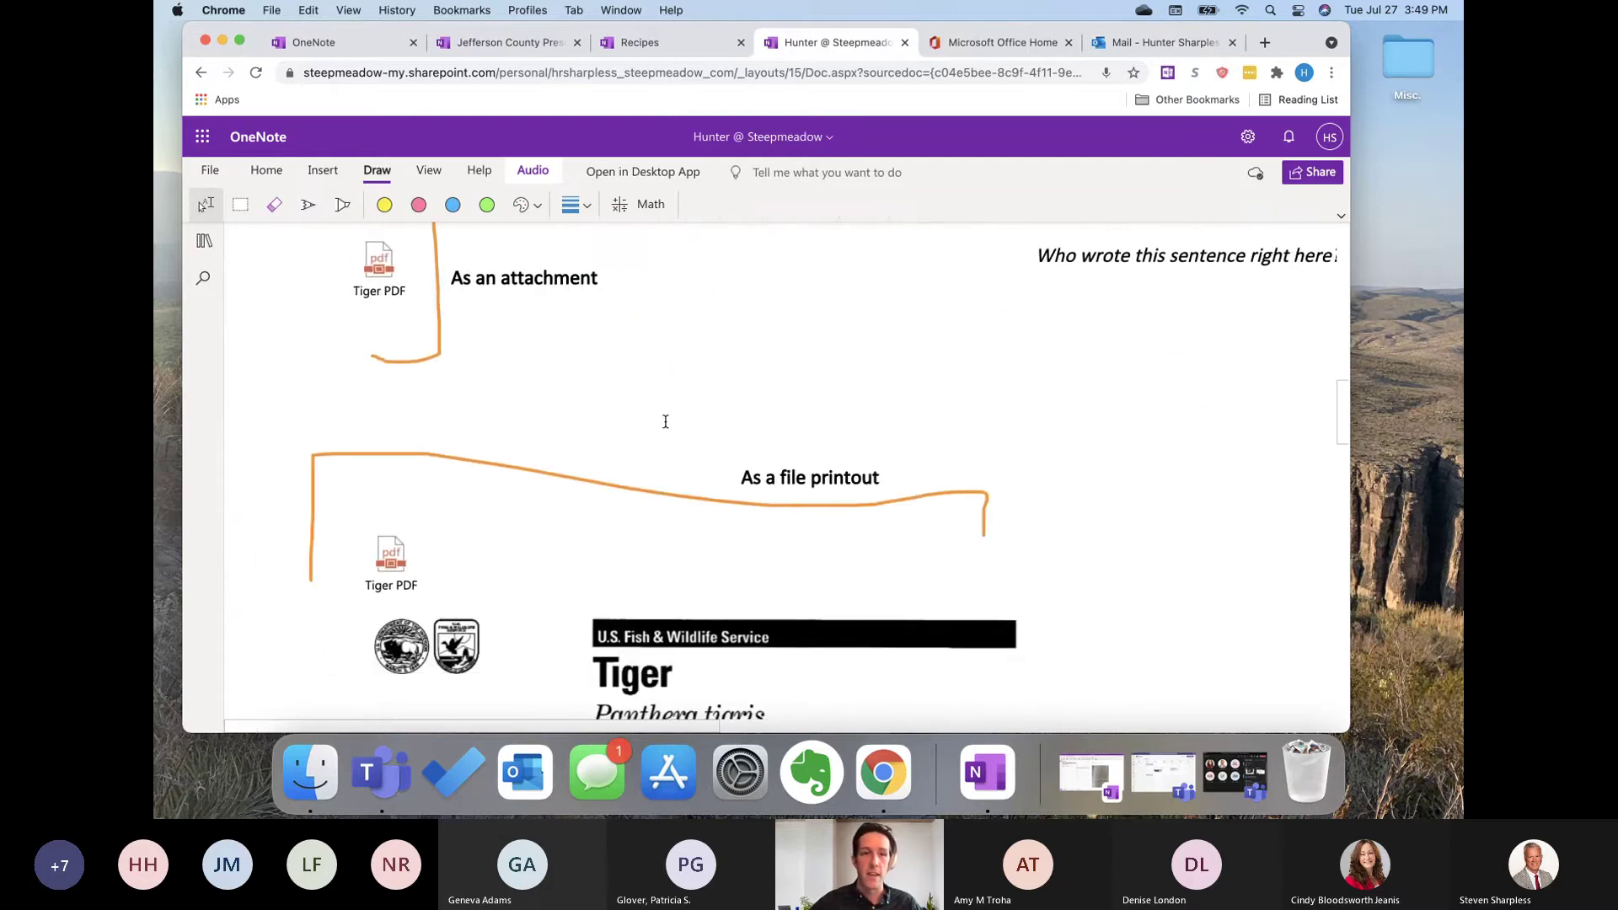
pyautogui.scroll(-1, 665, 426)
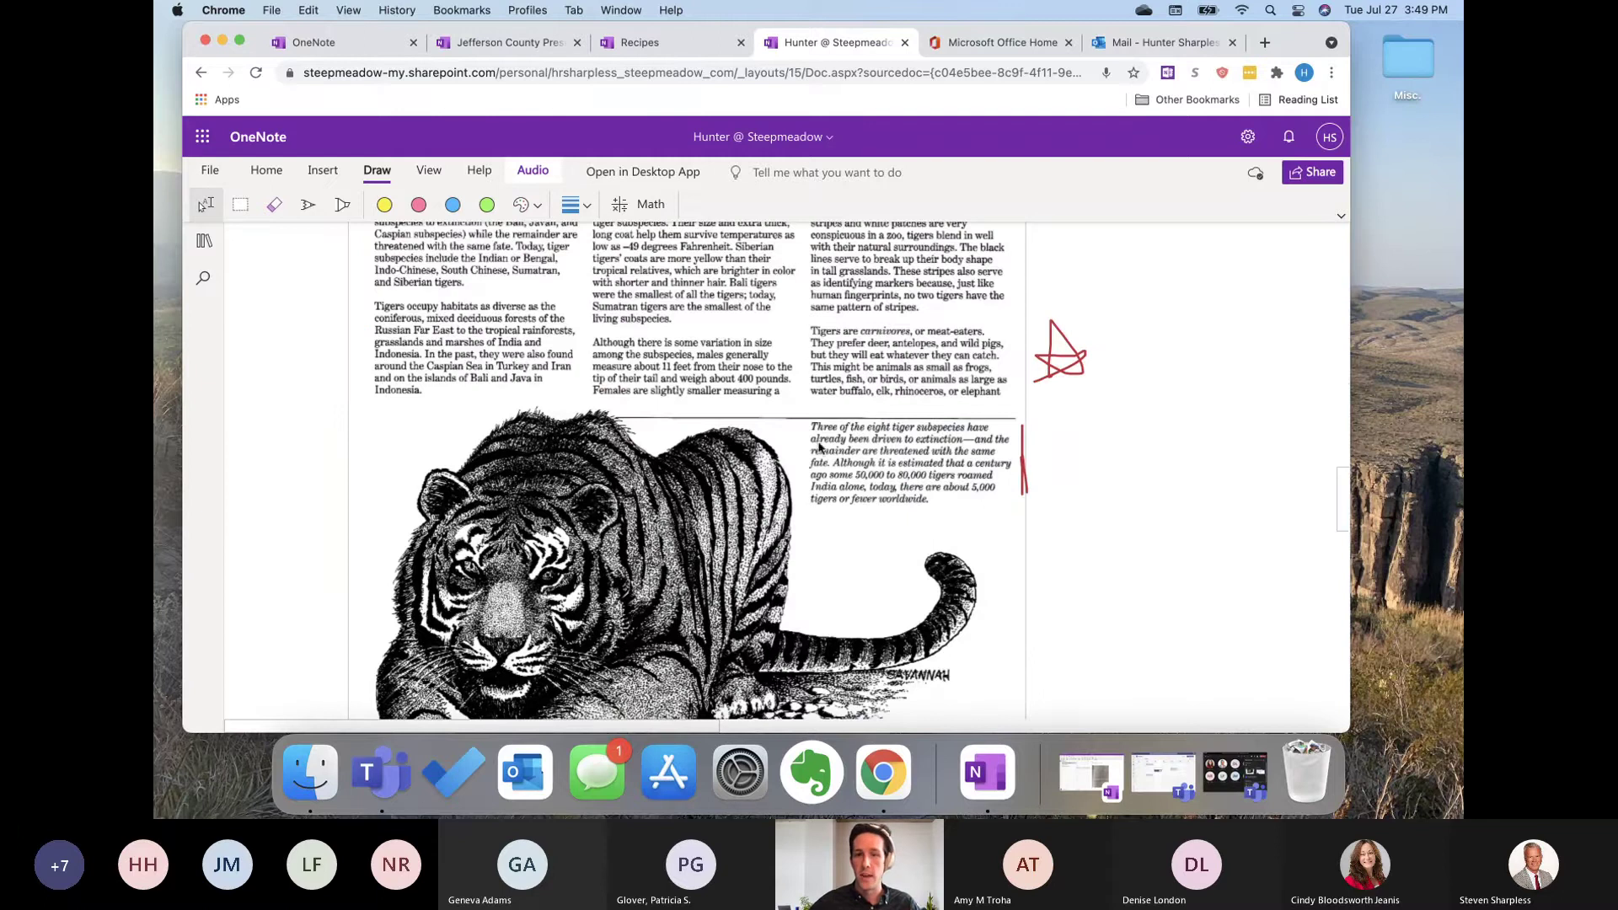
pyautogui.scroll(-2, 962, 394)
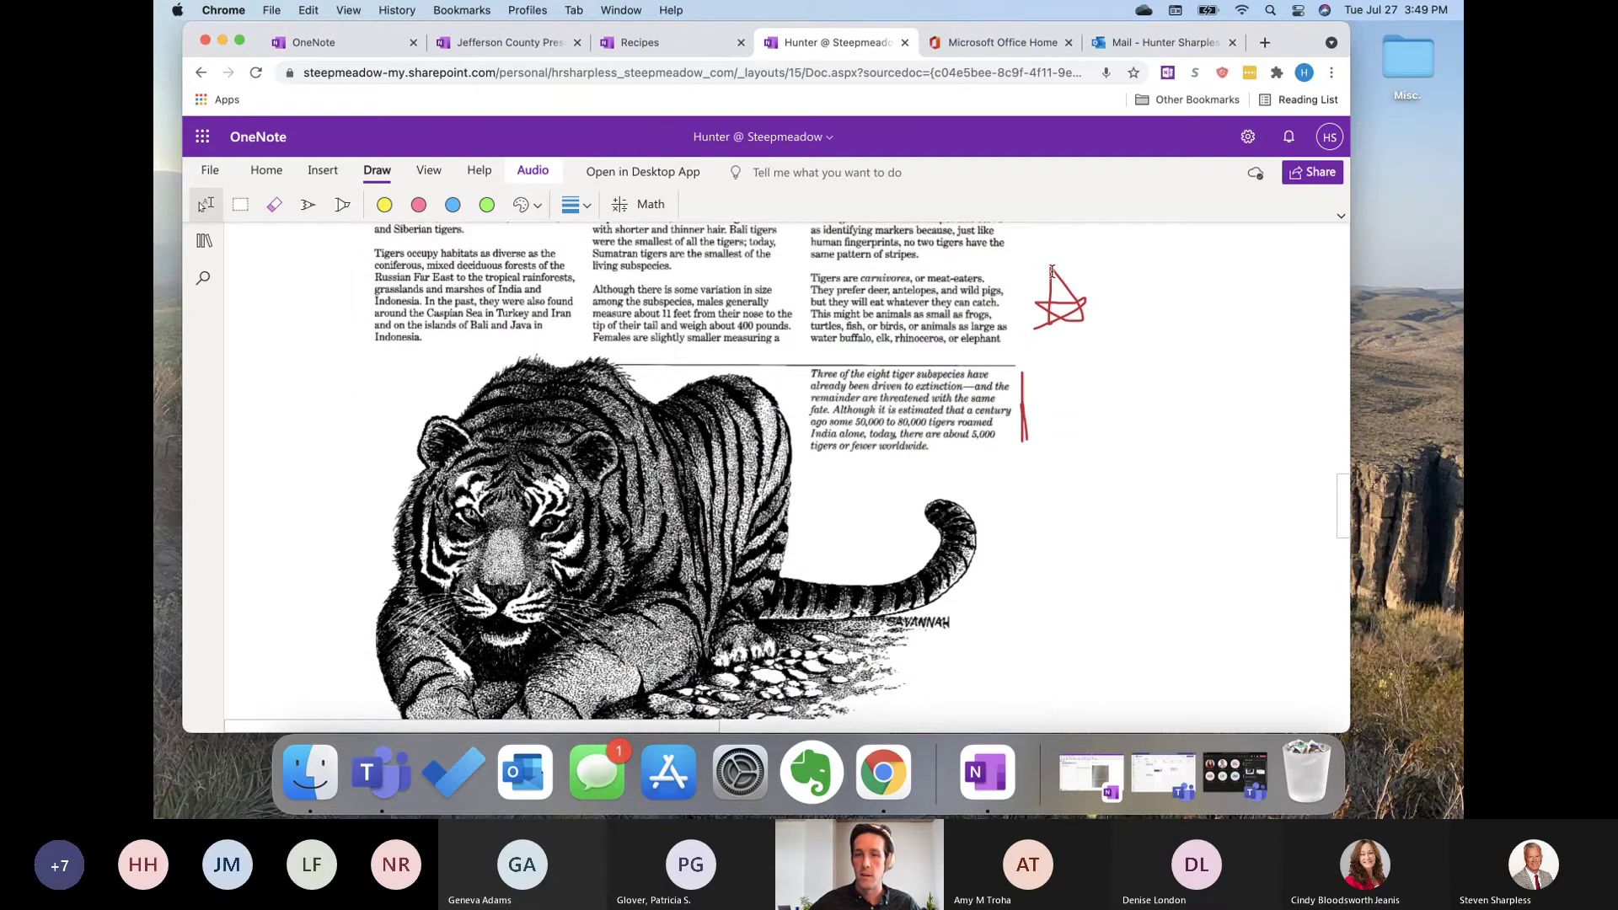
pyautogui.scroll(-15, 961, 394)
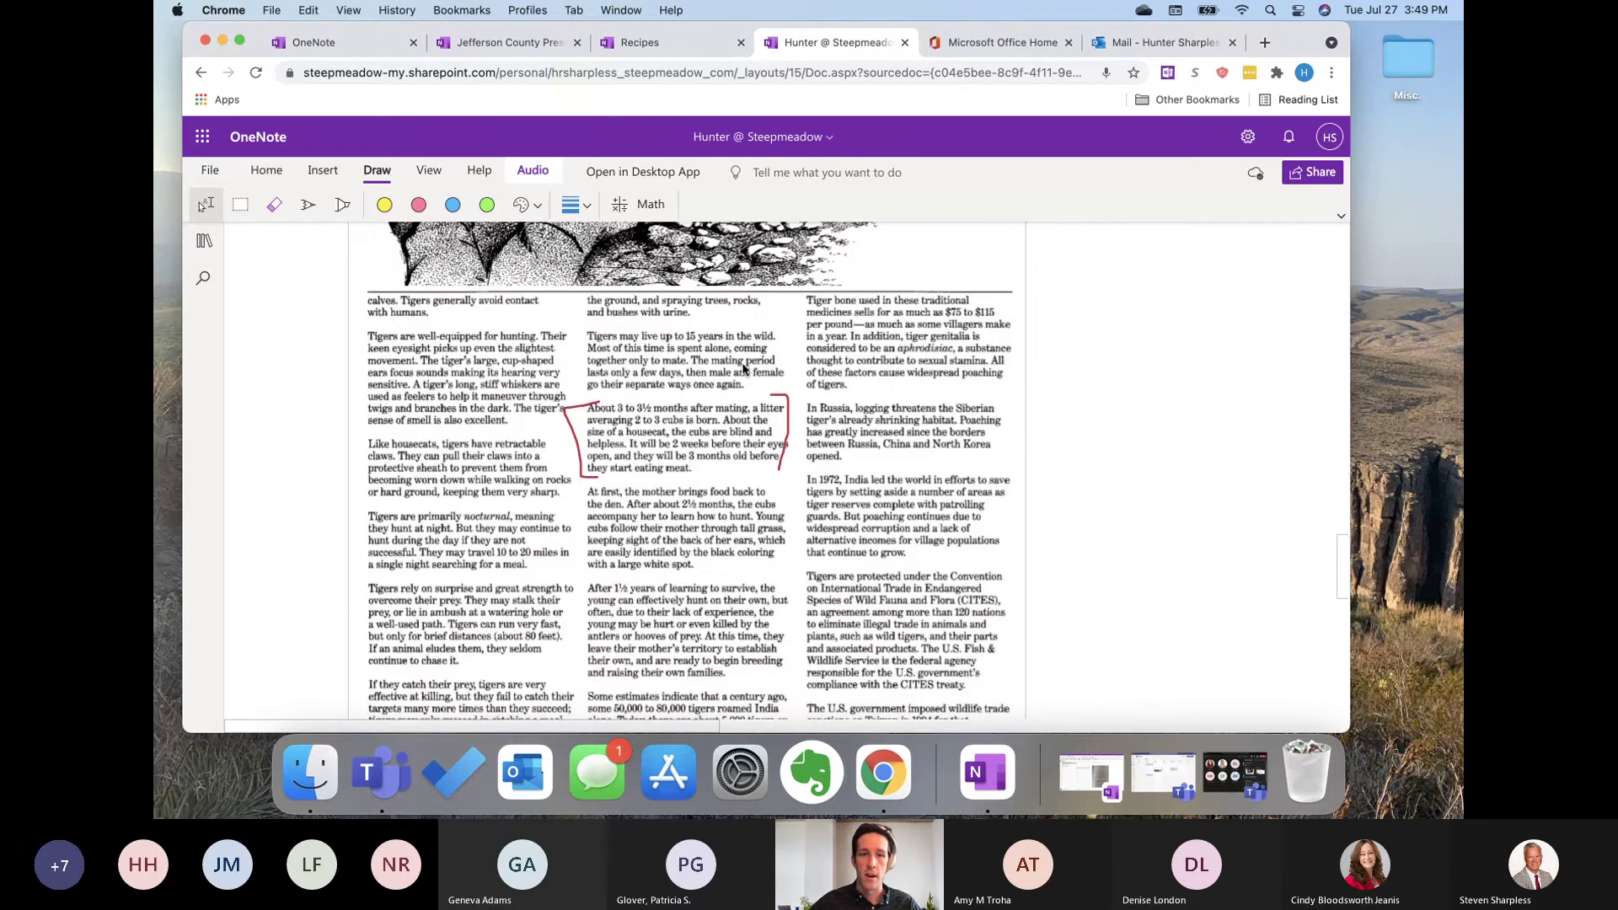
# Step: Go back to the list of seven things, minimize the browser, and bring up the Venice notebook in the OneNote desktop app
pyautogui.scroll(15, 880, 537)
pyautogui.hscroll(3, 743, 364)
pyautogui.scroll(5, 743, 364)
pyautogui.hscroll(-2, 744, 364)
pyautogui.scroll(2, 743, 364)
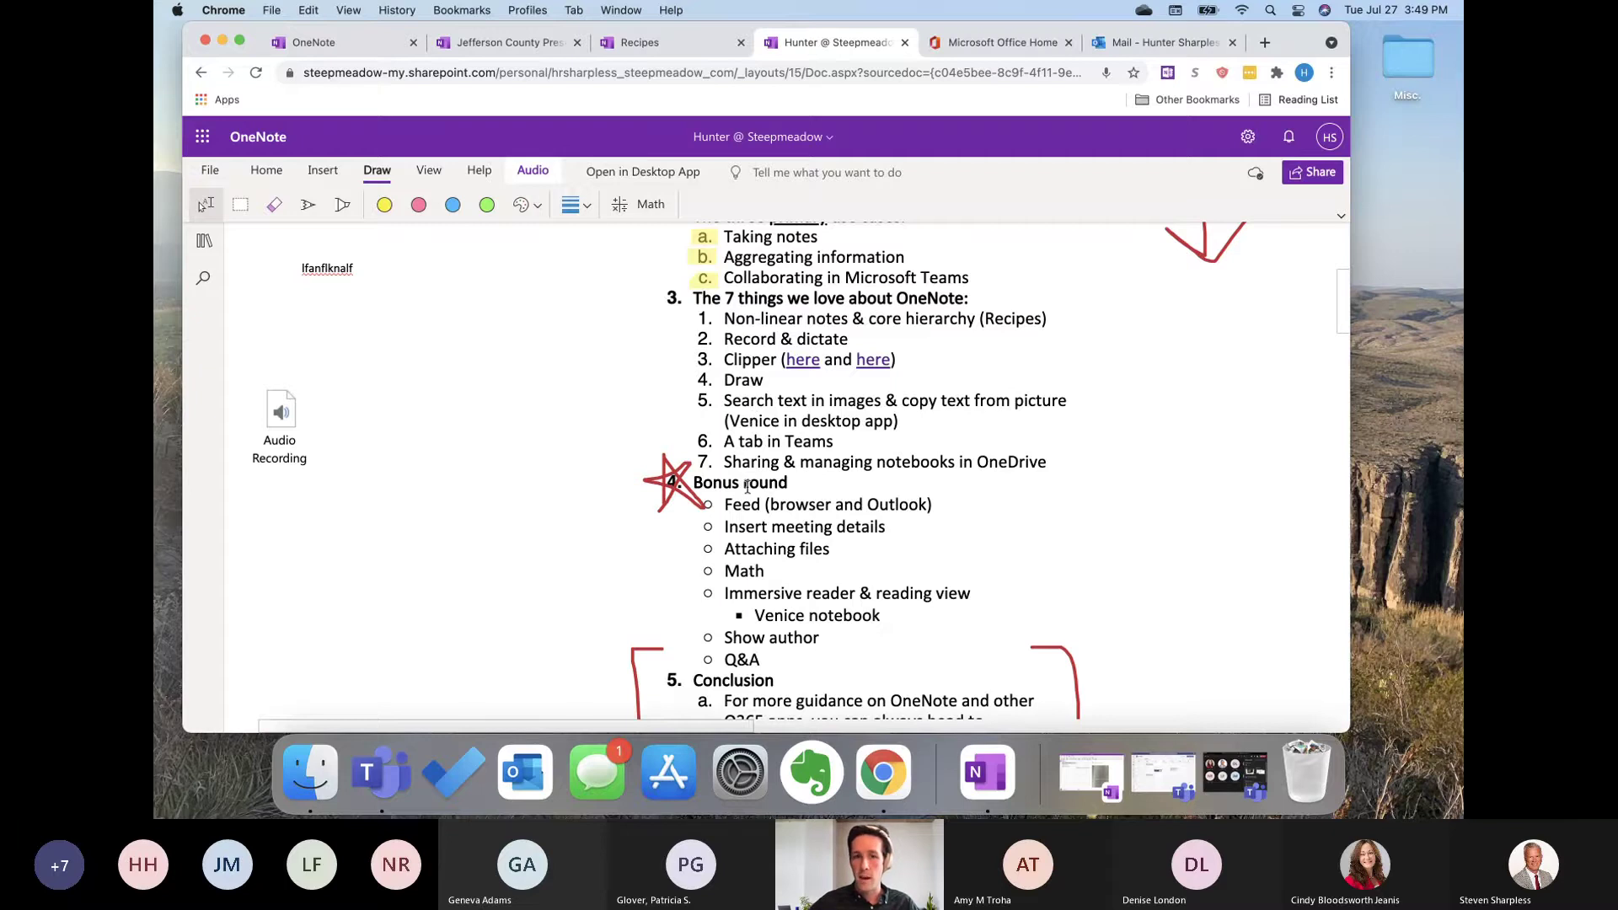
pyautogui.click(222, 42)
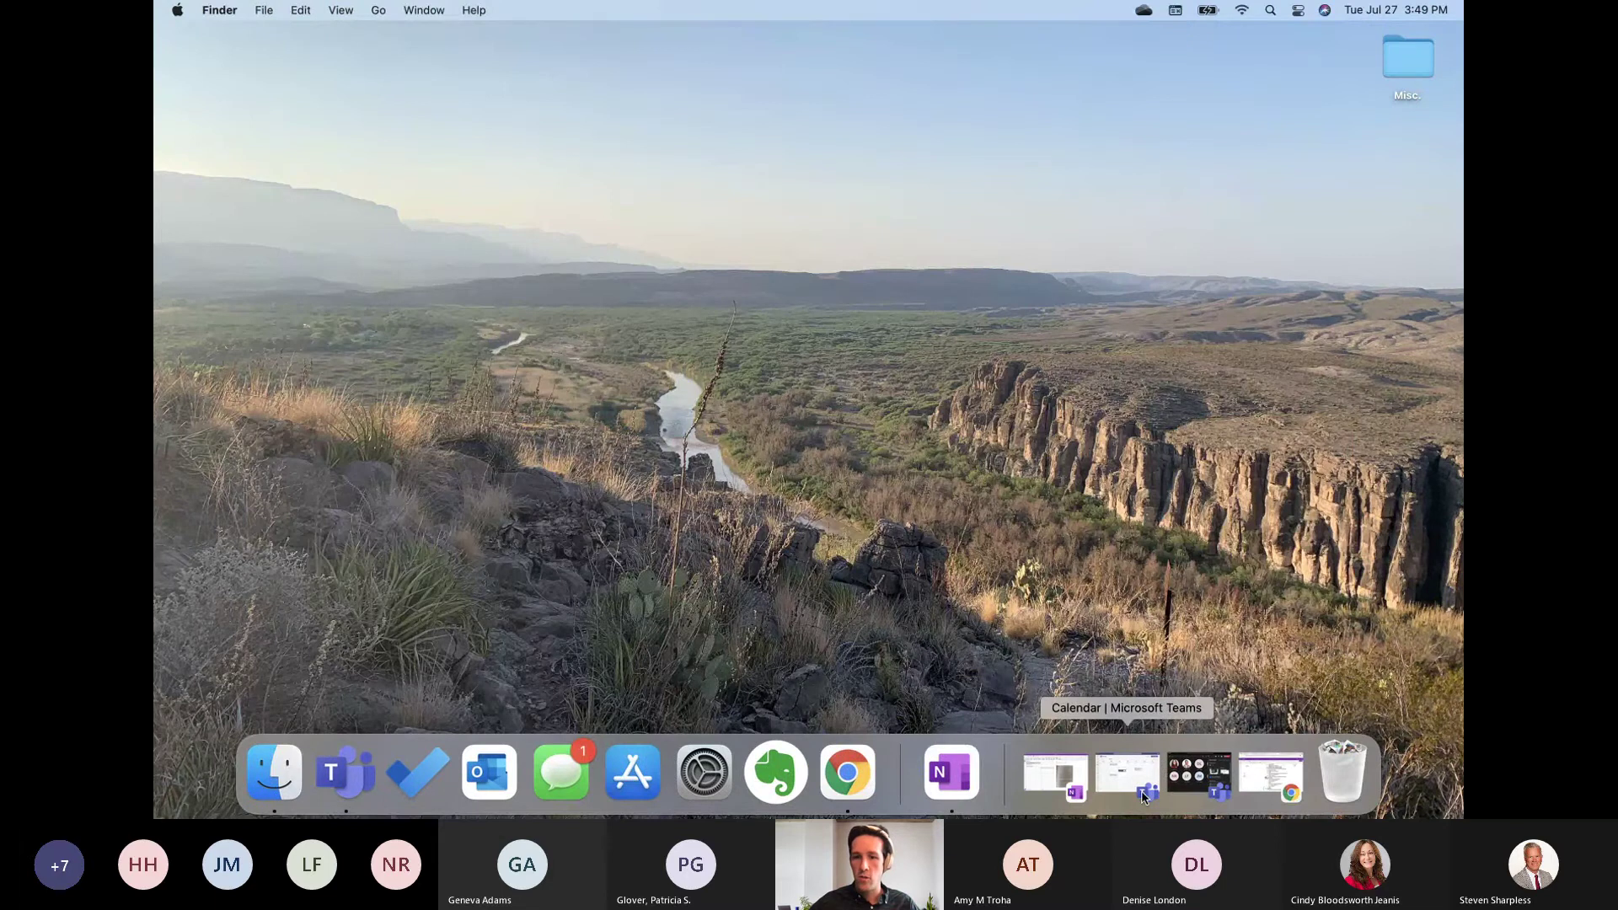
pyautogui.click(1054, 798)
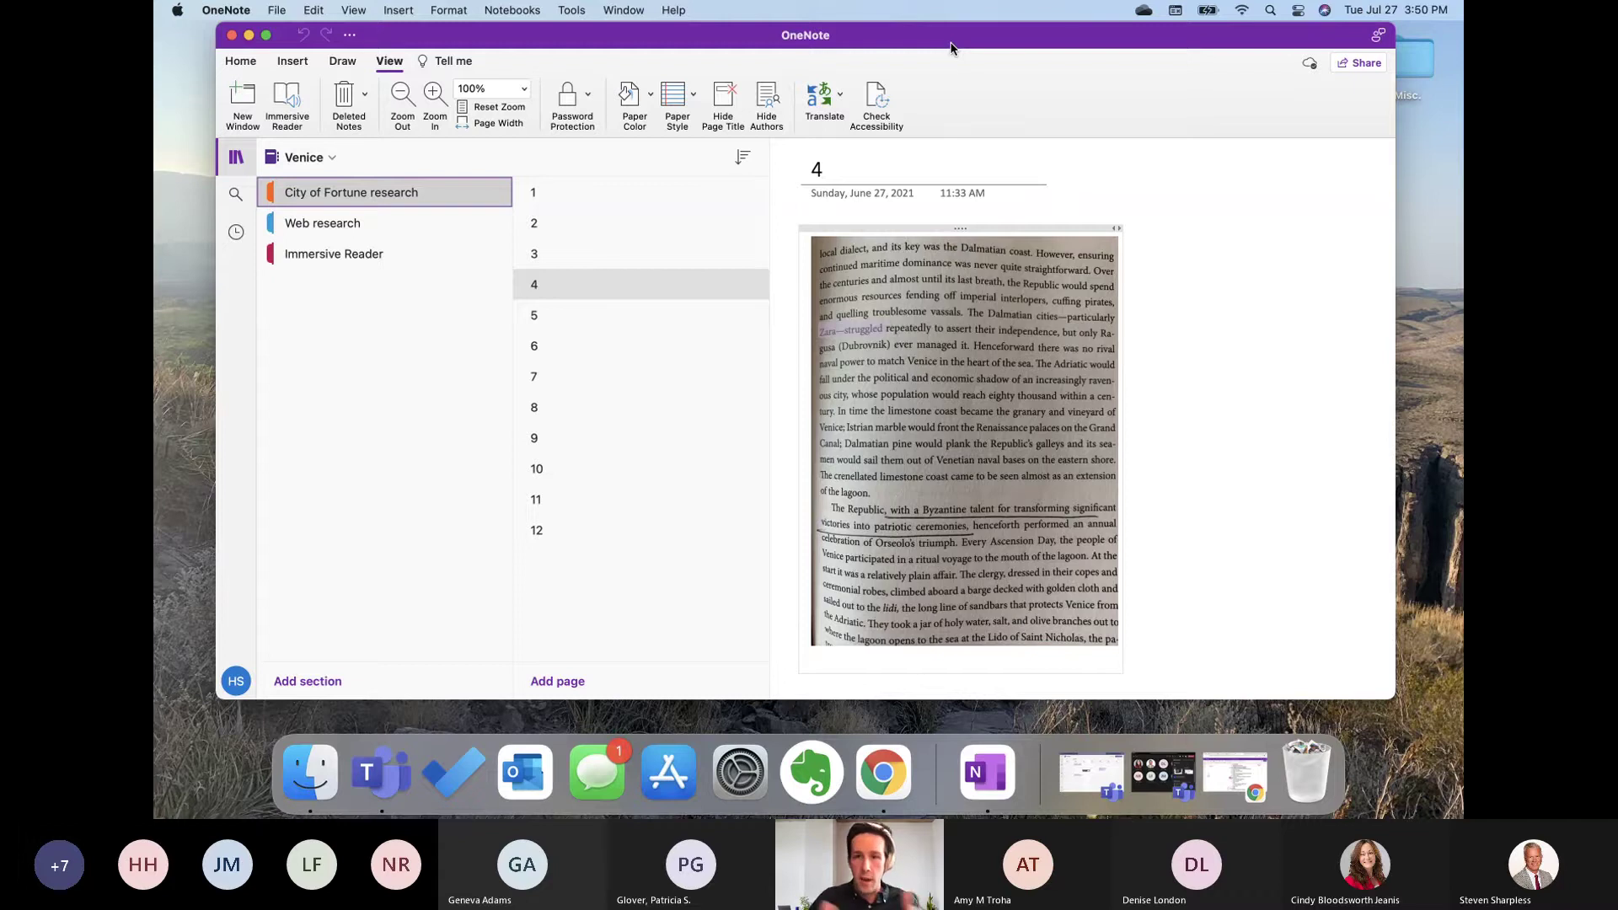
# Step: Copy the text out of the book-page photo on page 4 of the Venice notebook
pyautogui.click(1017, 347)
pyautogui.scroll(-2, 1015, 347)
pyautogui.hscroll(-2, 1017, 347)
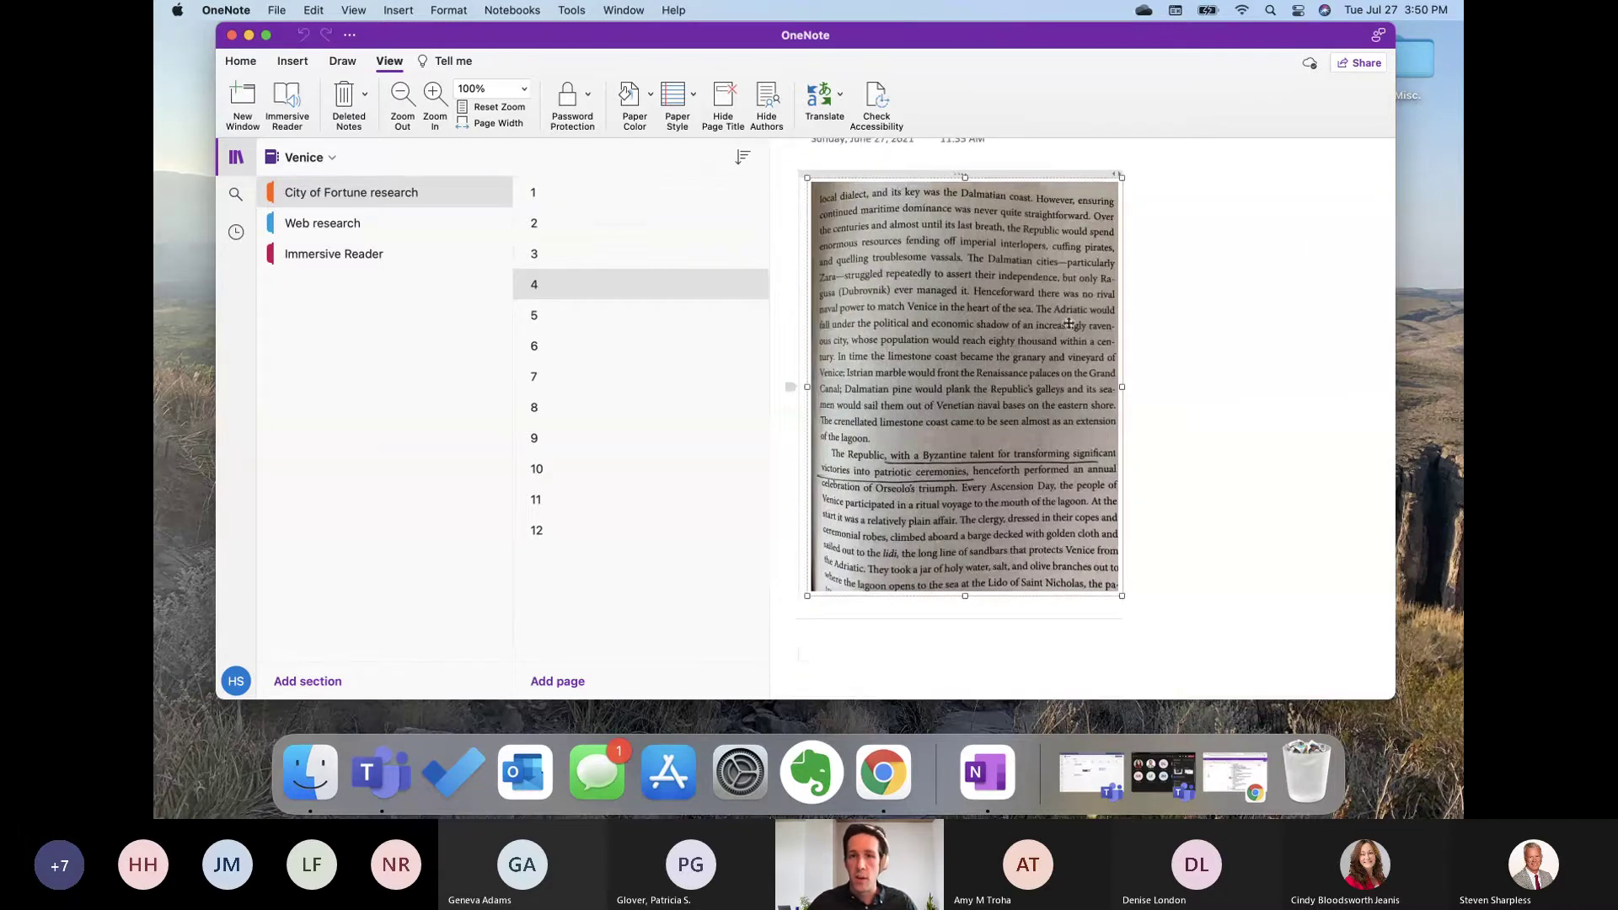
pyautogui.scroll(2, 1069, 324)
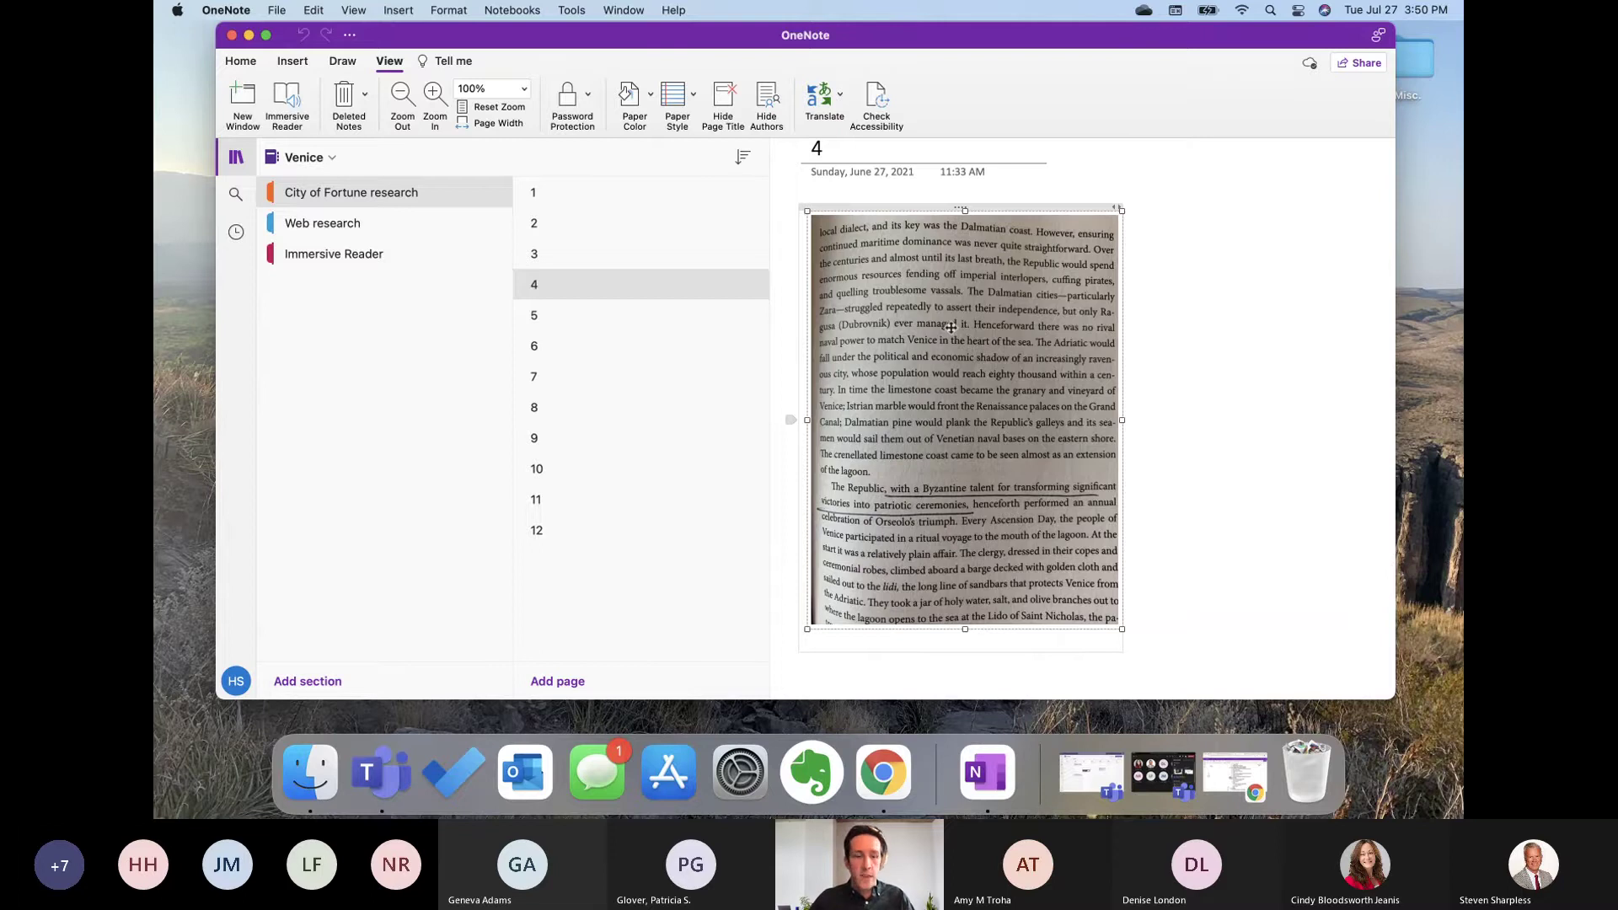
pyautogui.rightClick(942, 286)
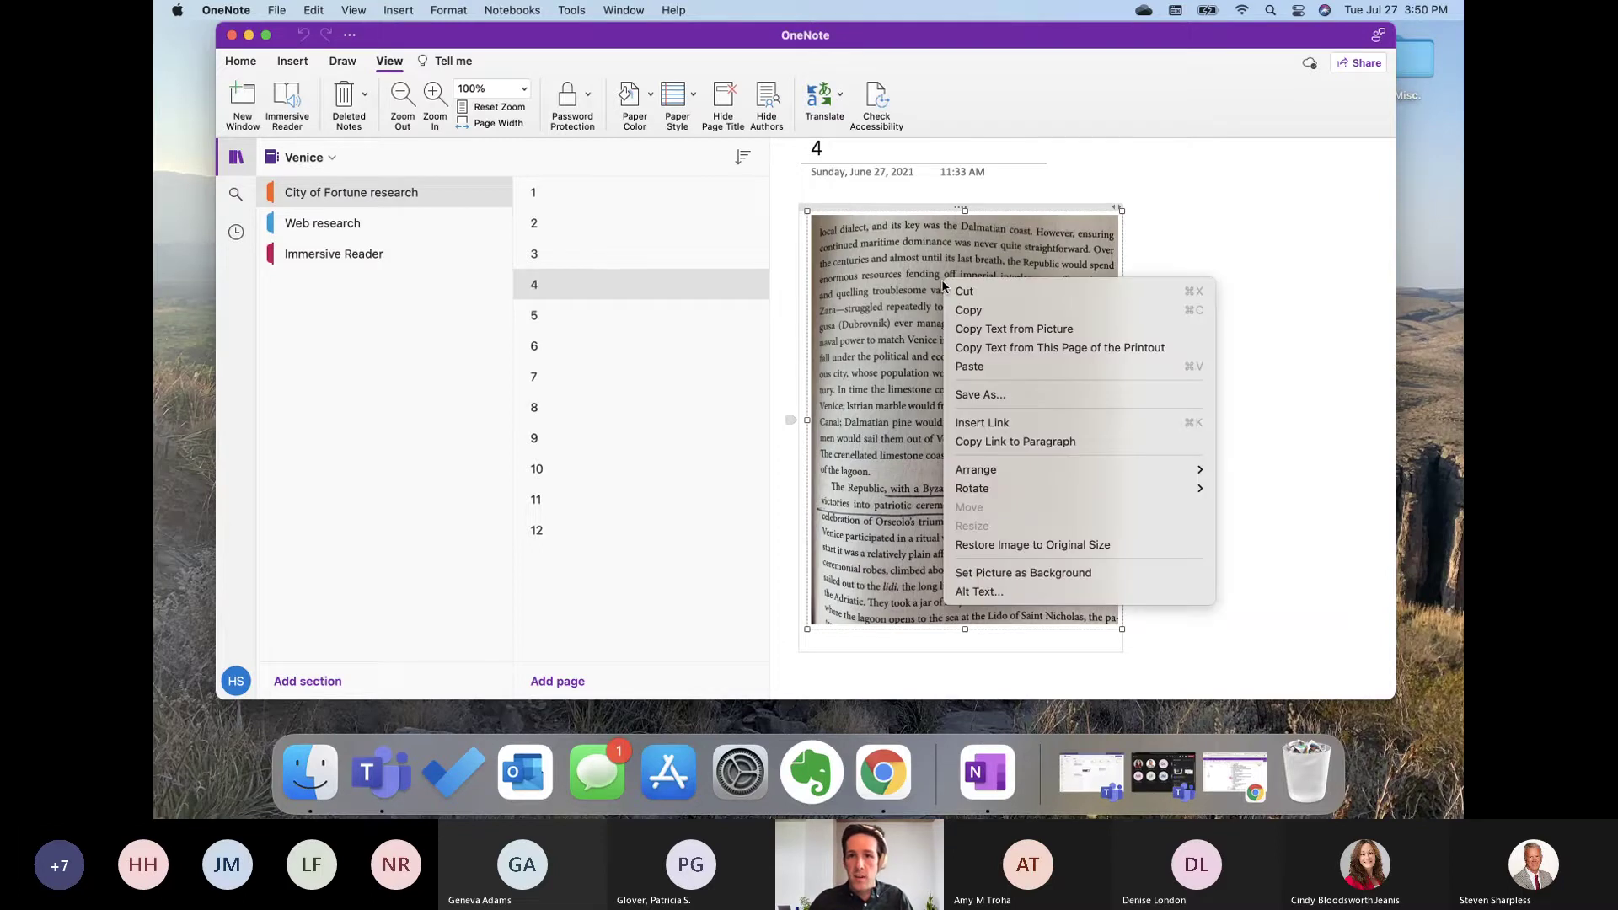
pyautogui.click(992, 329)
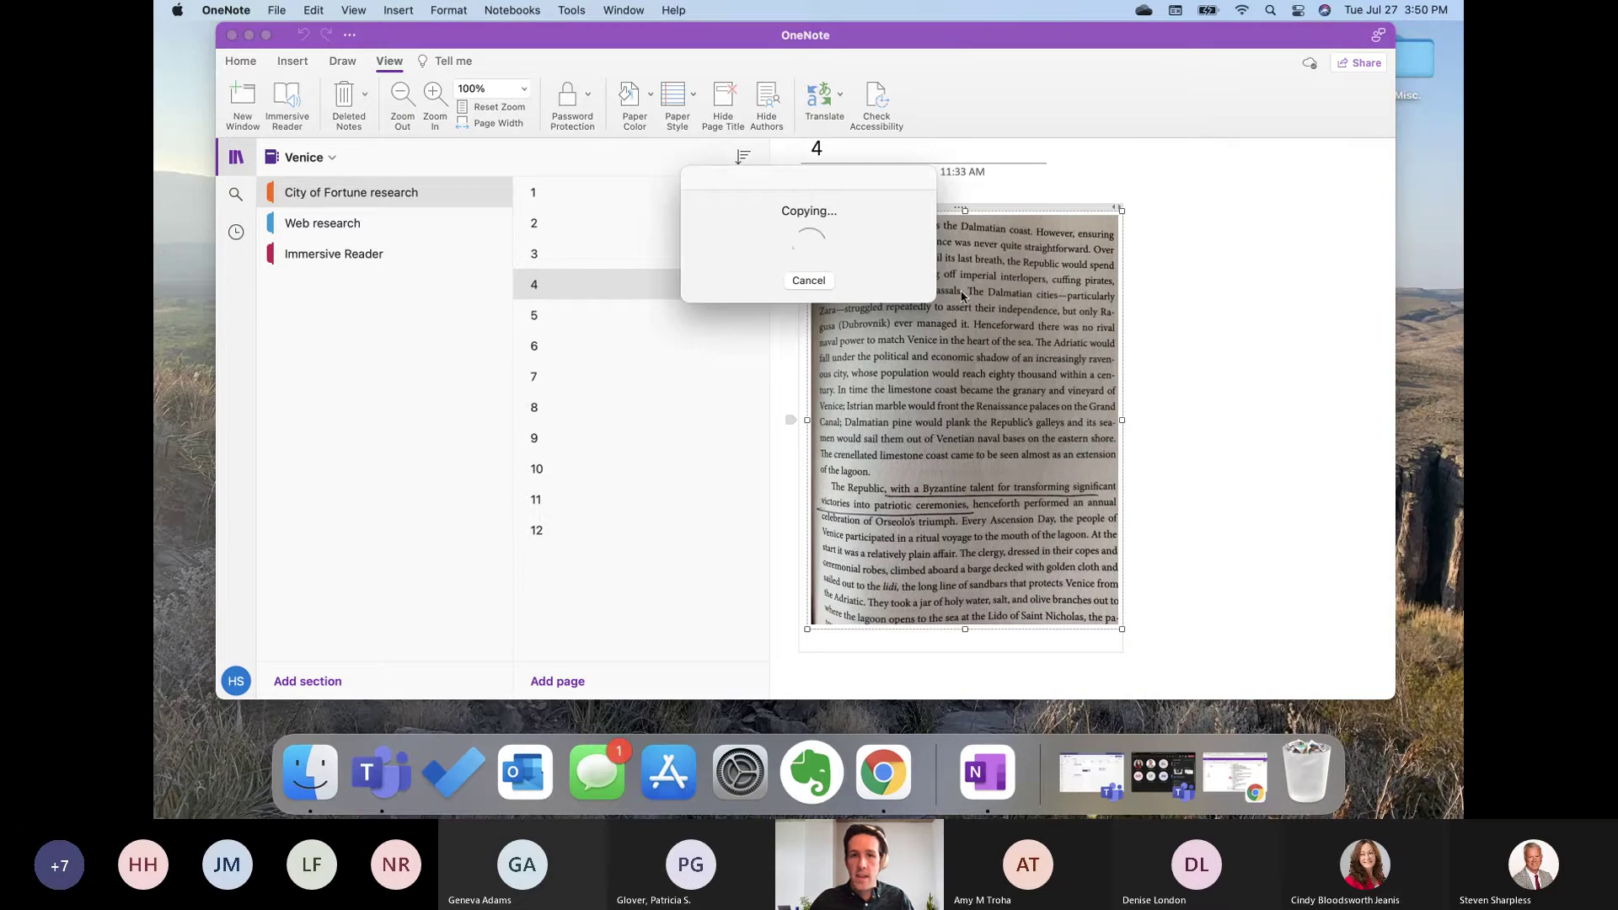
# Step: Paste the copied text into the blank area beside the photo and show the start of the pasted passage
pyautogui.hscroll(2, 1167, 286)
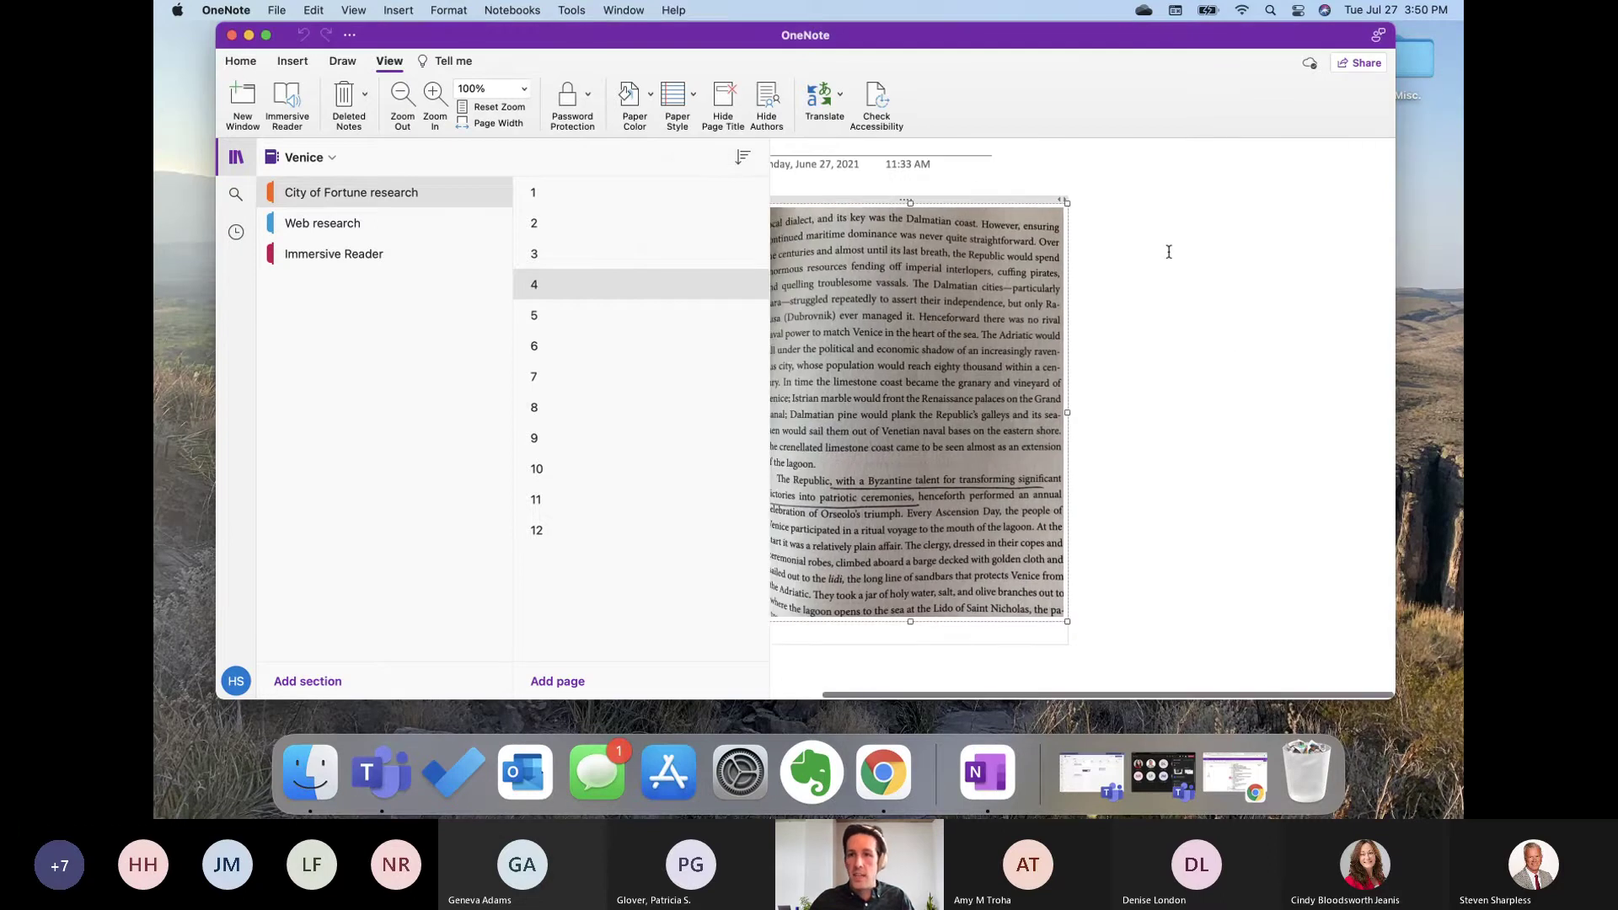
pyautogui.click(1169, 252)
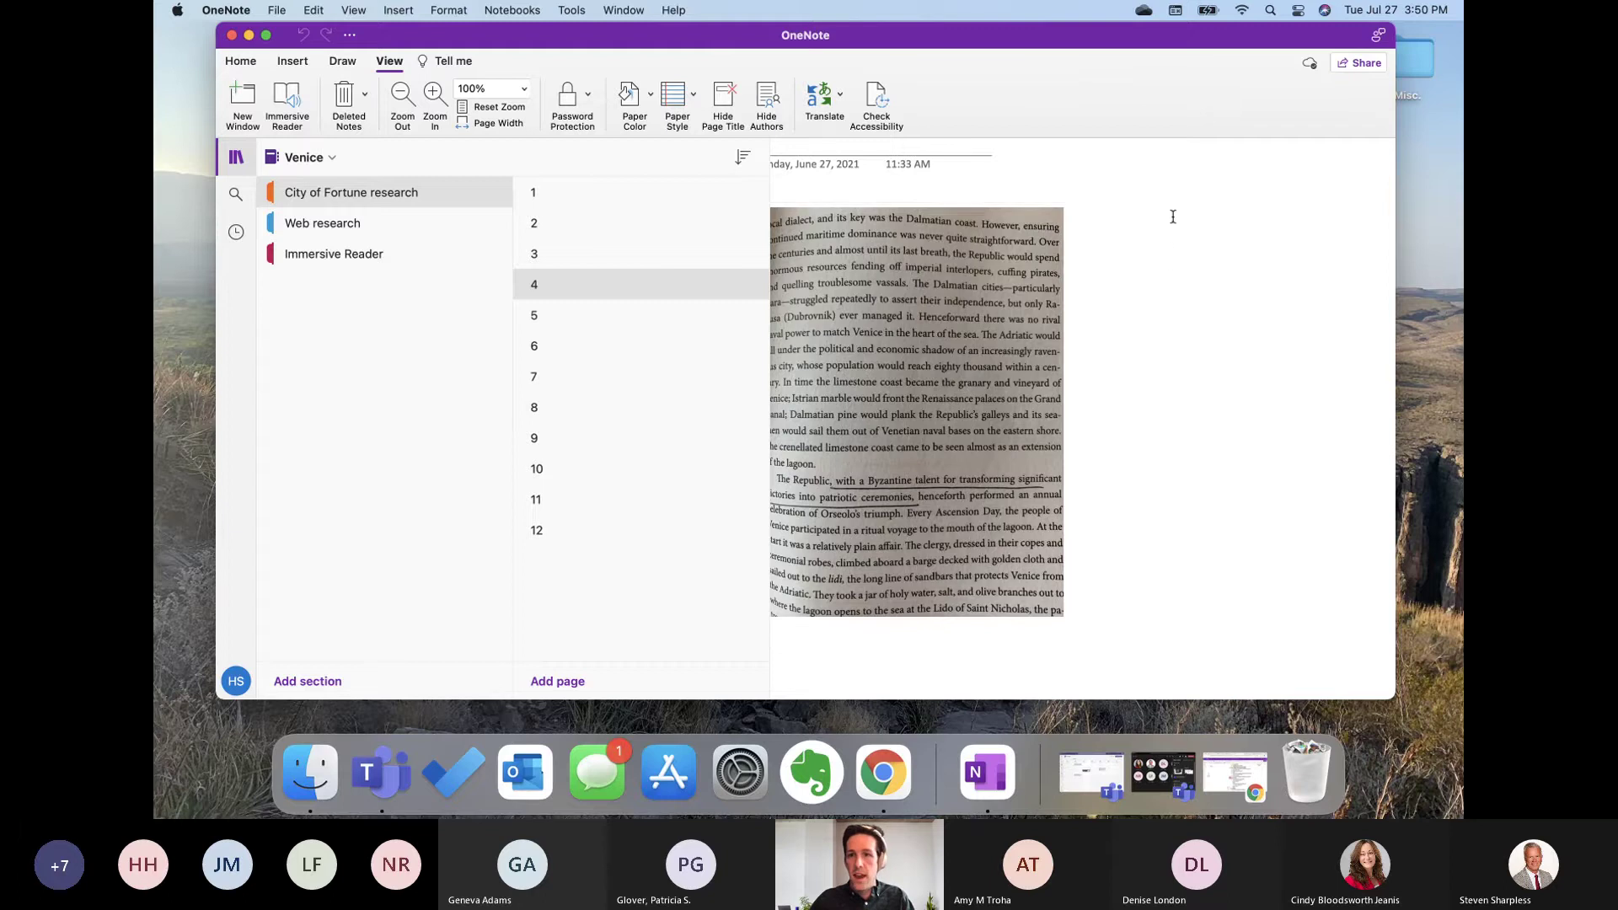
pyautogui.press('super+v')
pyautogui.hscroll(2, 1173, 217)
pyautogui.scroll(5, 1063, 263)
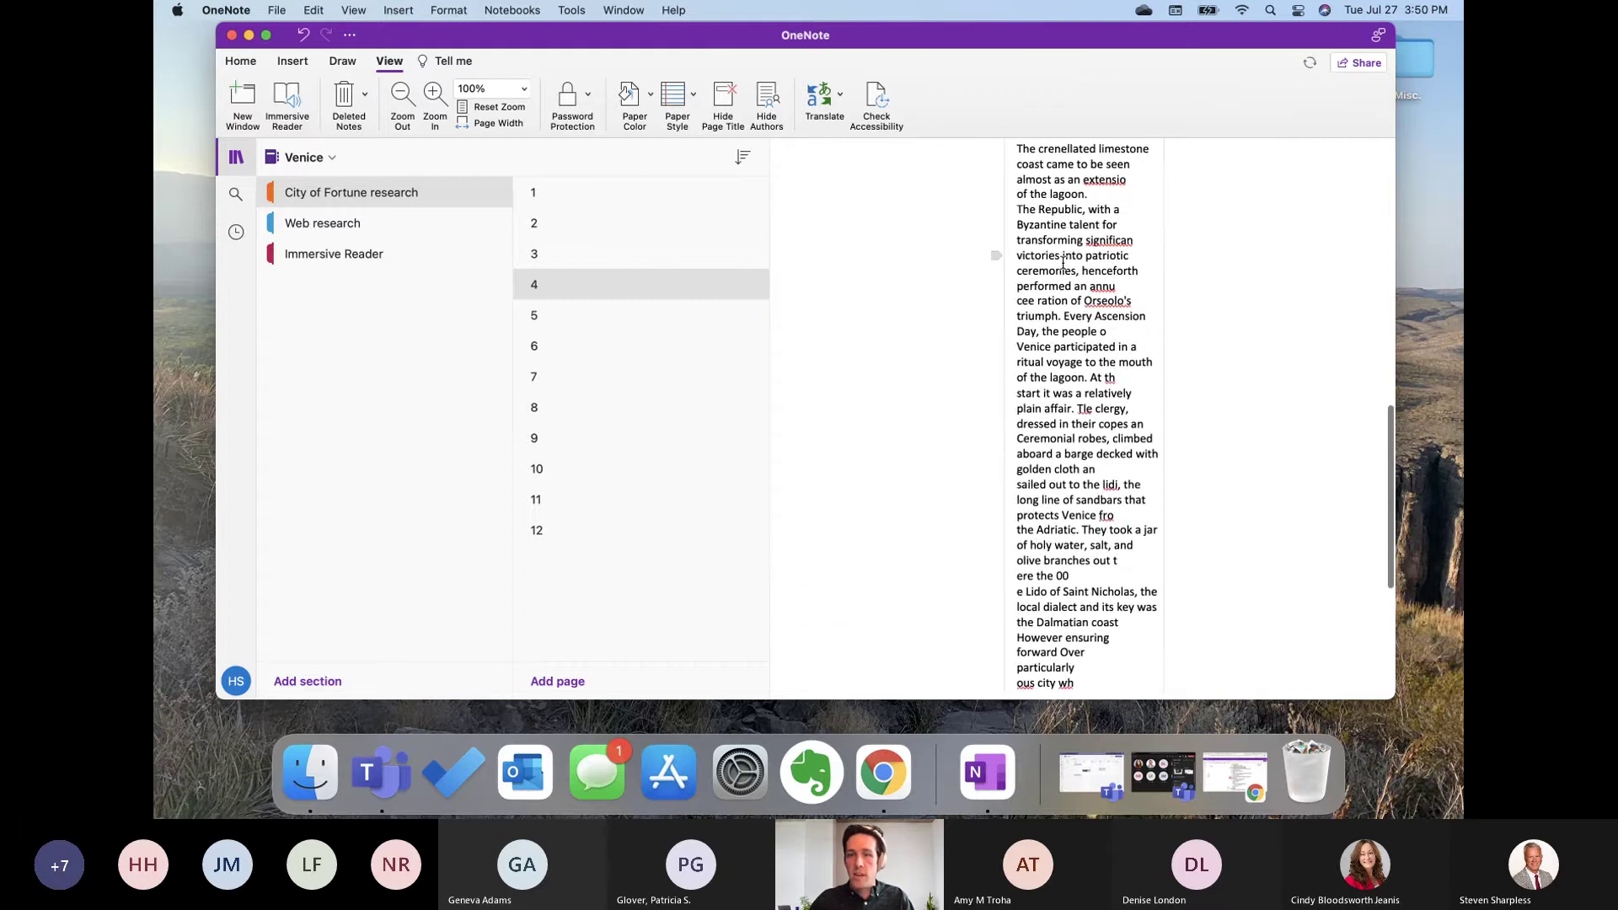
pyautogui.scroll(10, 1063, 263)
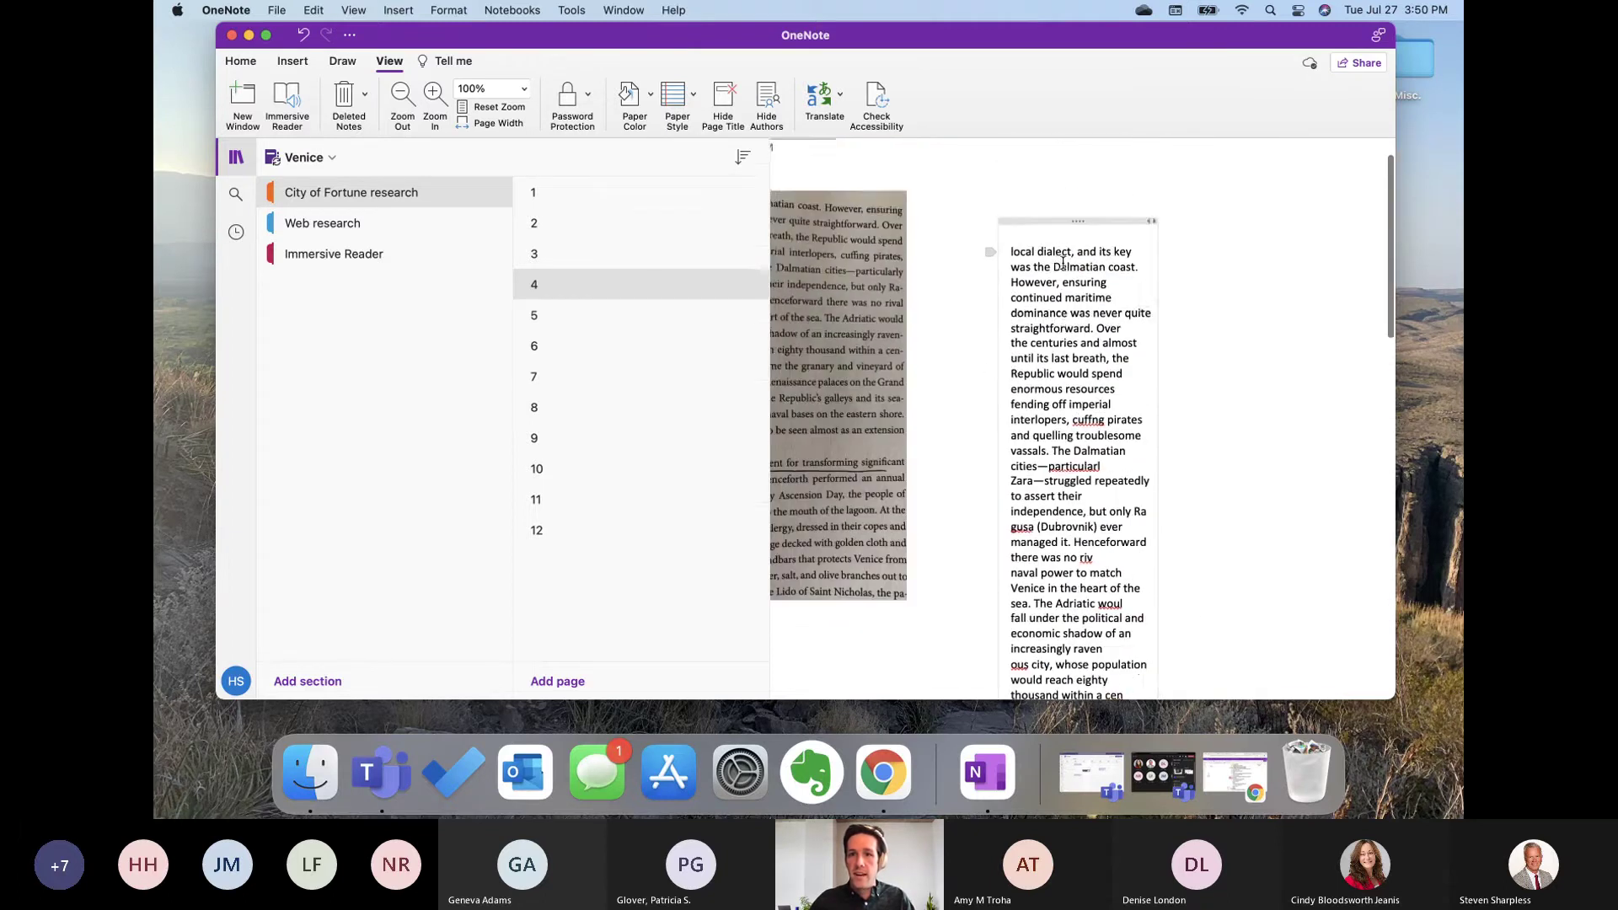
# Step: Widen the pasted text container to about twice its width and compare its text with the original photo
pyautogui.moveTo(1151, 232); pyautogui.dragTo(1336, 222)
pyautogui.scroll(-4, 990, 387)
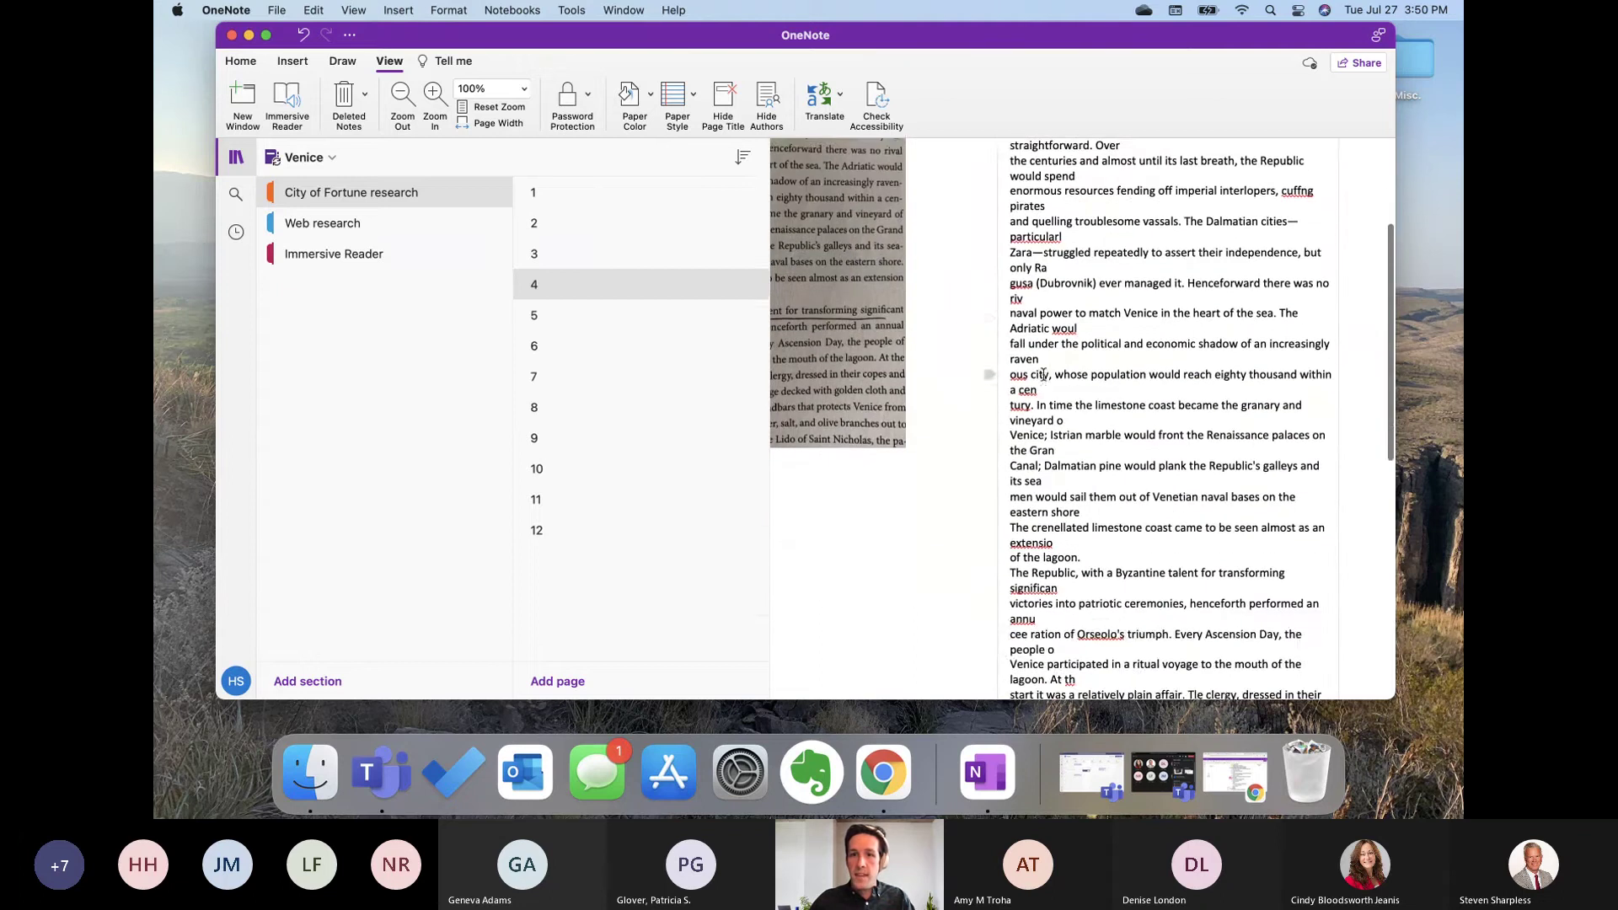
pyautogui.hscroll(-3, 1104, 310)
pyautogui.scroll(2, 1103, 310)
pyautogui.hscroll(-3, 1103, 310)
pyautogui.click(969, 257)
pyautogui.scroll(2, 970, 272)
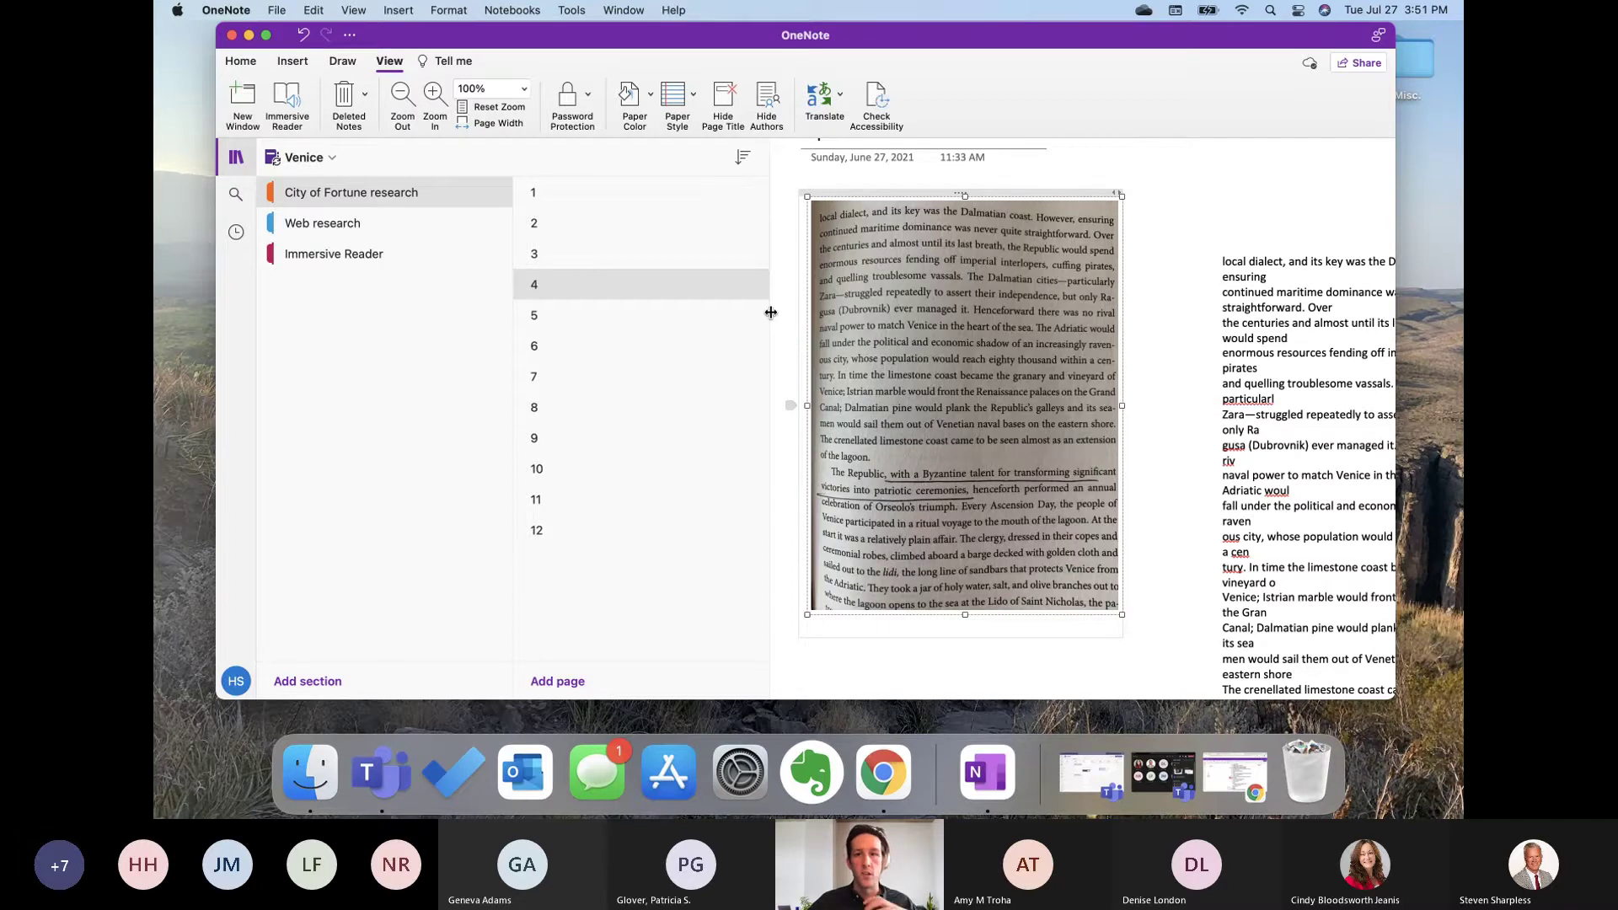
# Step: Open page 1, search all notebooks for "venice", and open the page 4 result to examine the matches in its photo
pyautogui.keyDown('super'); pyautogui.click(577, 193); pyautogui.keyUp('super')
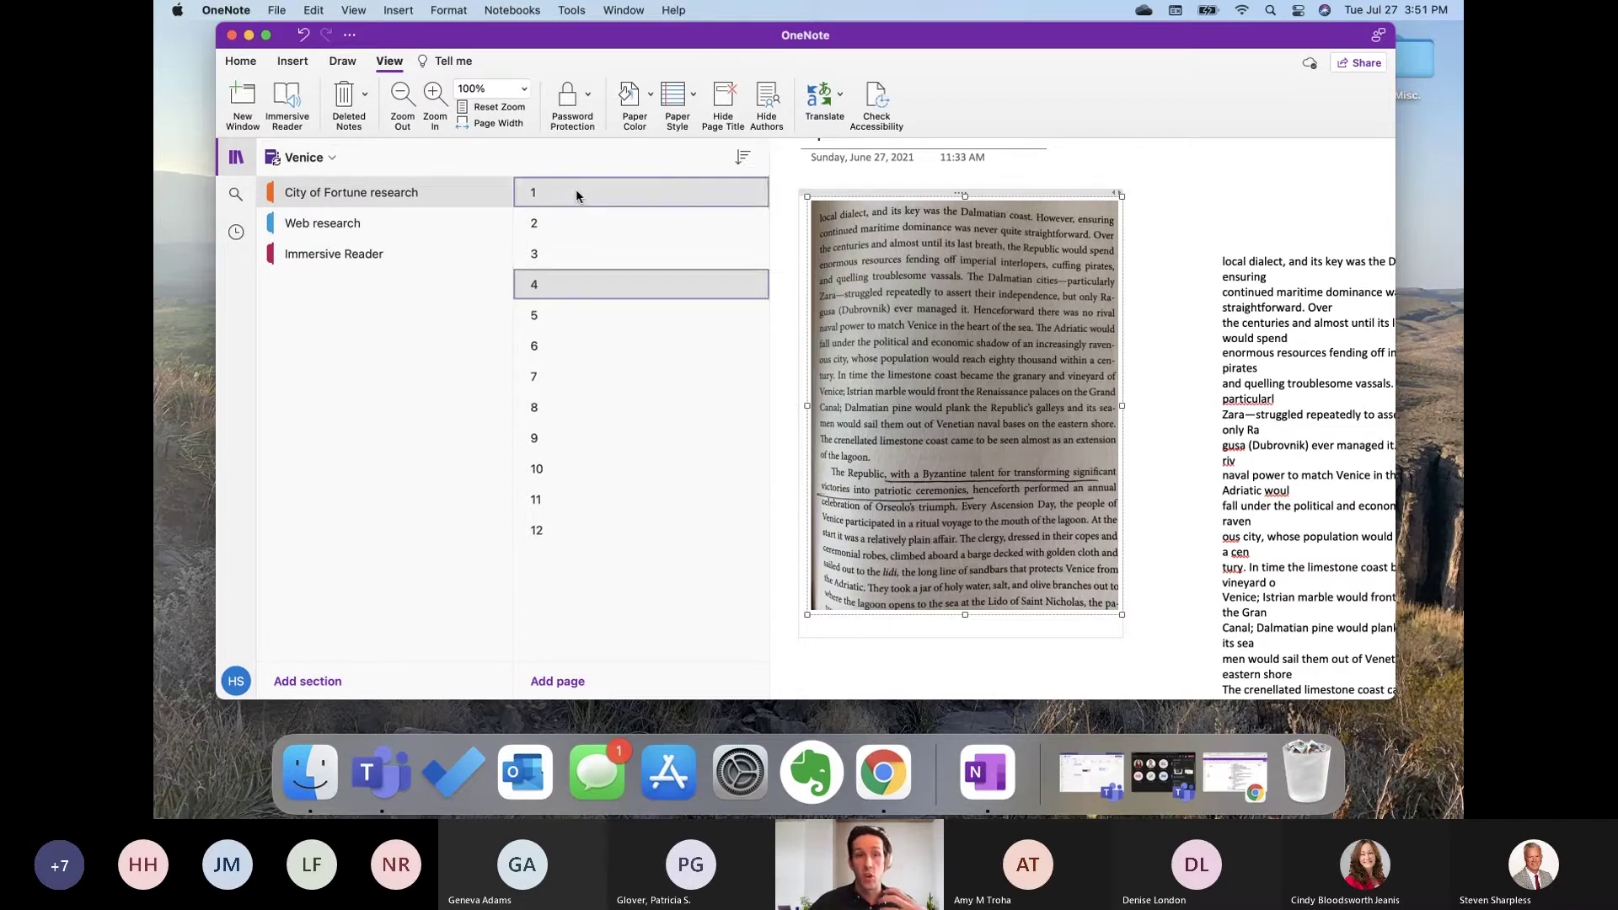
pyautogui.click(577, 193)
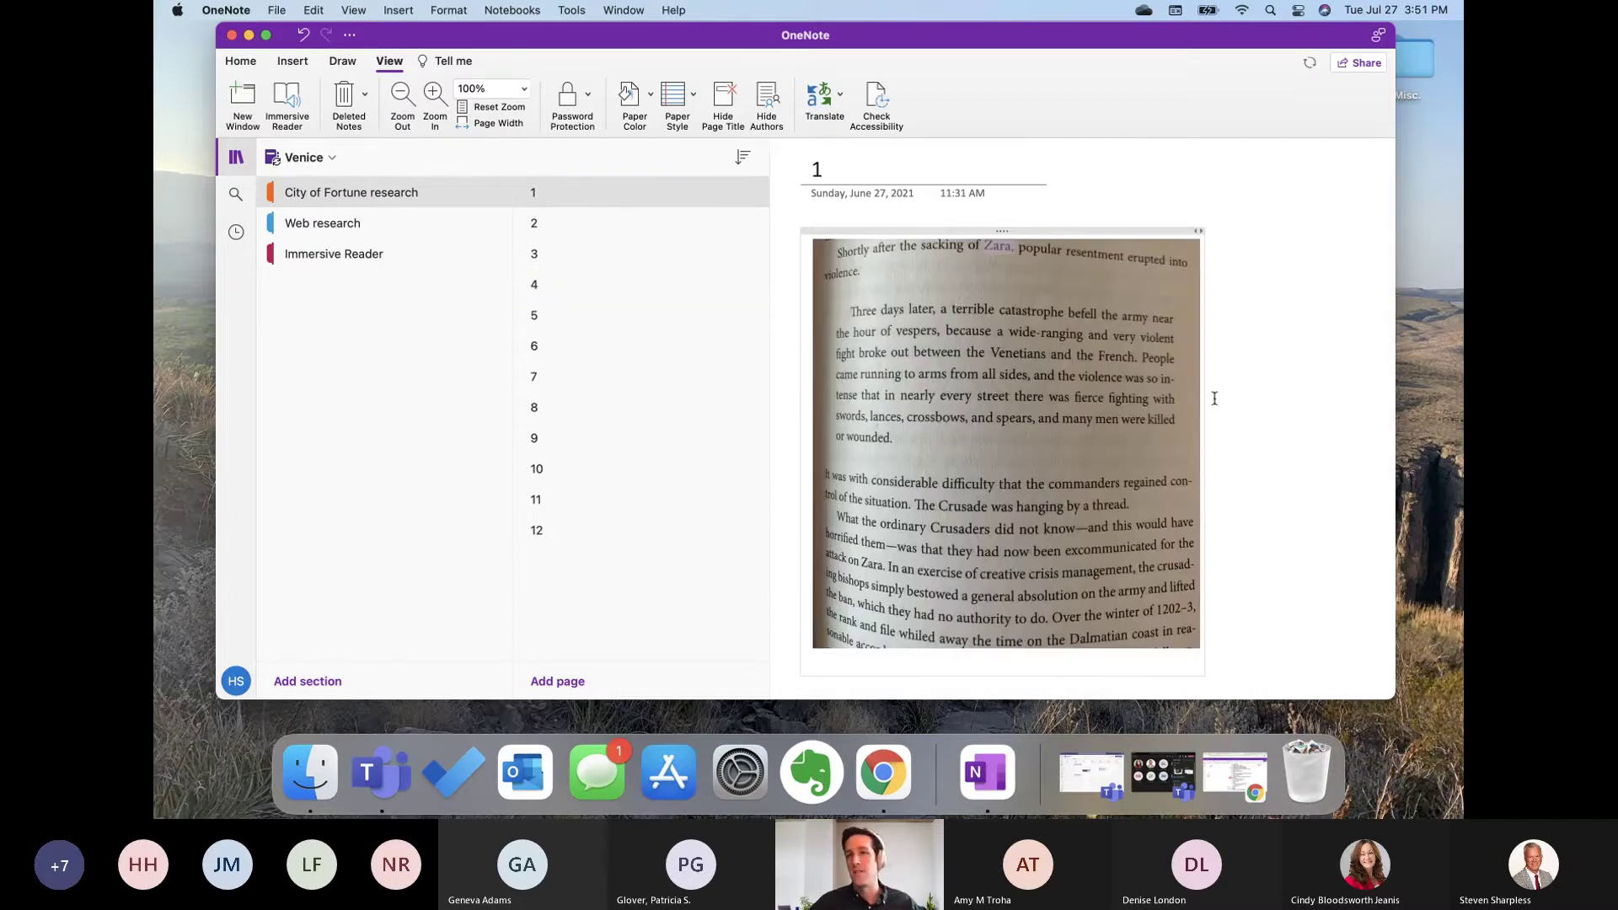
pyautogui.click(240, 193)
pyautogui.click(397, 166)
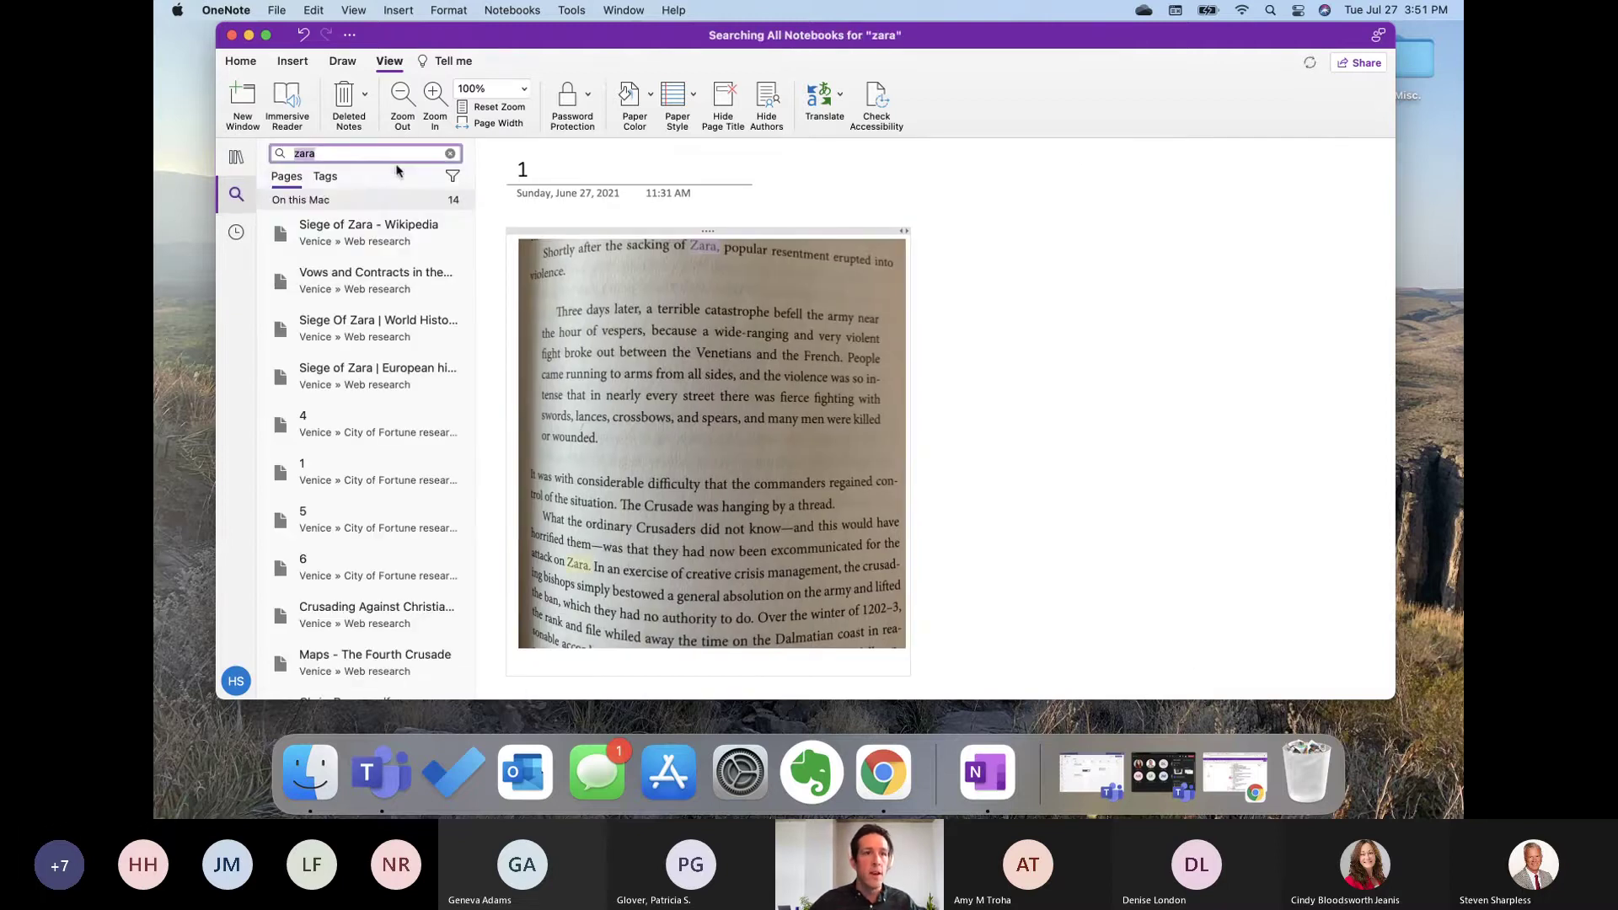
pyautogui.write('venice')
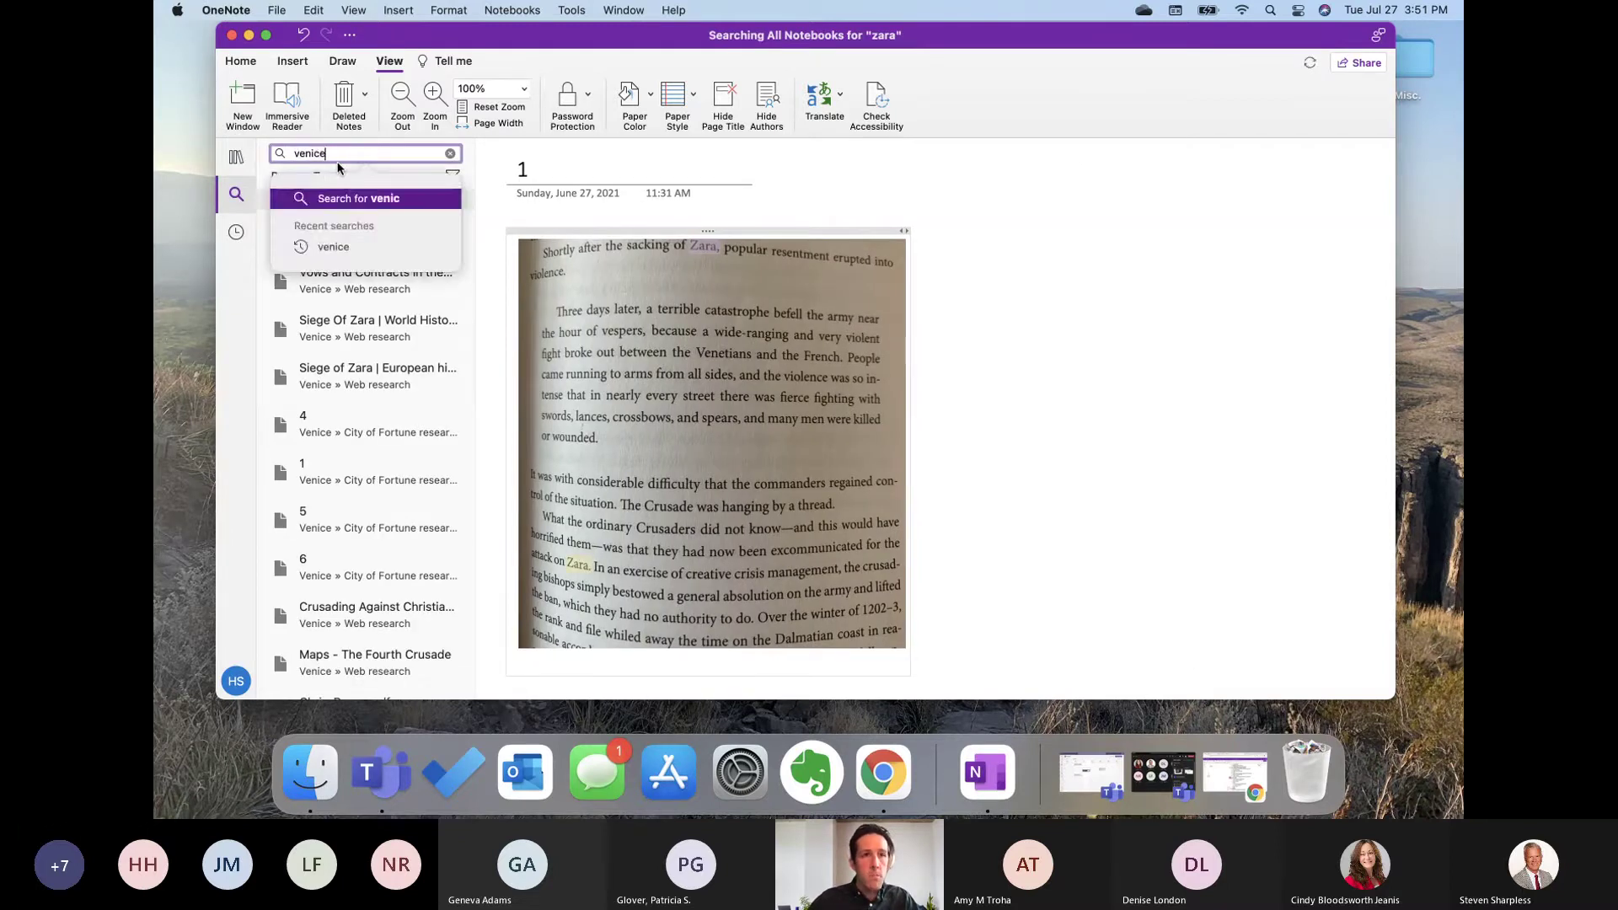
pyautogui.press('Return')
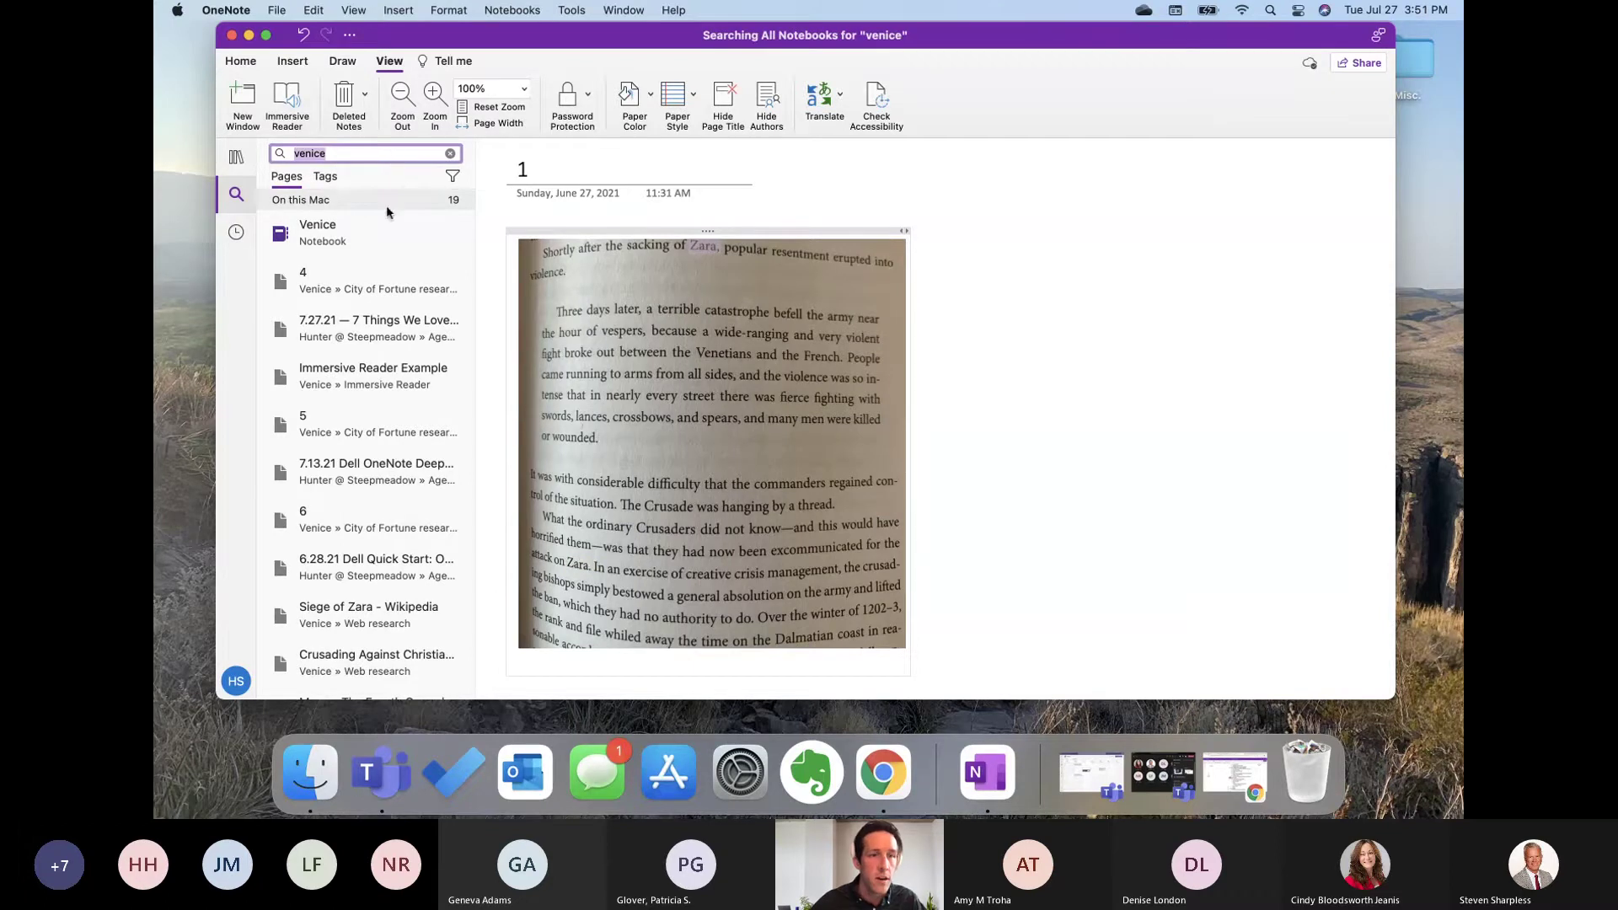
pyautogui.click(352, 271)
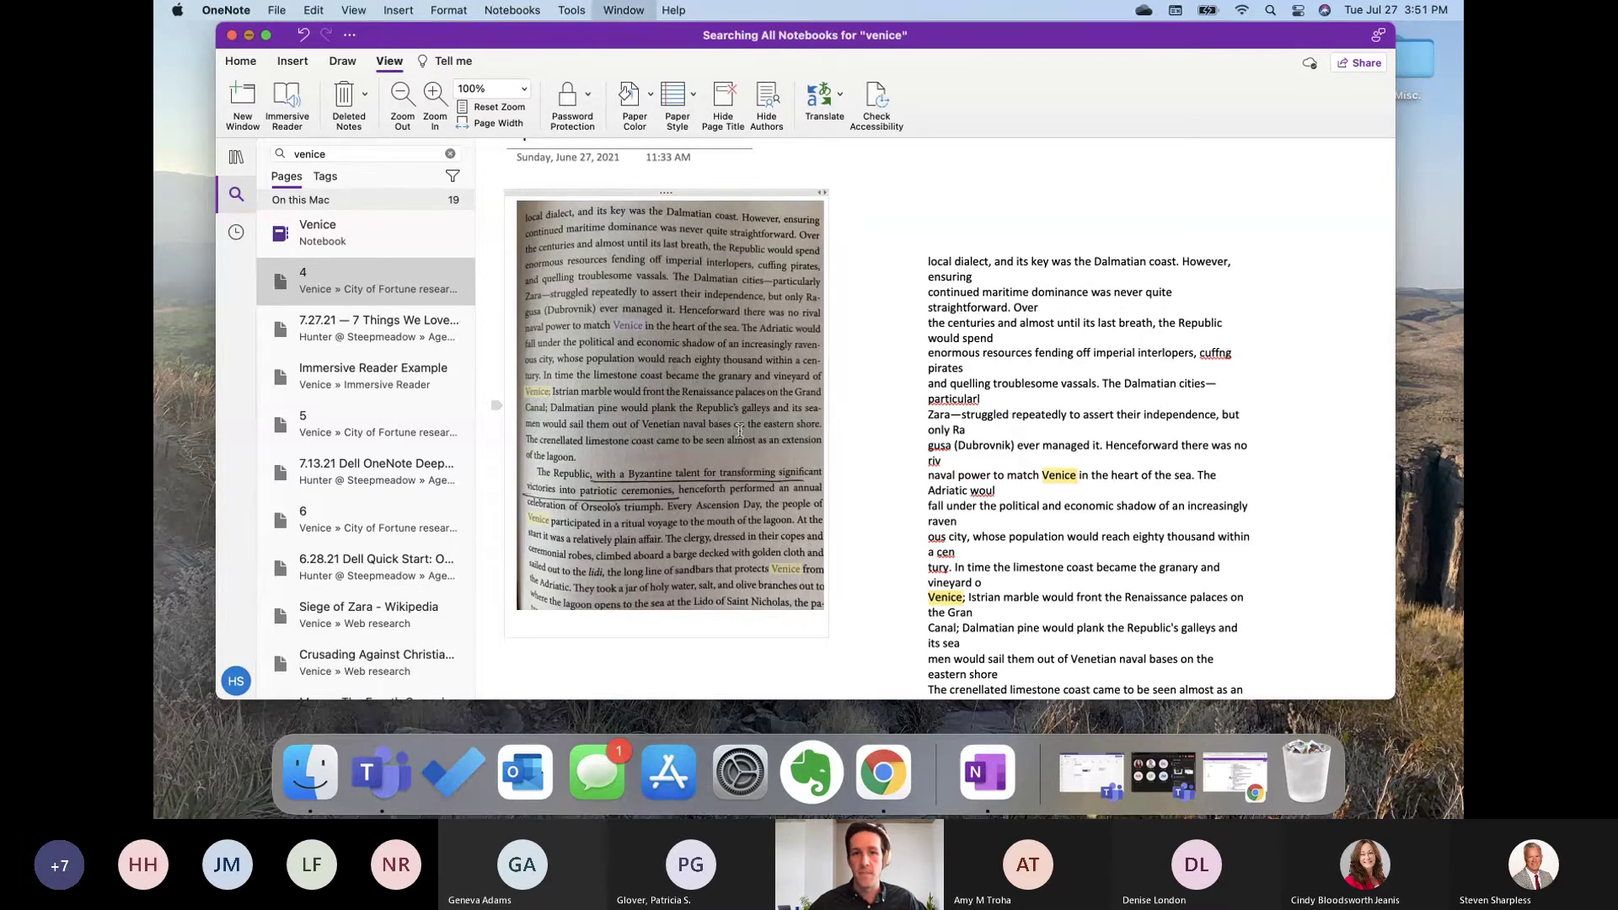
# Step: Minimize the OneNote desktop app and return to the list of seven things in the browser, down to the Conclusion
pyautogui.click(248, 34)
pyautogui.click(1207, 796)
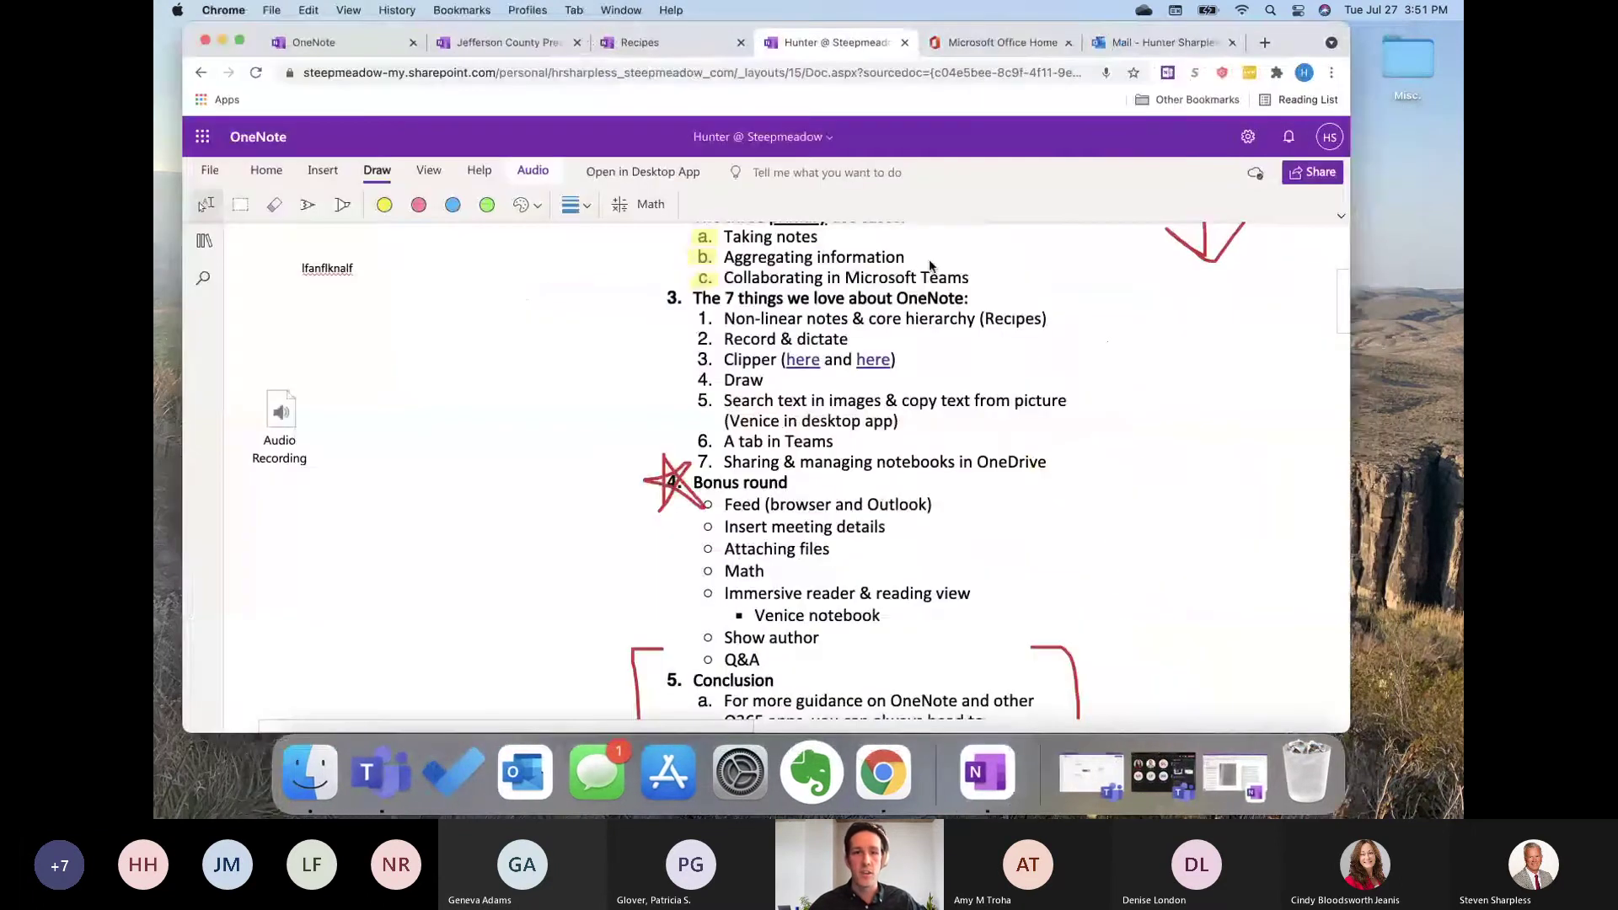
pyautogui.scroll(-3, 931, 329)
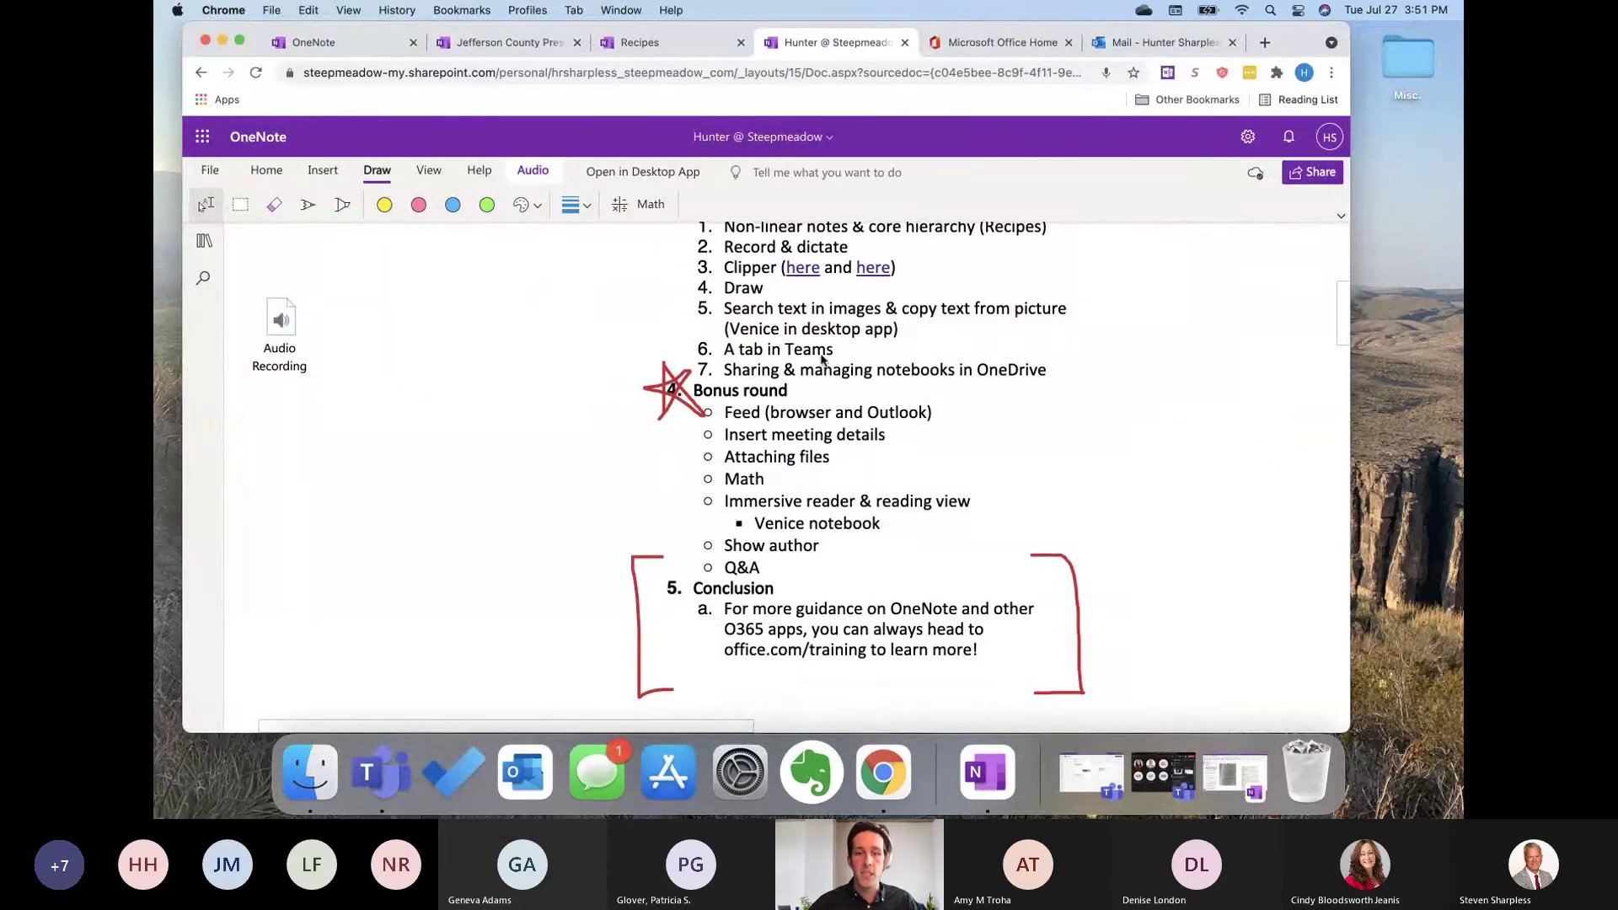
# Step: Switch to Microsoft Teams and show the posts of the Pizza Planet team's West Coast Launch channel
pyautogui.click(1093, 786)
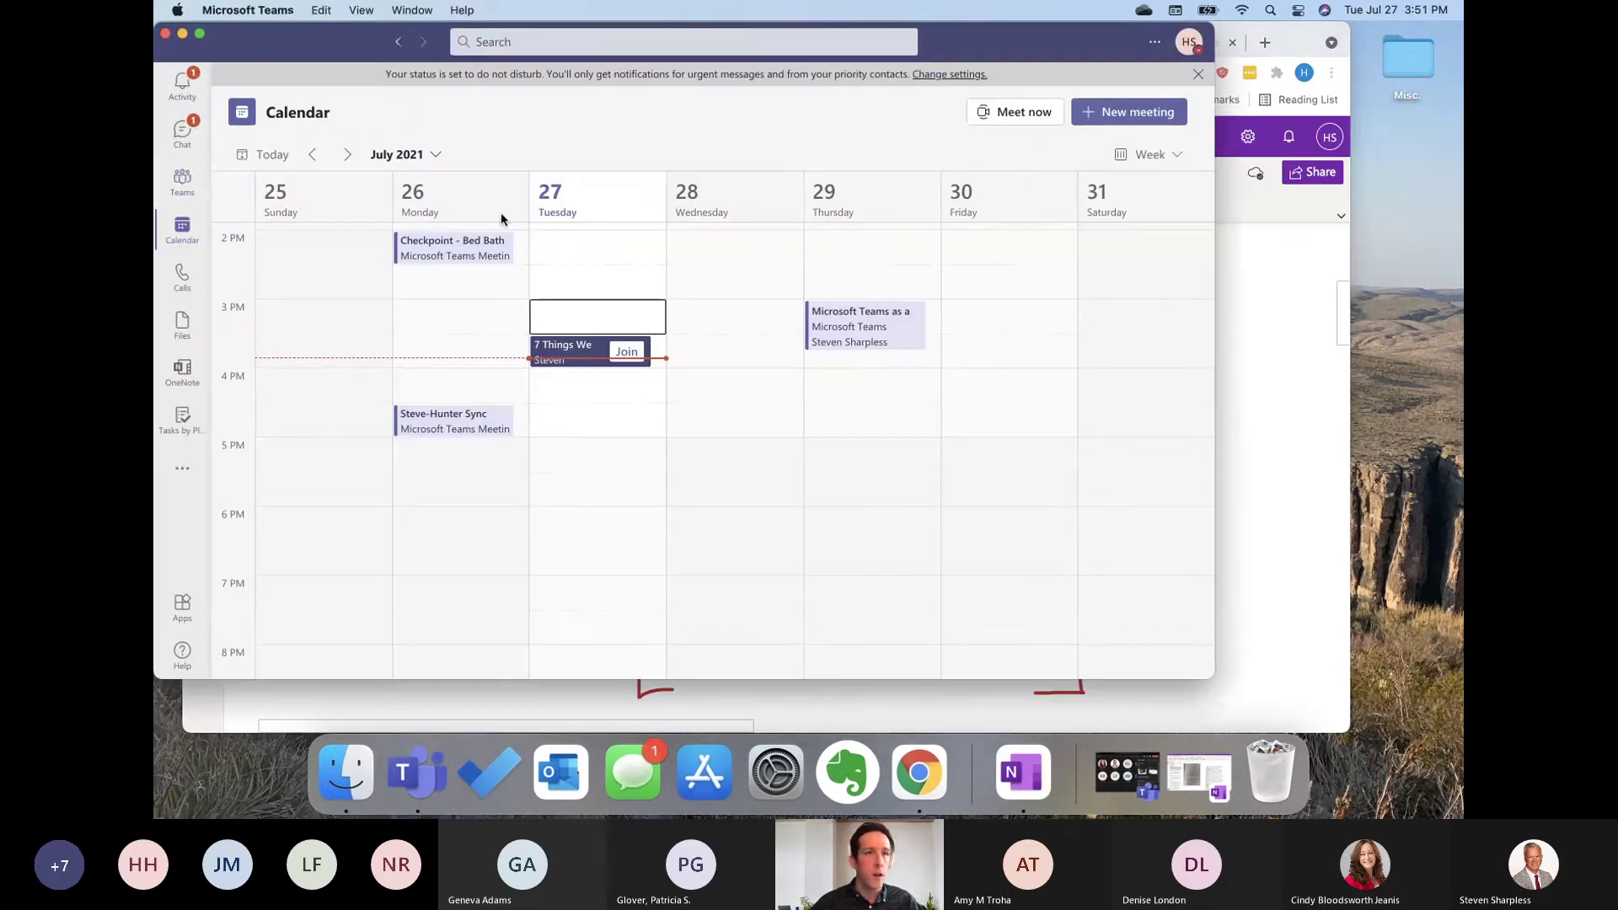
pyautogui.click(181, 182)
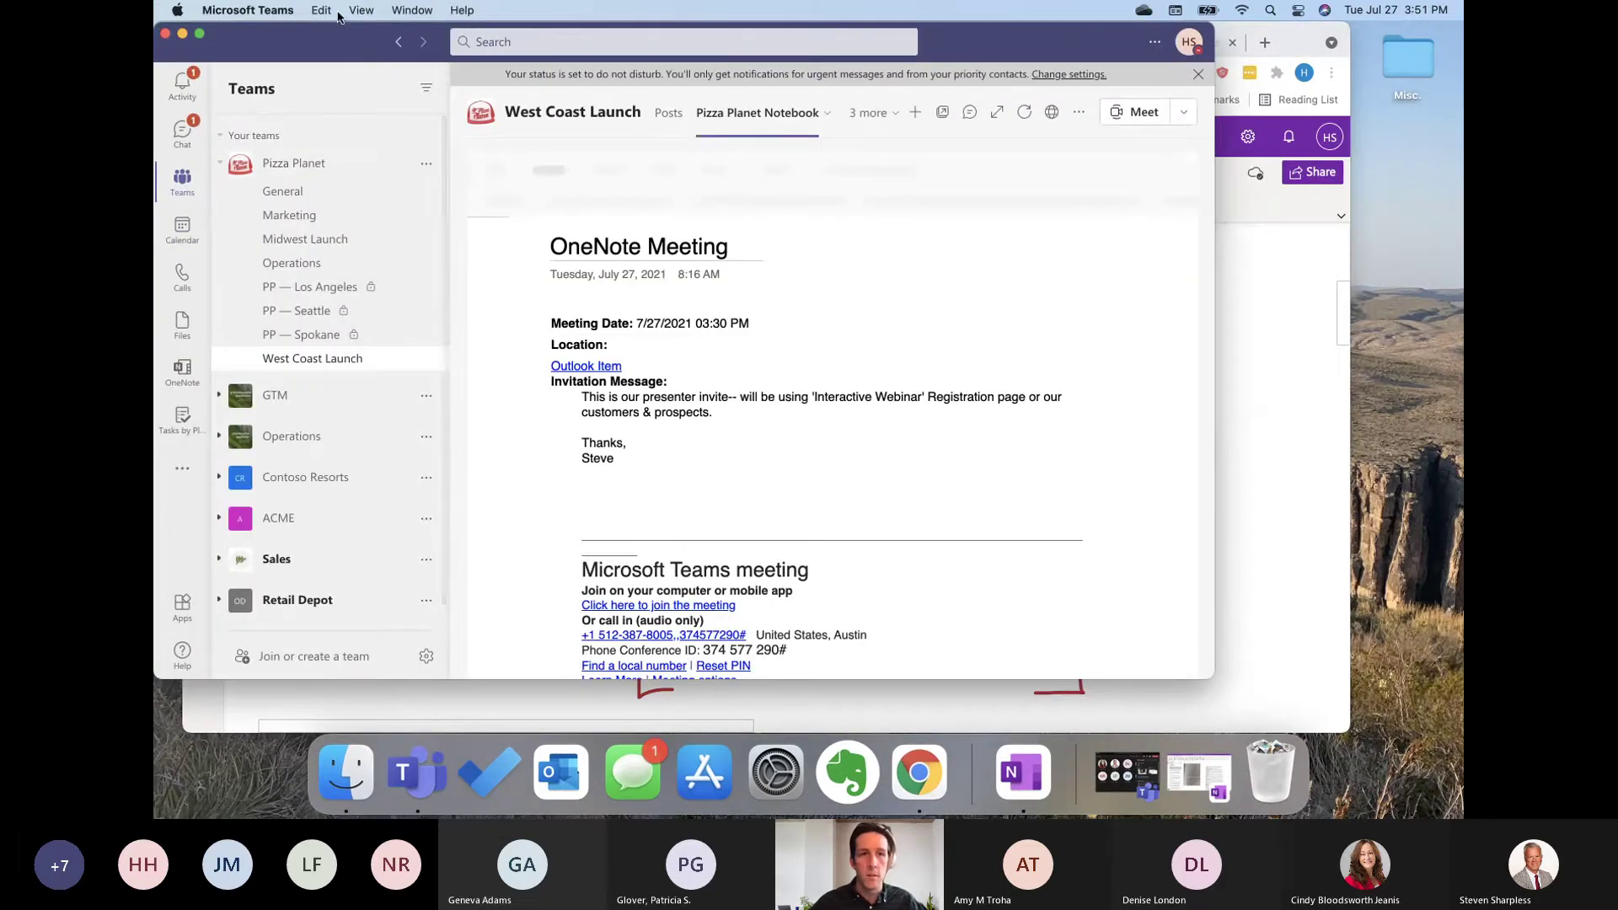
pyautogui.moveTo(336, 51); pyautogui.dragTo(457, 51)
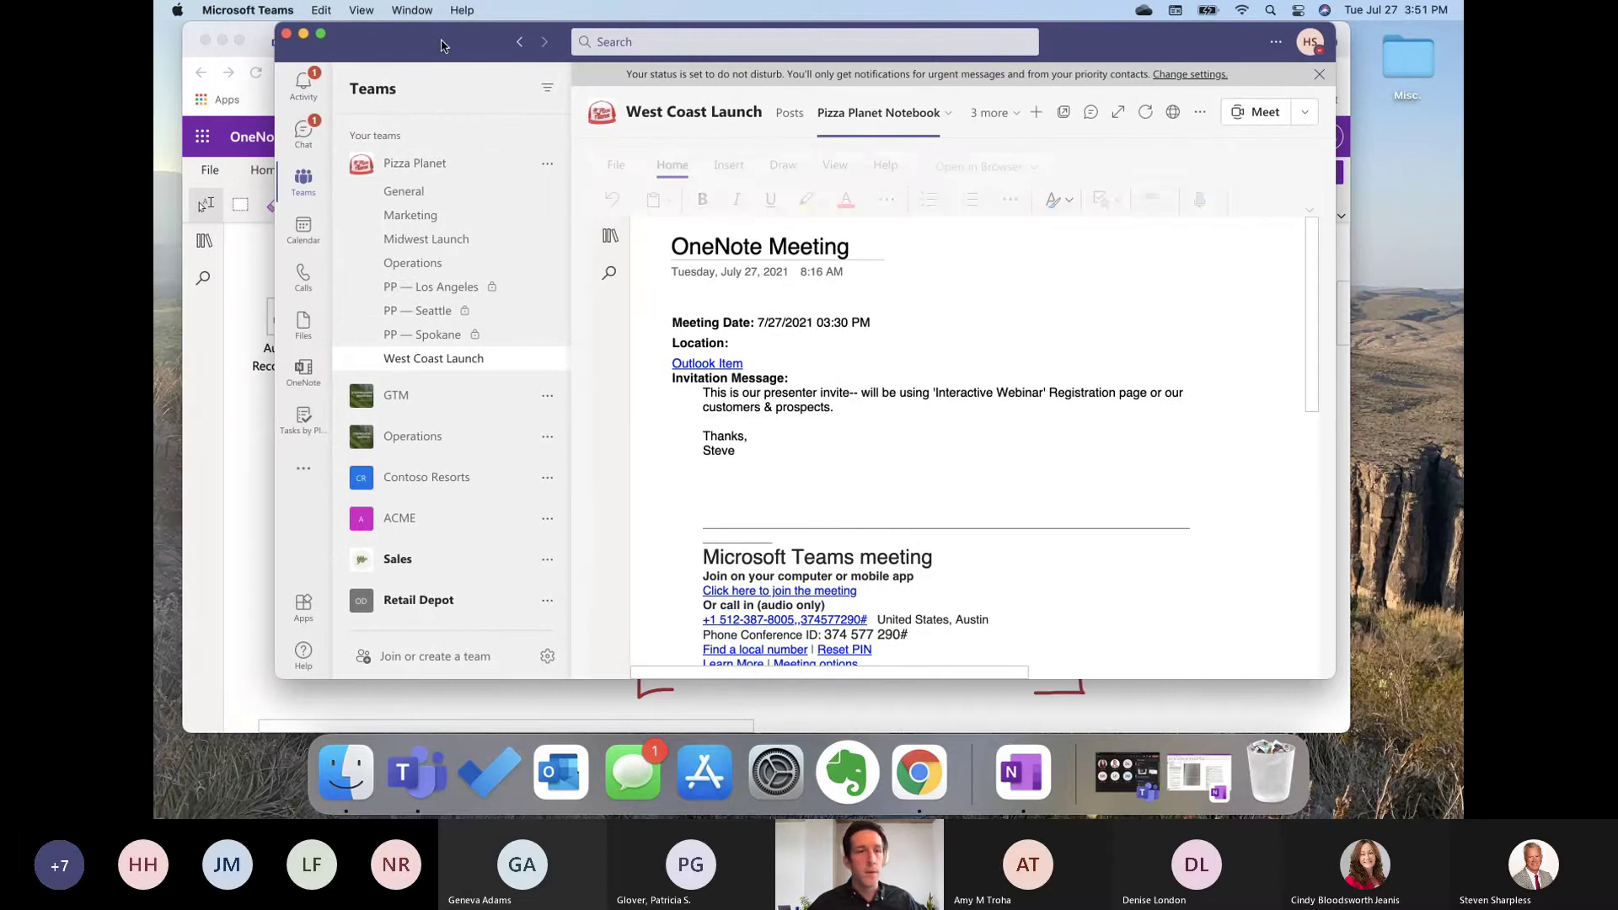
pyautogui.click(407, 192)
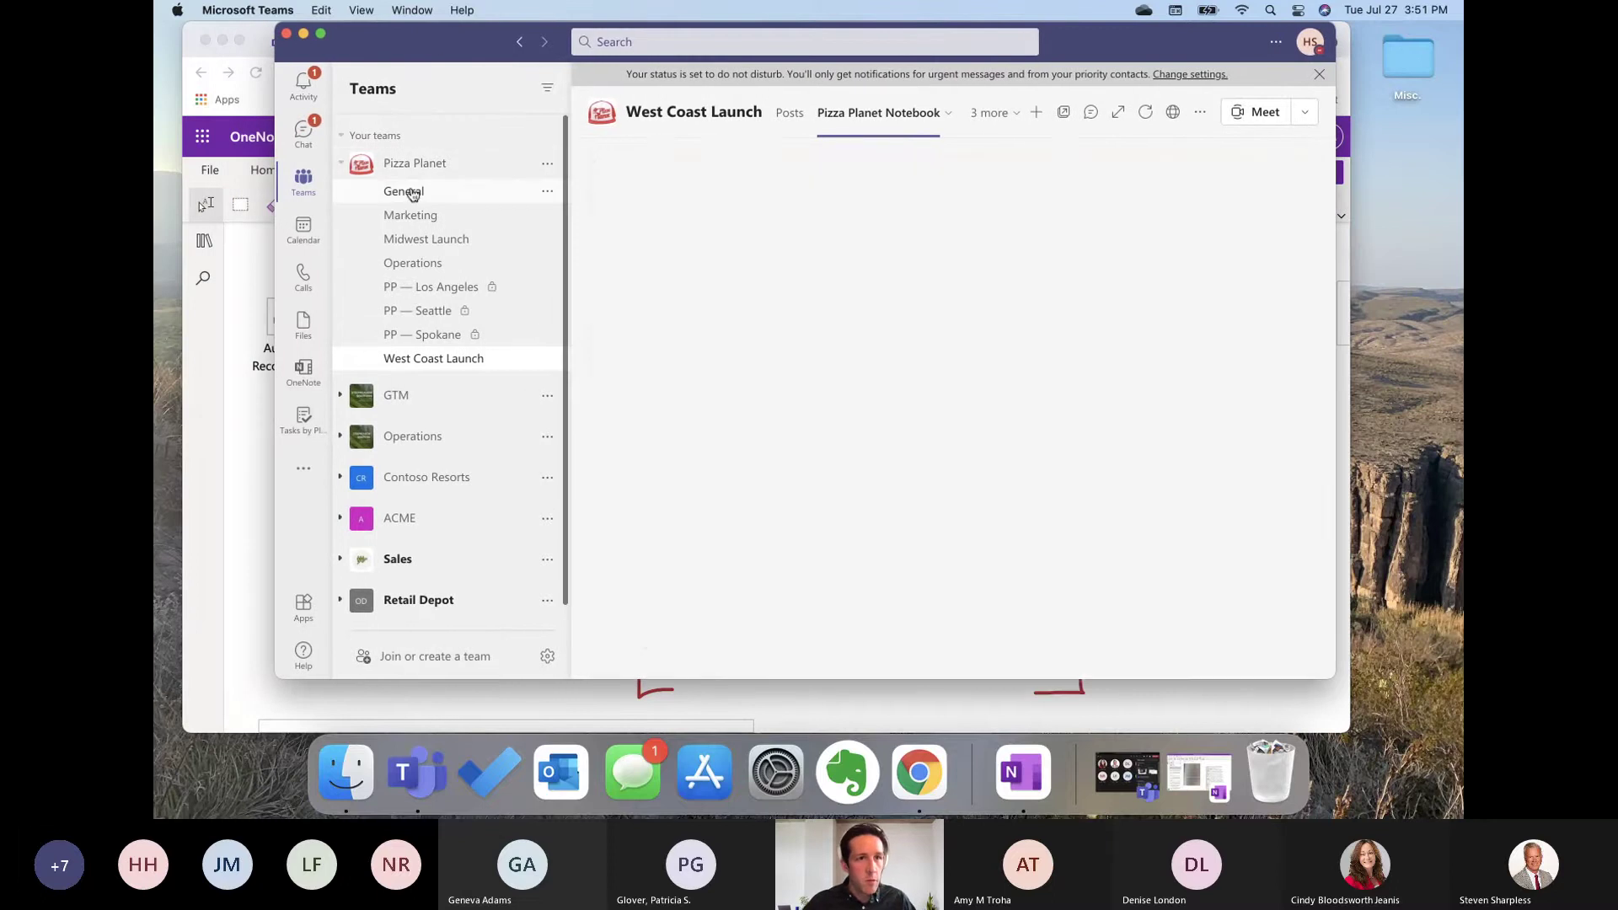
pyautogui.click(456, 361)
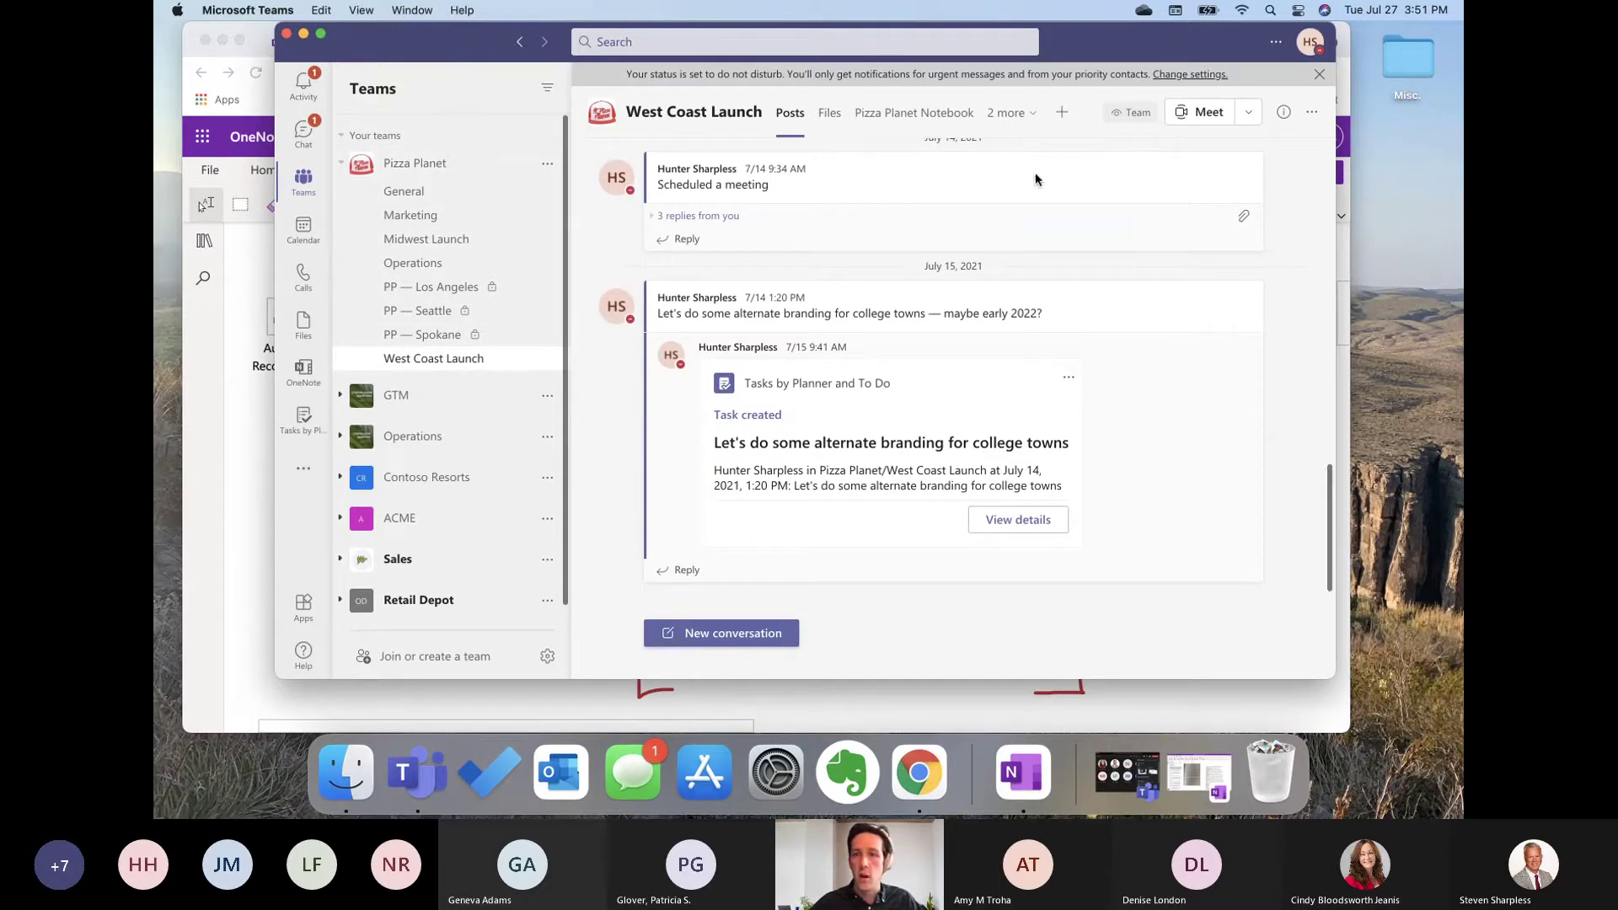
# Step: Look at the apps that can be added as channel tabs, dismiss the gallery, and open the existing Pizza Planet Notebook tab
pyautogui.click(1063, 116)
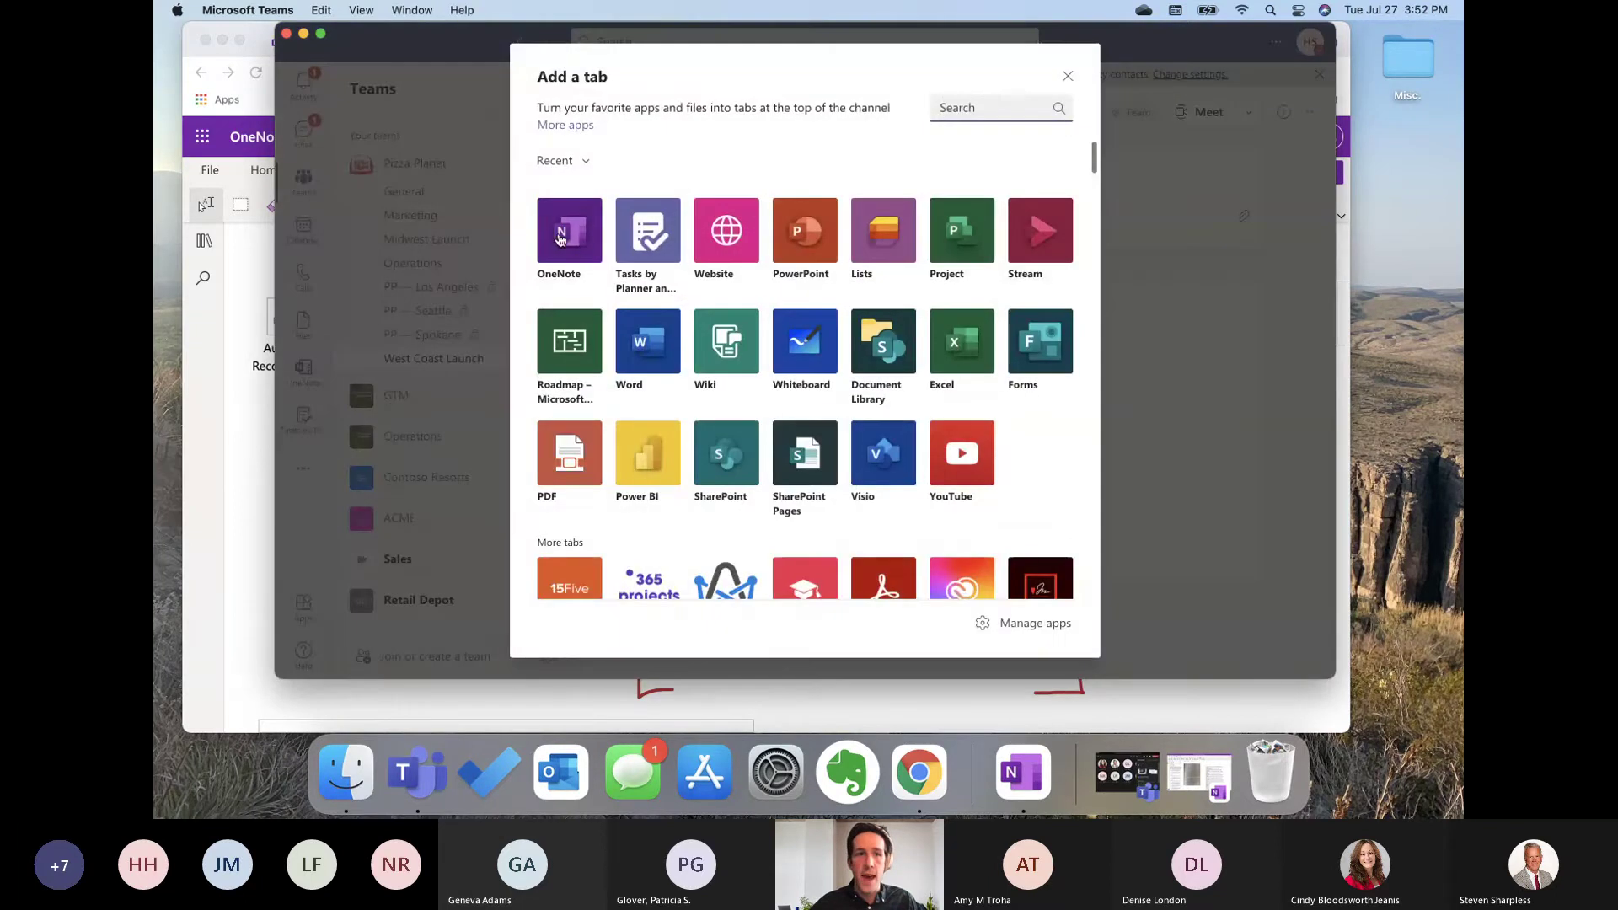
pyautogui.click(1205, 344)
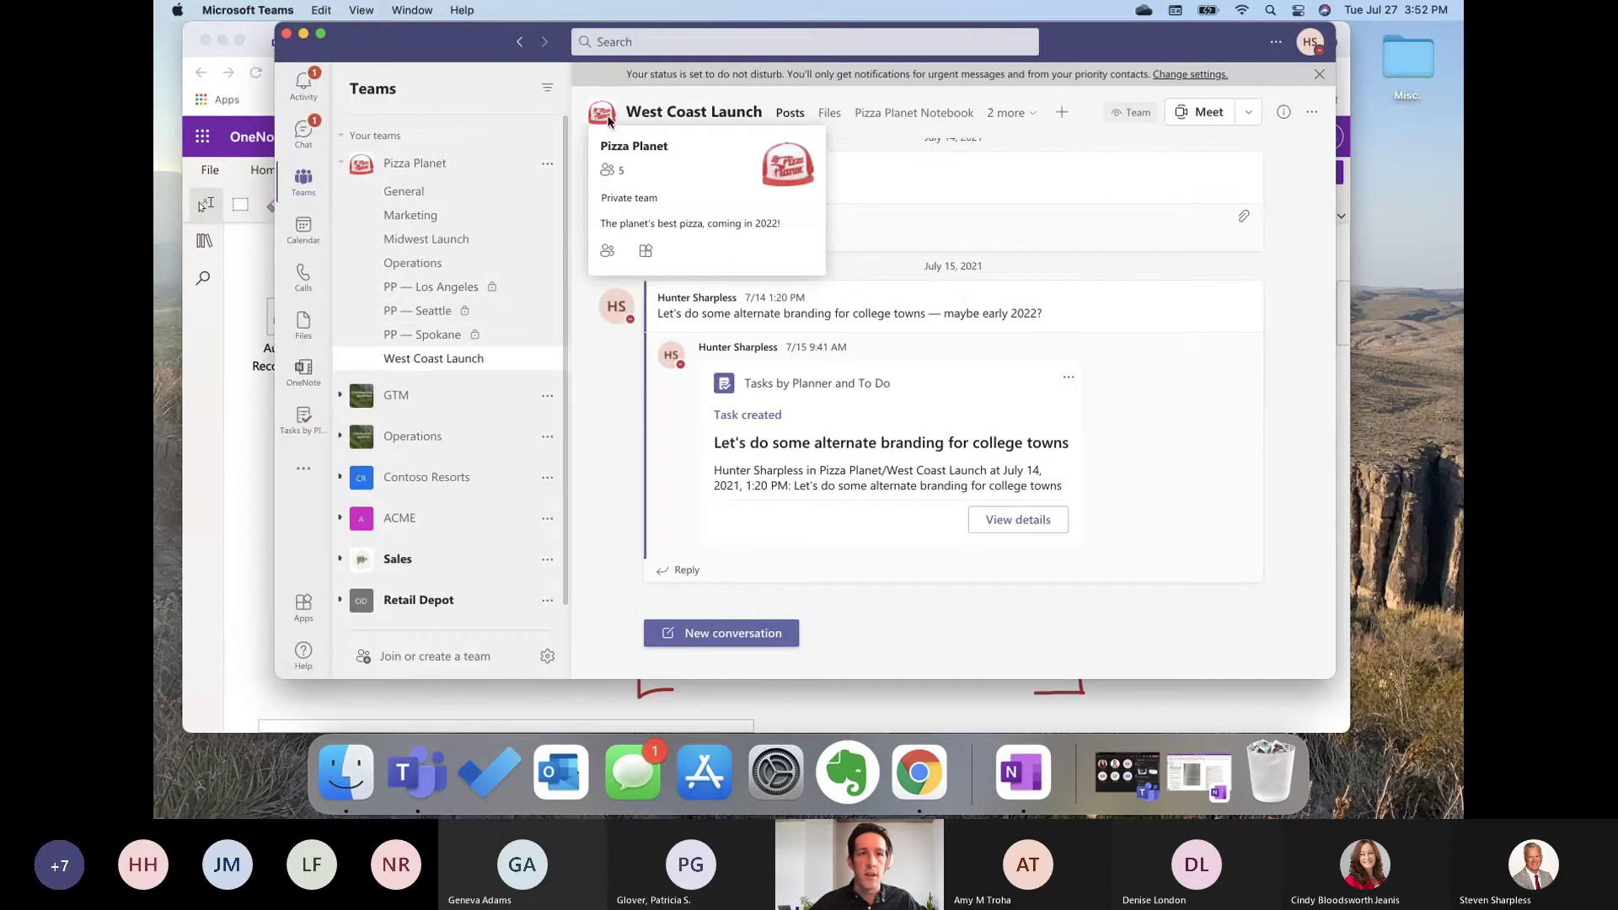
pyautogui.click(898, 122)
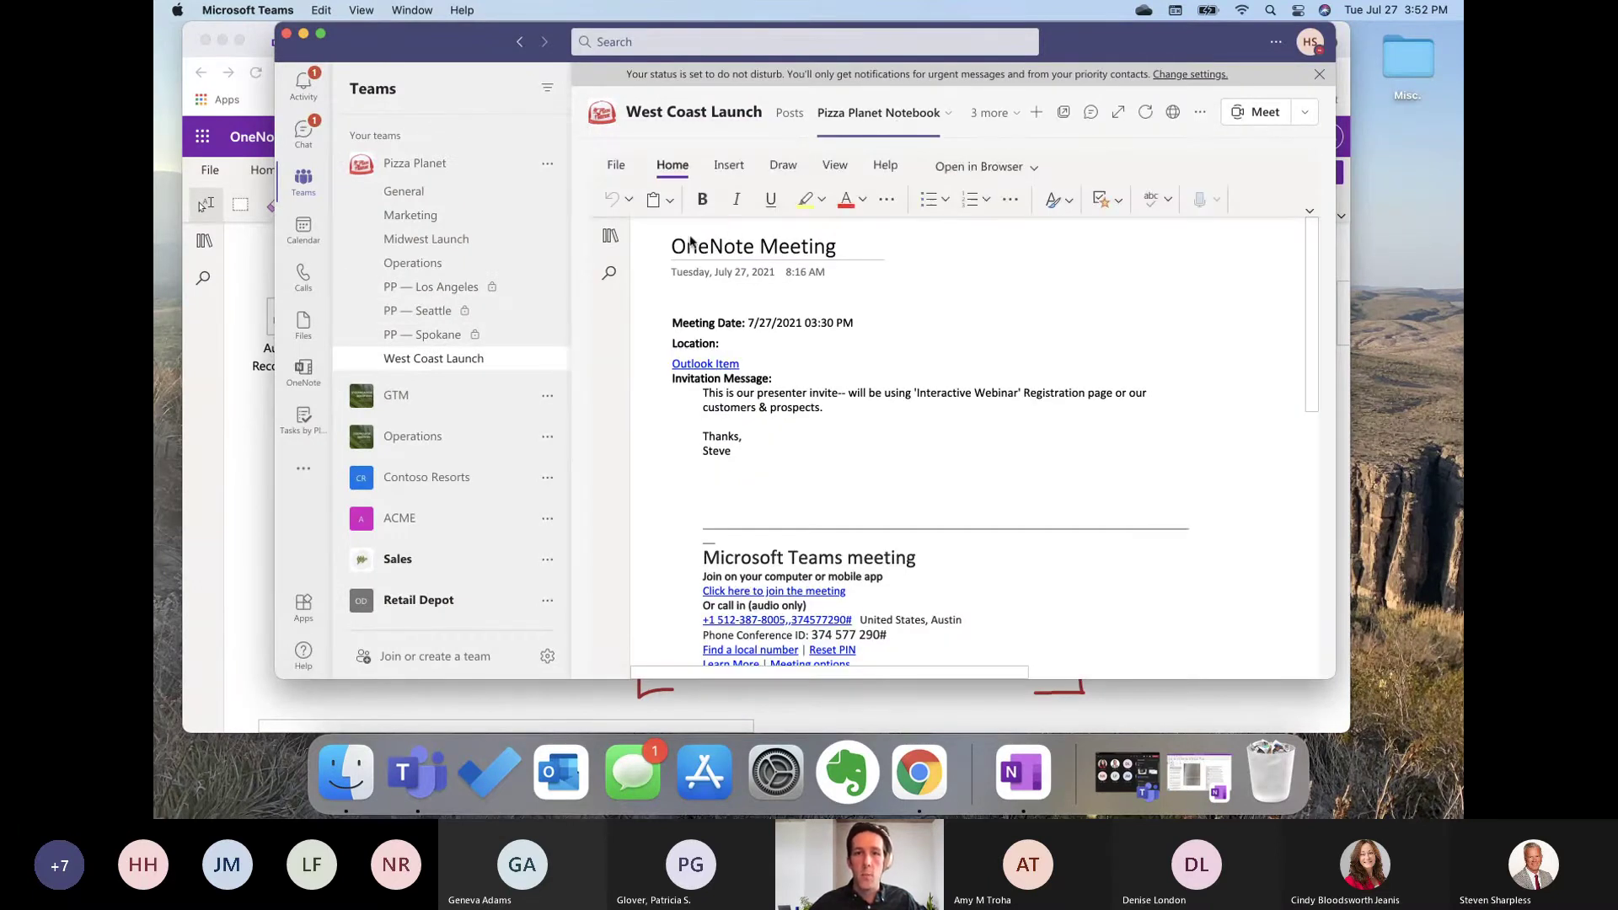
# Step: Minimize the browser window so that only the Teams window with the notebook tab stays on the desktop
pyautogui.hotkey('ctrl', 'Up')
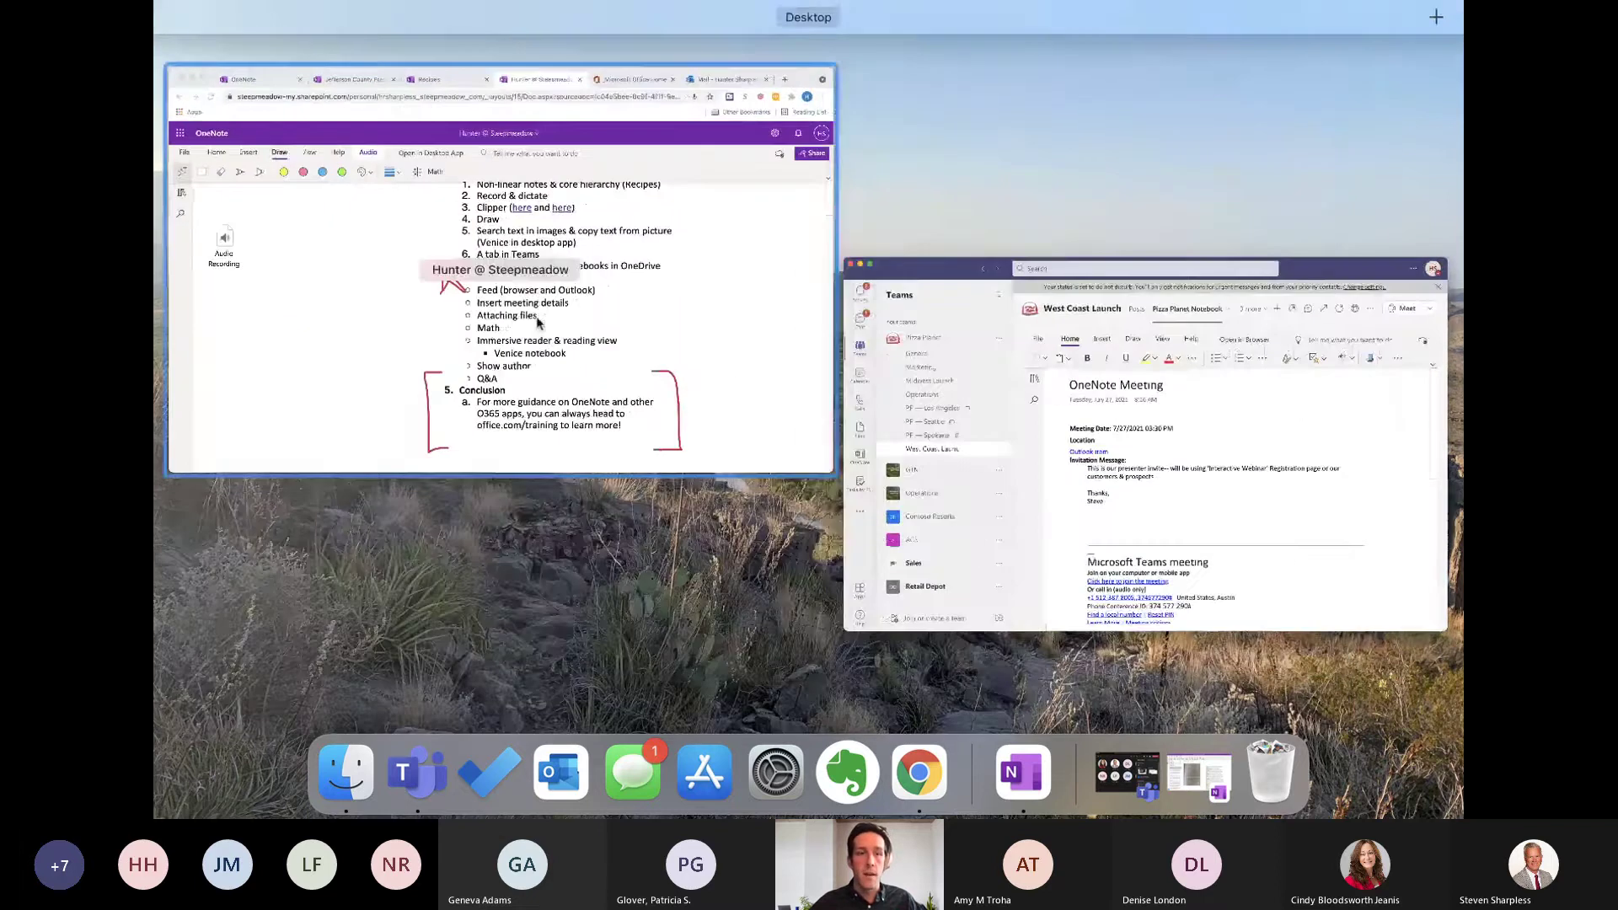
pyautogui.click(590, 211)
pyautogui.press('cmd+m')
pyautogui.click(537, 49)
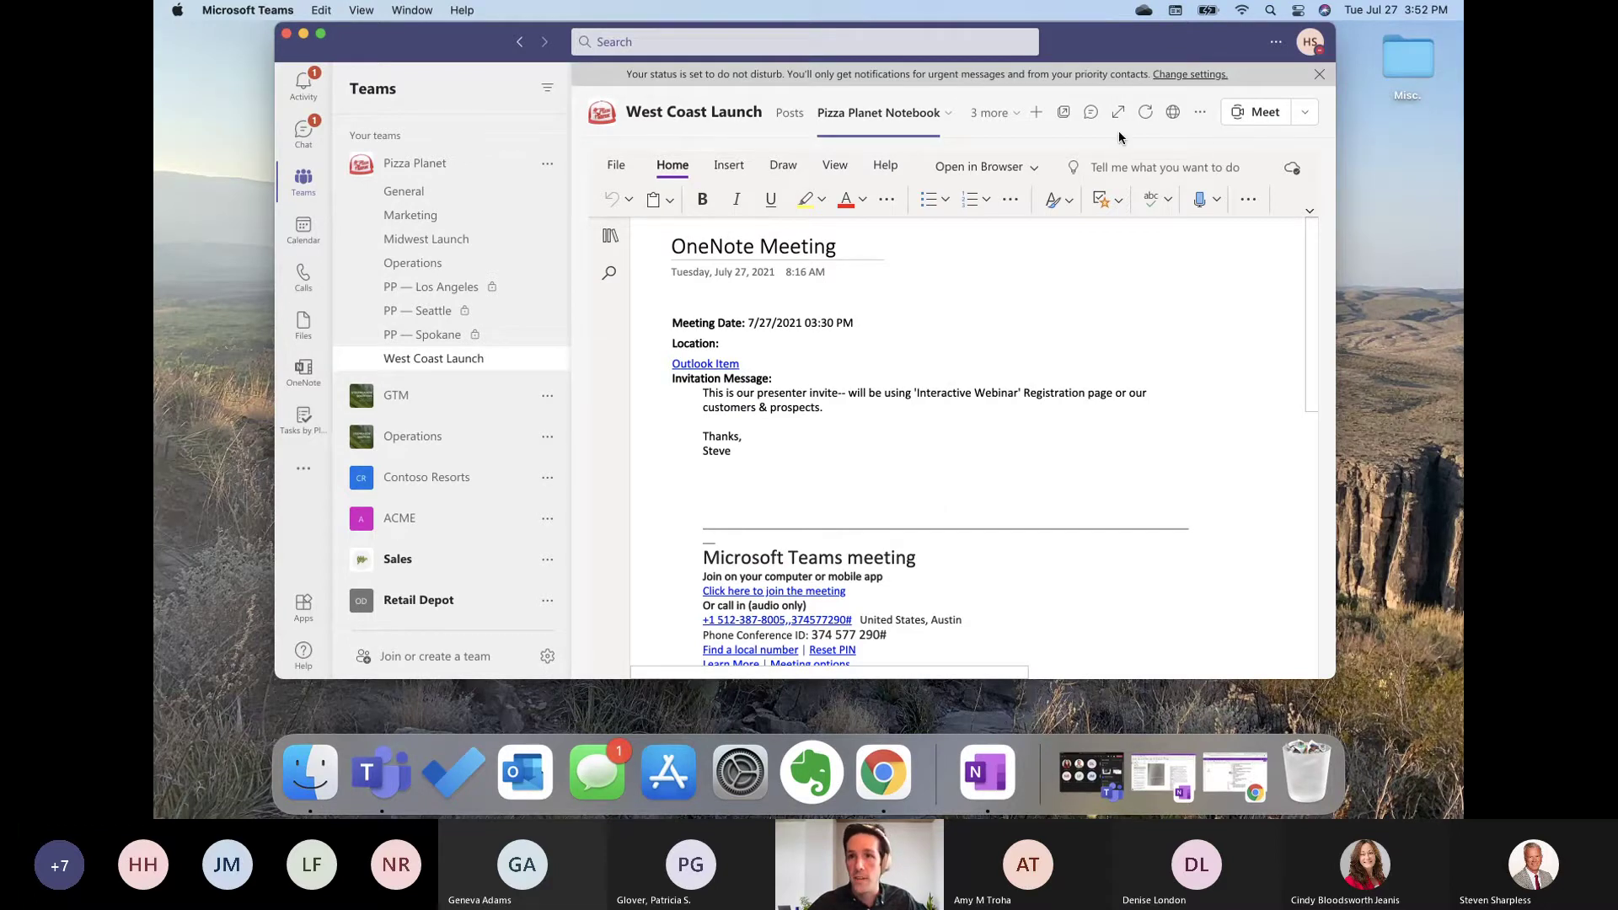
# Step: Pop the notebook tab out into its own window, examine it, and close that window
pyautogui.click(1064, 112)
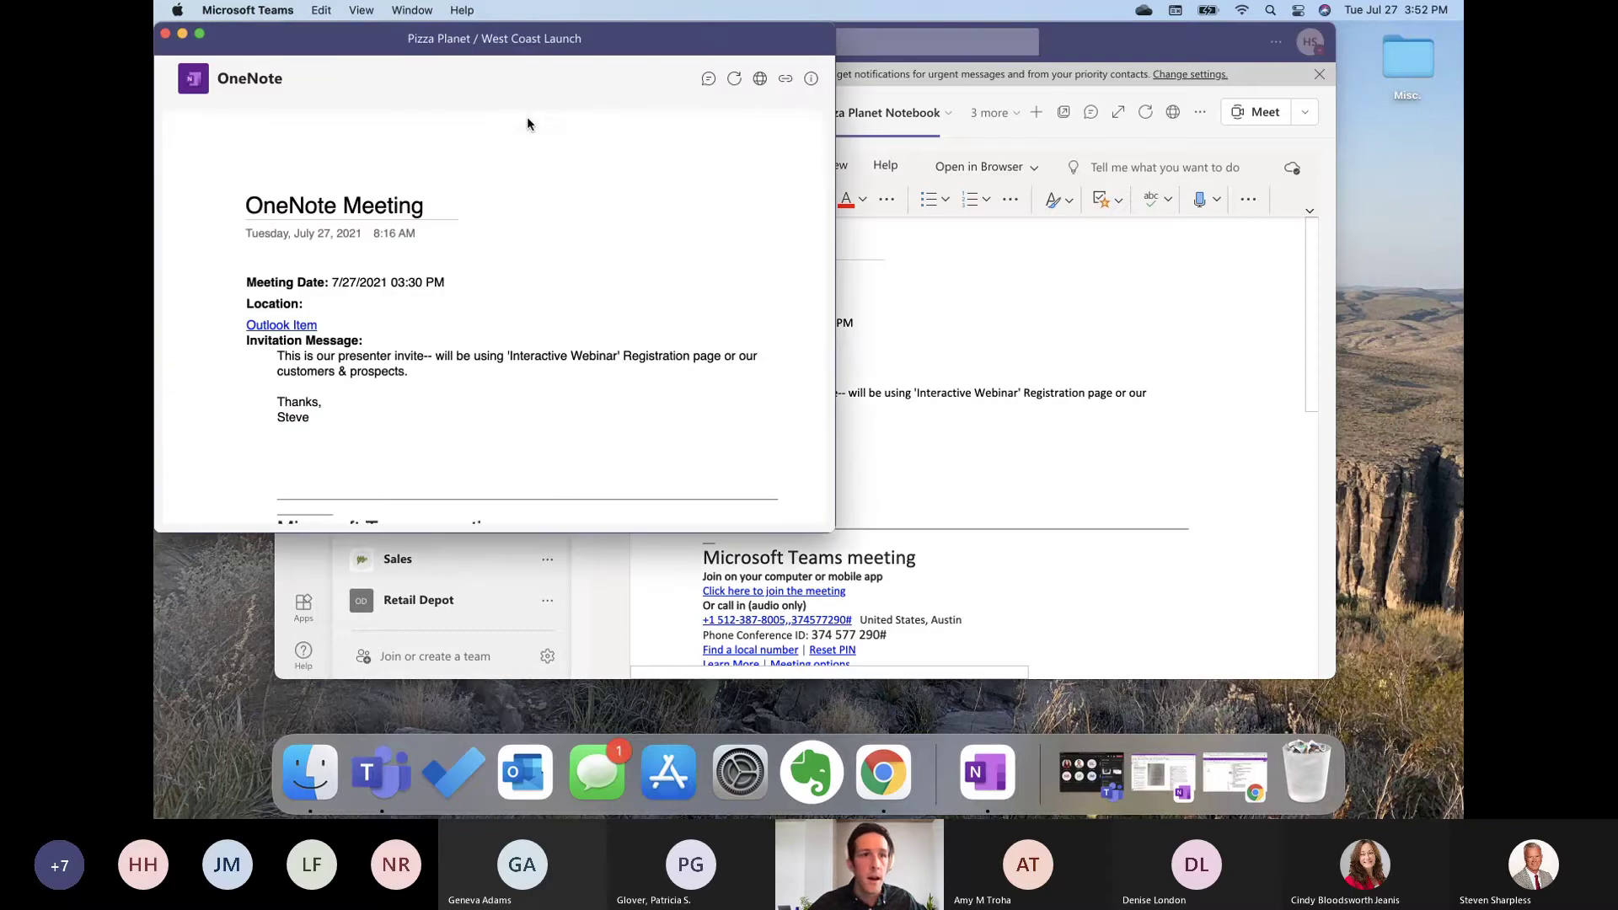
pyautogui.scroll(-3, 472, 367)
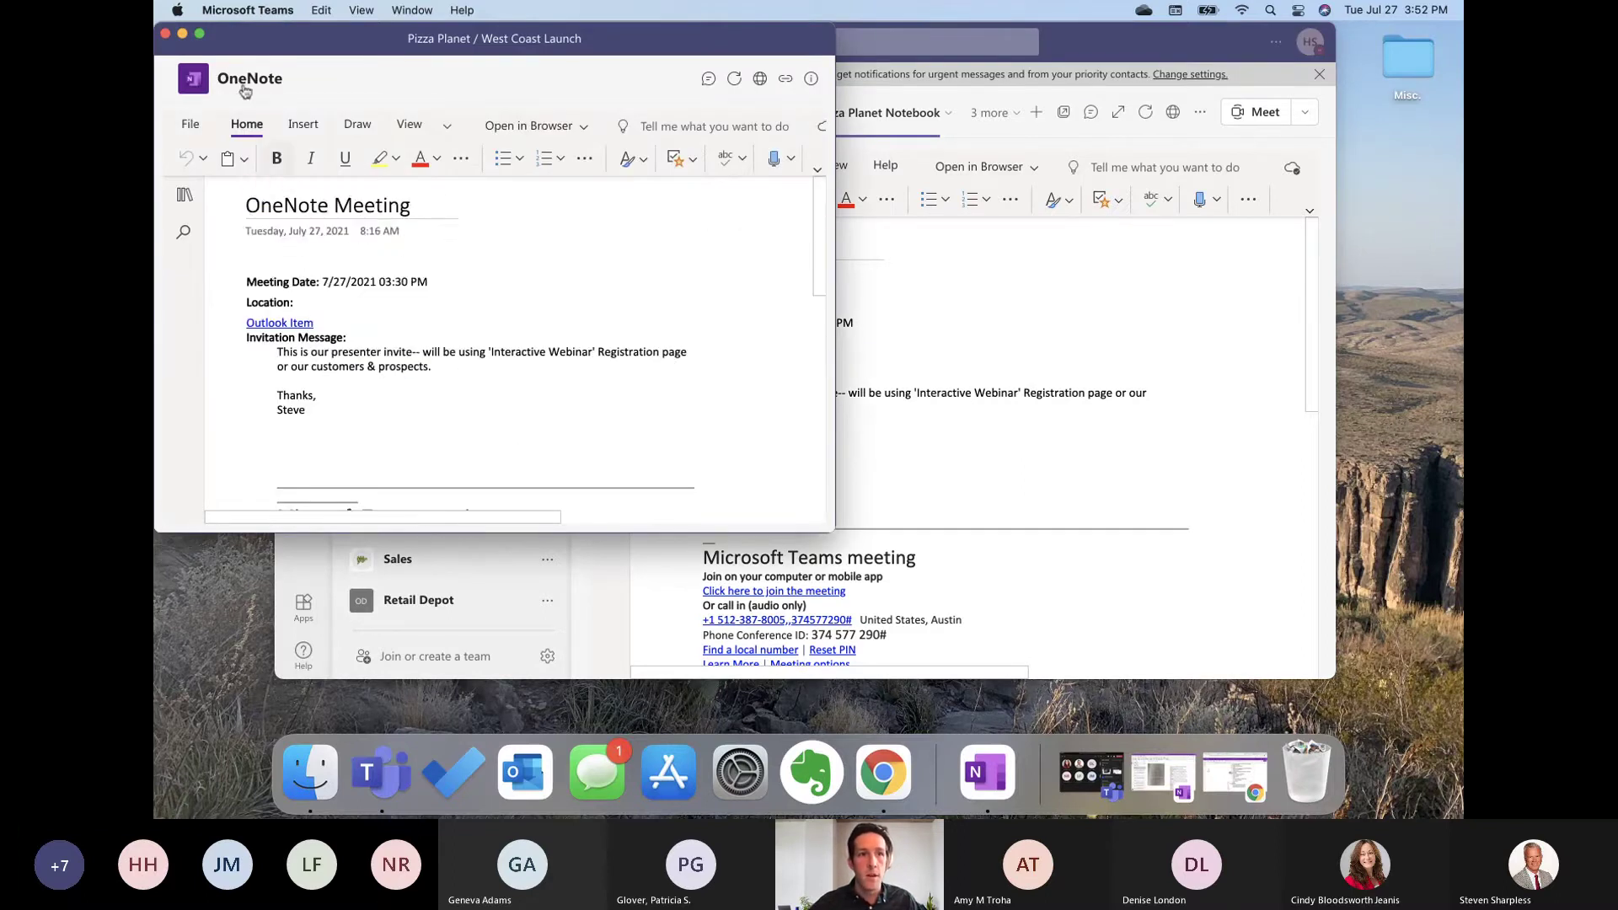
pyautogui.click(165, 35)
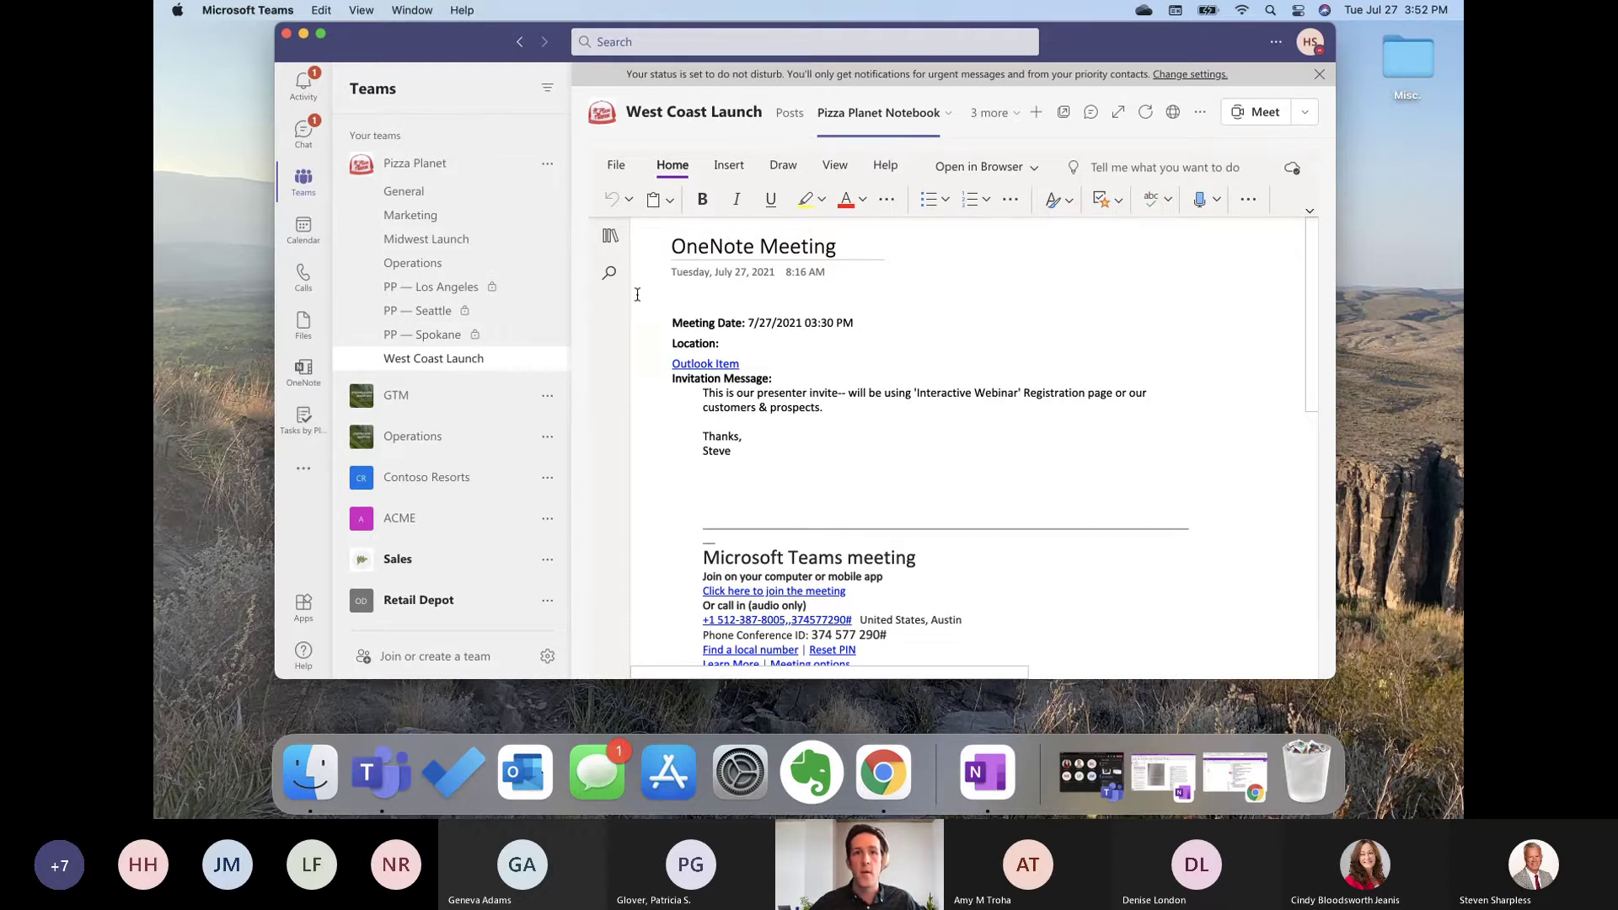
# Step: Show the notebook's section and page list and view the Project Brainstorming, Marketing Initiatives and Pizza of the Week sections
pyautogui.click(610, 235)
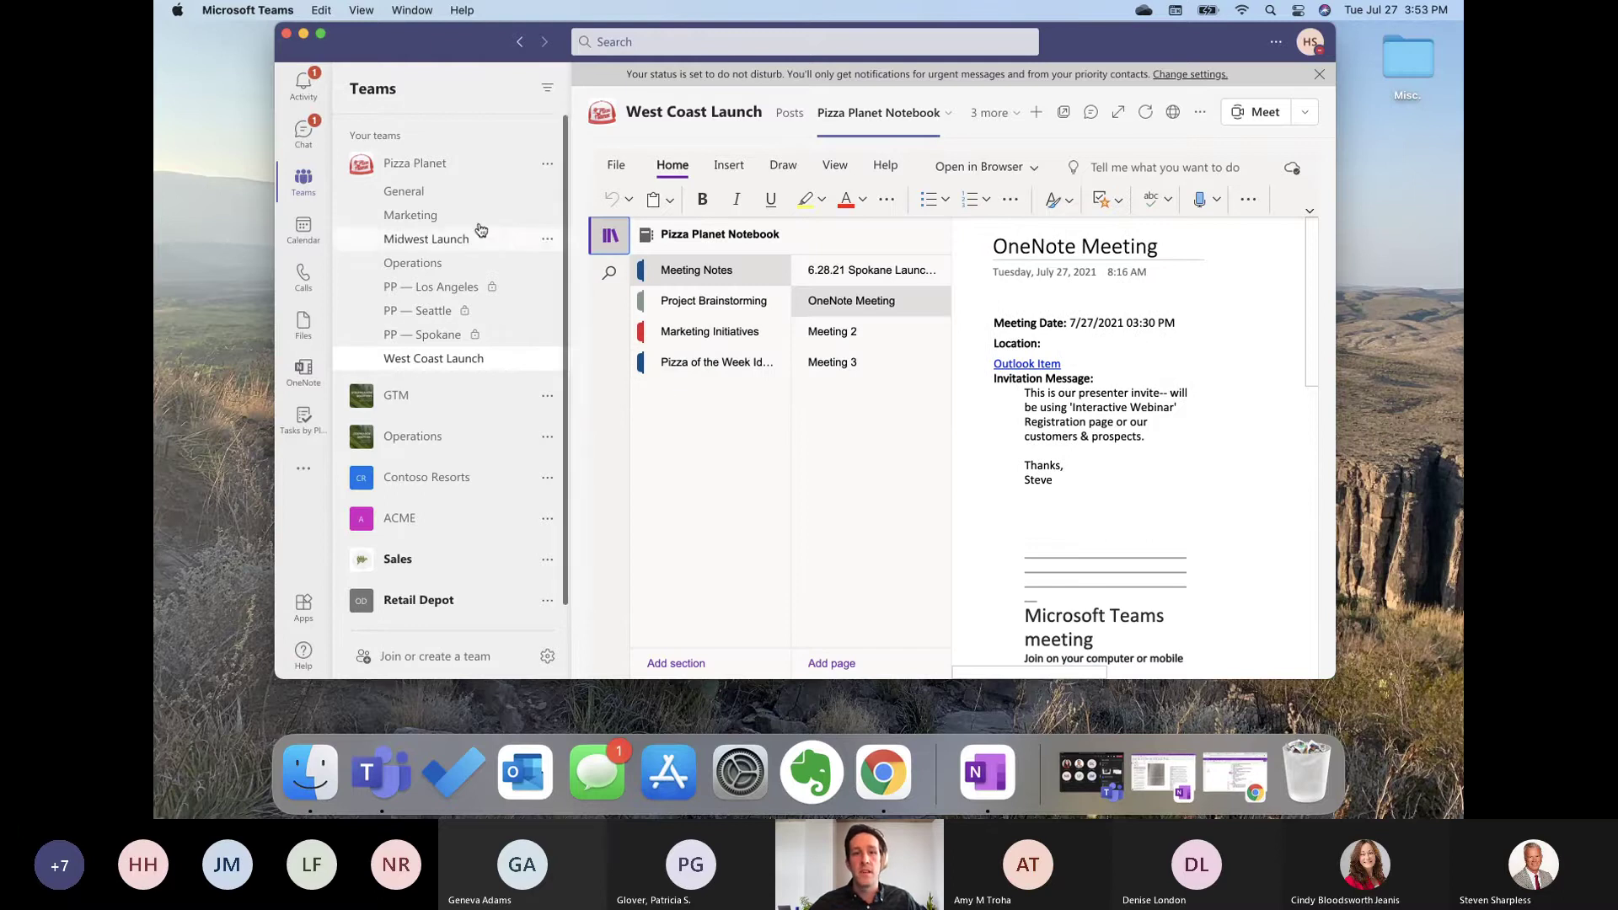
pyautogui.click(716, 313)
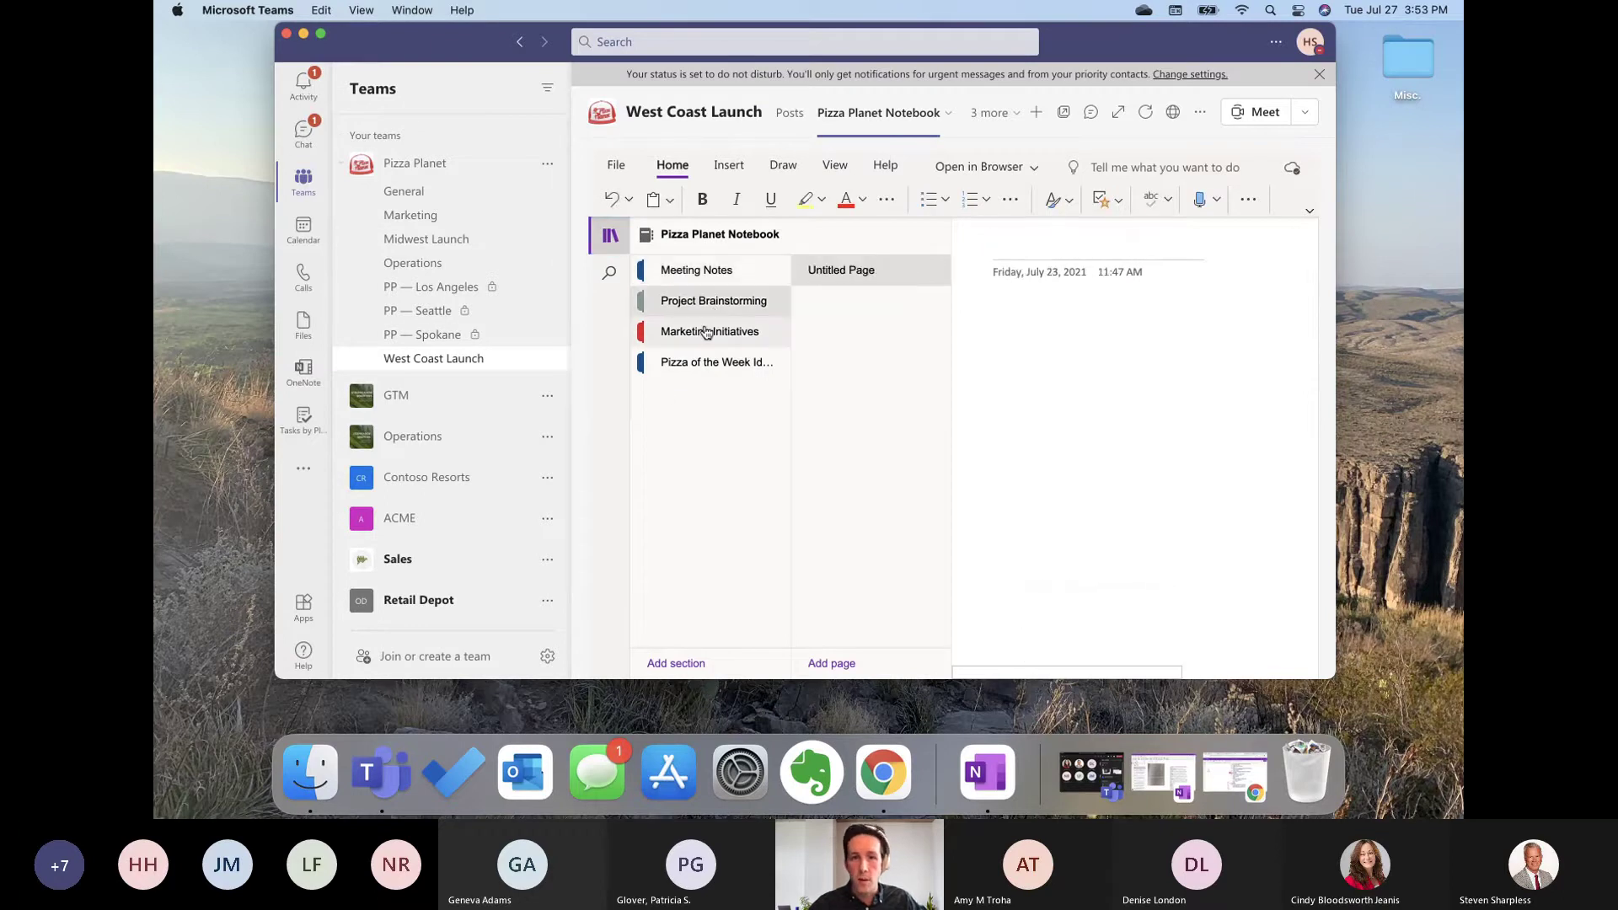
pyautogui.click(724, 337)
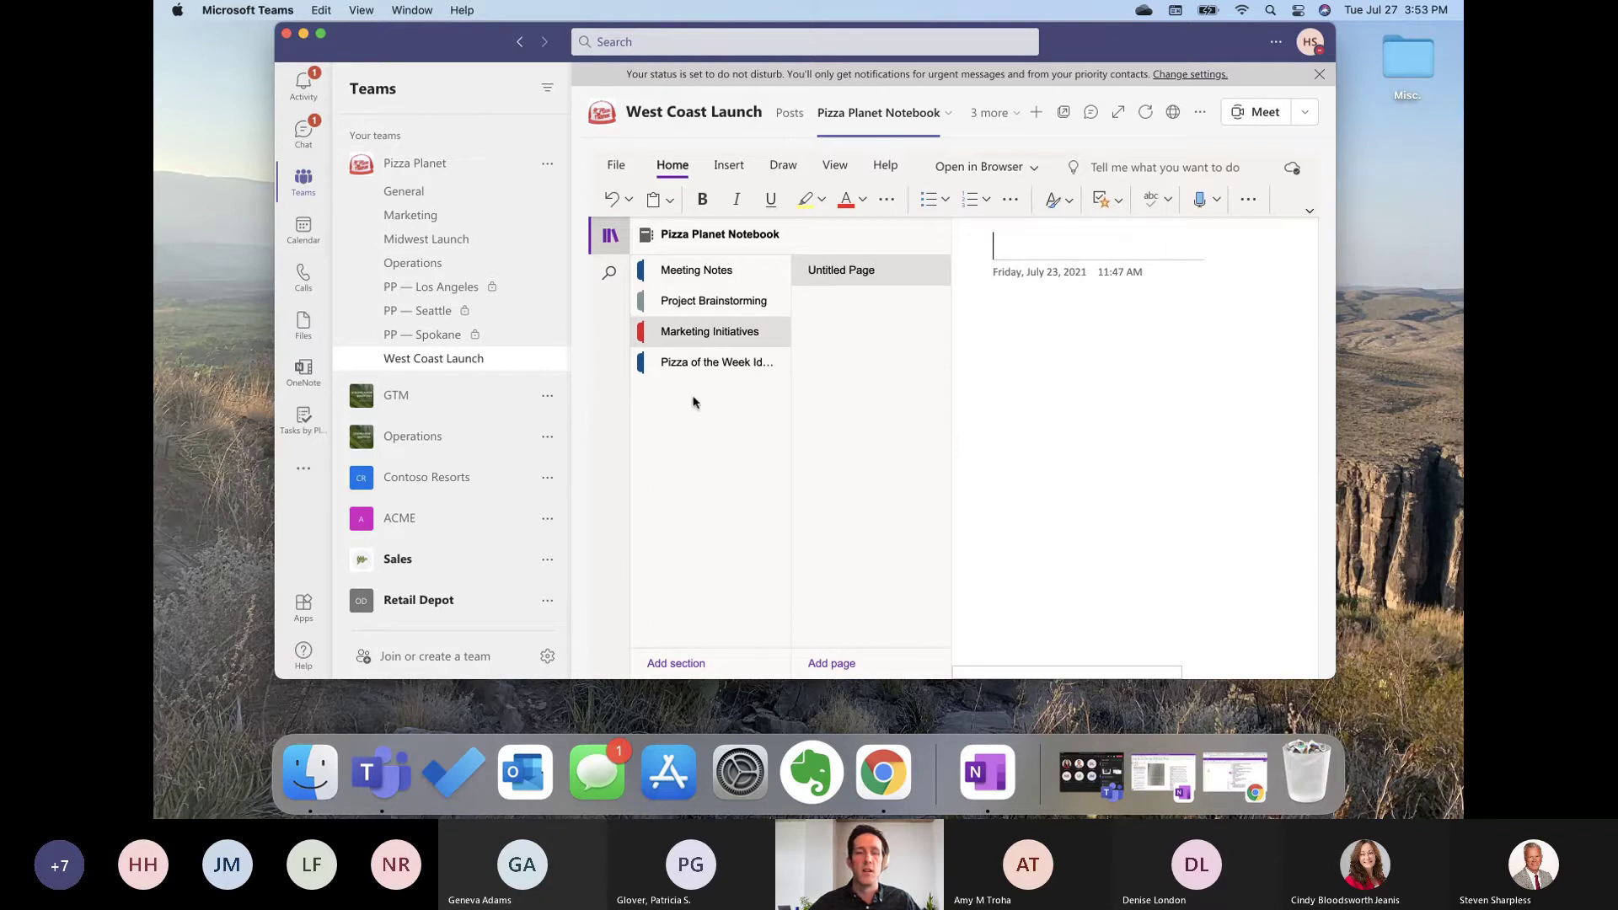
pyautogui.click(711, 371)
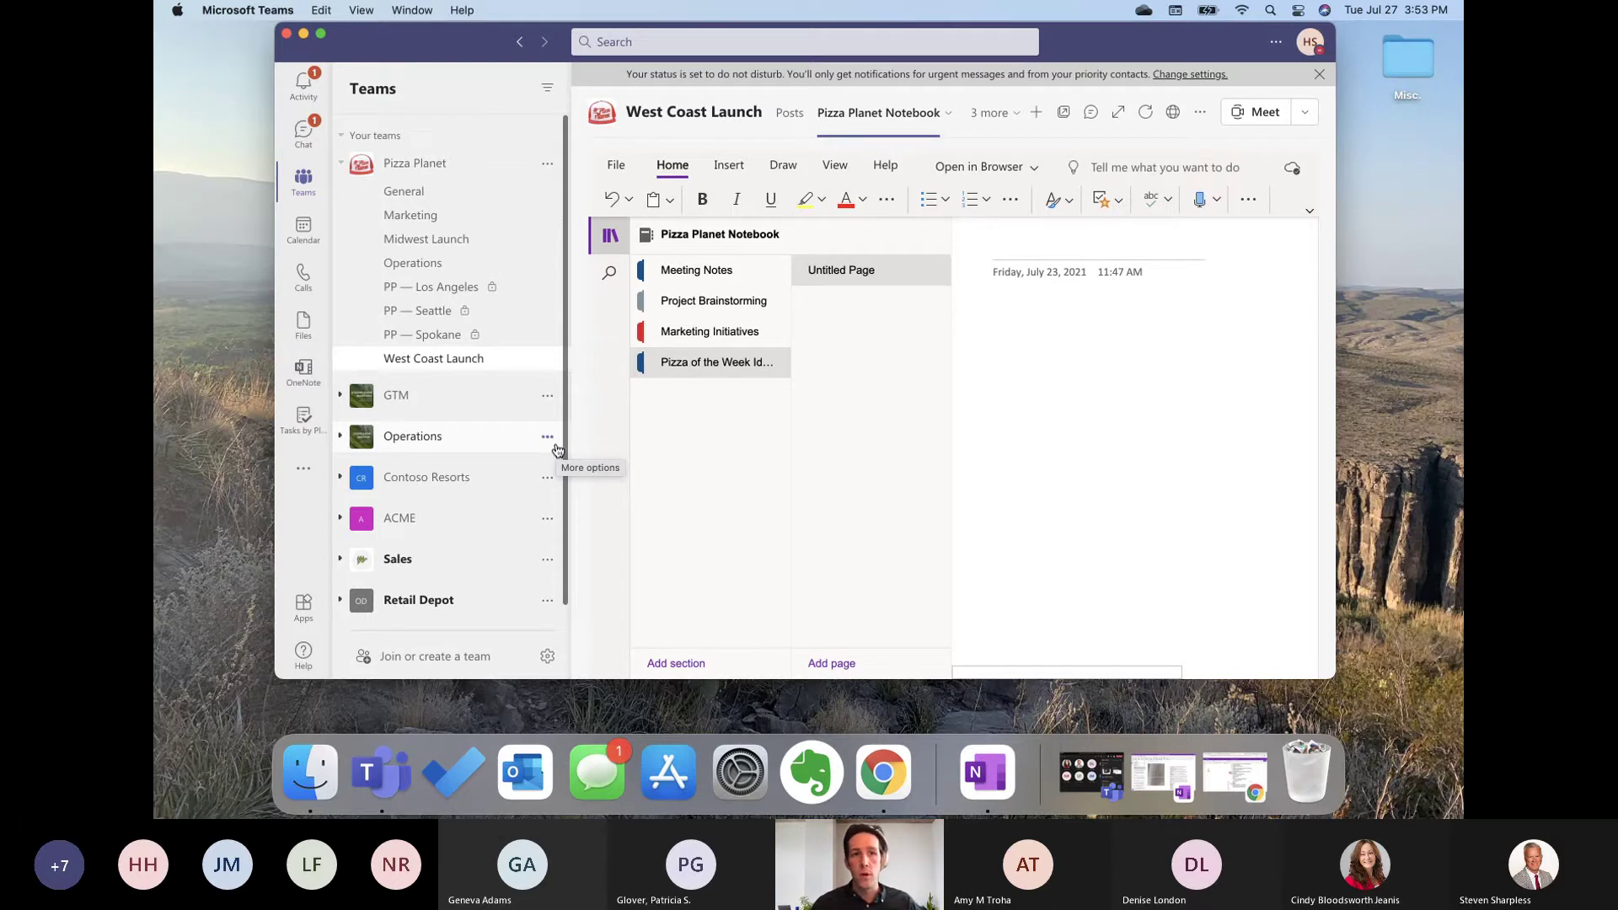
# Step: Open Pizza Planet's Marketing channel, switch back to the minimized Chrome window, and review the rest of the agenda page
pyautogui.click(446, 217)
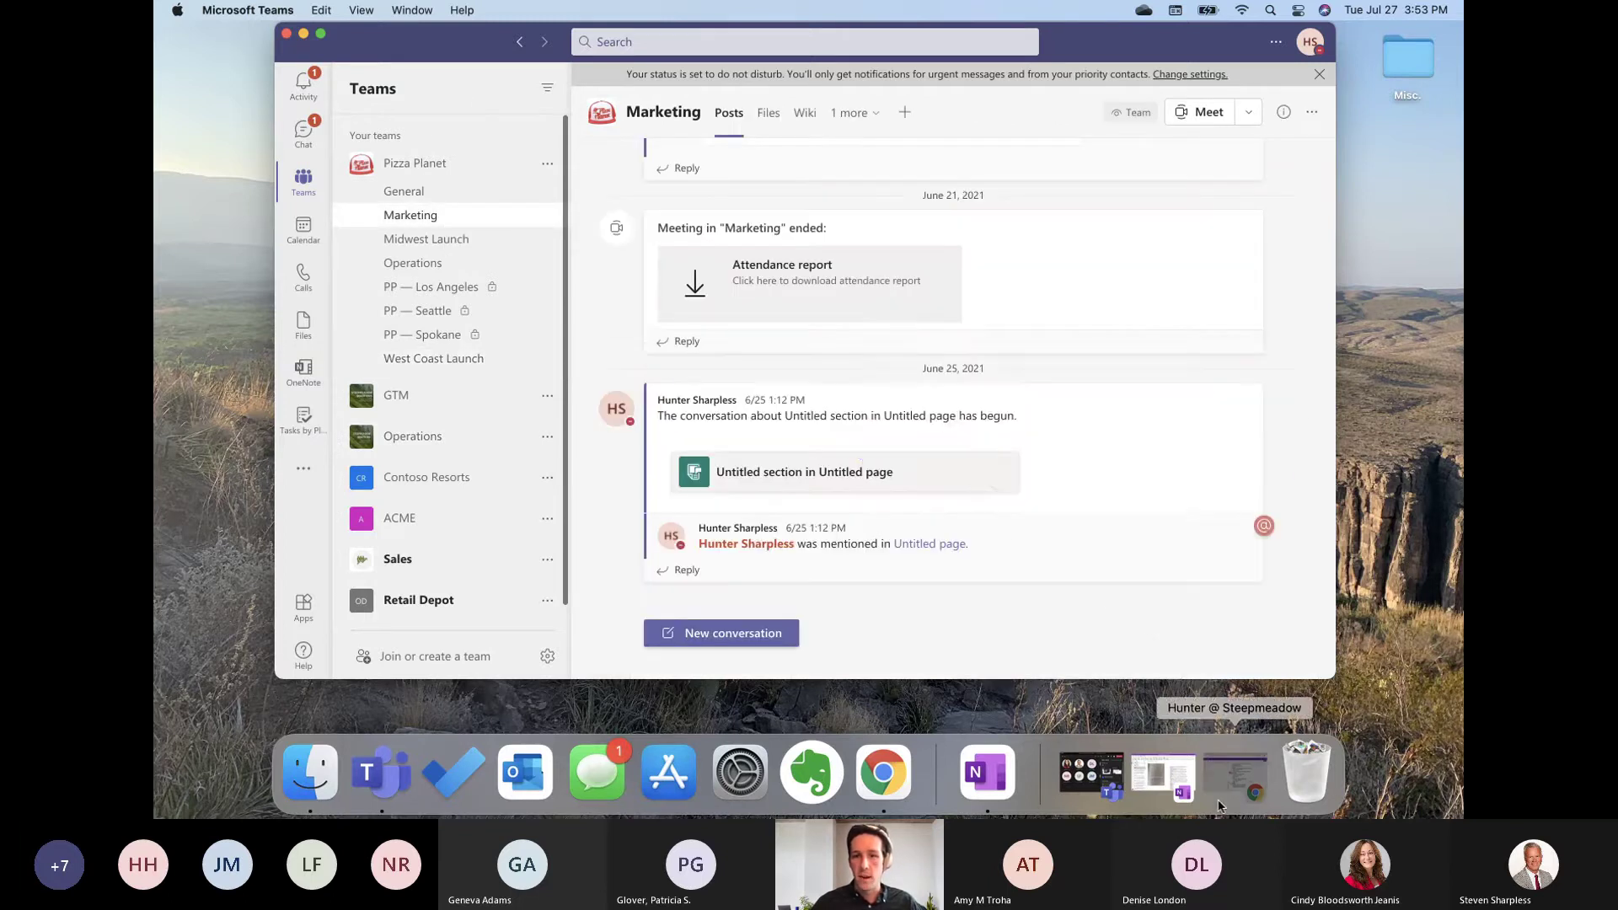
pyautogui.click(1220, 801)
pyautogui.scroll(-1, 885, 434)
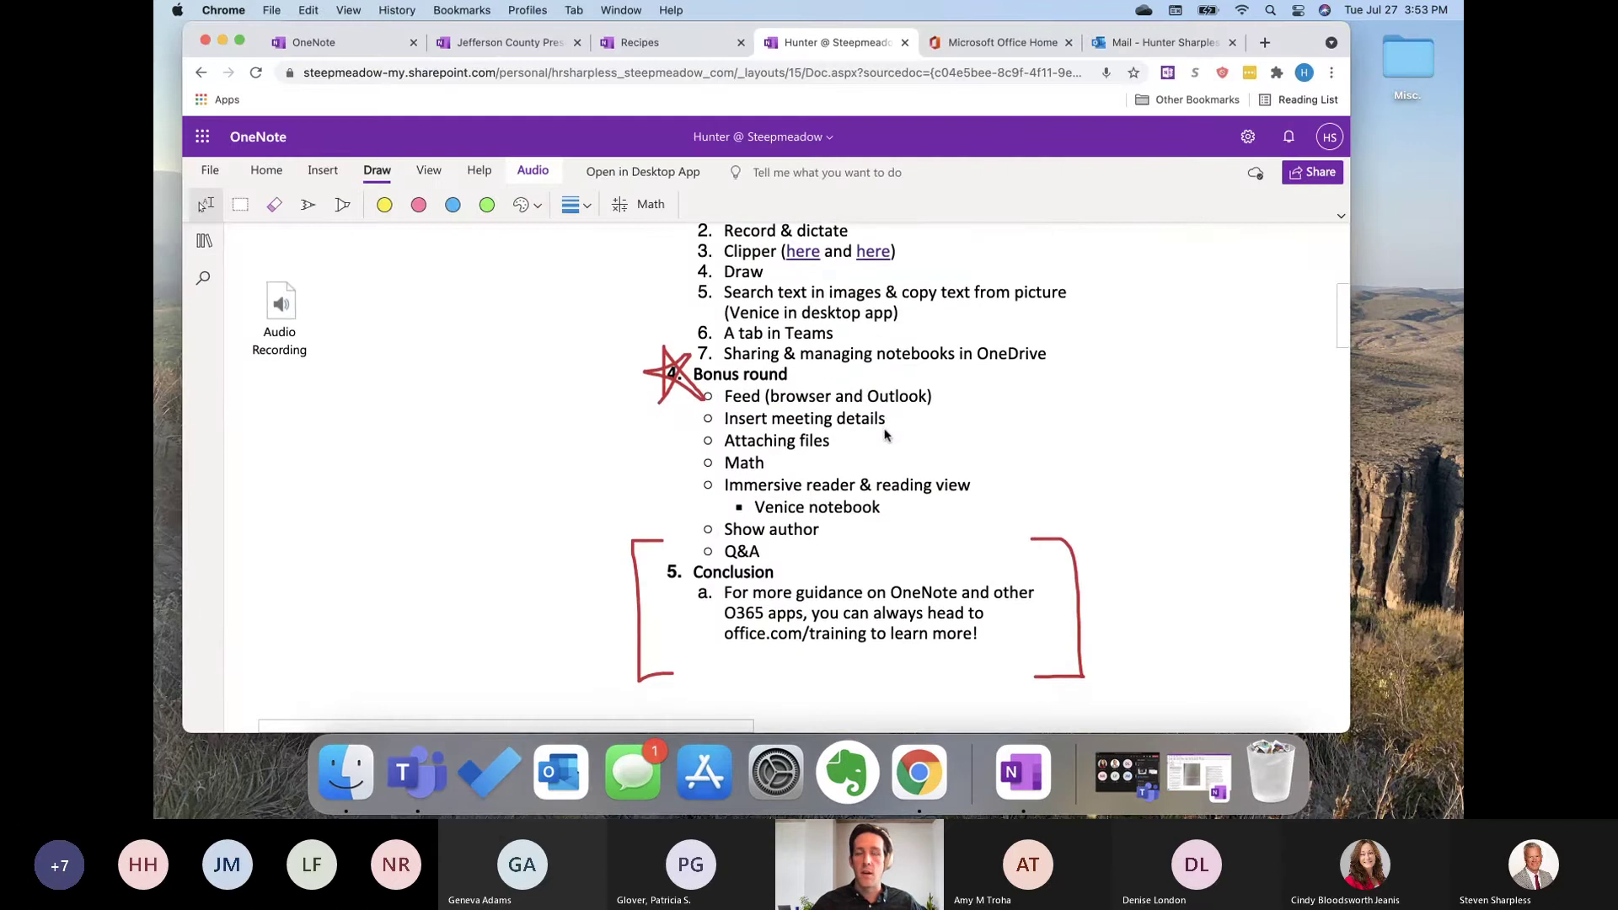
pyautogui.scroll(-2, 885, 434)
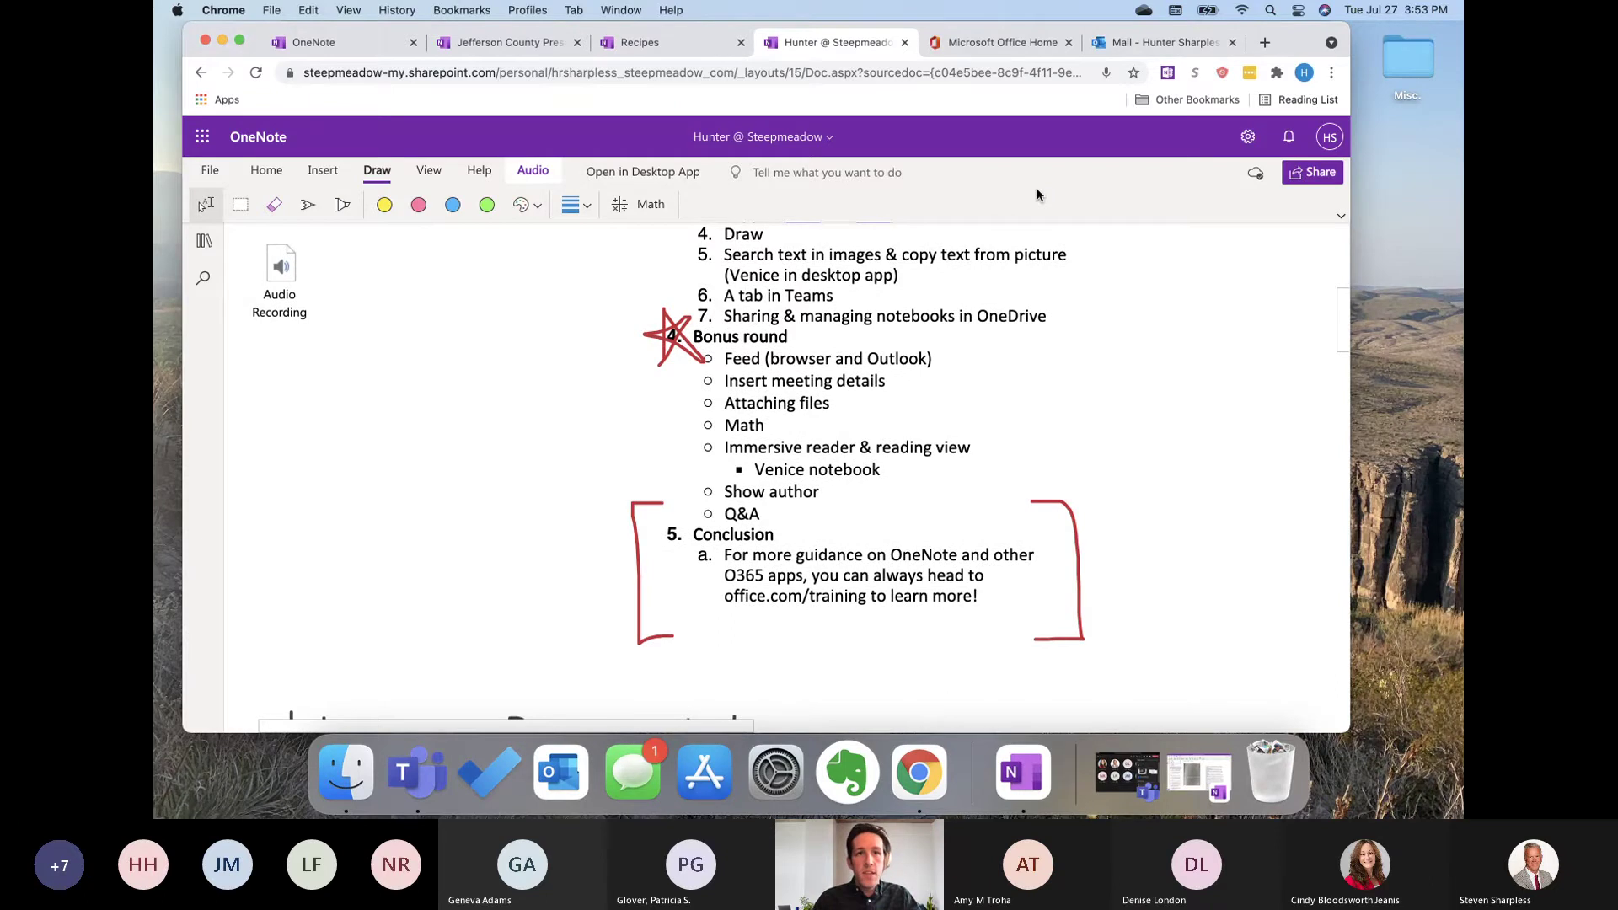
# Step: Open office.com in a new browser tab and launch OneDrive from the Office home page
pyautogui.press('super+t')
pyautogui.write('office.com')
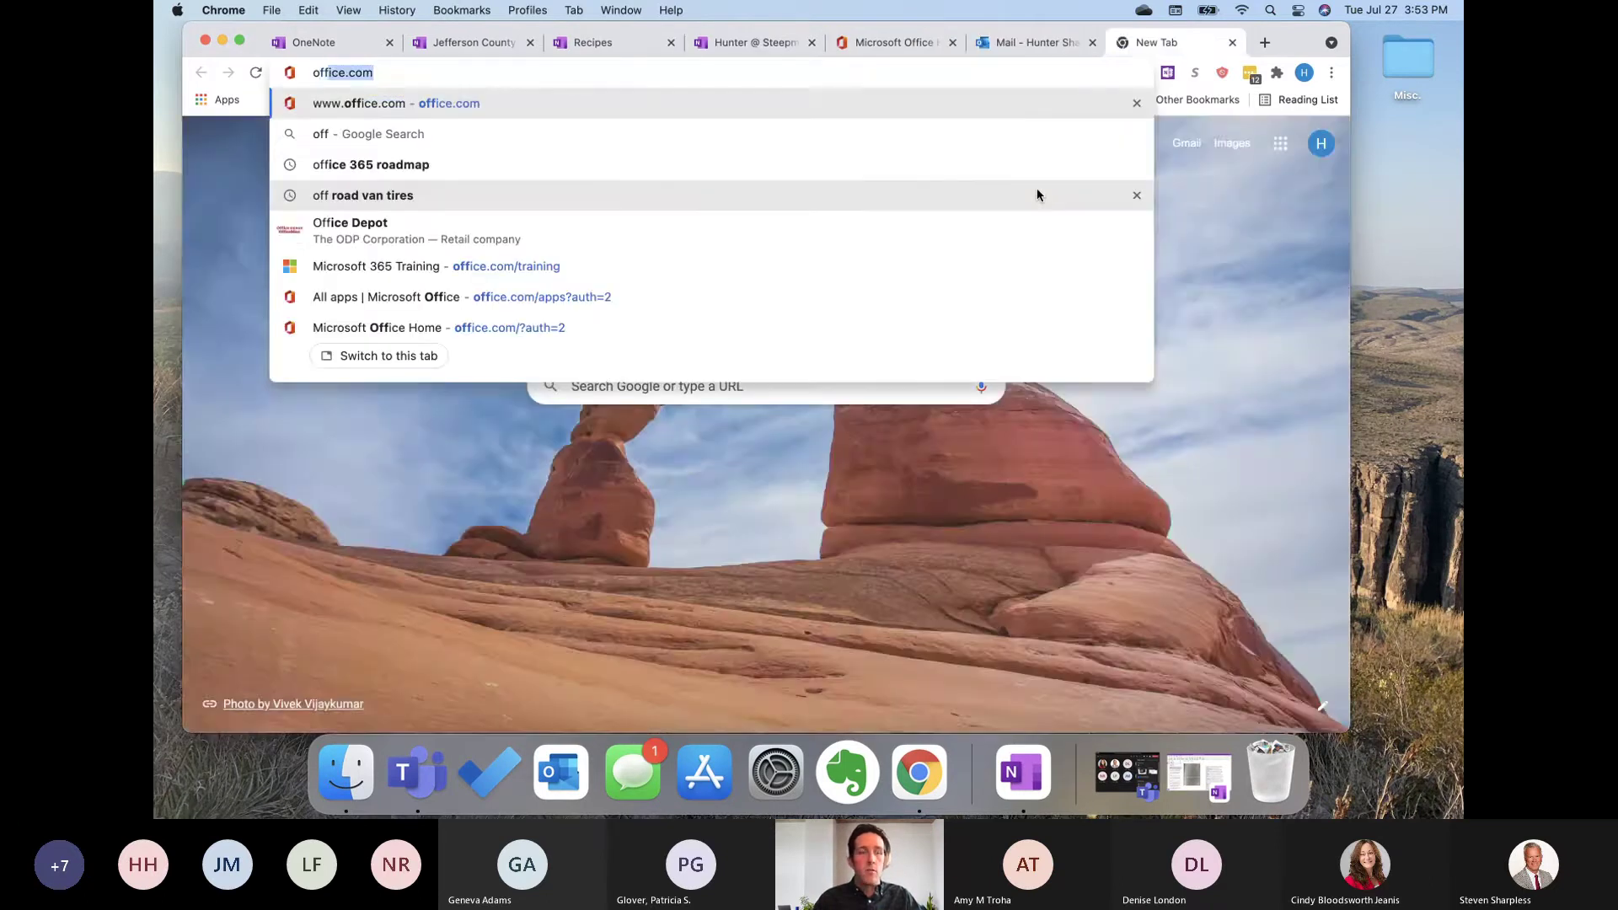
pyautogui.press('Return')
pyautogui.scroll(-2, 242, 457)
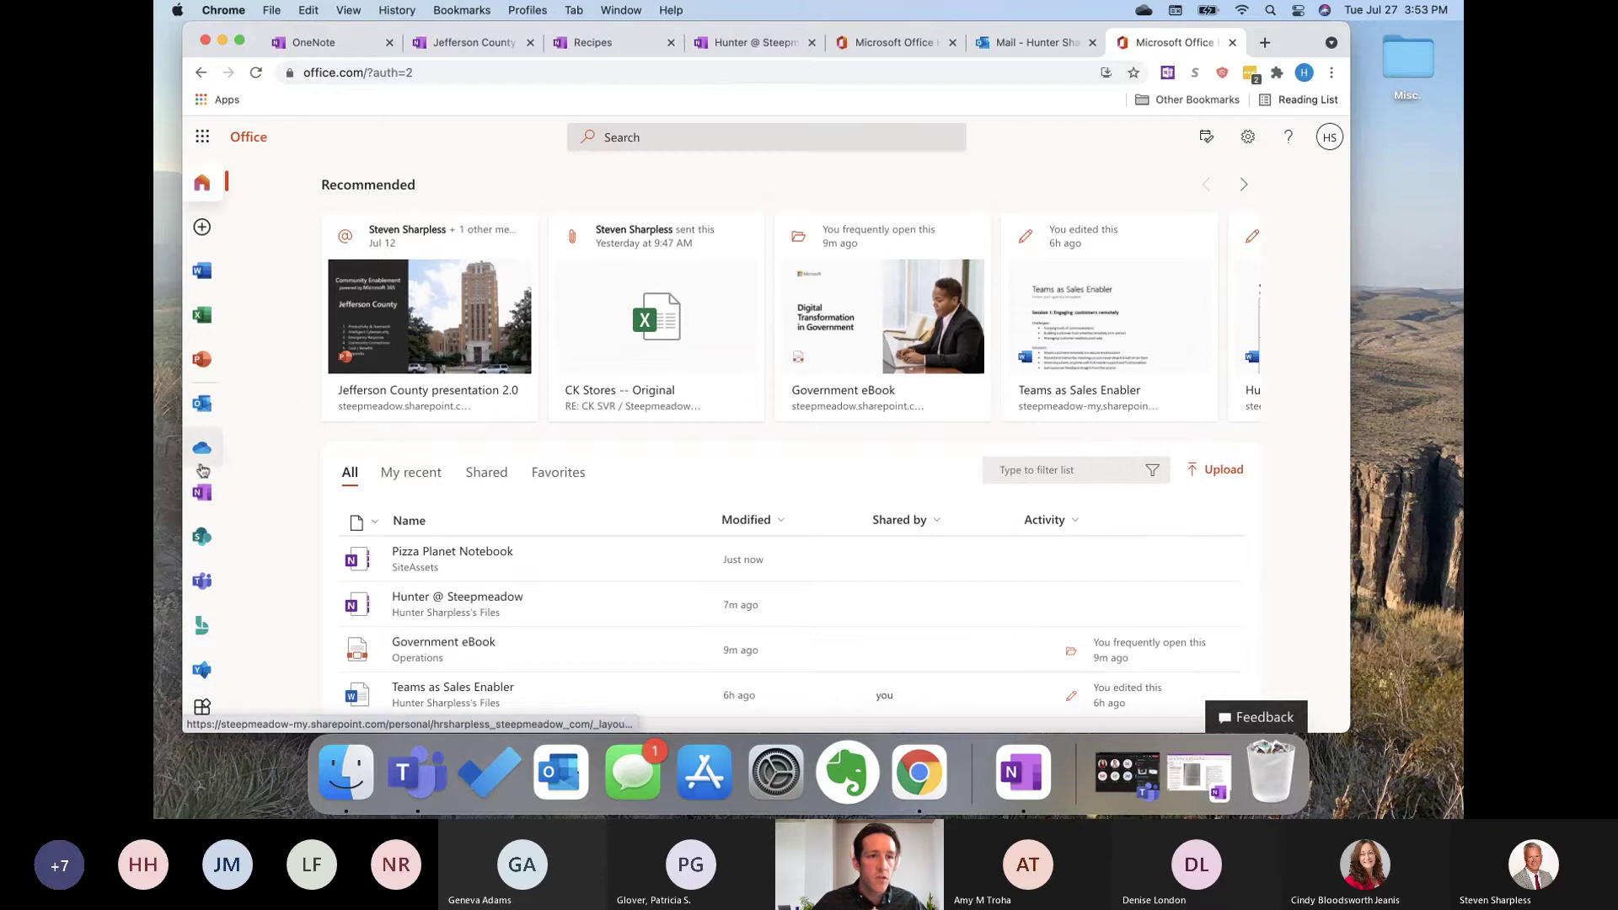
pyautogui.click(200, 455)
pyautogui.moveTo(1280, 42); pyautogui.dragTo(1326, 43)
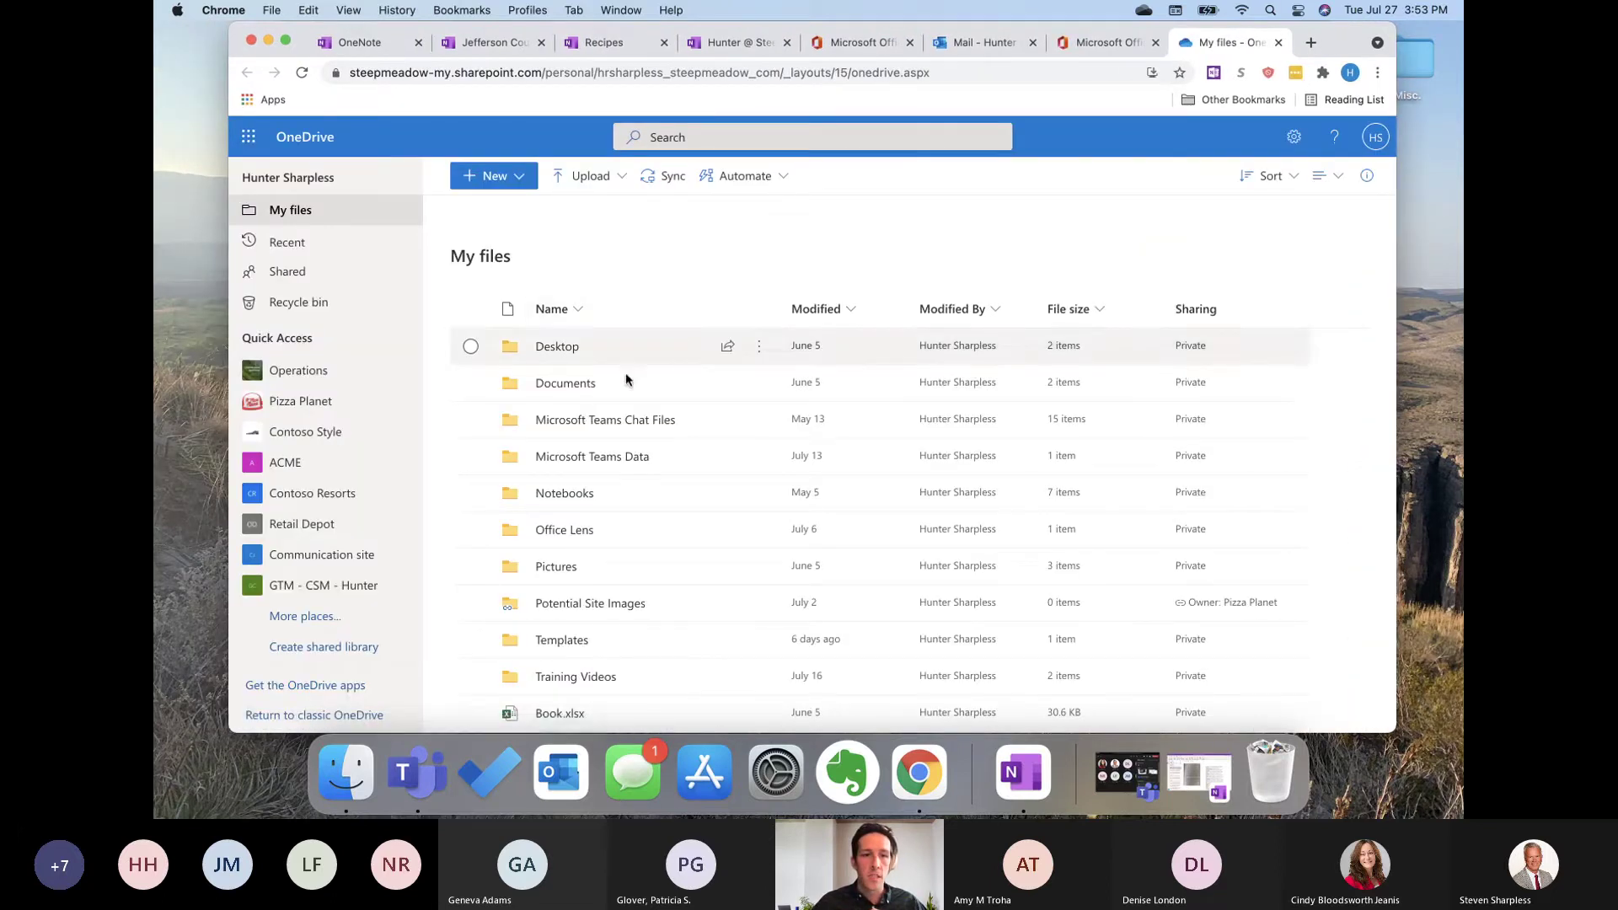
# Step: Open the Notebooks folder in OneDrive's My files to show the stored OneNote notebooks
pyautogui.scroll(-2, 608, 387)
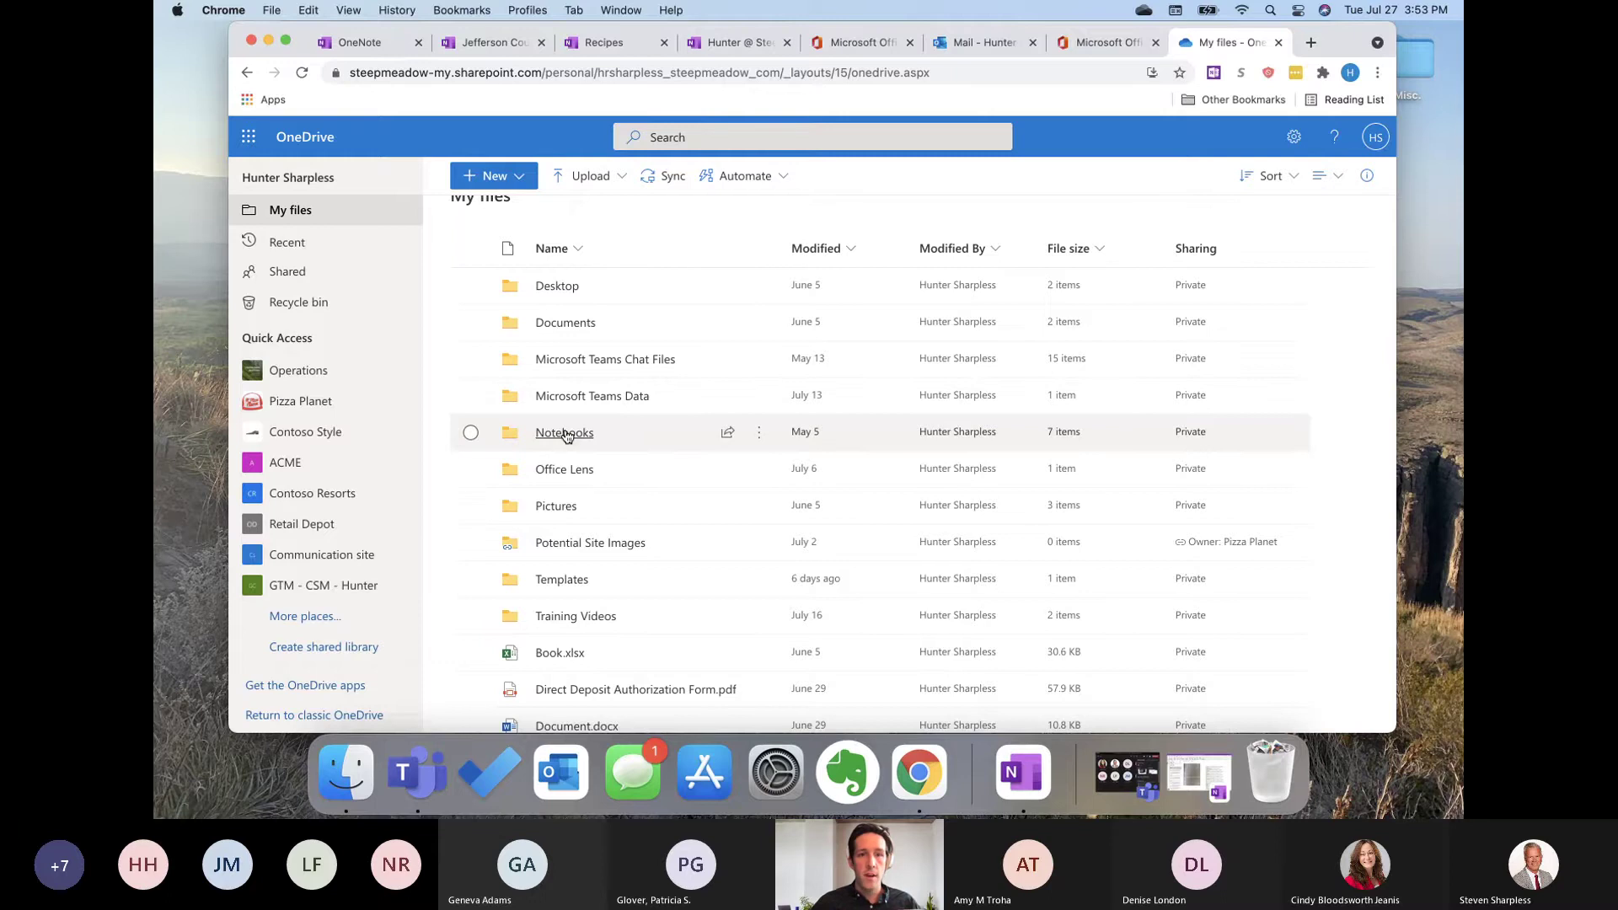
pyautogui.scroll(1, 565, 433)
pyautogui.scroll(-2, 565, 434)
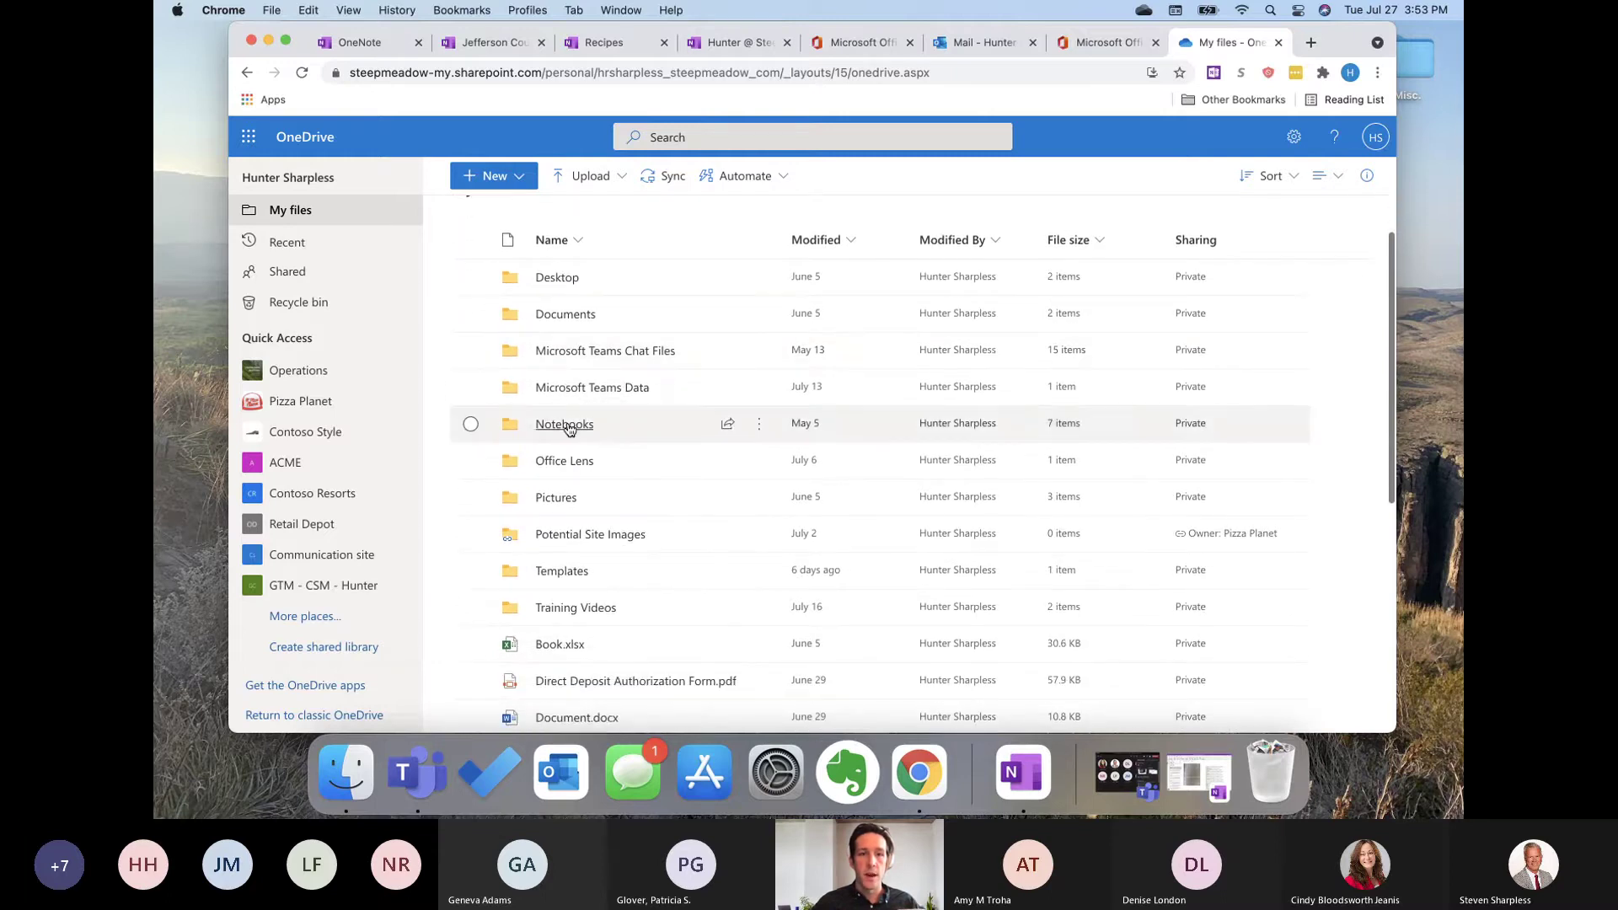
pyautogui.click(565, 428)
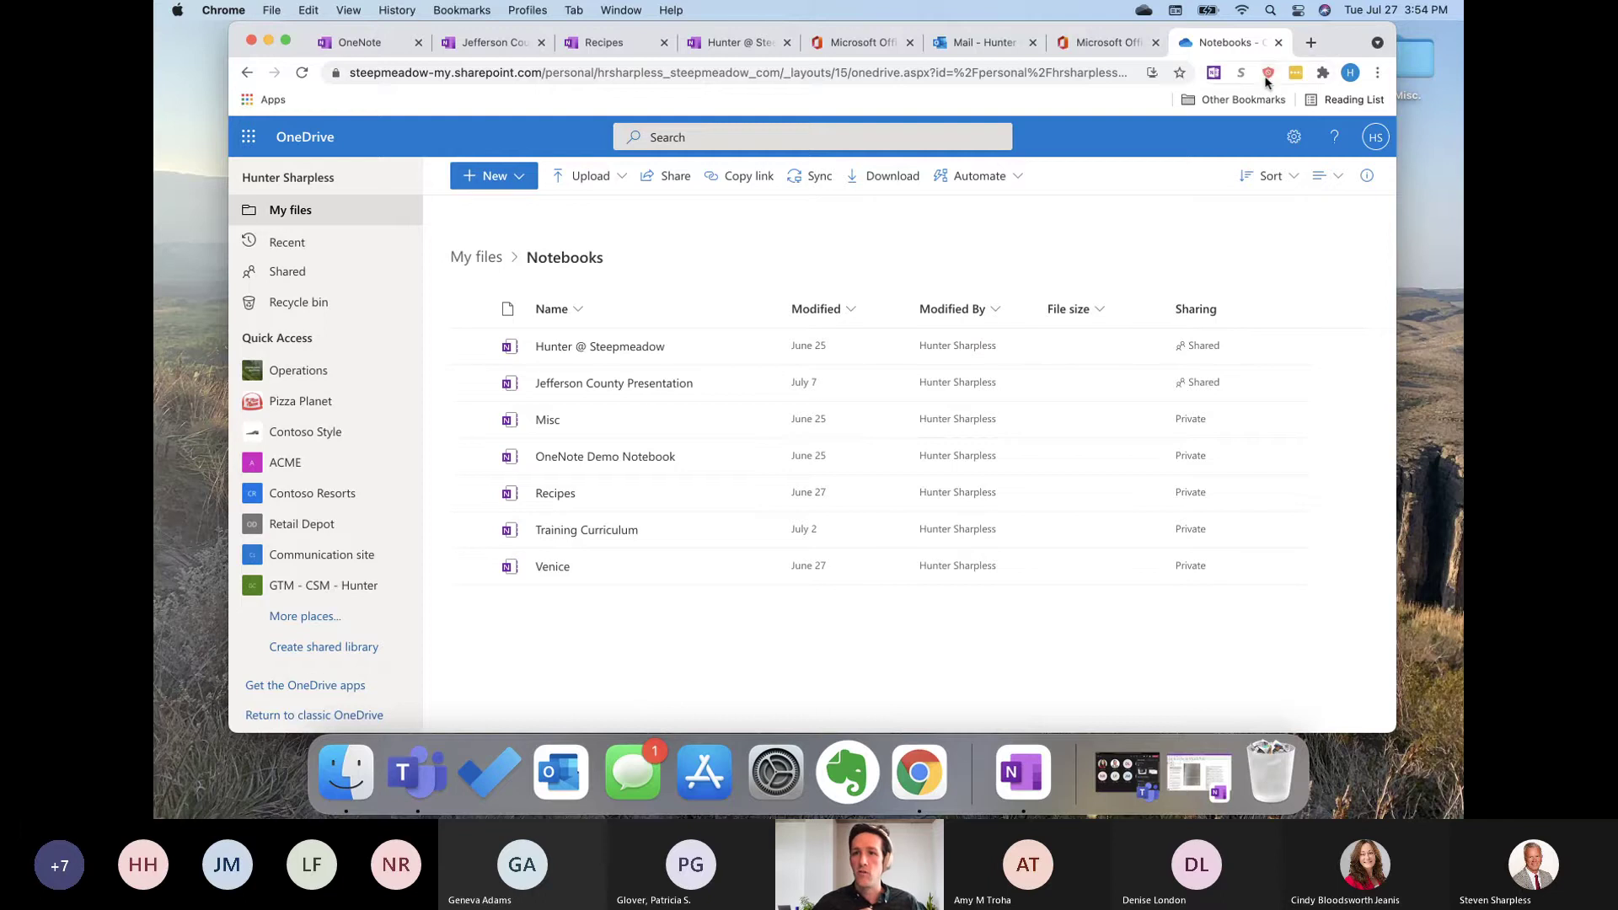
# Step: Return to the agenda page in the OneNote notebook and review the Bonus round items
pyautogui.click(731, 44)
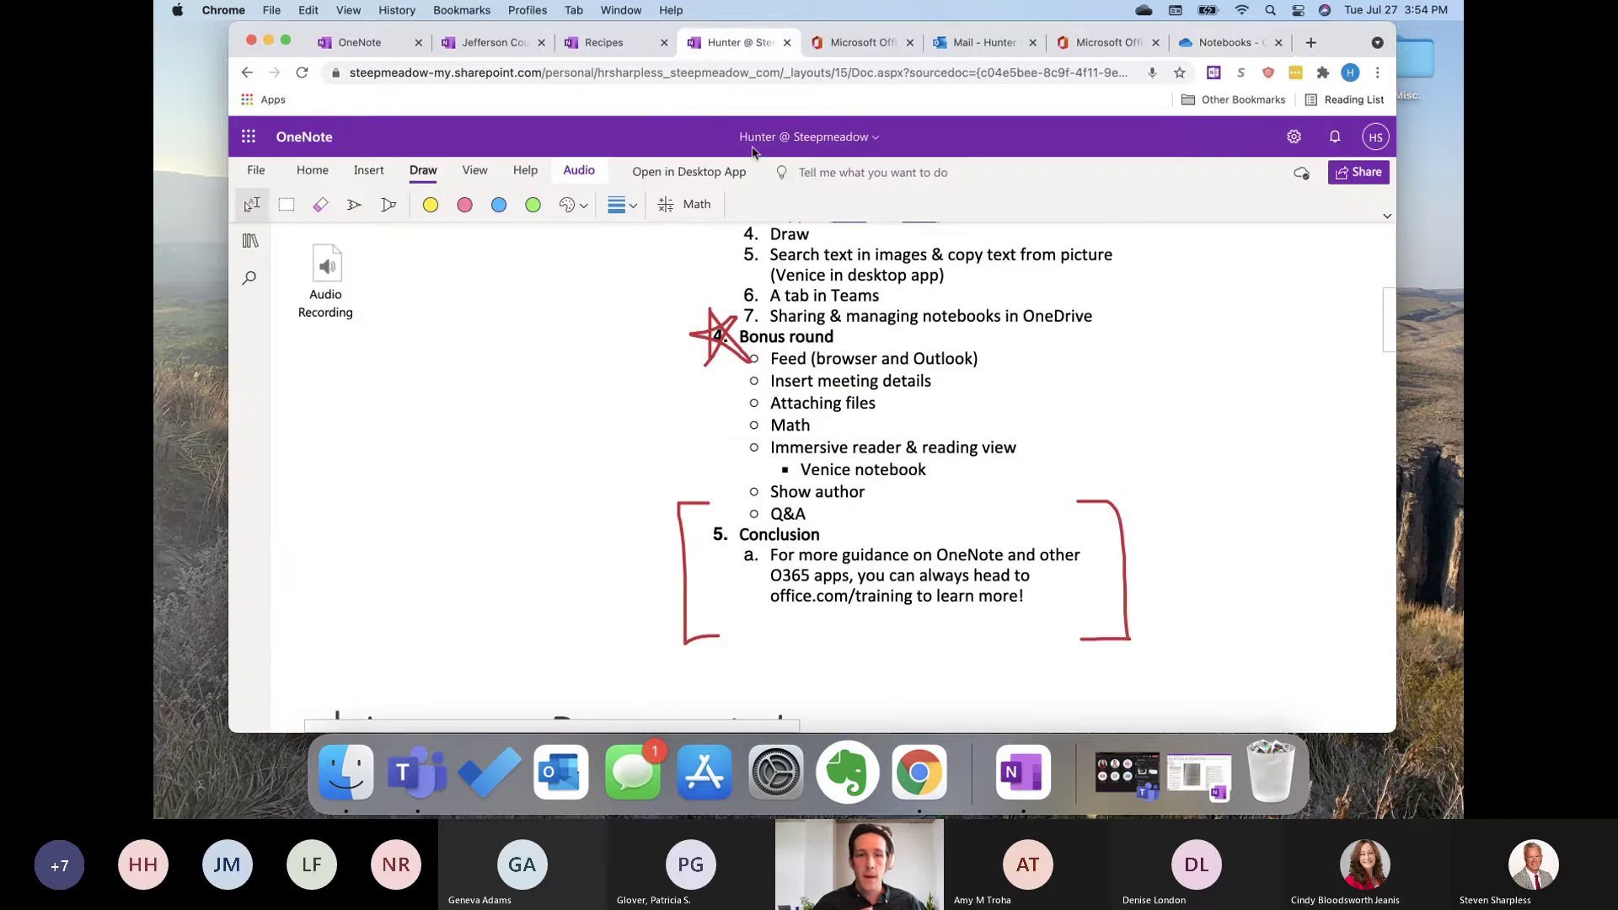
pyautogui.scroll(2, 781, 443)
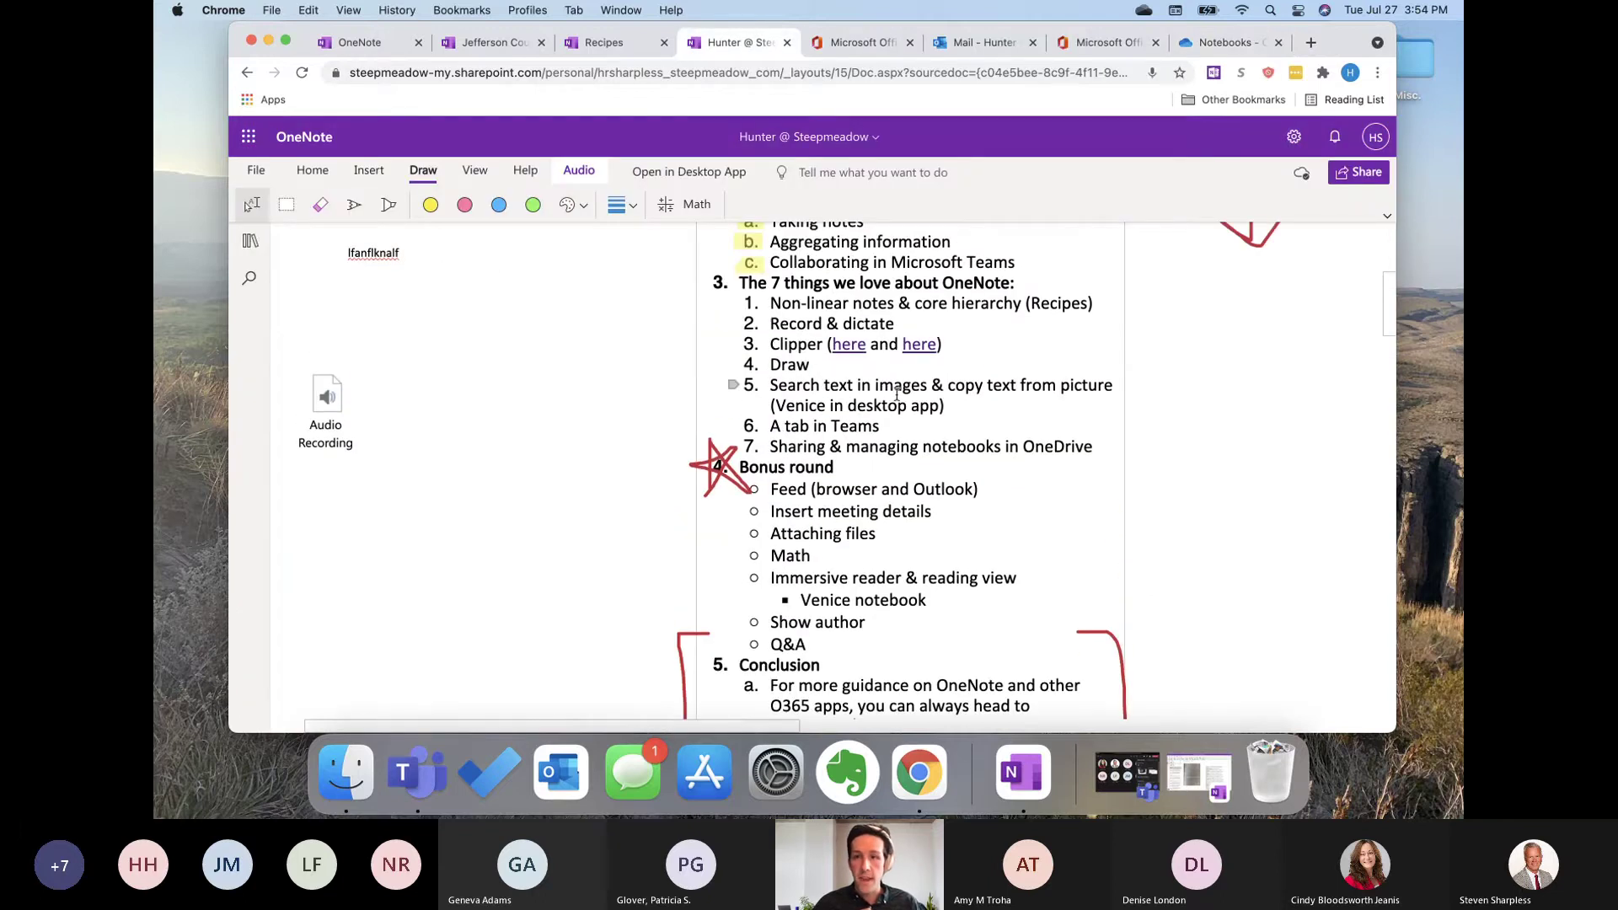
pyautogui.scroll(-1, 897, 396)
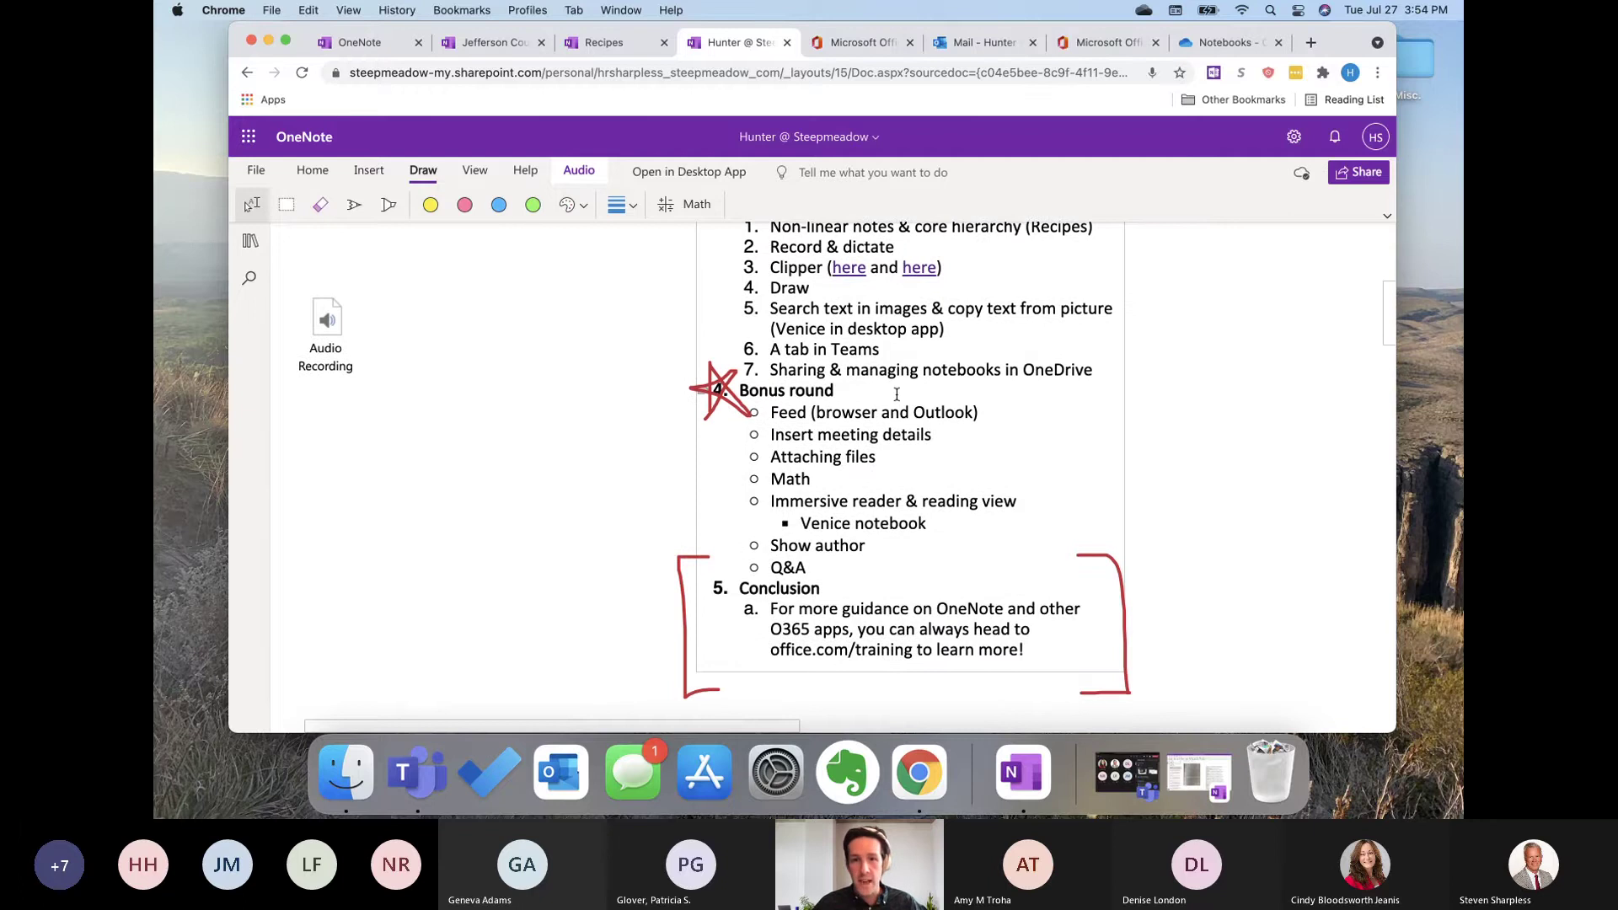
pyautogui.scroll(-1, 841, 412)
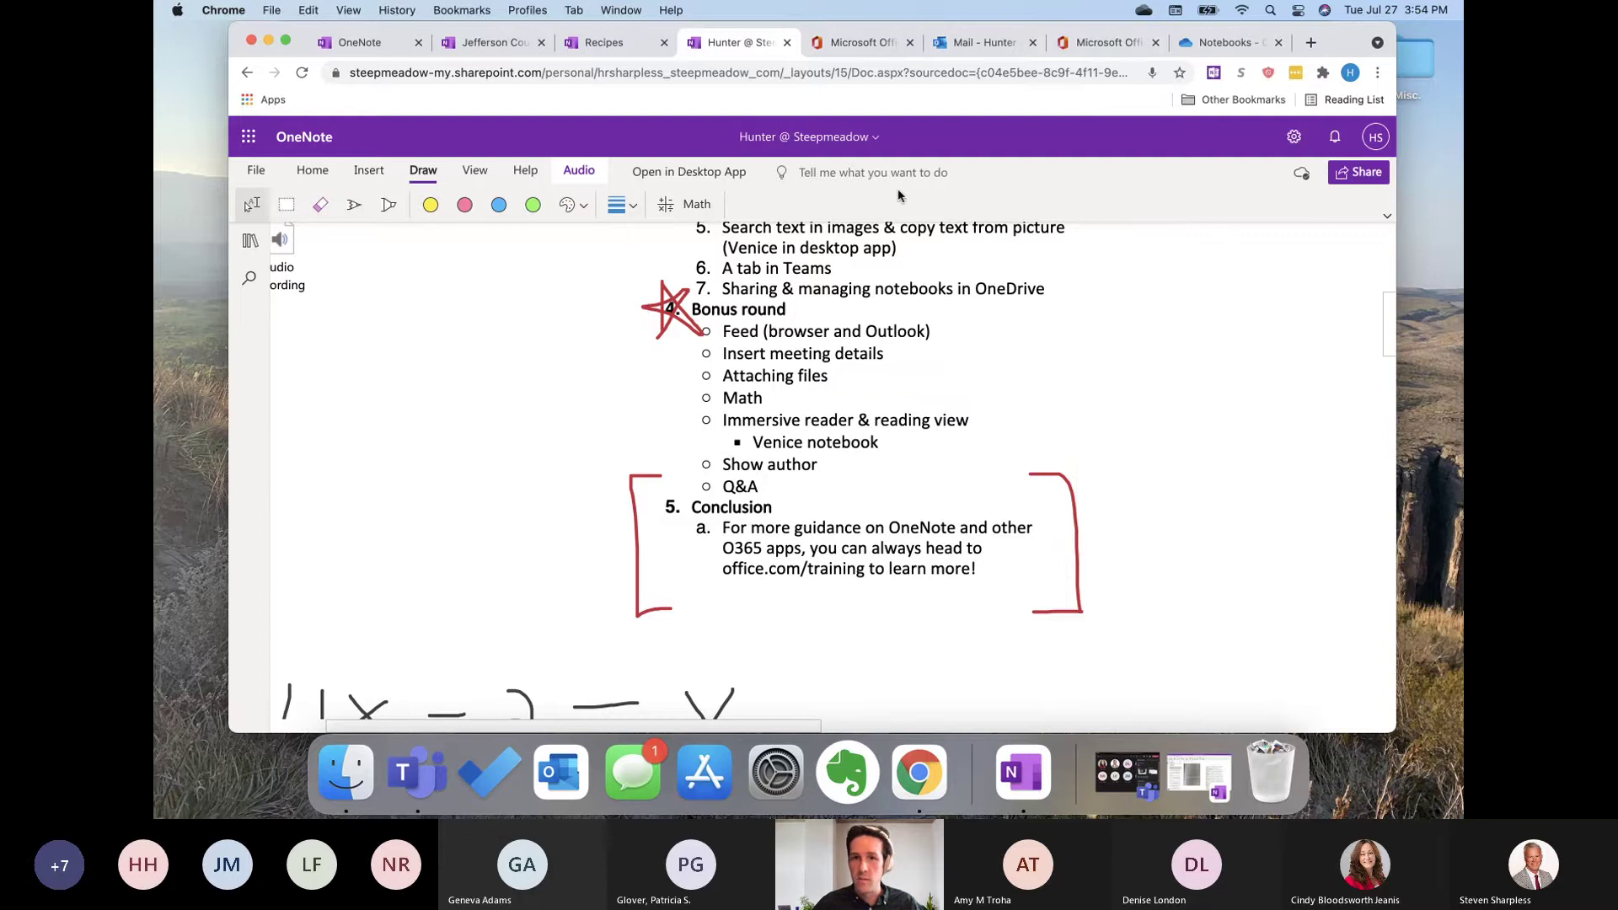
# Step: Show the OneNote Feed beside the agenda page and look through its recent notes and sticky notes
pyautogui.click(311, 176)
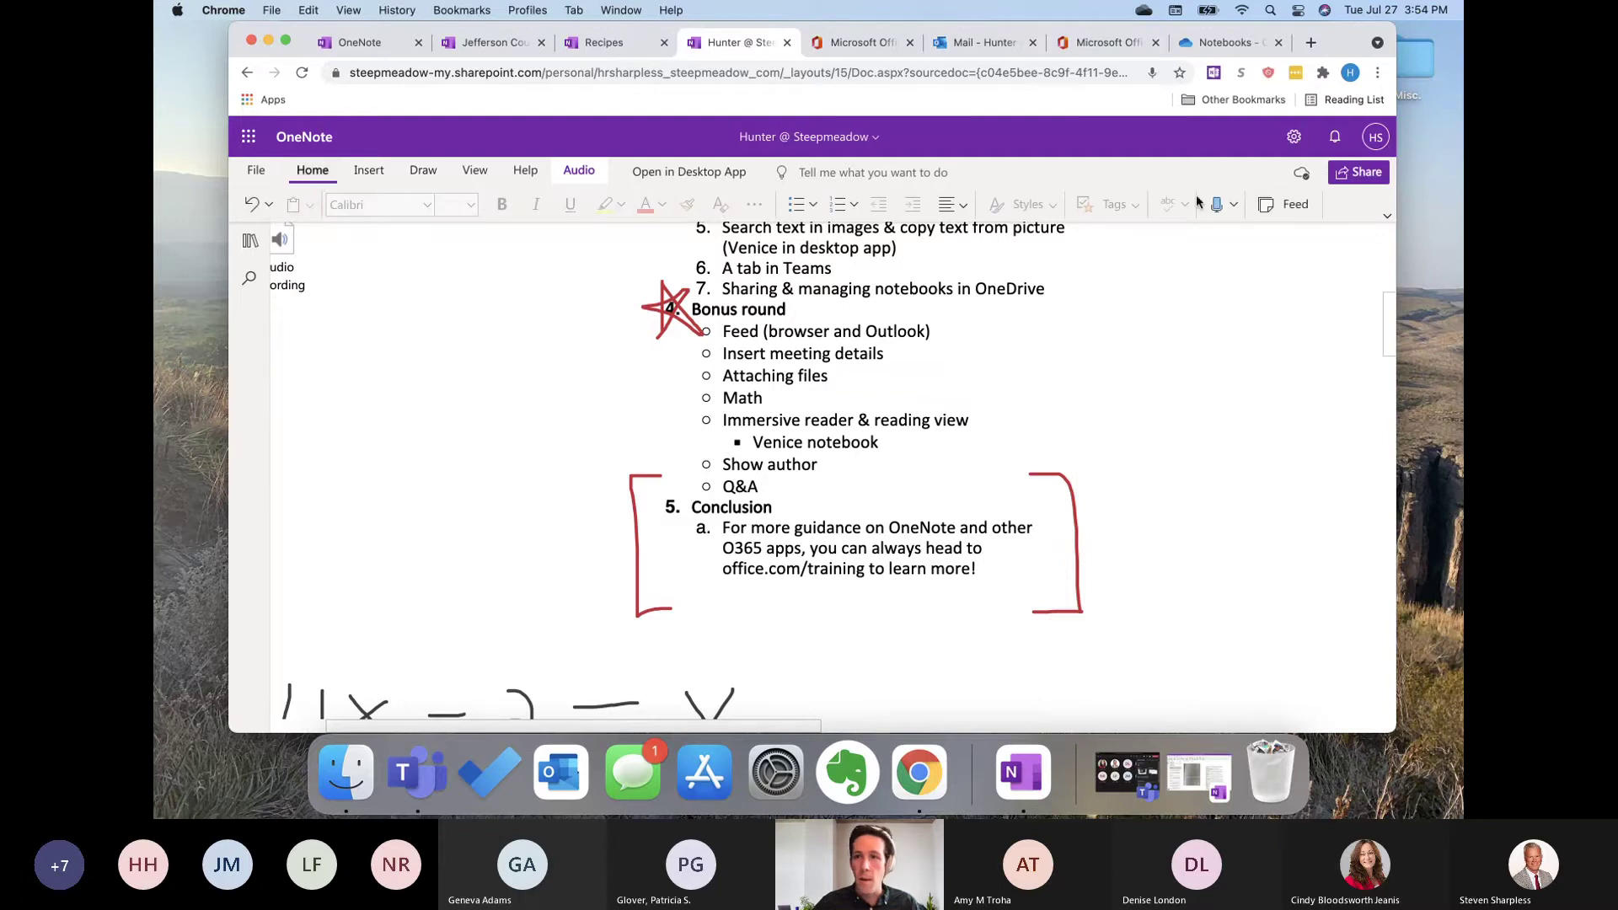
pyautogui.click(1289, 211)
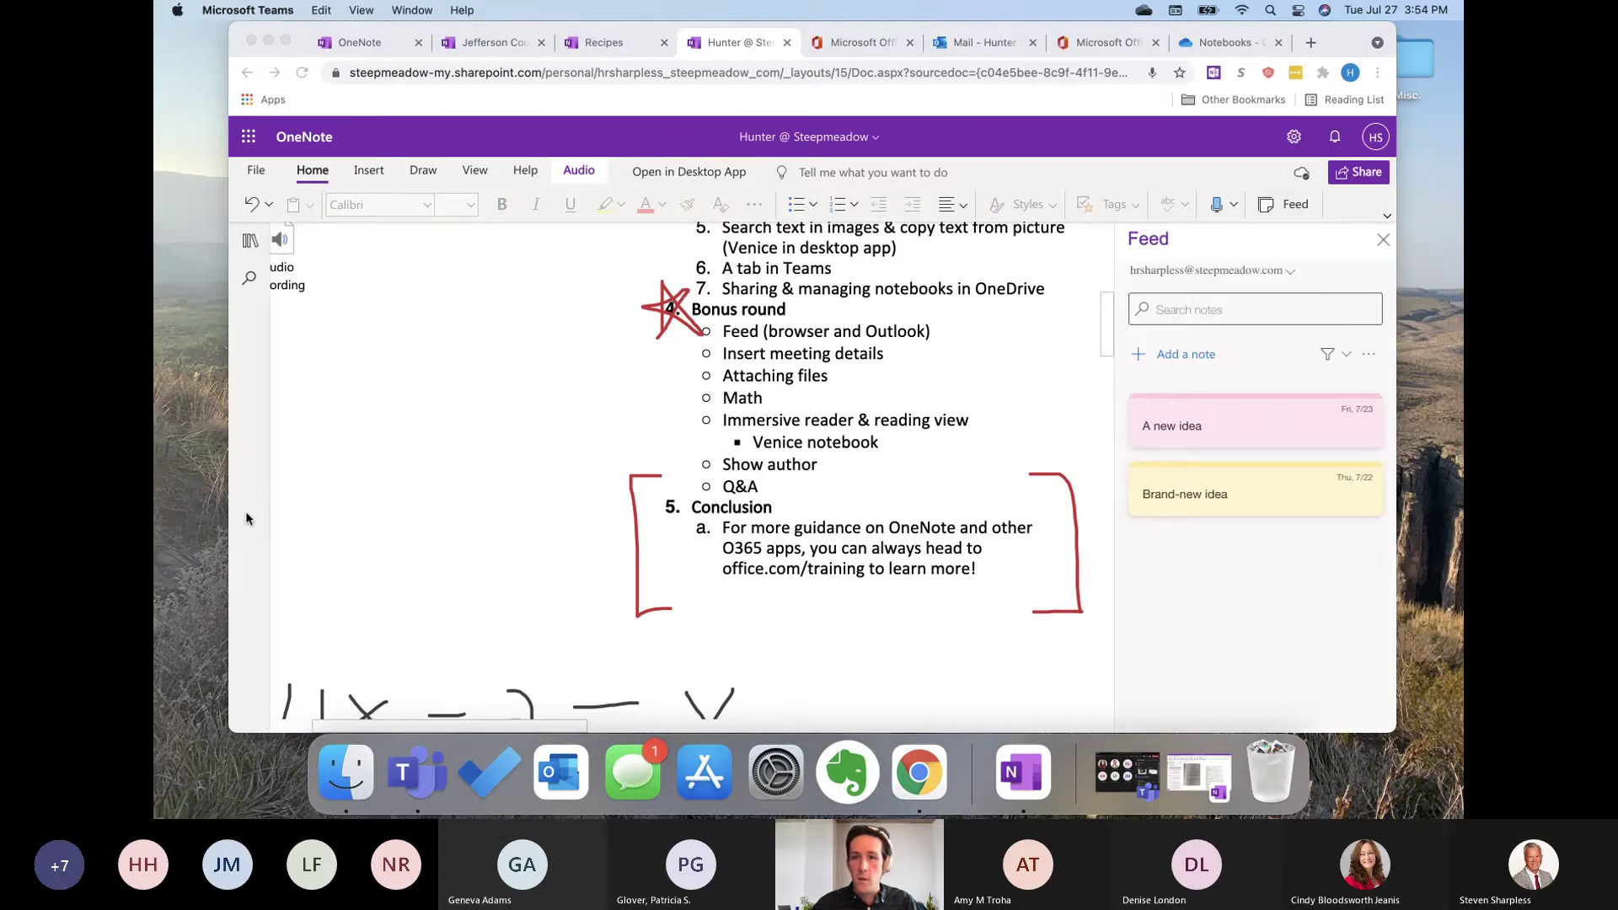
pyautogui.scroll(-5, 1262, 531)
pyautogui.scroll(-9, 1263, 529)
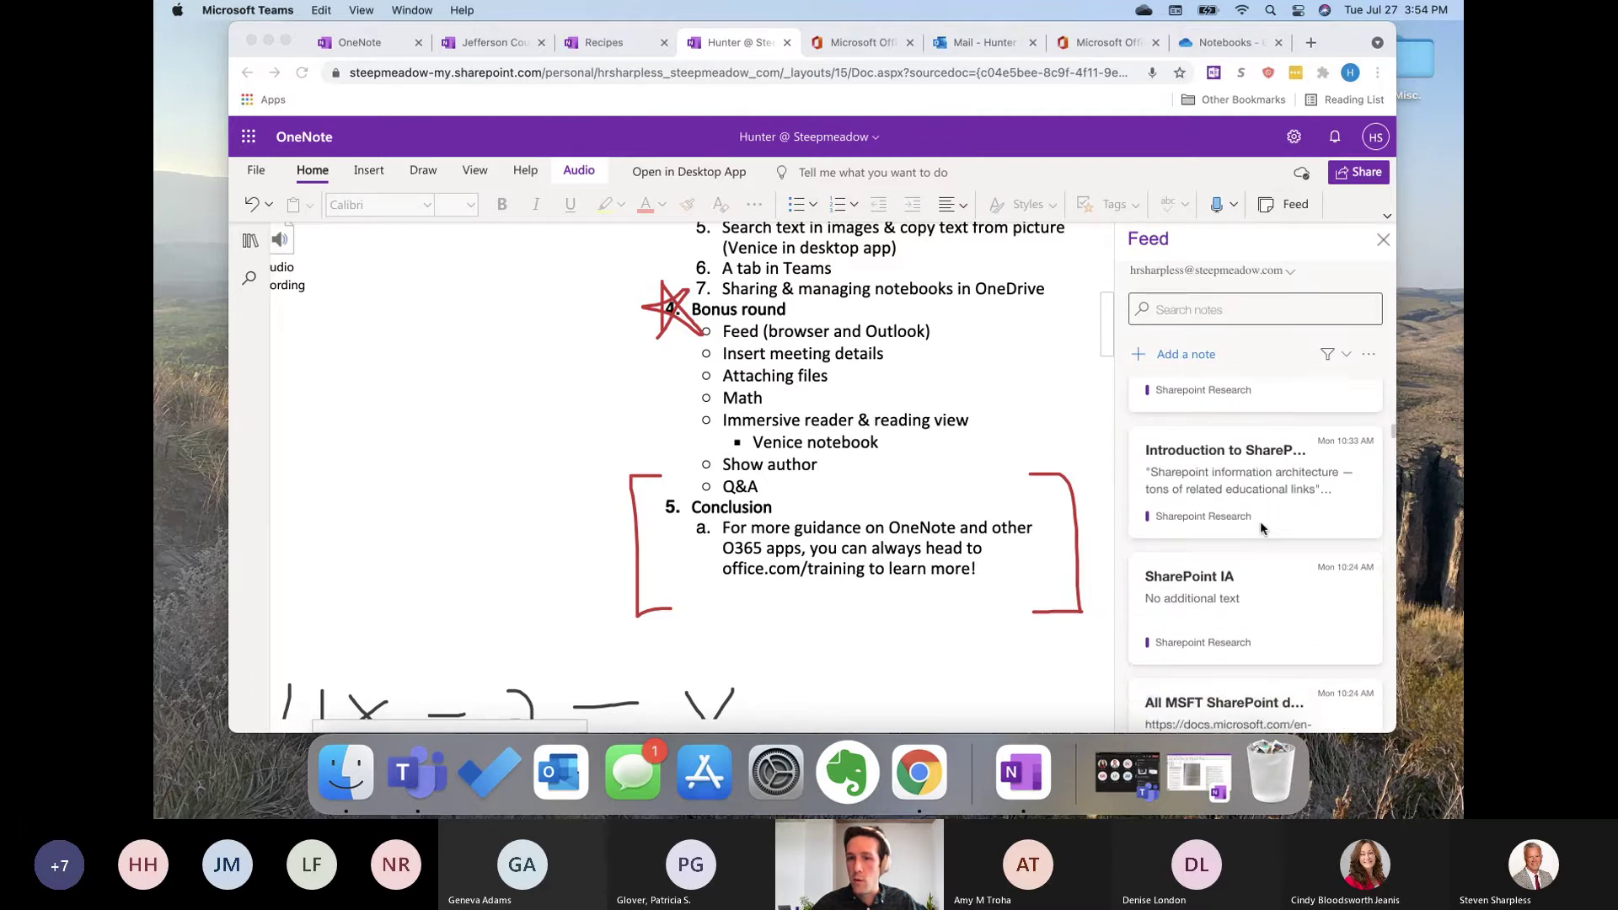
pyautogui.scroll(12, 1262, 529)
pyautogui.scroll(2, 1262, 528)
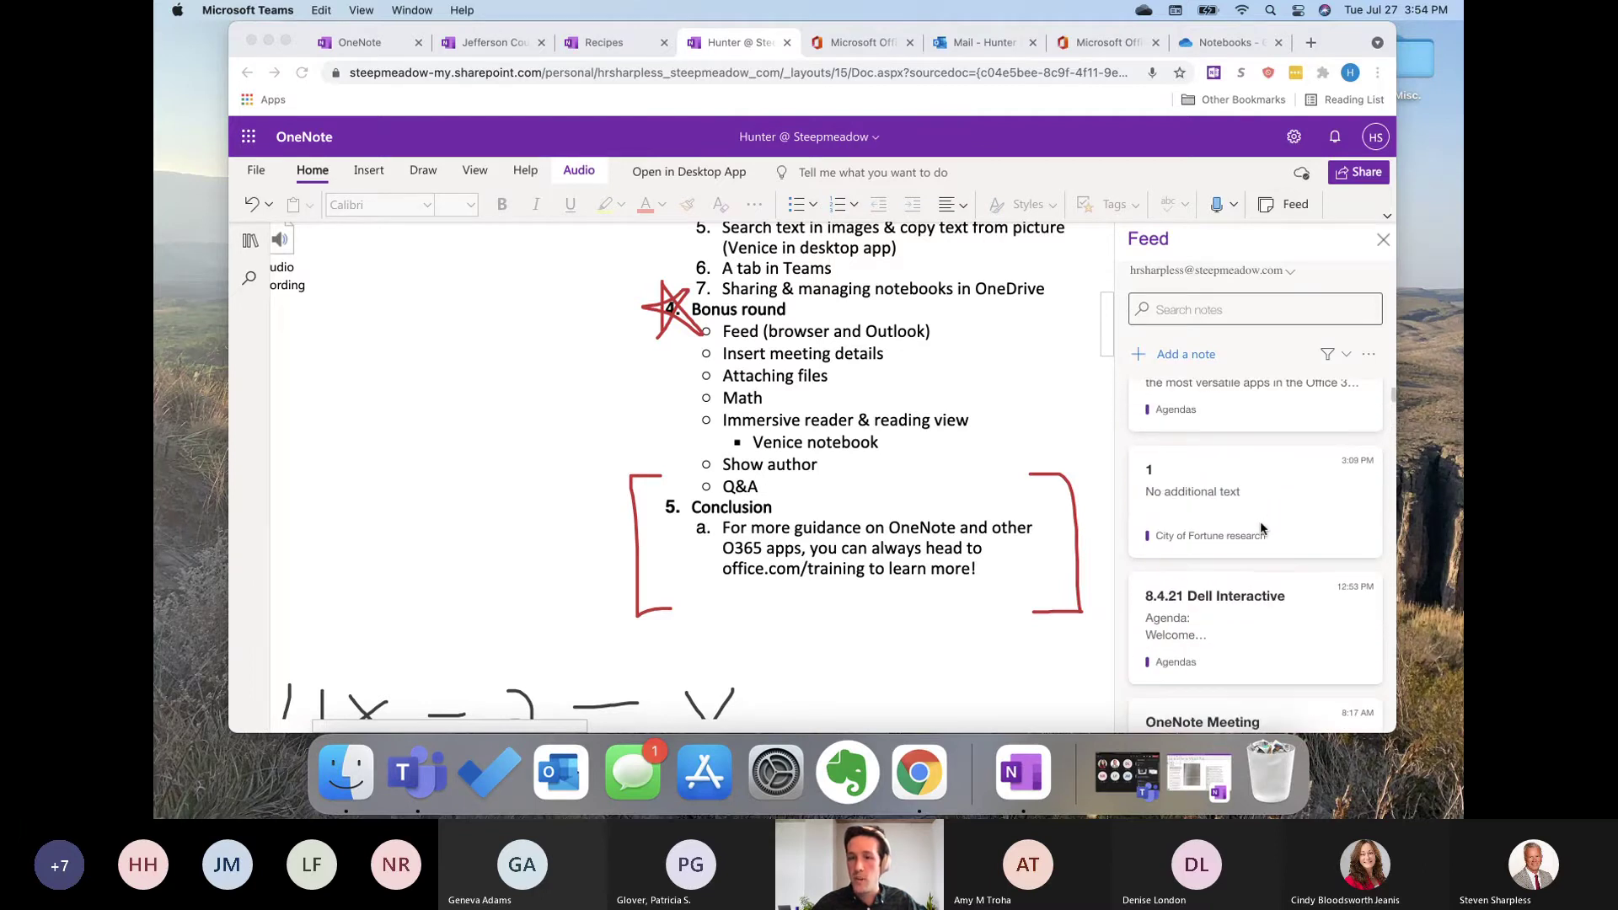
pyautogui.scroll(3, 1262, 528)
pyautogui.scroll(-2, 1204, 615)
pyautogui.scroll(2, 1204, 615)
pyautogui.scroll(-10, 1239, 498)
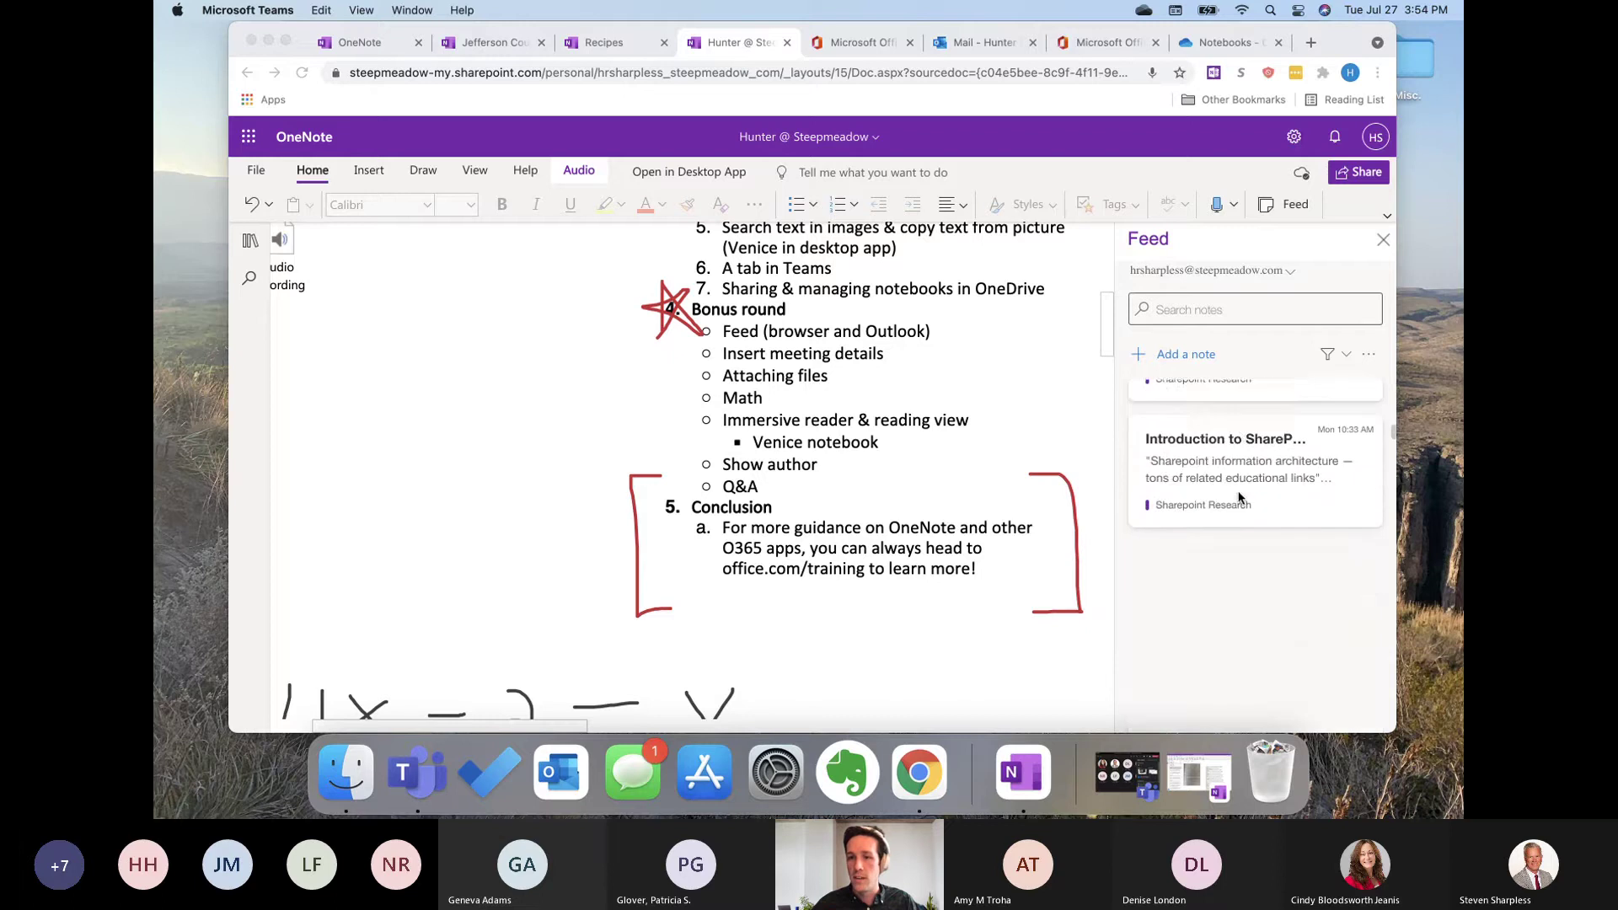
pyautogui.scroll(-1, 1202, 434)
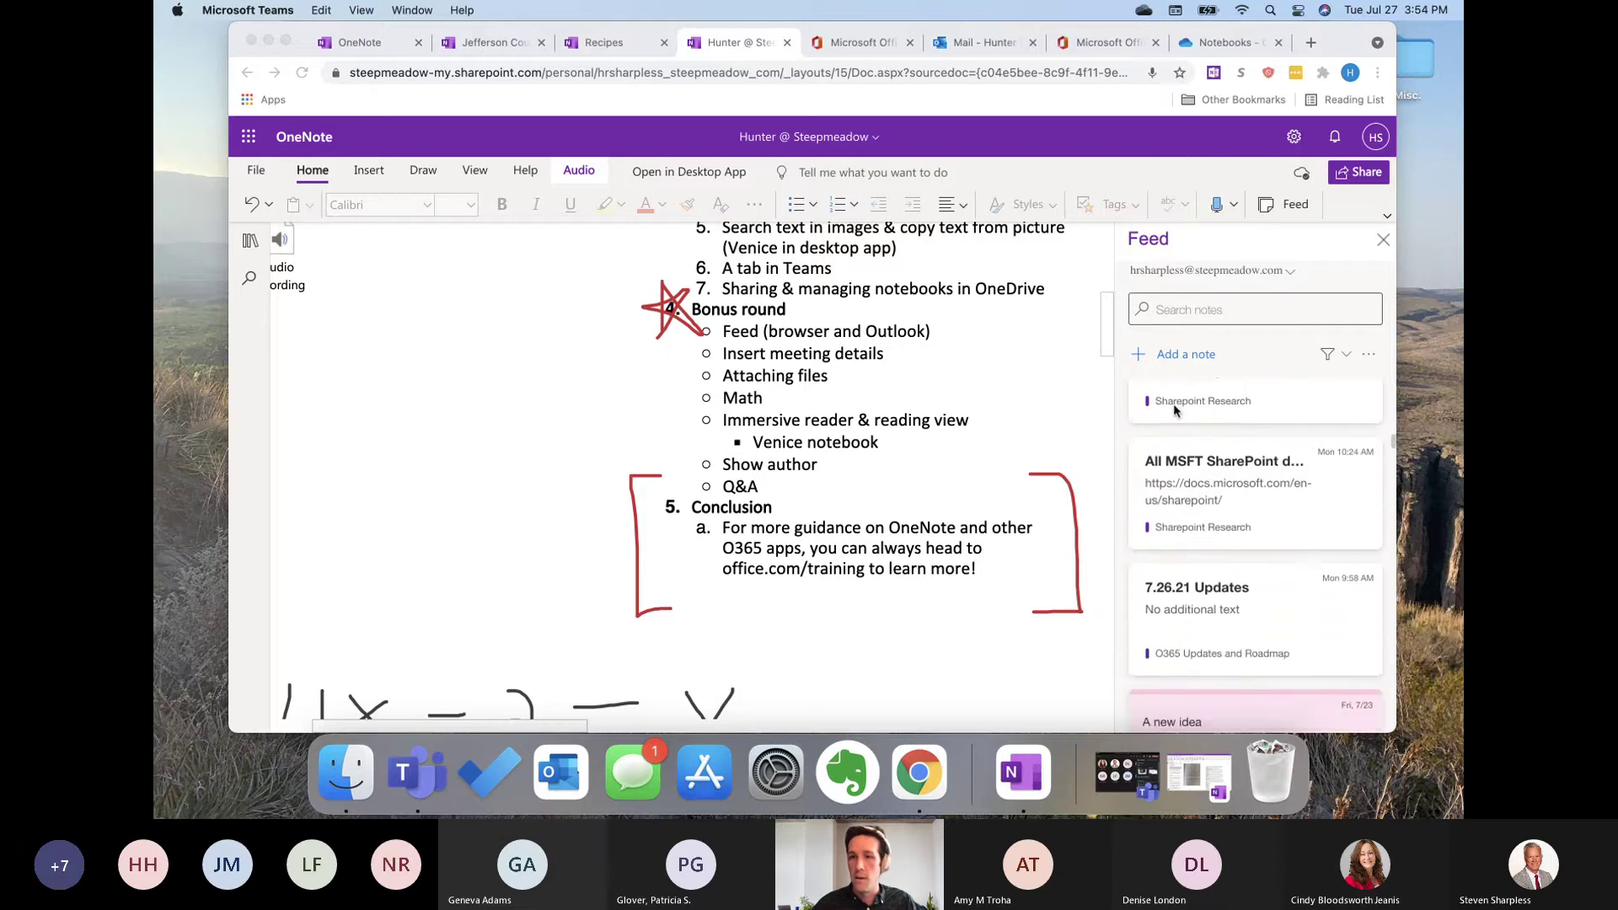
pyautogui.scroll(-15, 1242, 403)
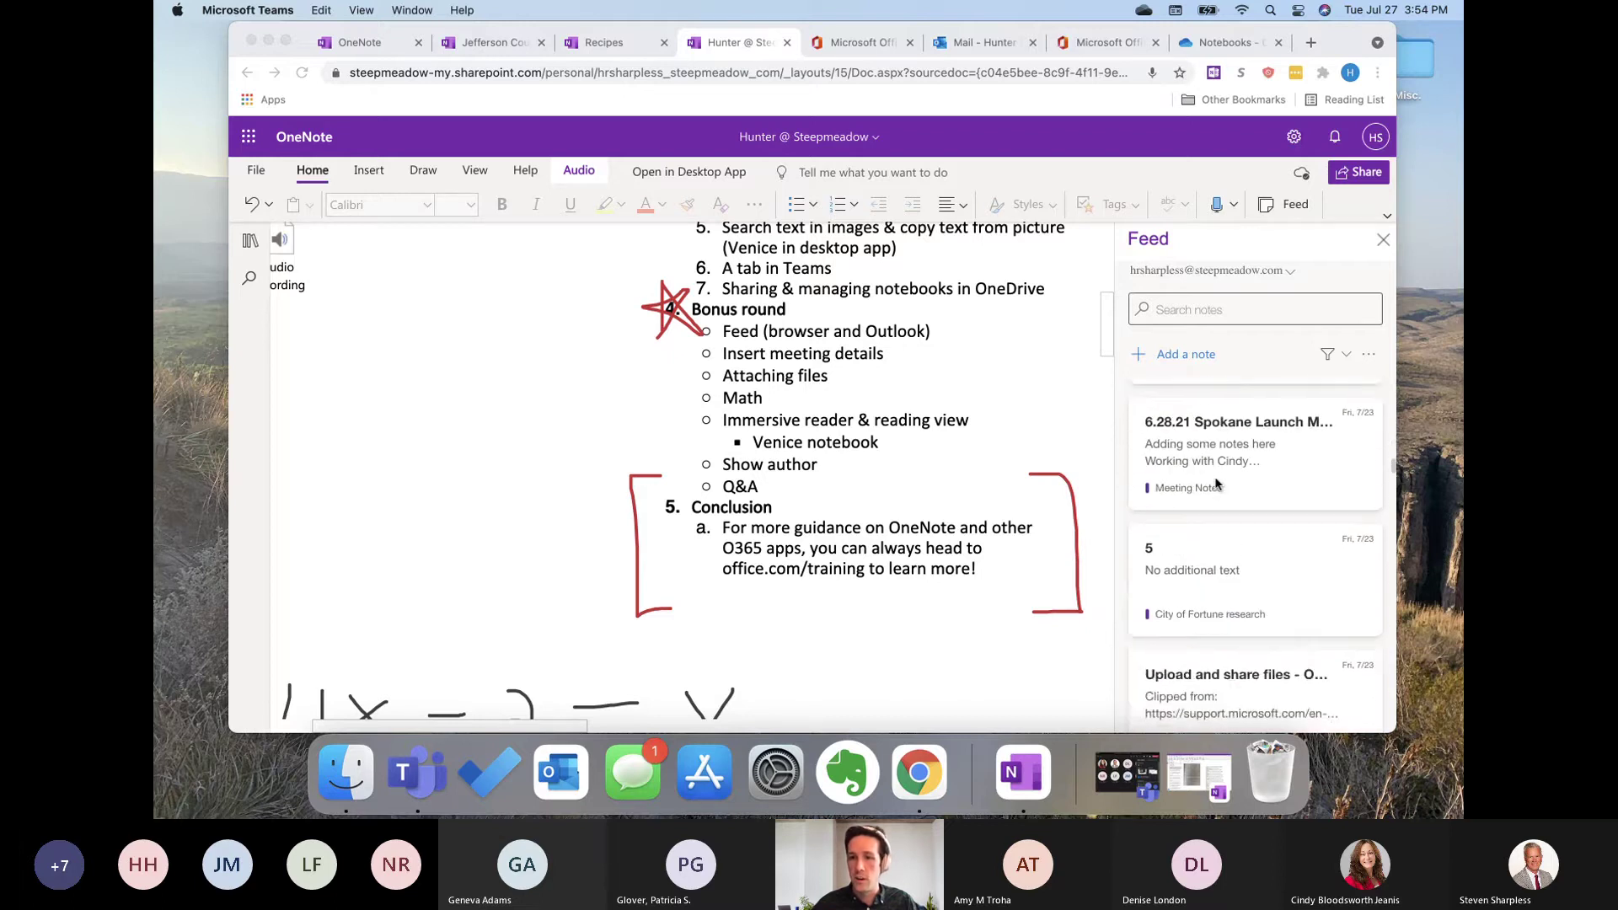
pyautogui.scroll(-5, 1217, 483)
pyautogui.scroll(20, 1205, 458)
# Step: Add a new note reading "Sticky note!" to the Feed and return to the list of notes
pyautogui.click(1201, 363)
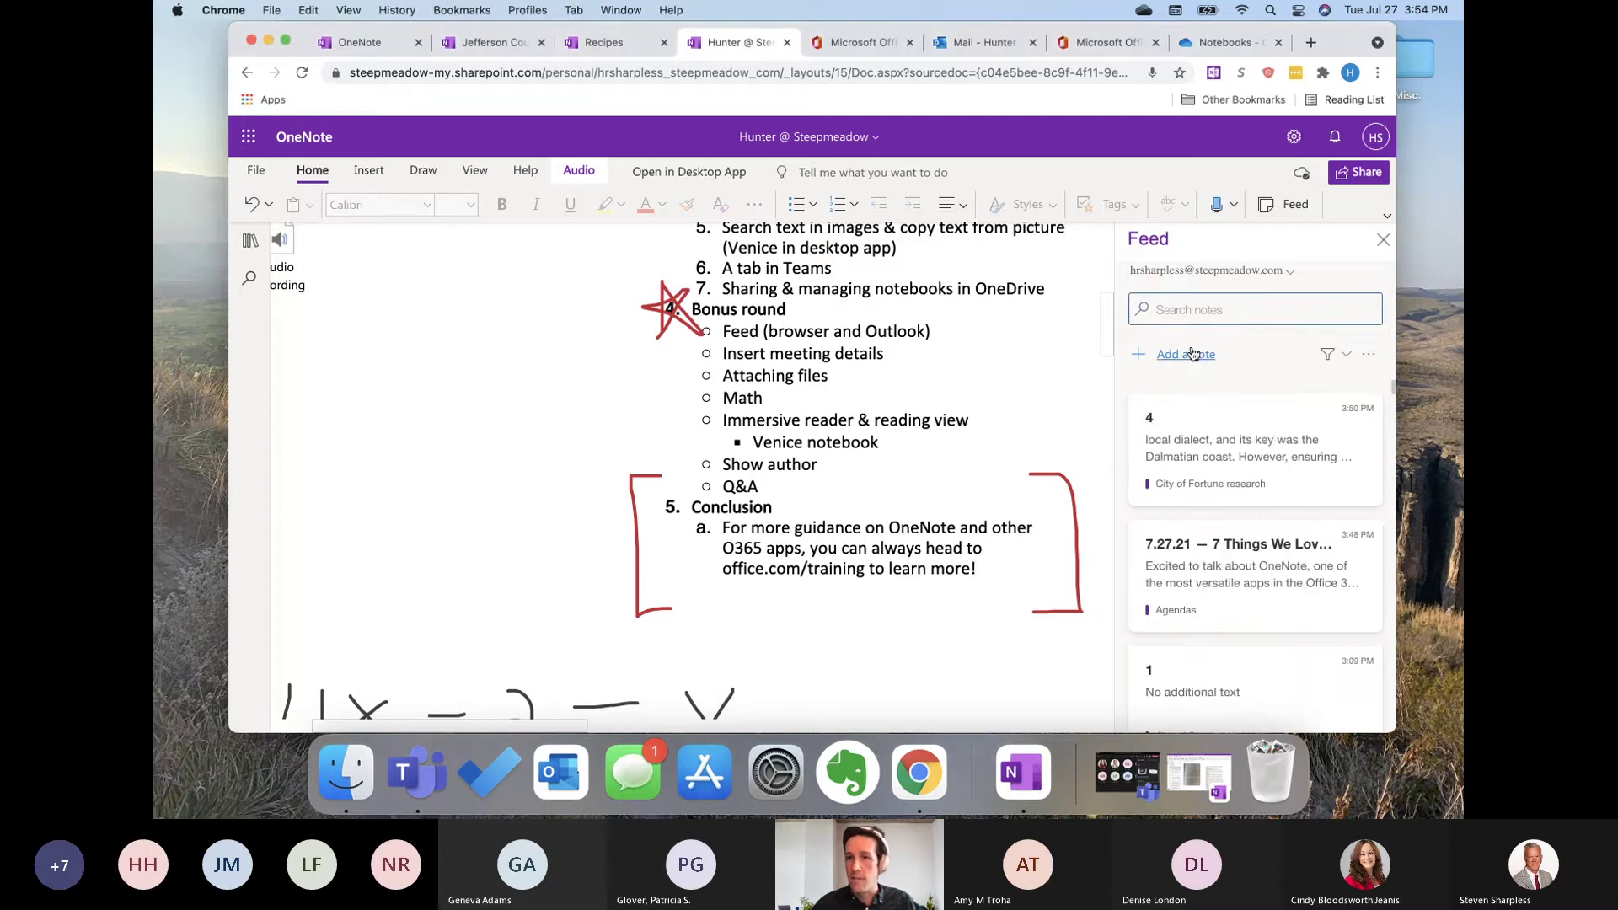
pyautogui.click(1190, 355)
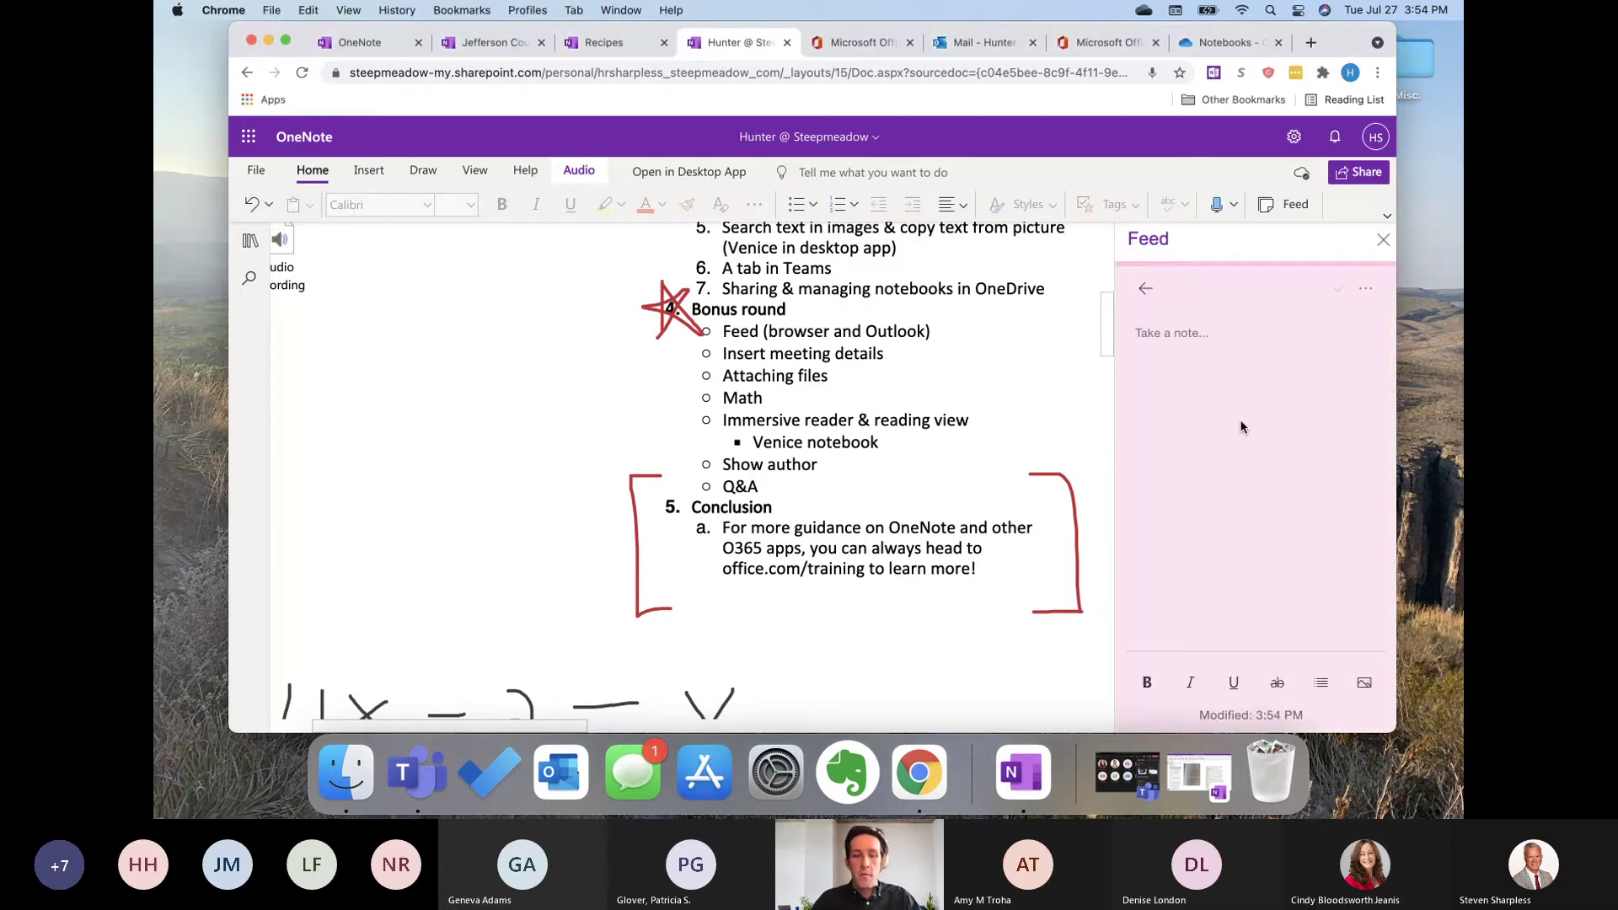
pyautogui.write('Sticky note!')
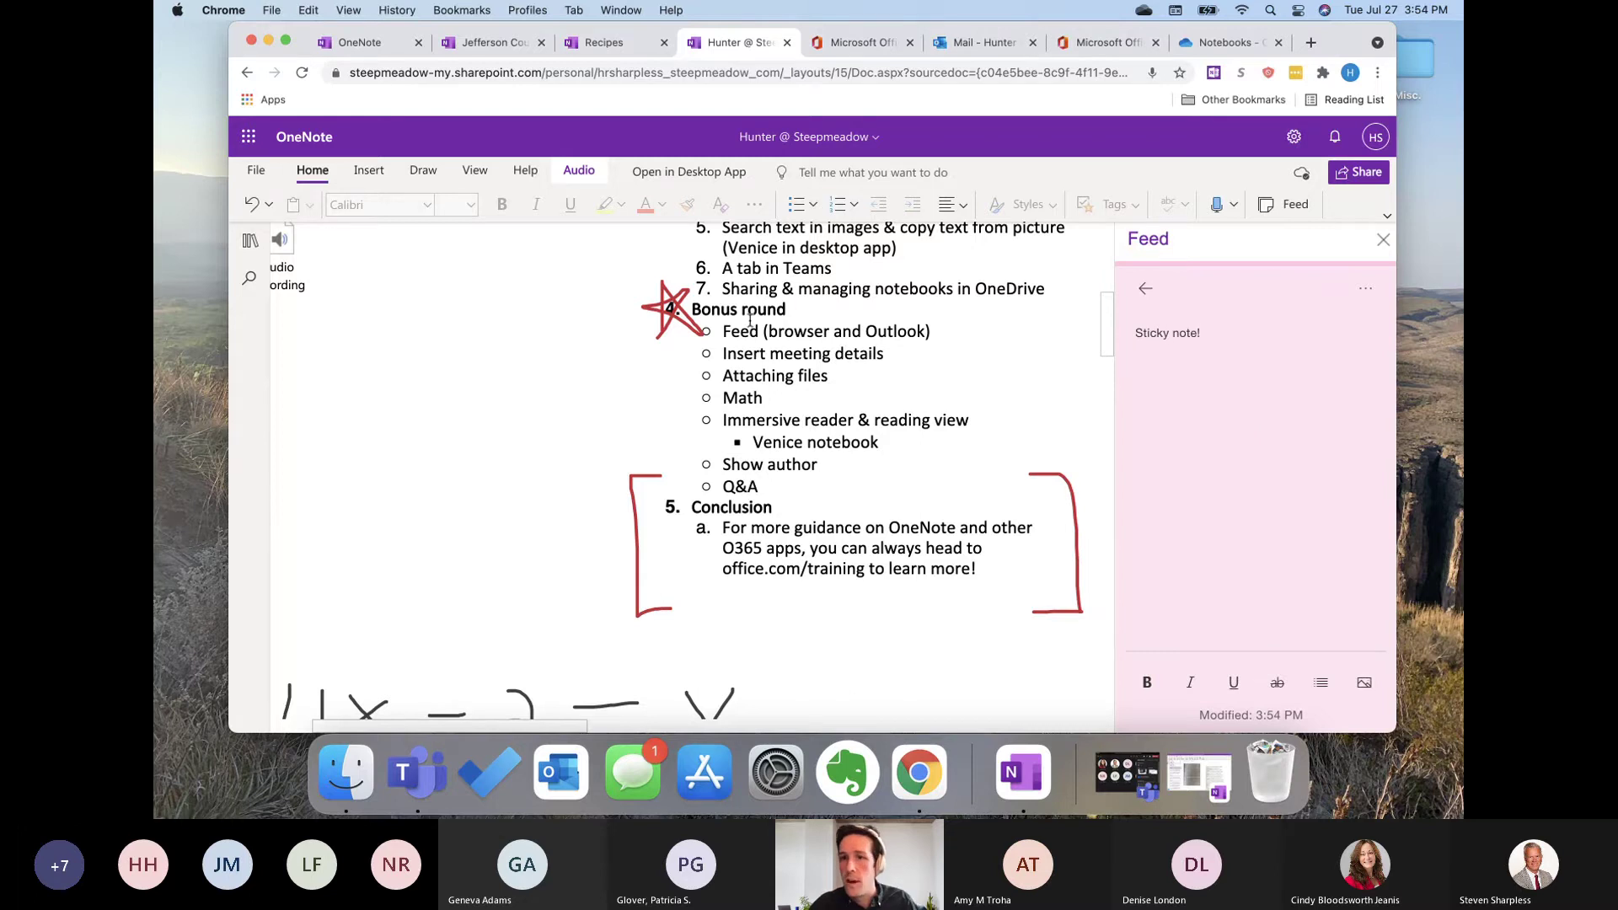
pyautogui.click(751, 325)
pyautogui.click(1146, 288)
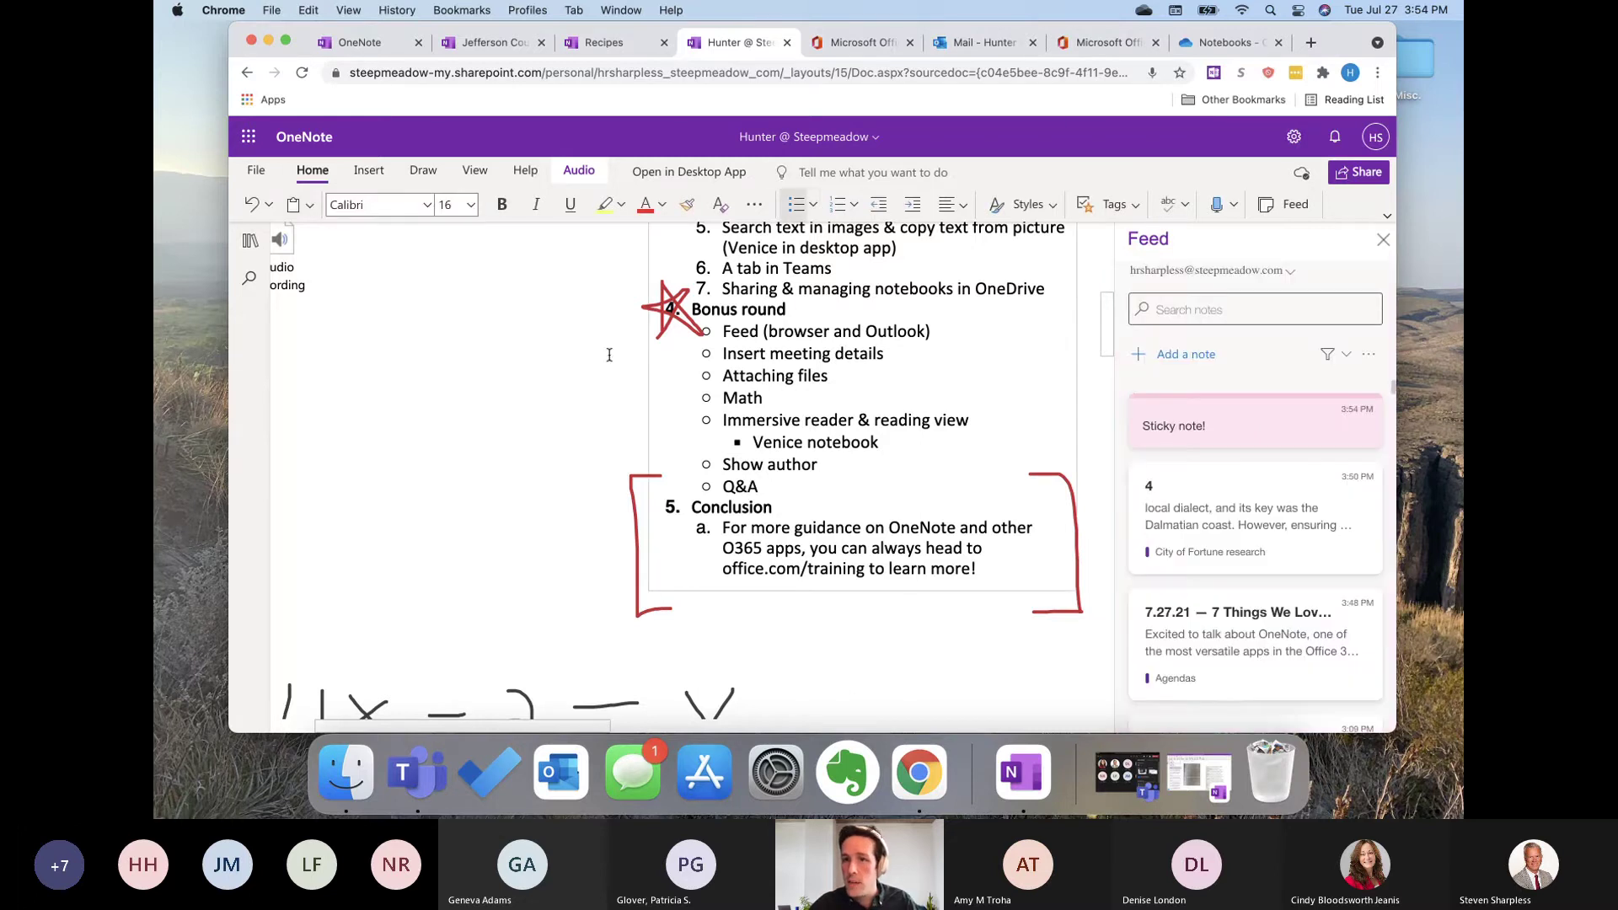
# Step: Switch to the Outlook mail tab, close the meeting reminder, and look through the notes in the OneNote feed
pyautogui.click(1218, 42)
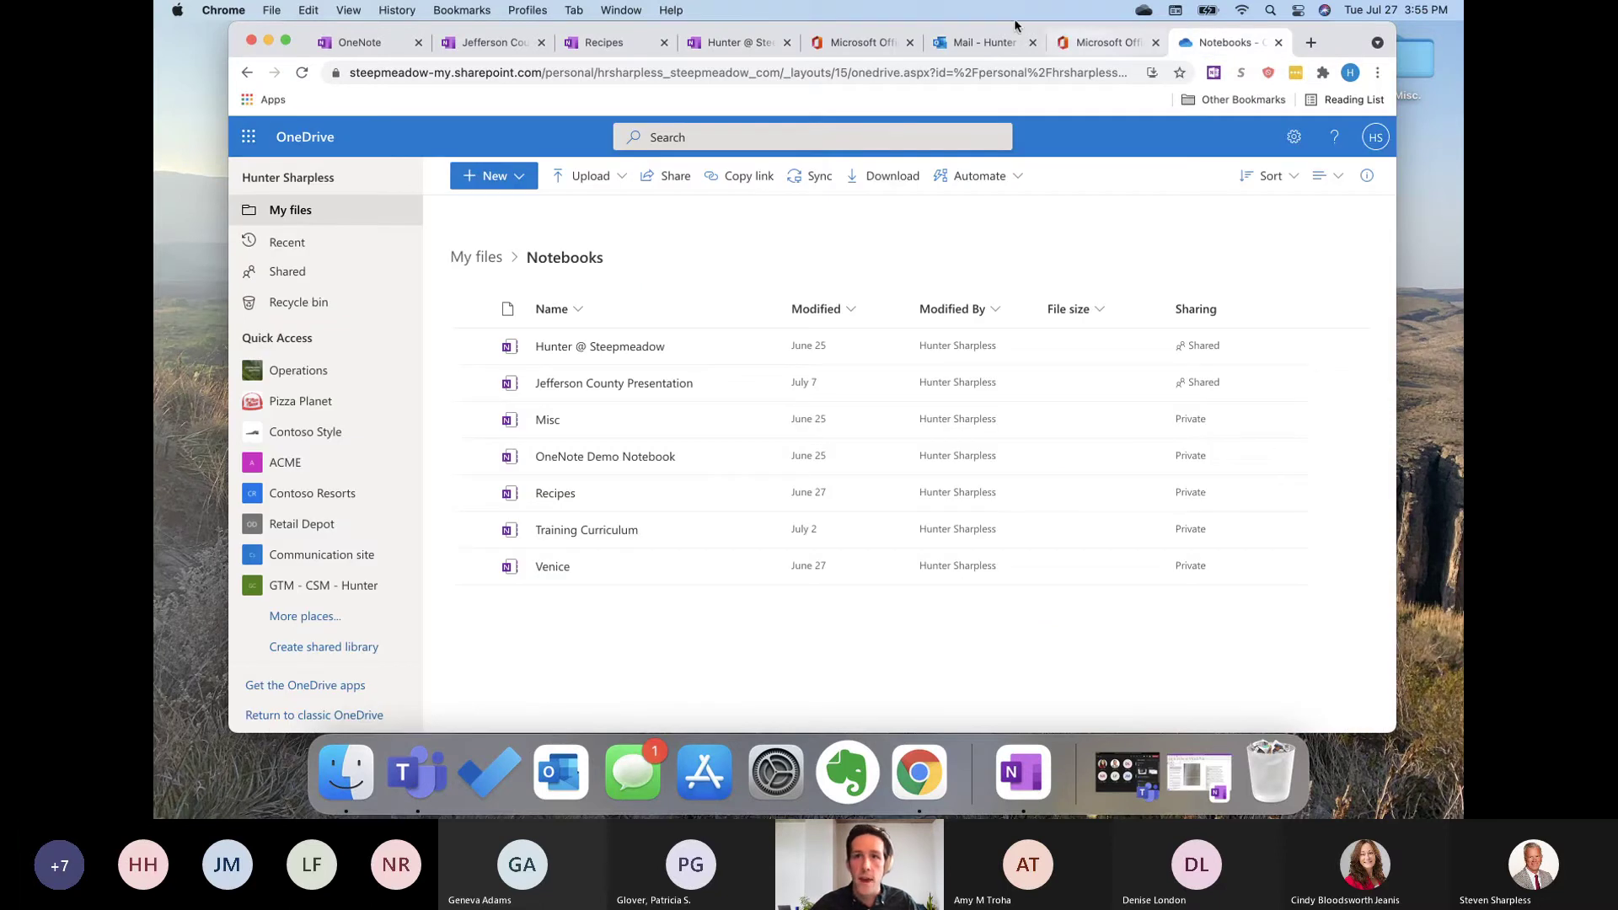
pyautogui.click(982, 43)
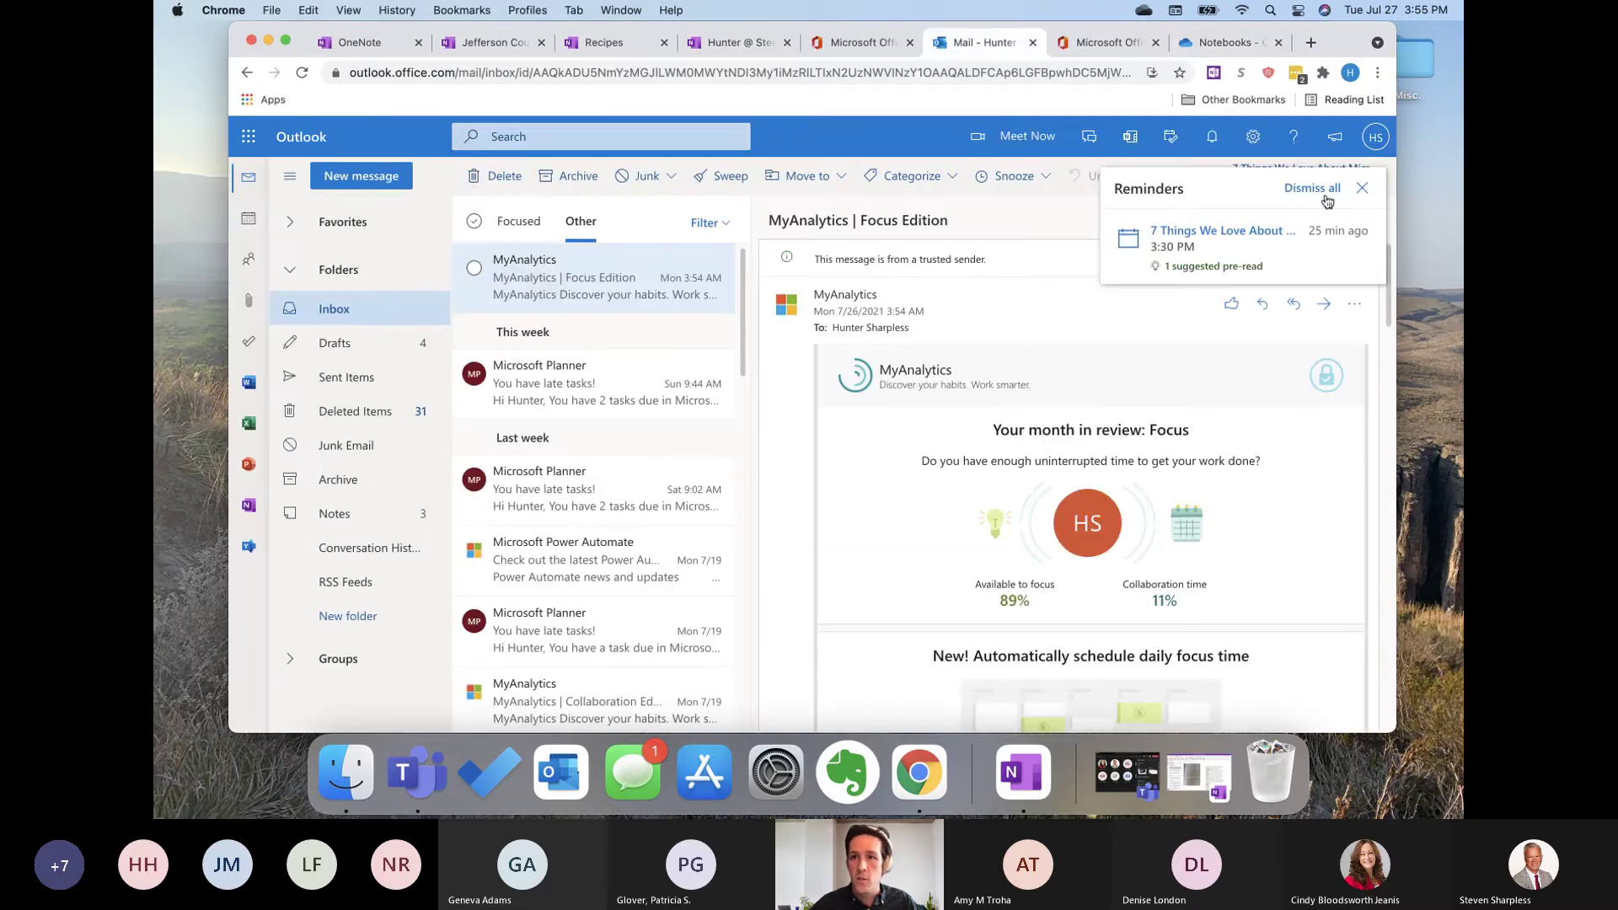
pyautogui.click(1362, 188)
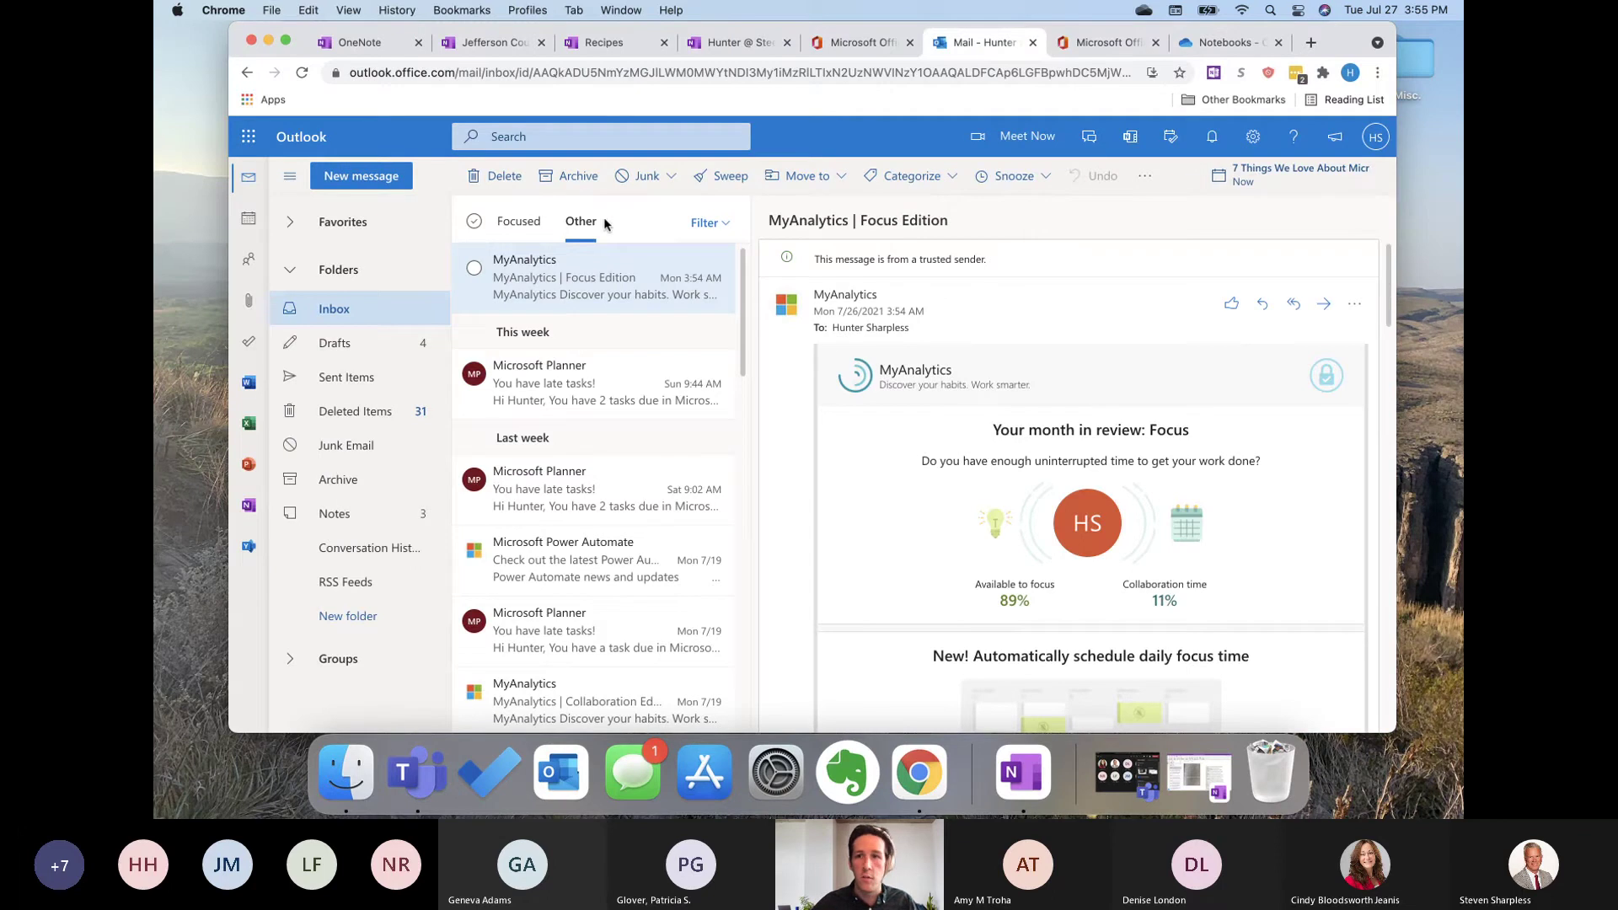
pyautogui.click(1131, 139)
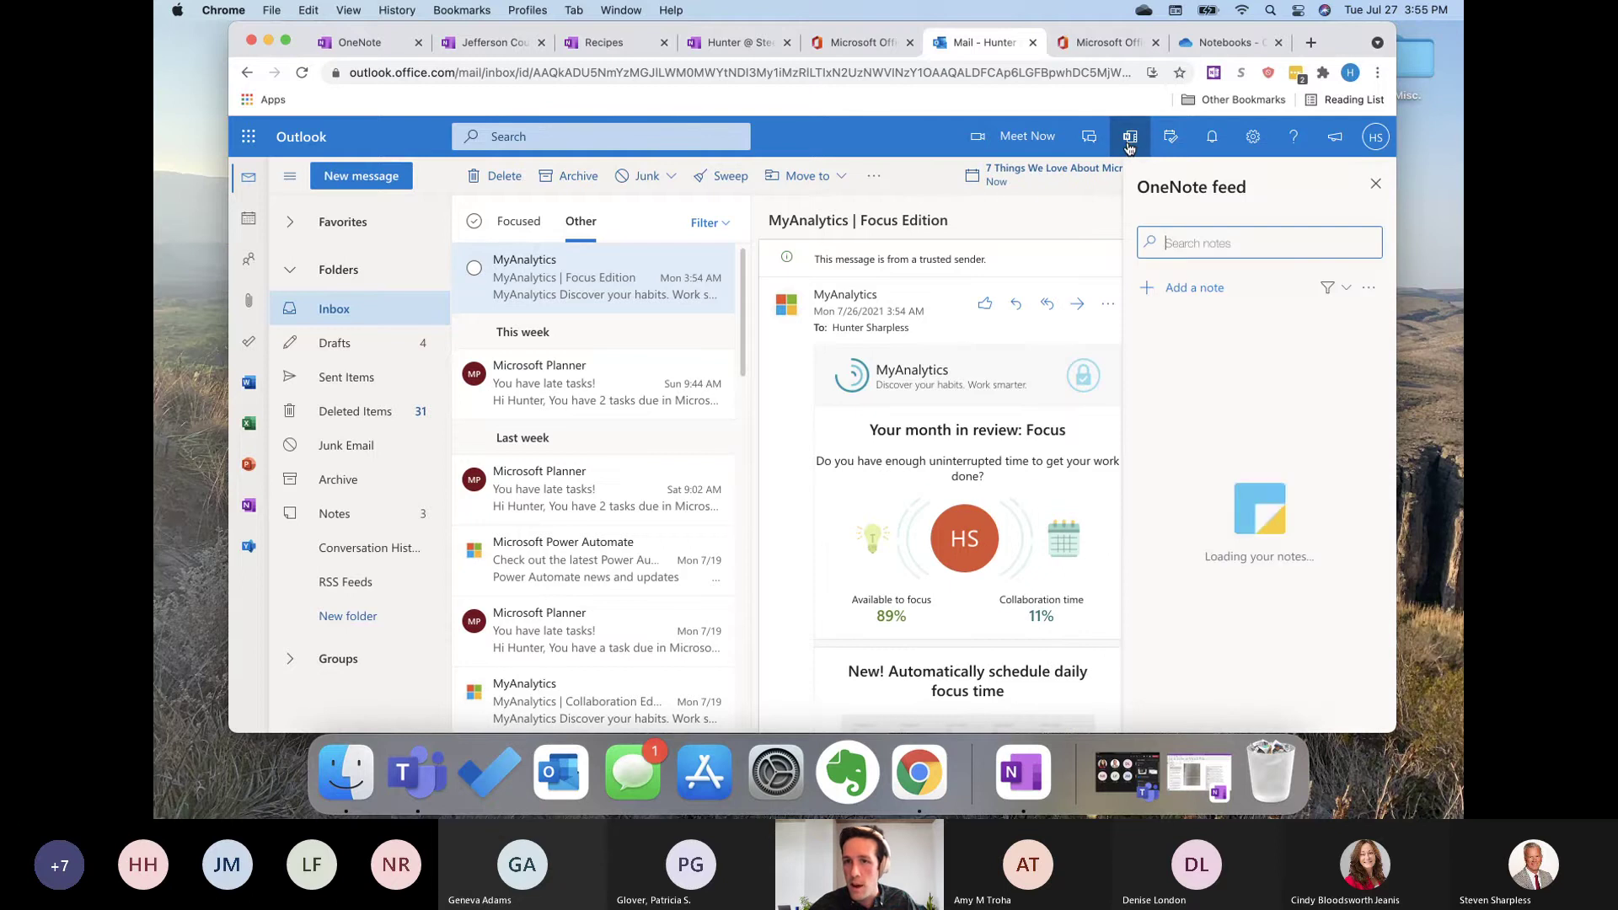
pyautogui.scroll(-3, 1218, 478)
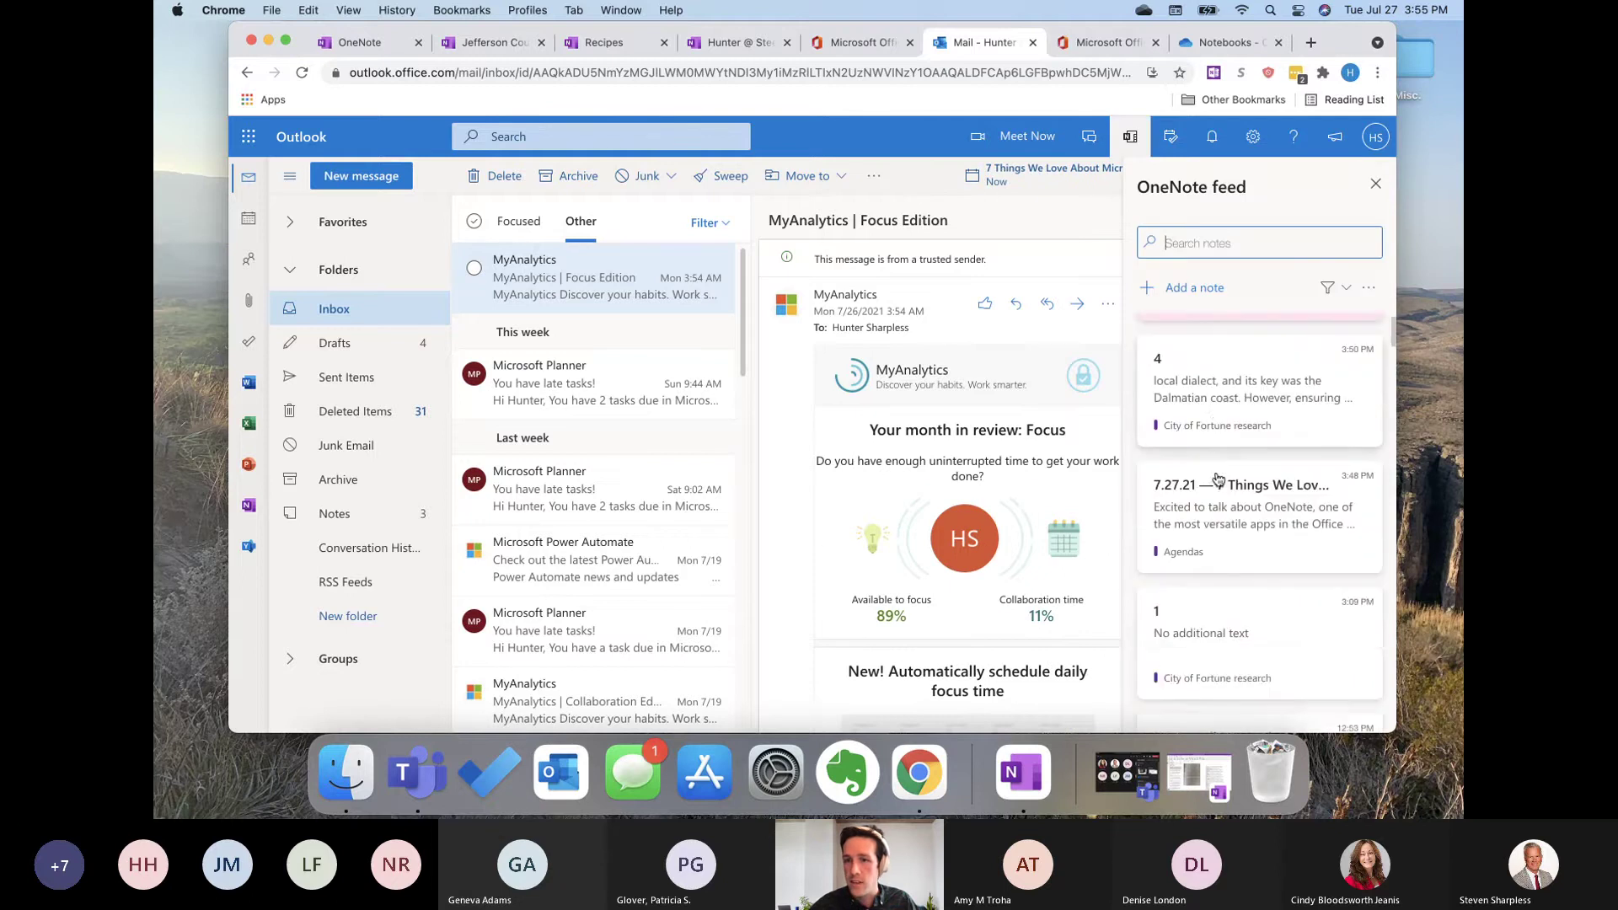
pyautogui.scroll(3, 1218, 478)
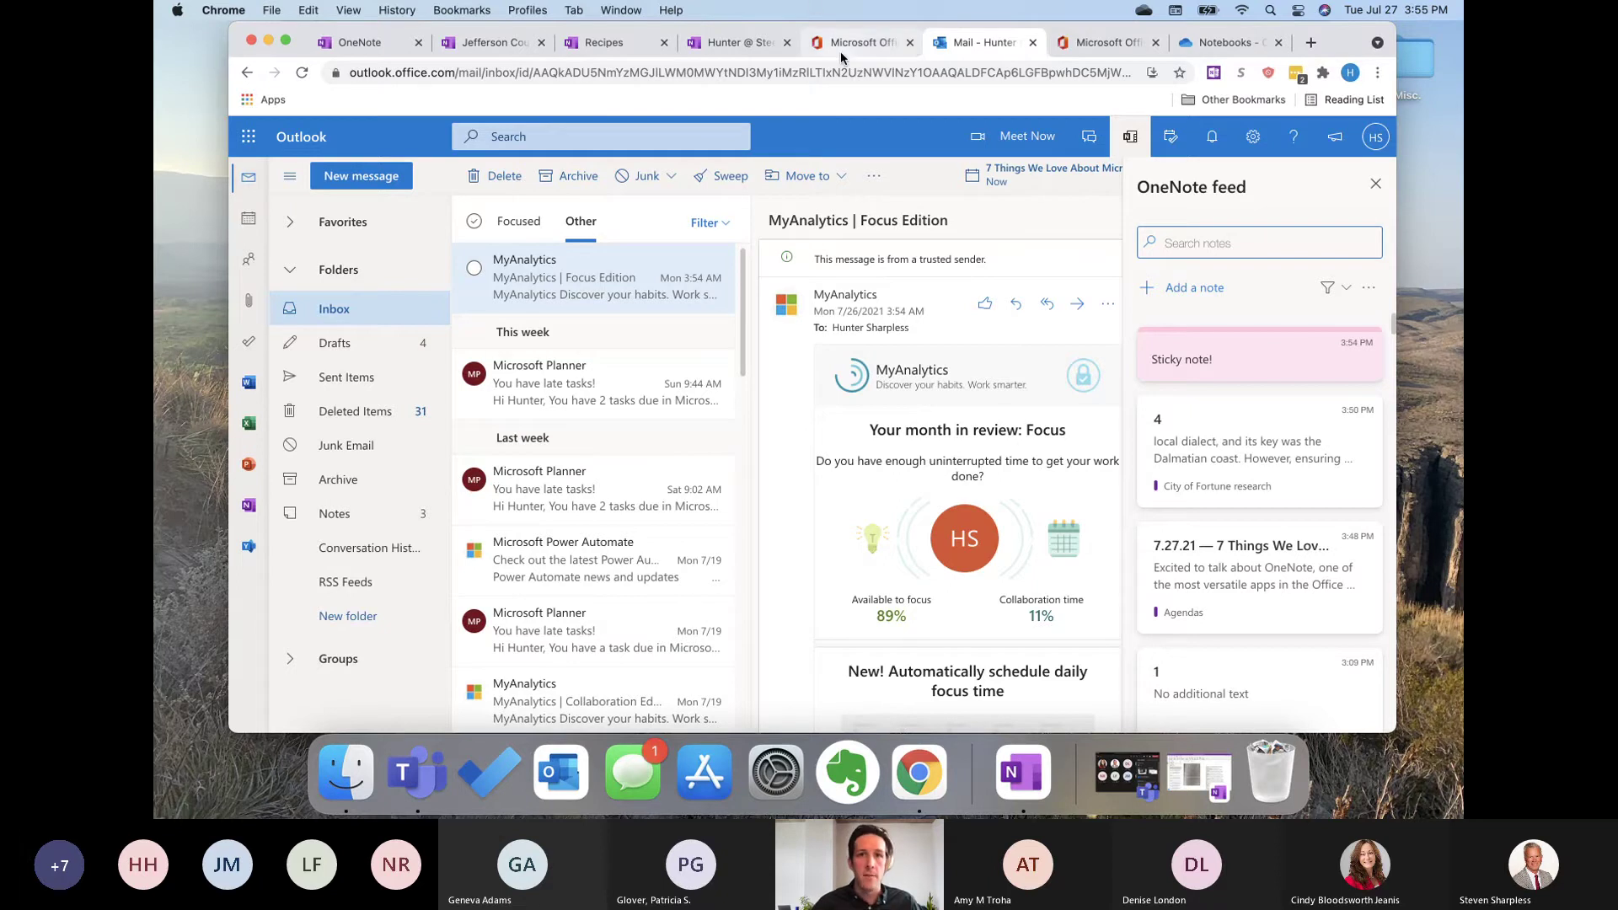
# Step: Switch to Teams and open the Meeting Notes section in the West Coast Launch channel's Pizza Planet Notebook tab
pyautogui.click(730, 48)
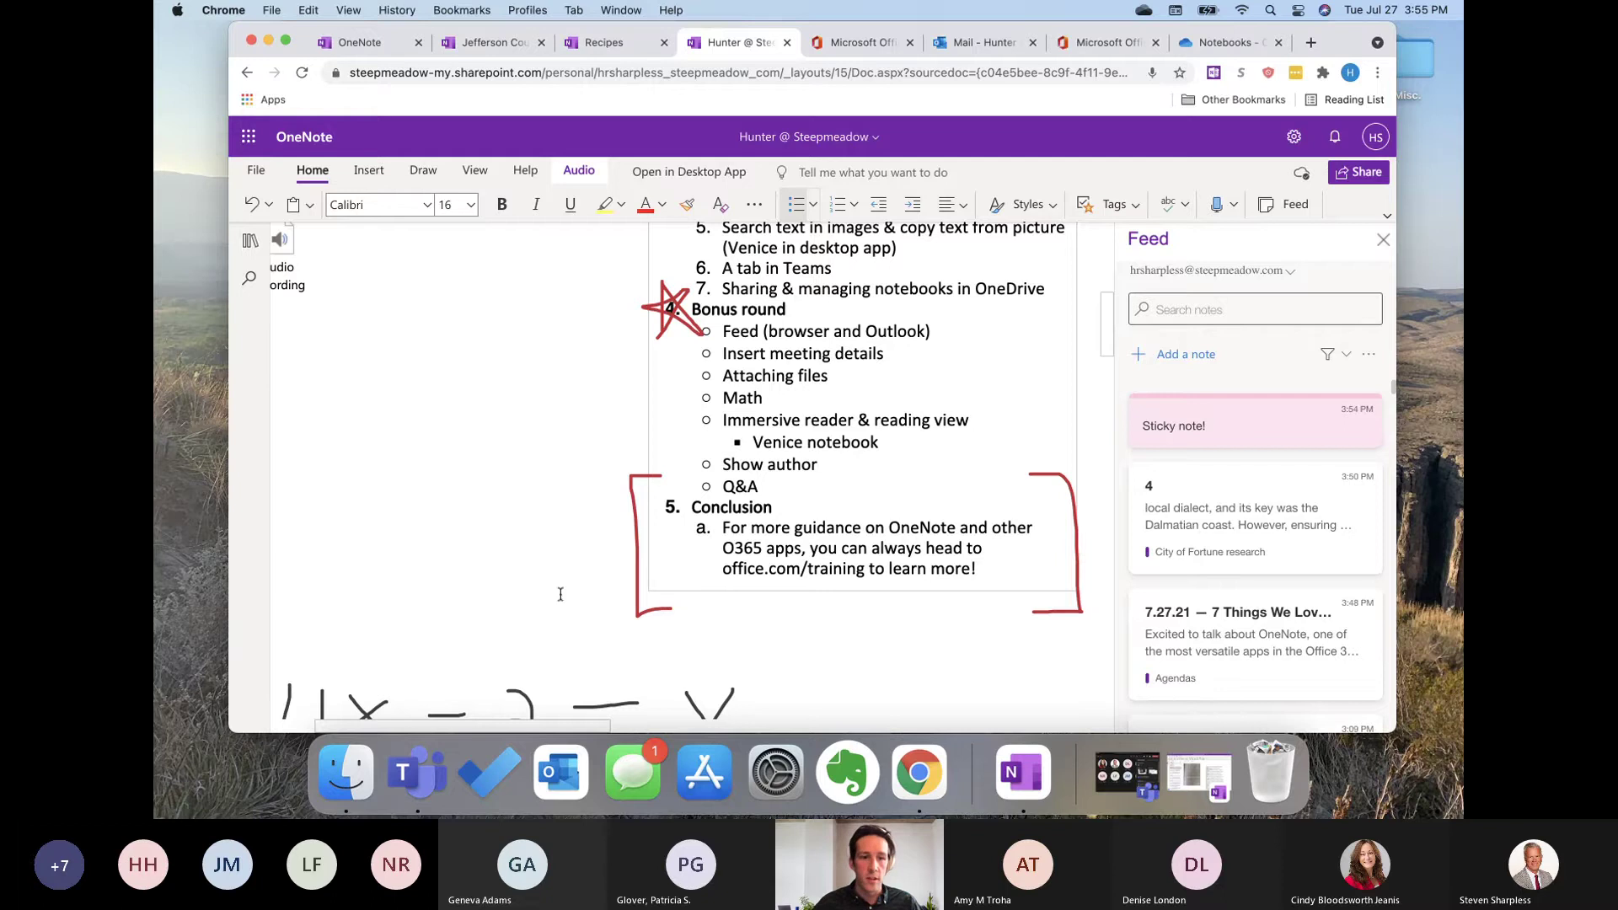
pyautogui.click(417, 771)
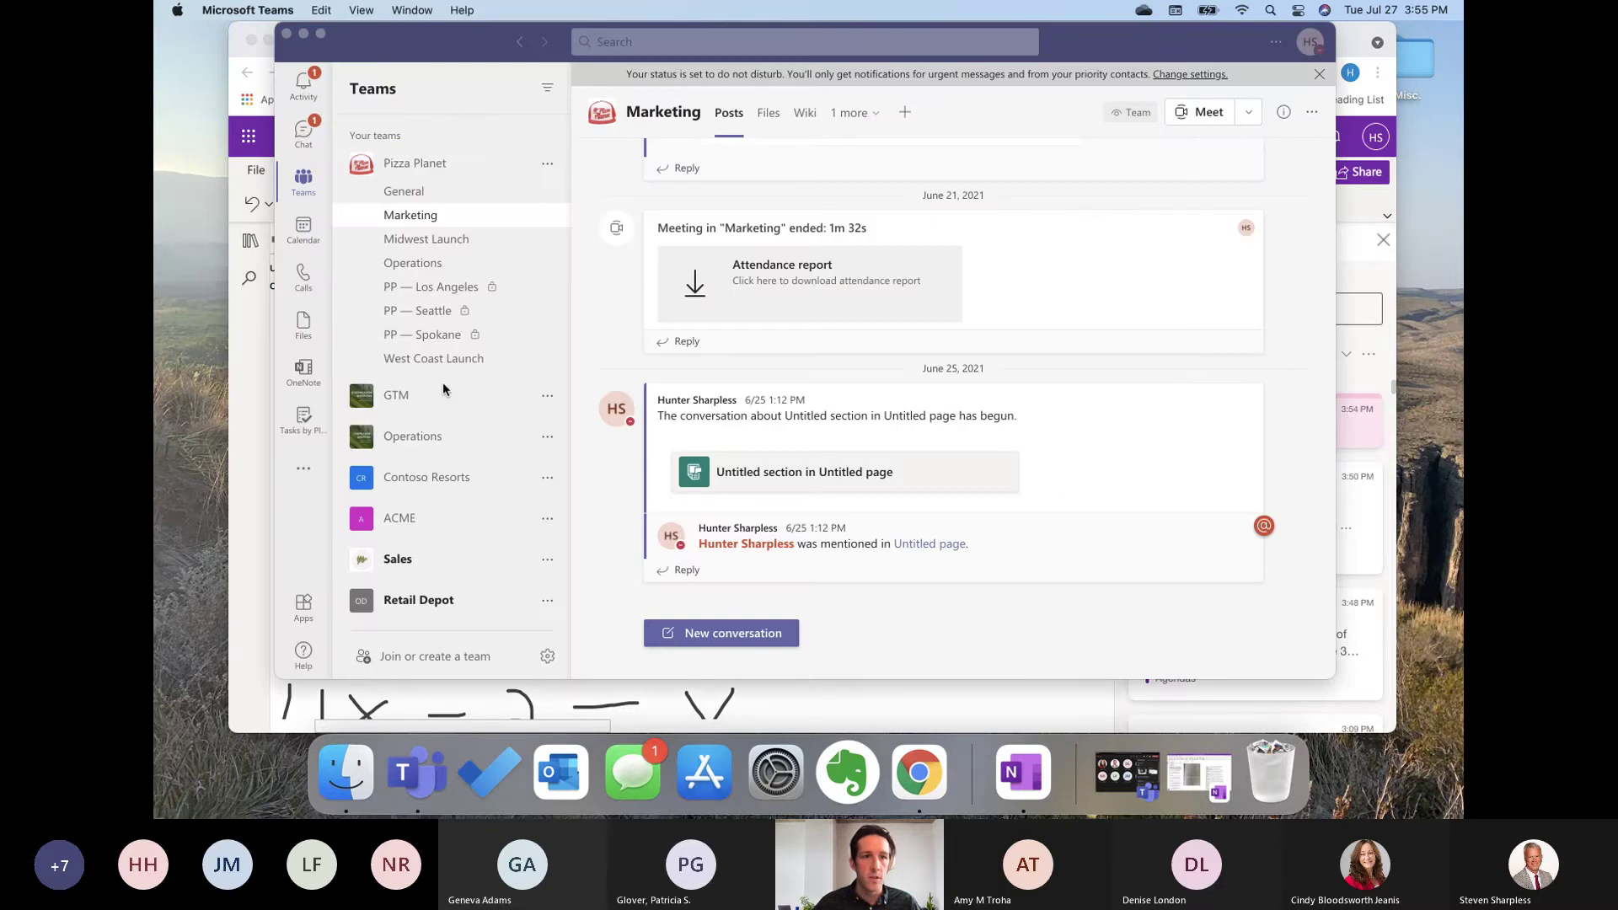
pyautogui.click(447, 357)
pyautogui.click(915, 113)
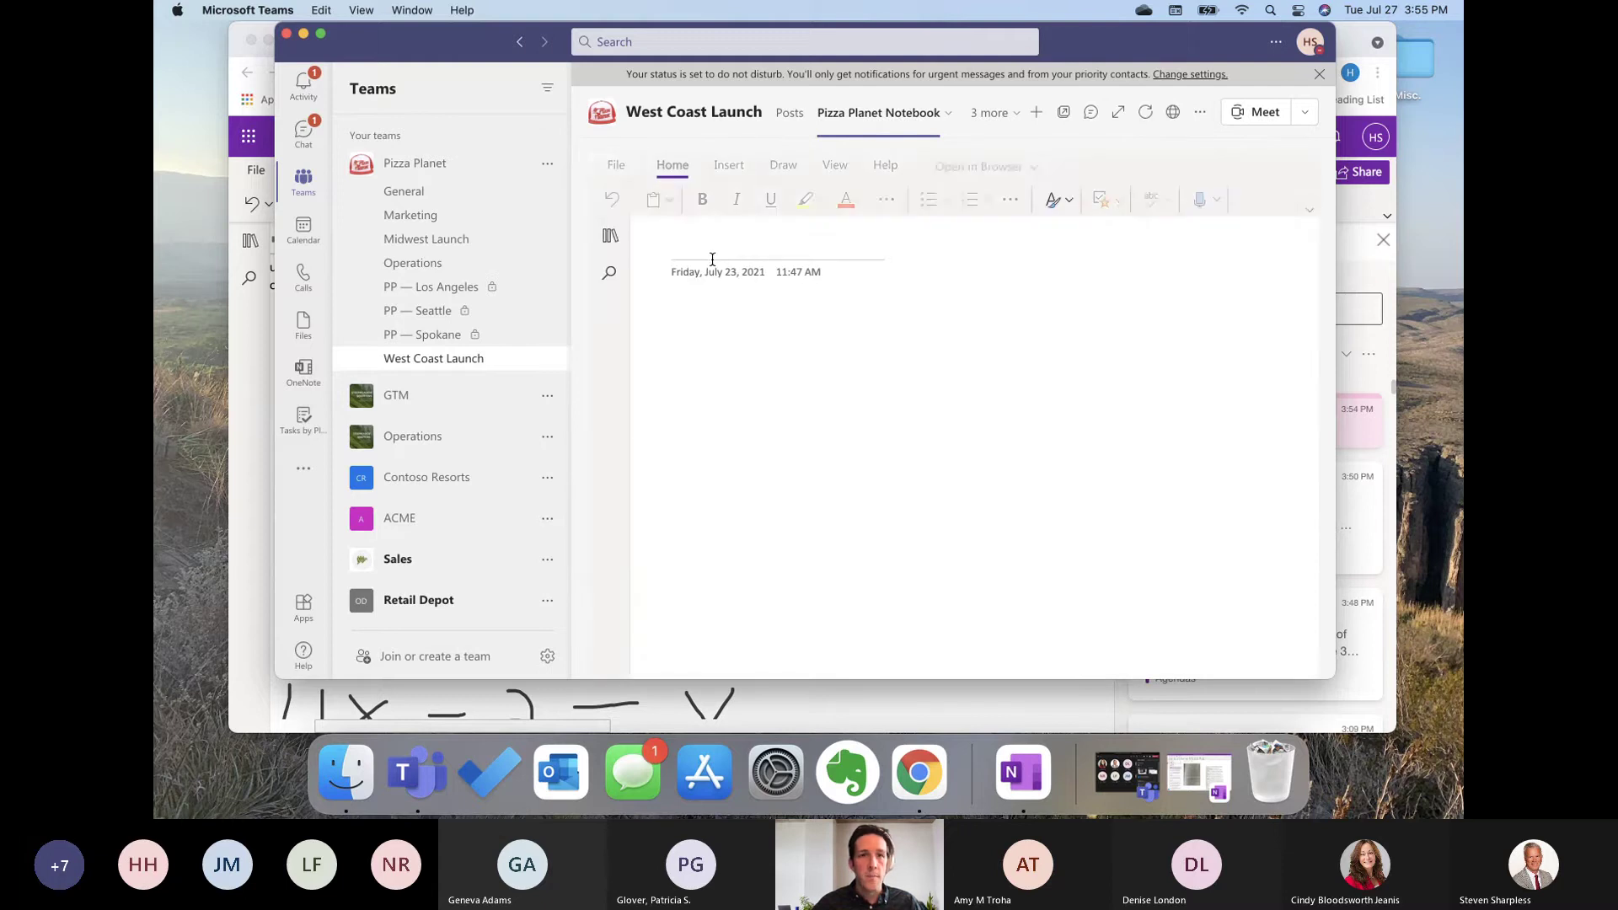
pyautogui.click(611, 238)
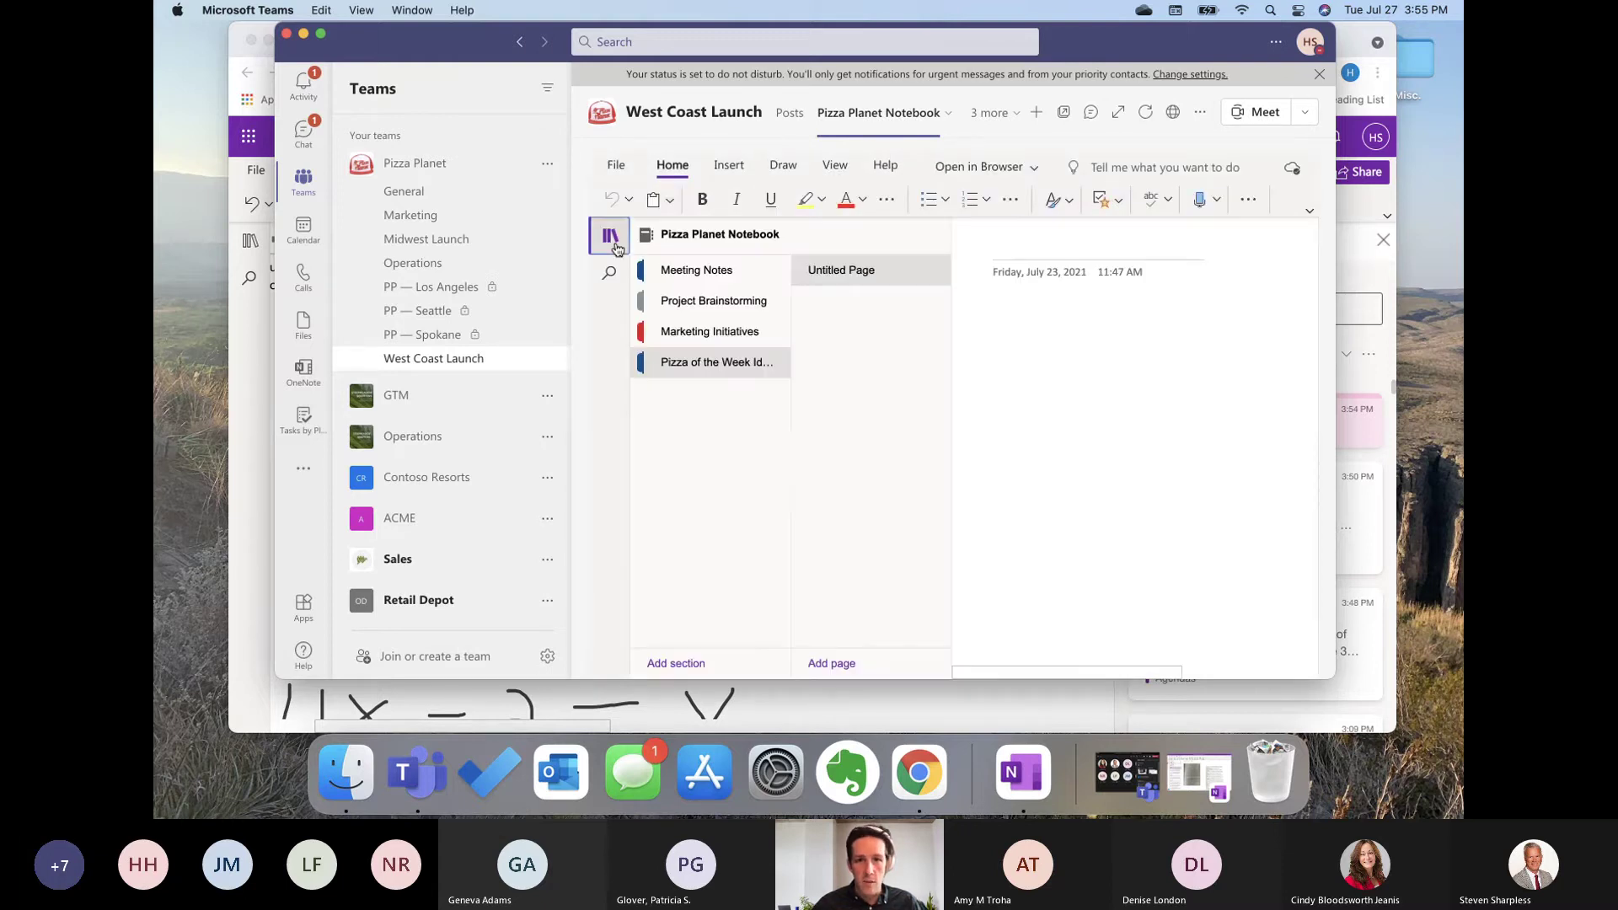
pyautogui.click(732, 272)
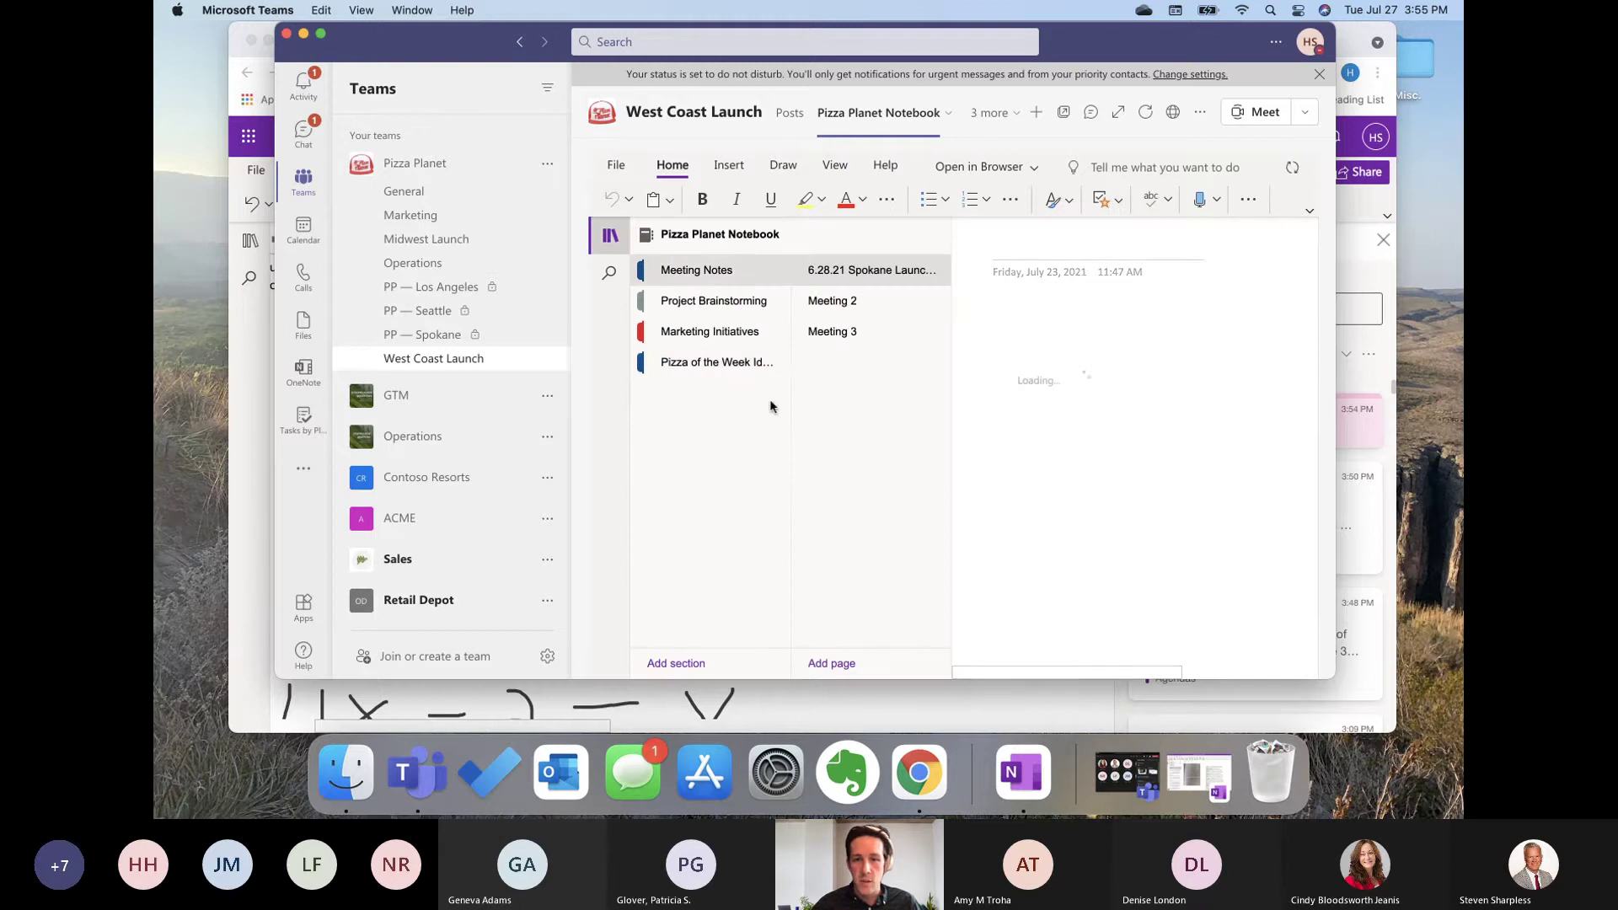
# Step: Add a page titled "Meeting notes" to the Meeting Notes section and hide the notebook navigation
pyautogui.click(847, 660)
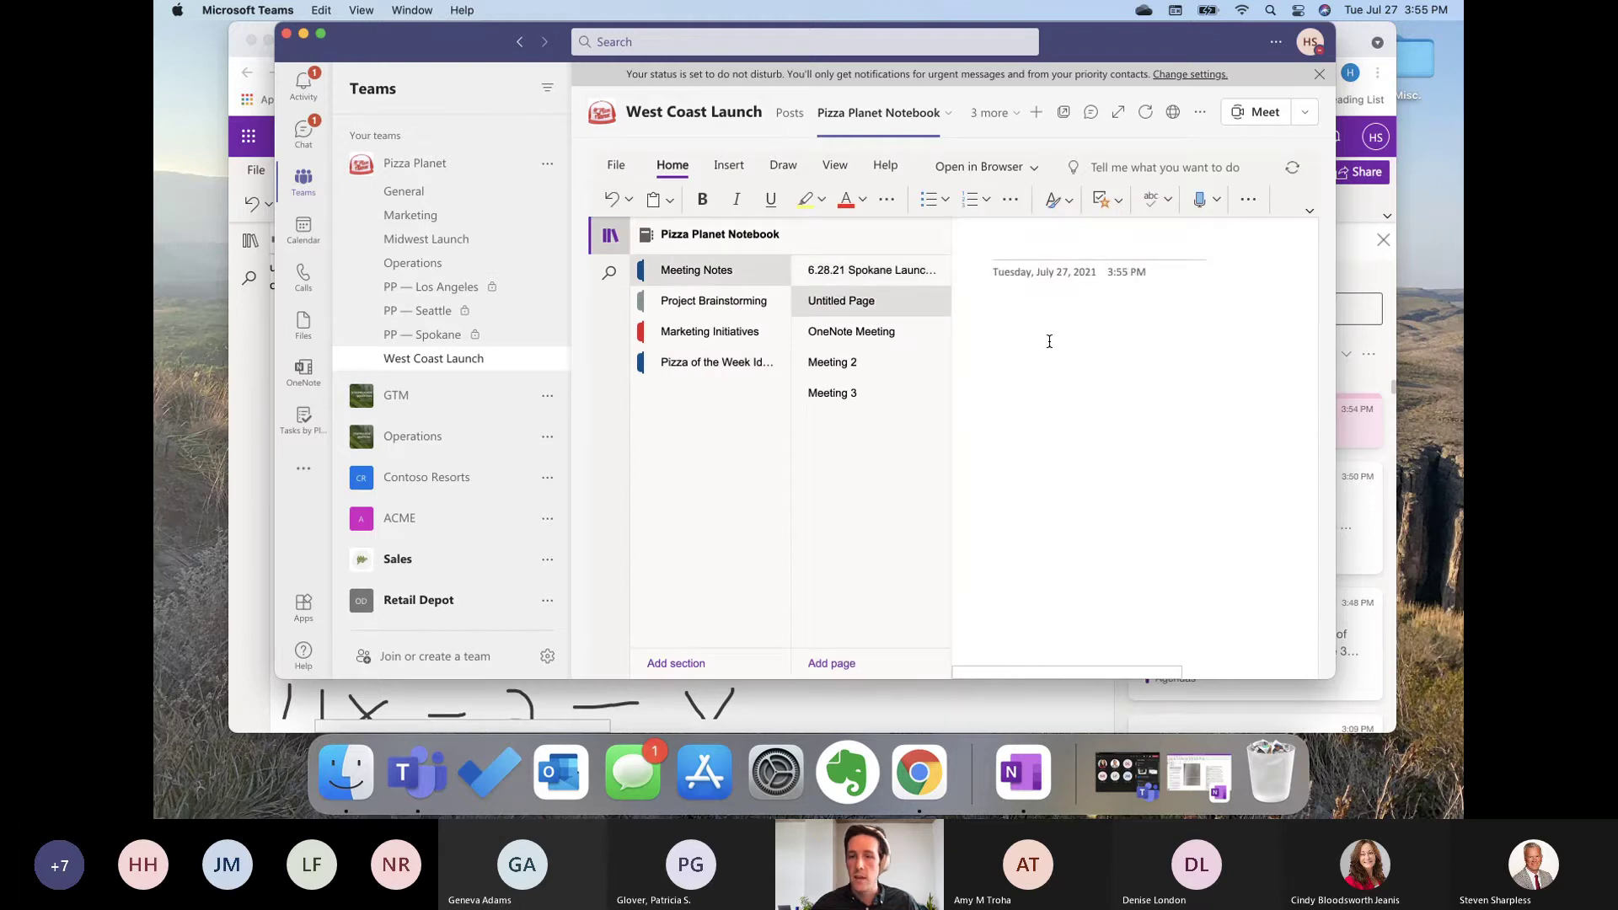
pyautogui.write('Meeting notes')
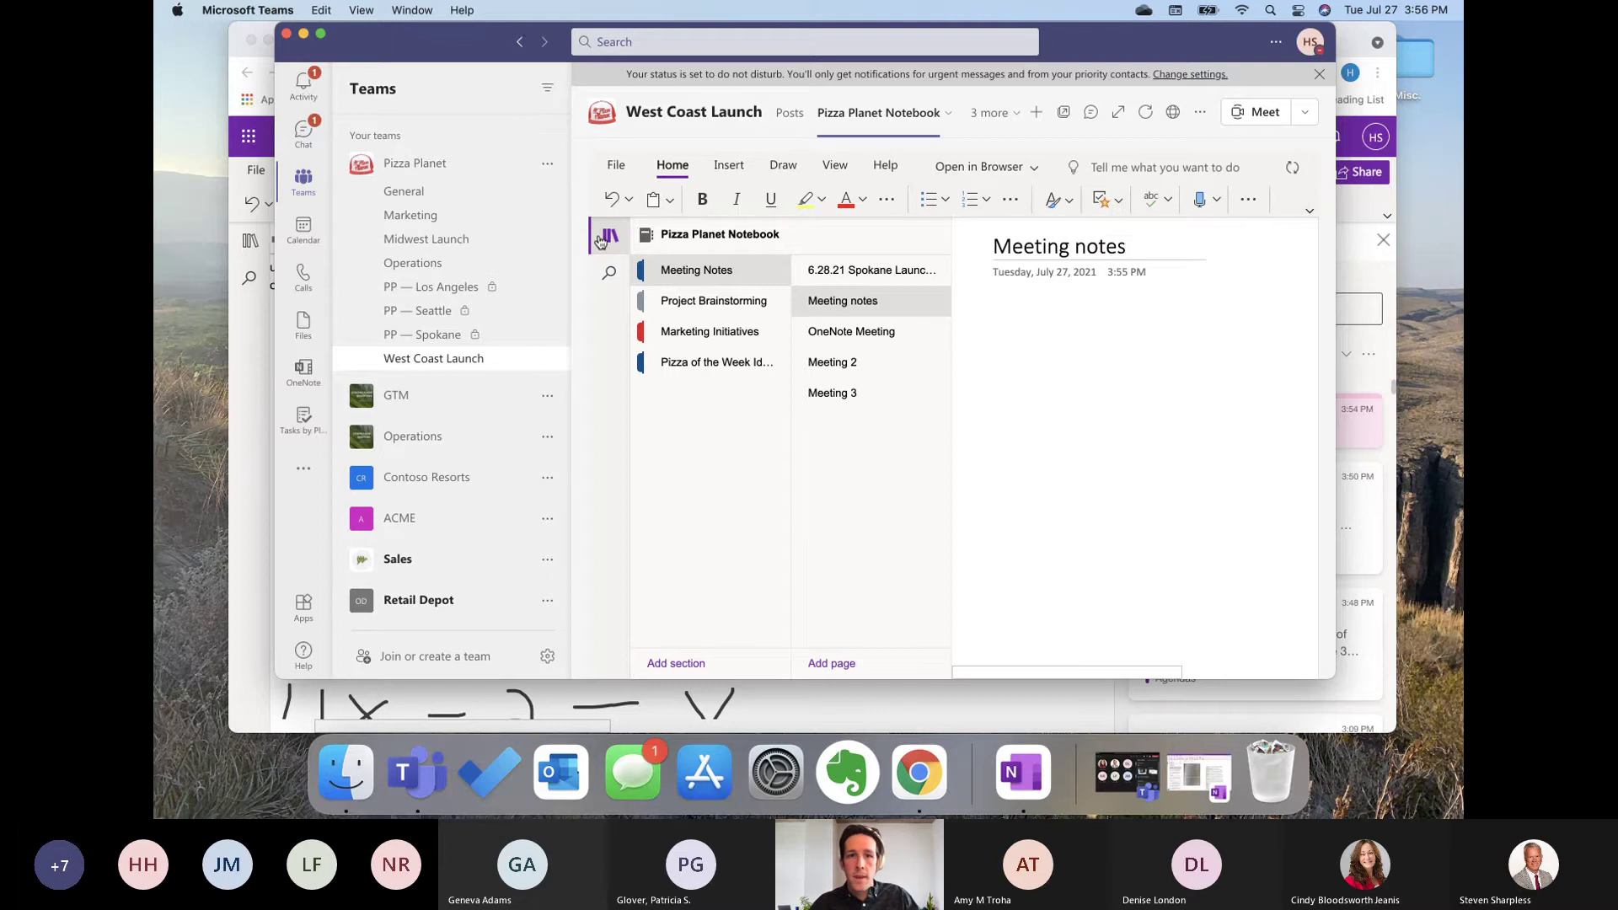
pyautogui.click(600, 242)
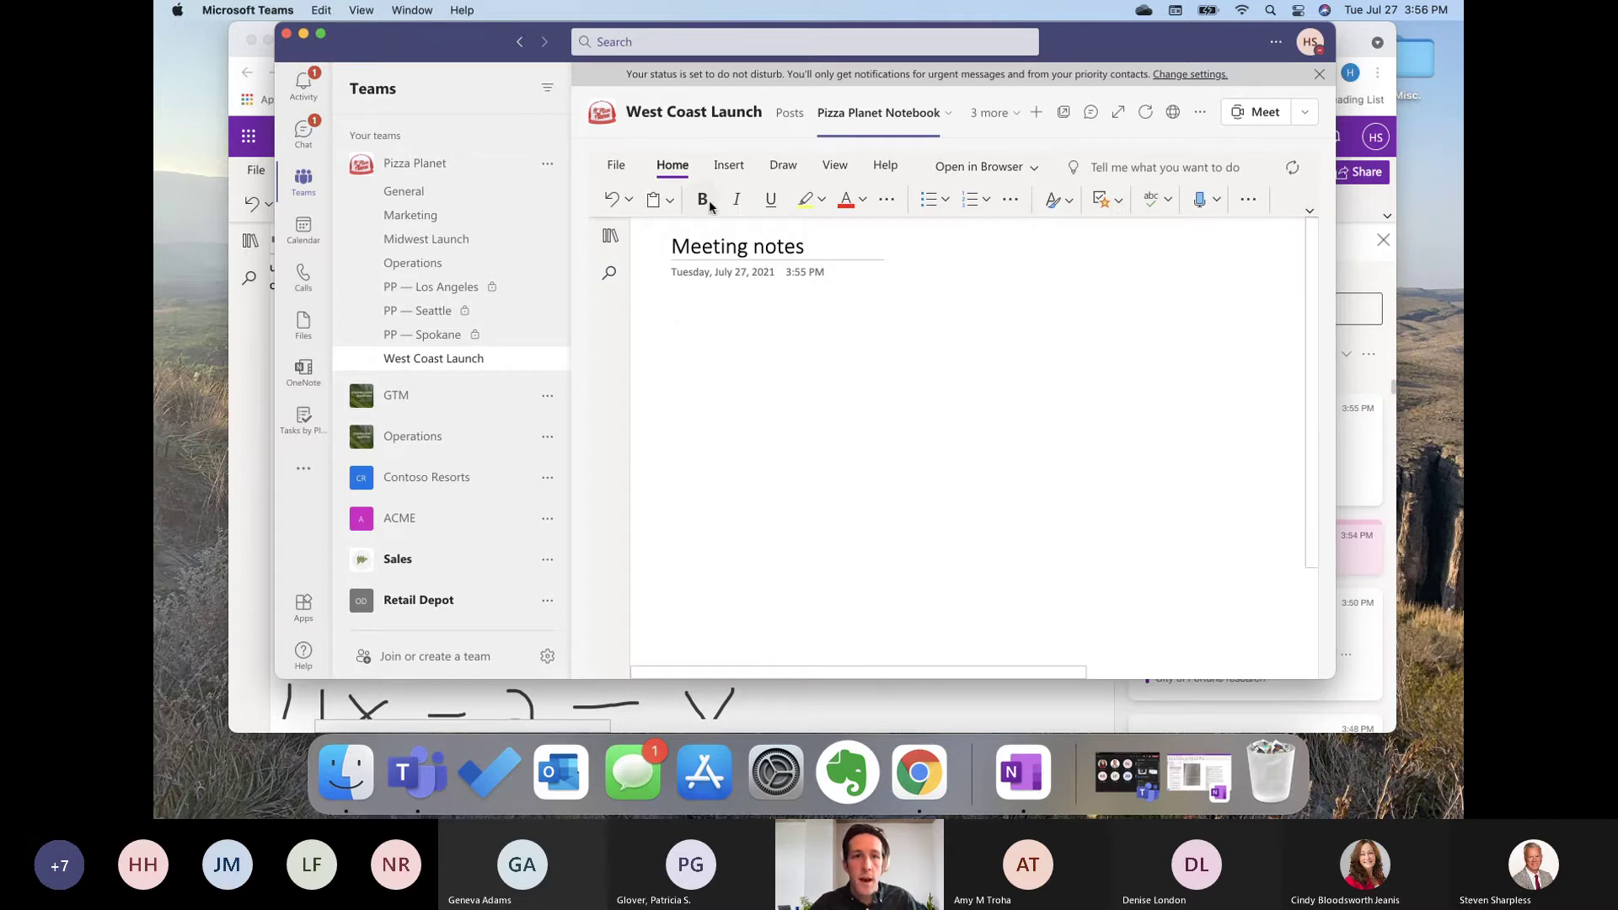
# Step: Insert the meeting details for today's "7 Things We Love About Microsoft OneNote — Steepmeadow Quick Start" meeting and close the meeting list
pyautogui.click(717, 171)
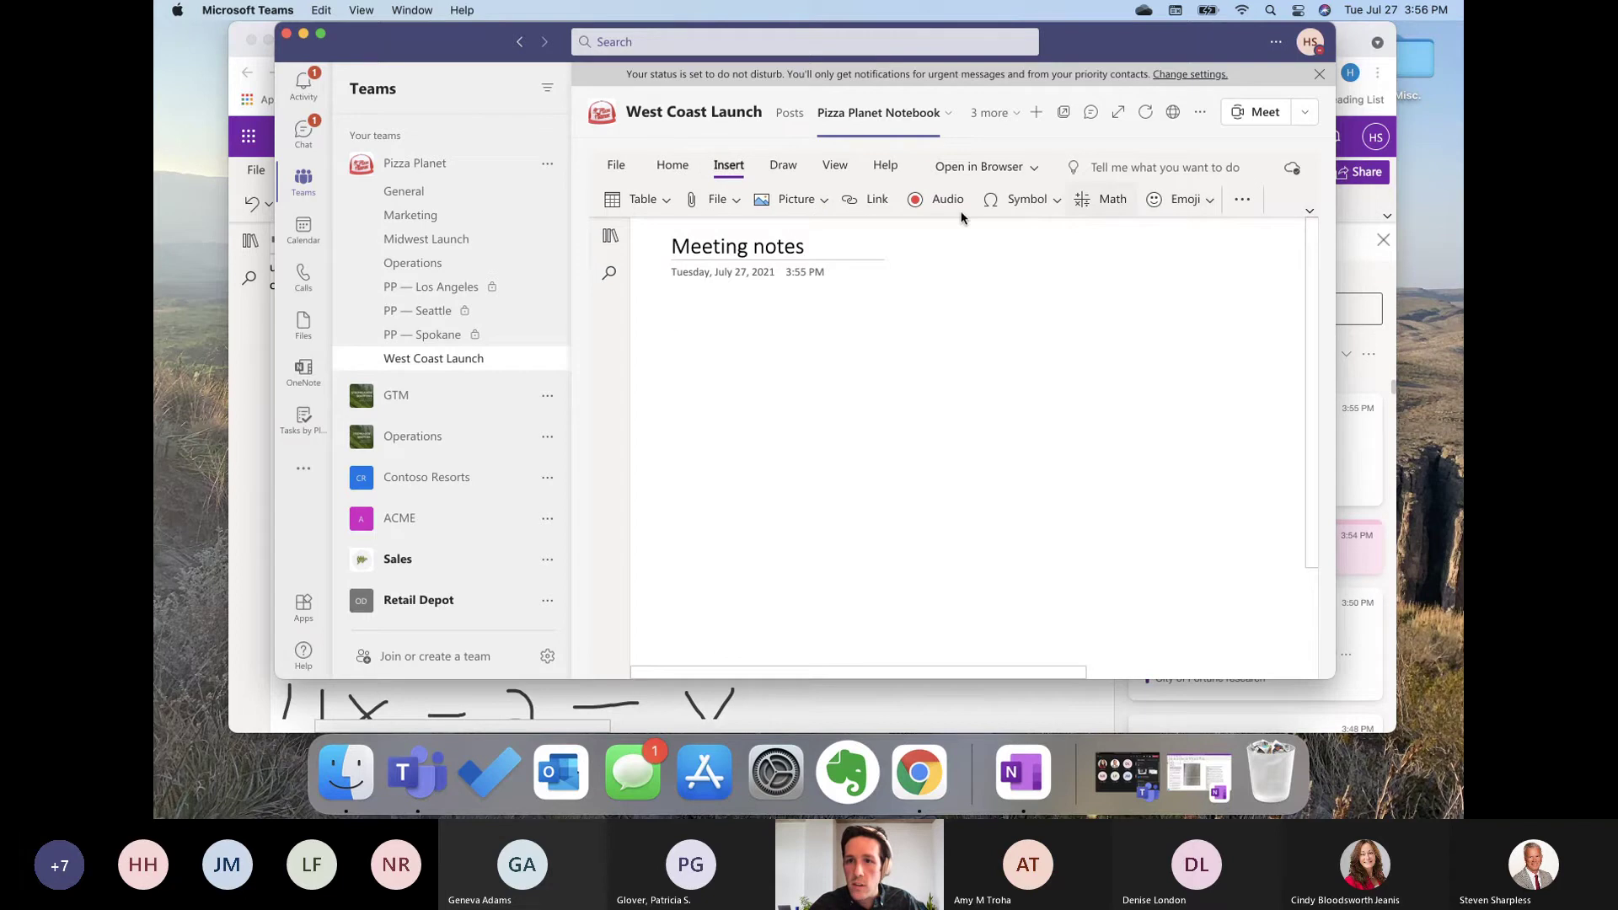
pyautogui.click(1241, 203)
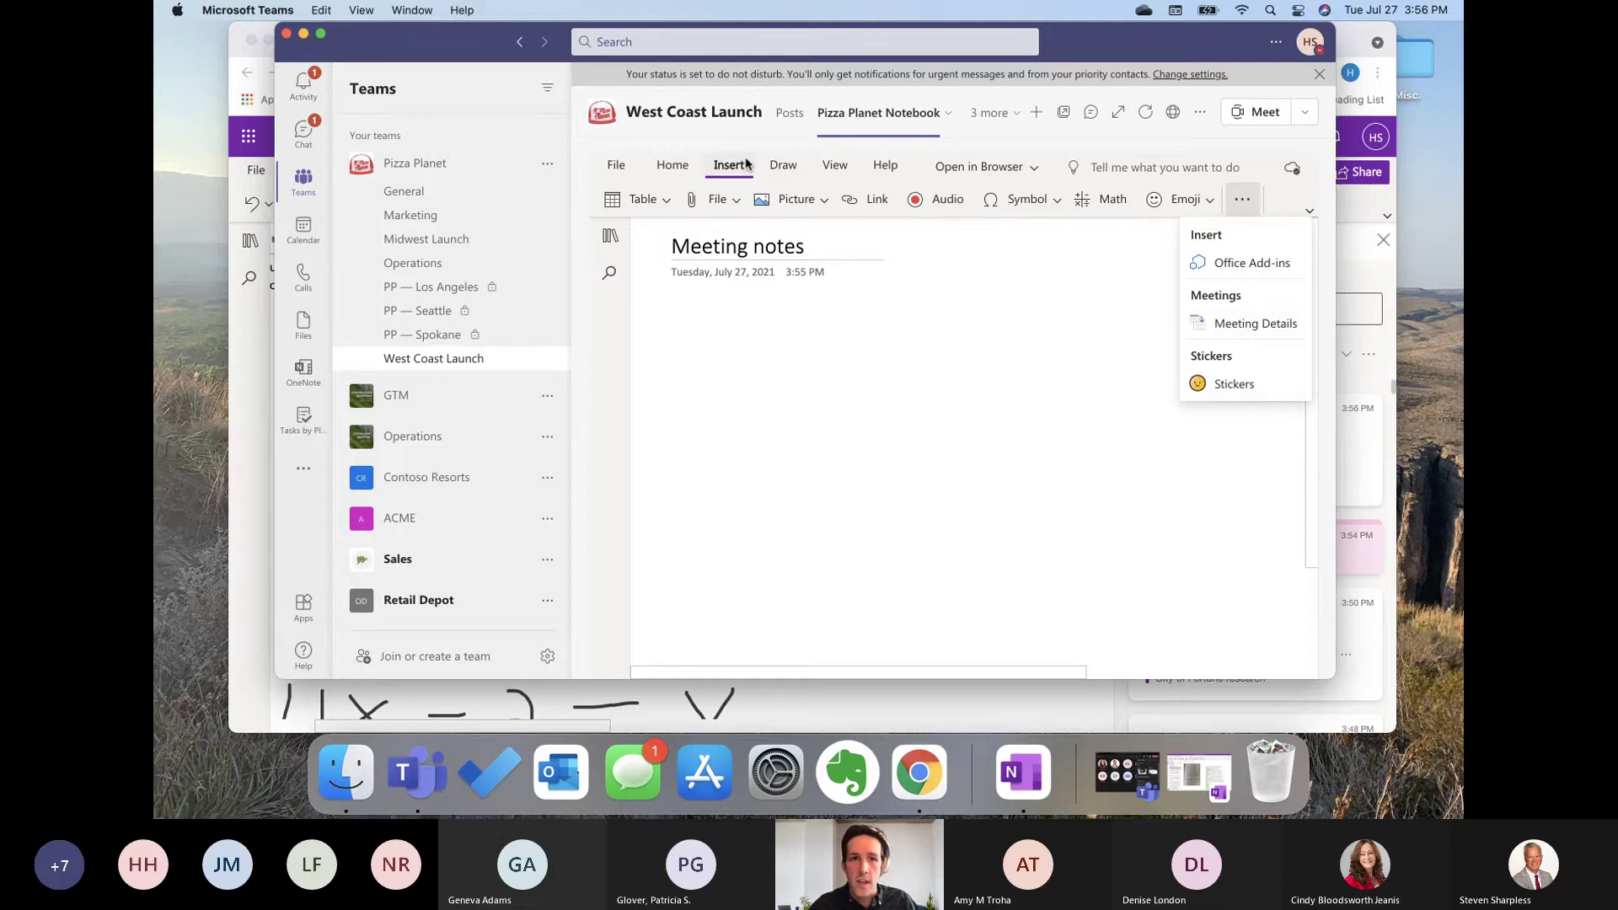
pyautogui.click(1254, 326)
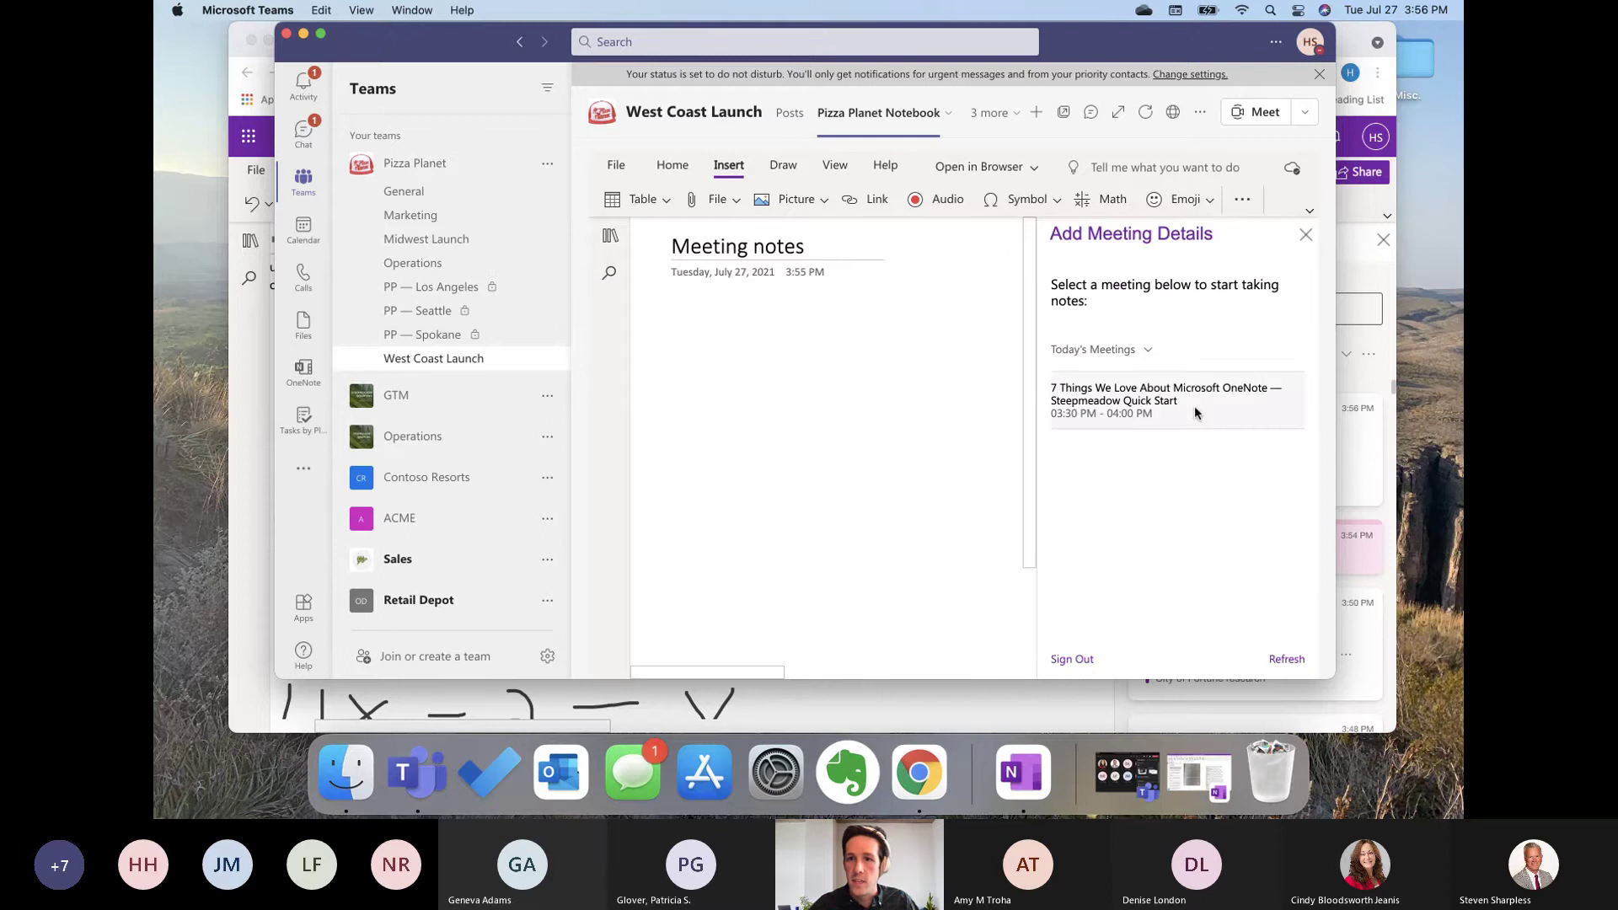
pyautogui.click(1197, 409)
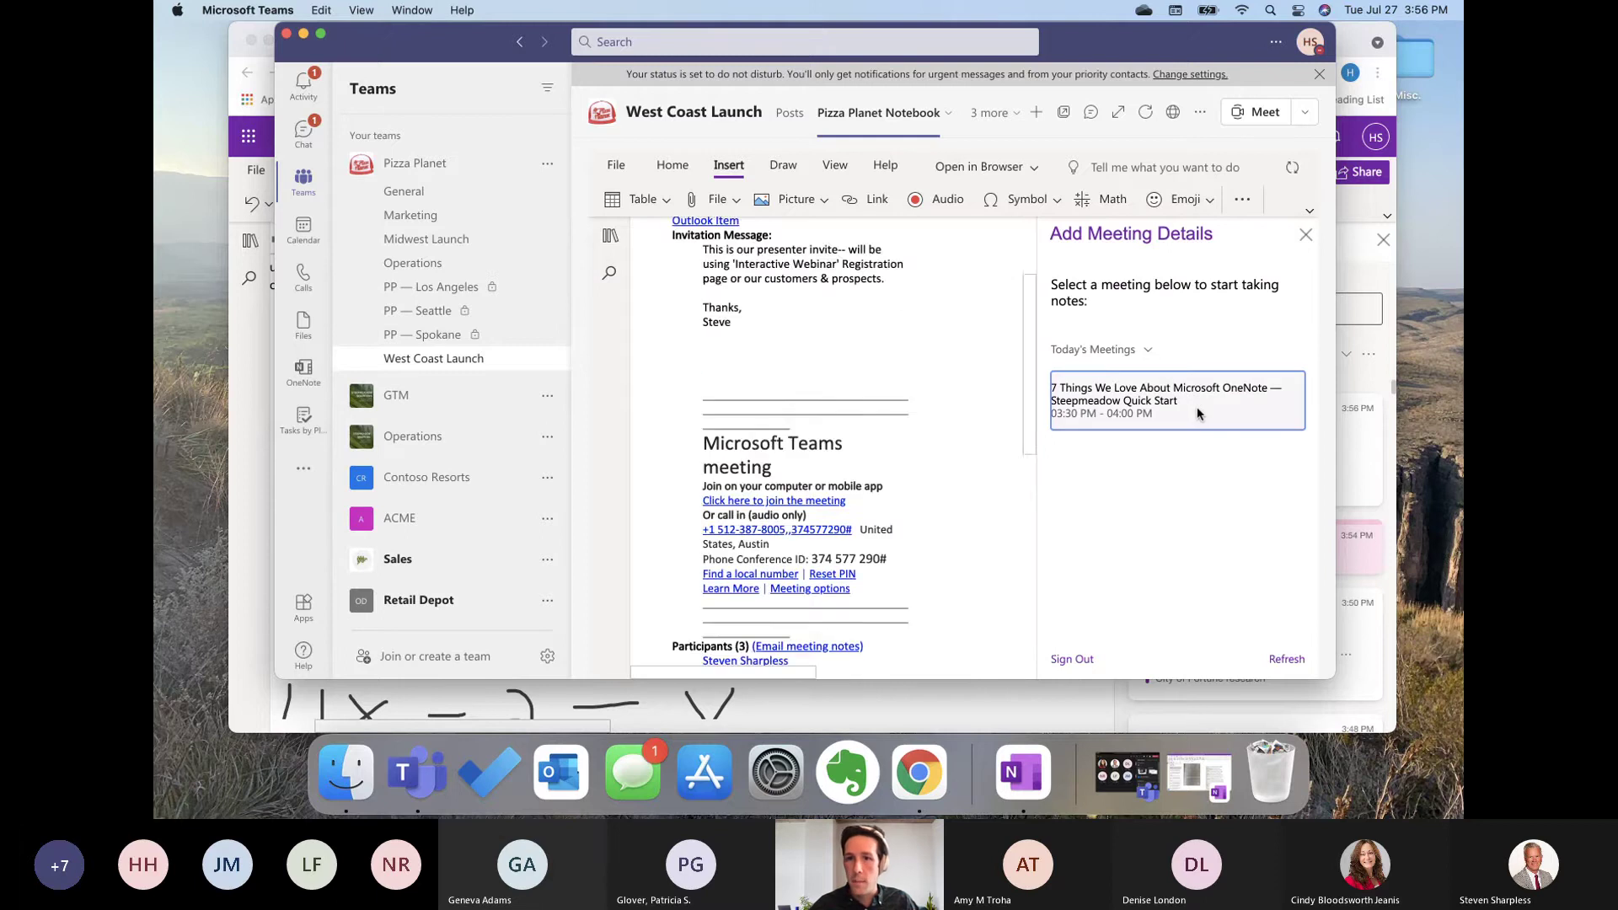
pyautogui.click(1306, 235)
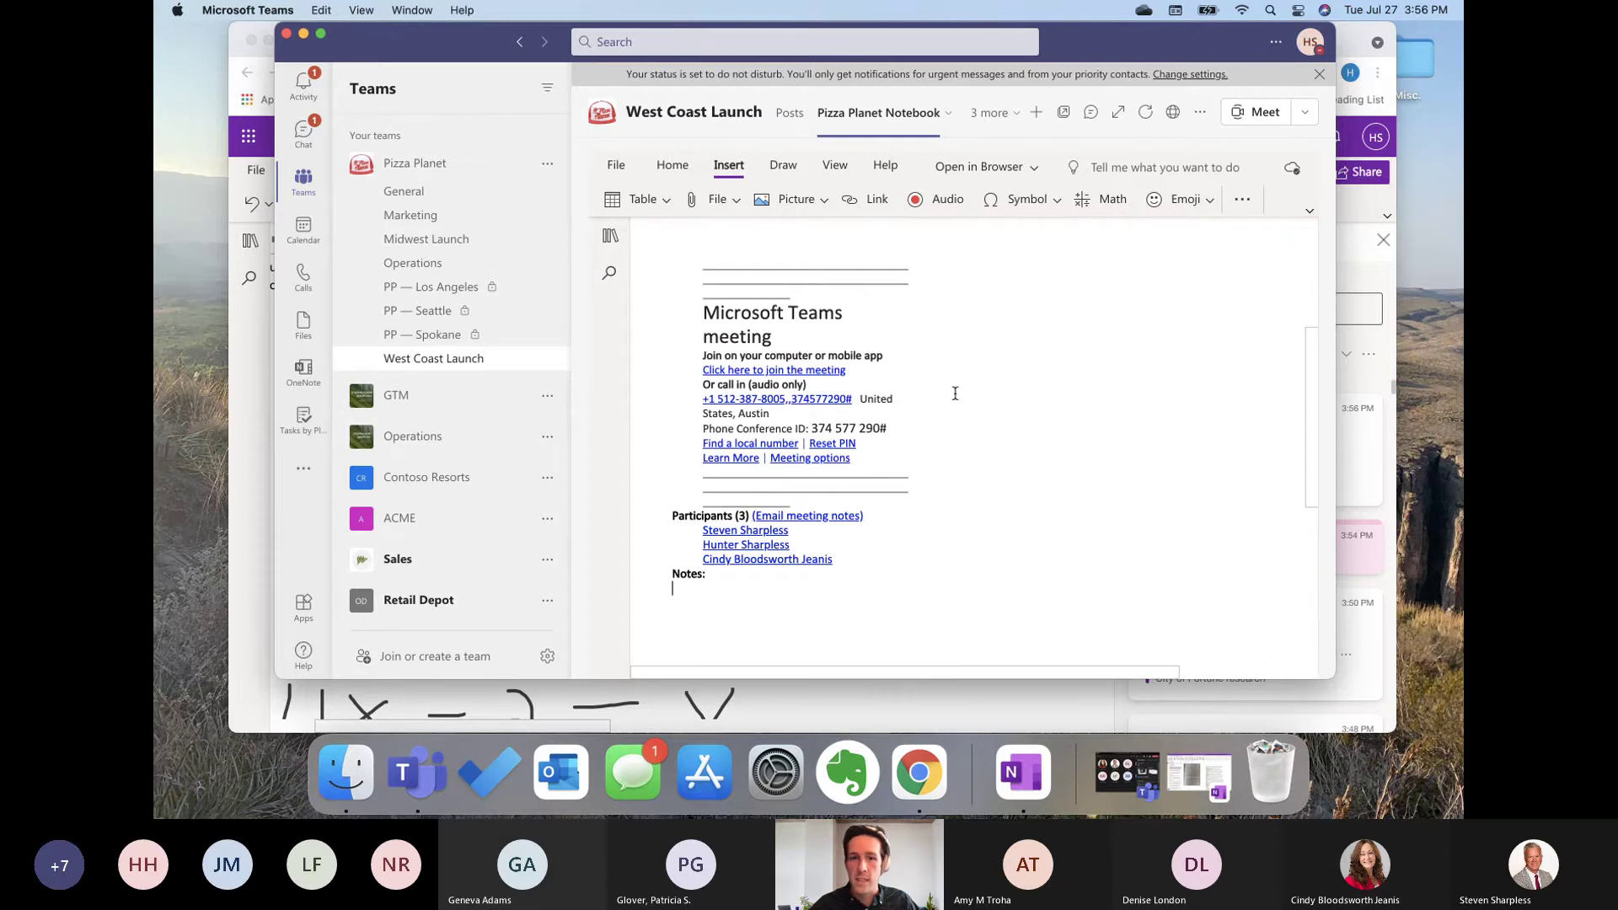
# Step: Review the inserted meeting details and add a bulleted entry "klnlkafnlknaf" under Notes
pyautogui.scroll(5, 921, 338)
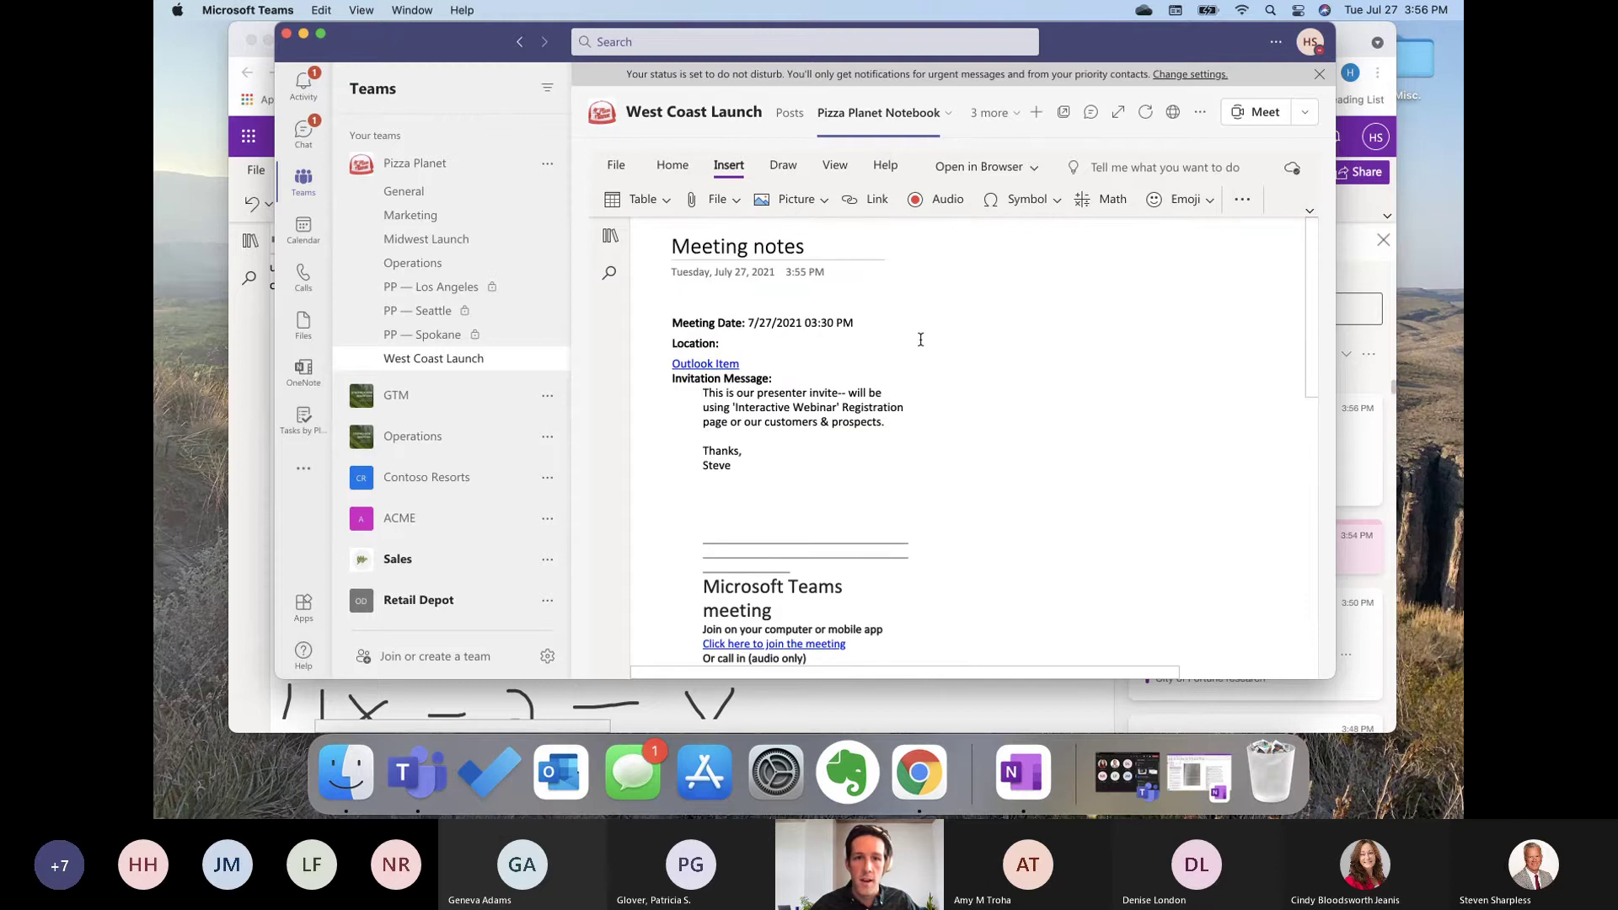
pyautogui.scroll(-2, 824, 425)
pyautogui.scroll(-6, 825, 426)
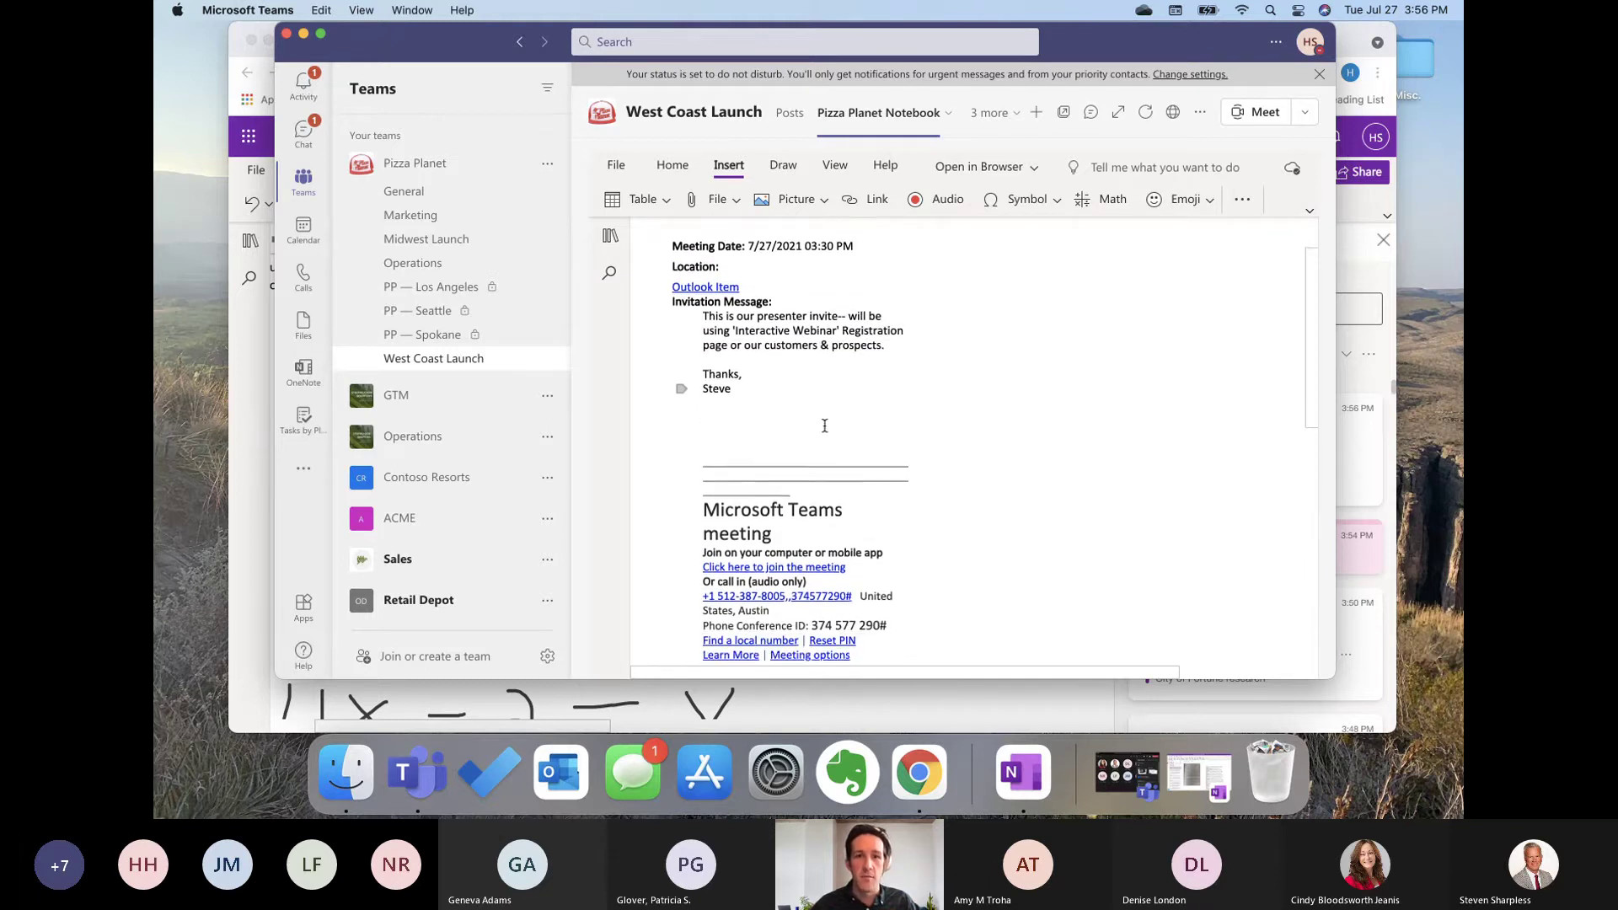
pyautogui.scroll(-3, 863, 430)
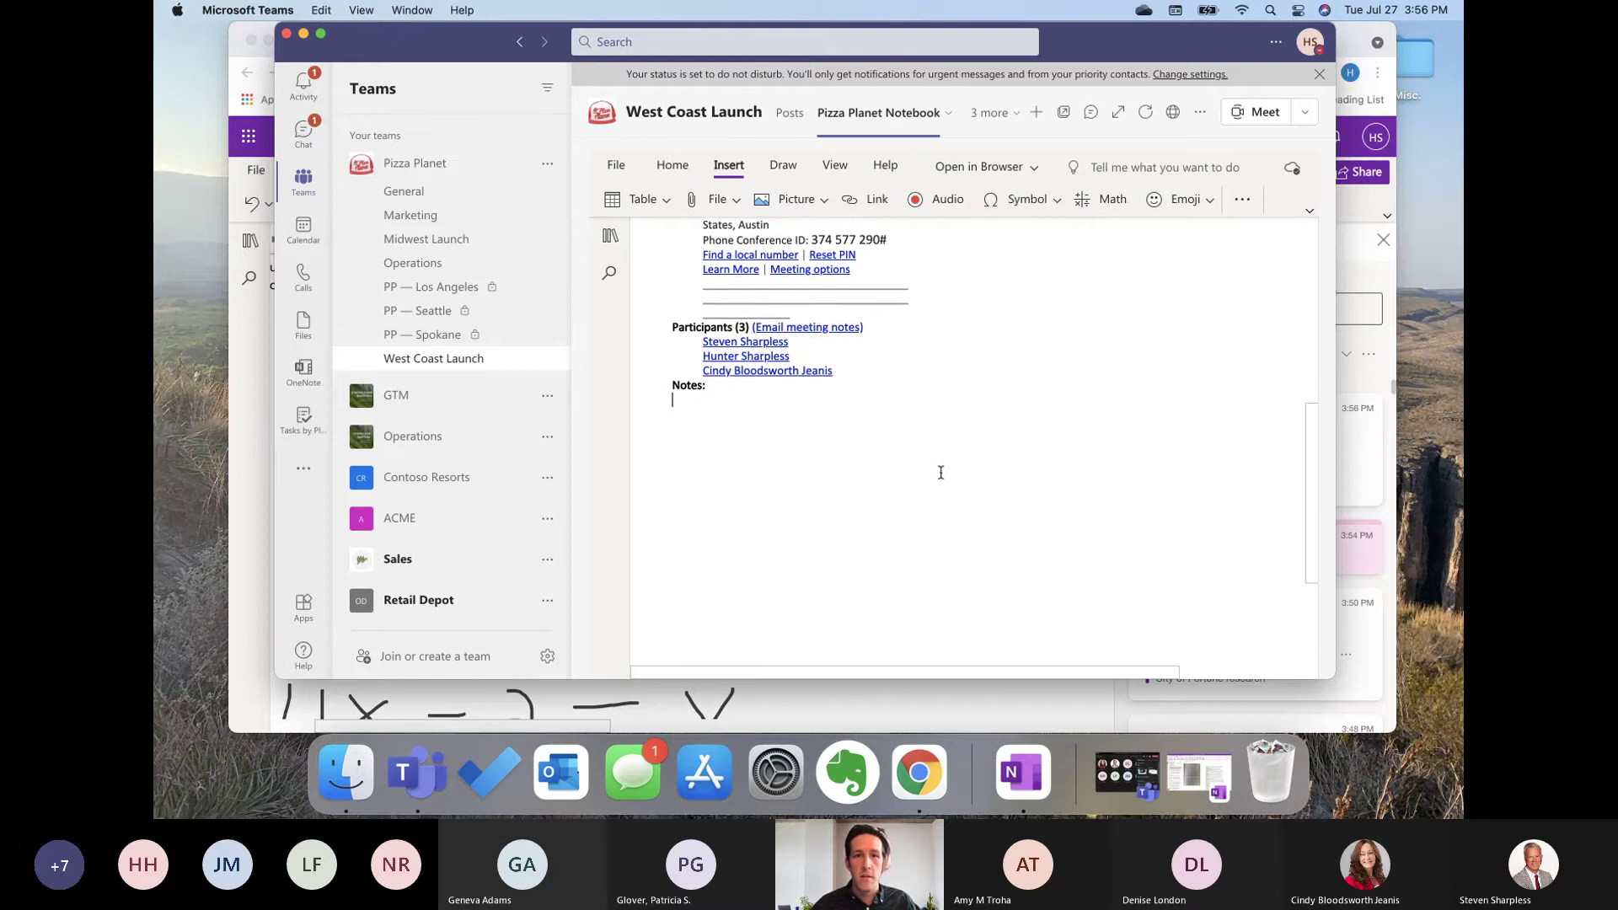
pyautogui.click(673, 165)
pyautogui.click(929, 199)
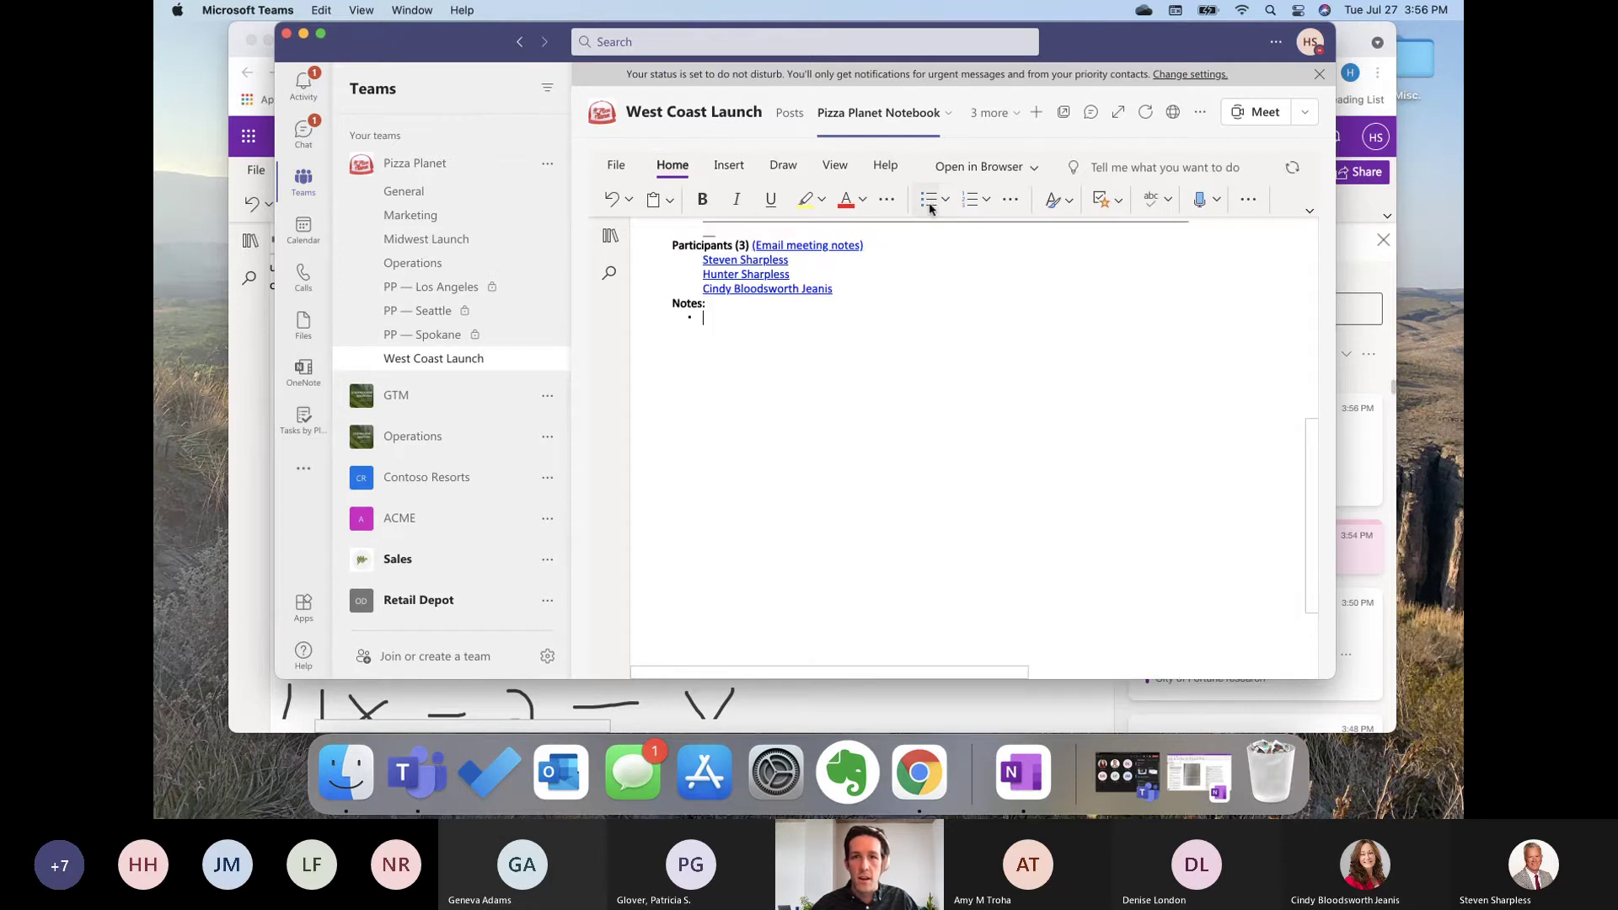
pyautogui.write('klnlkafnlkn')
pyautogui.scroll(6, 871, 435)
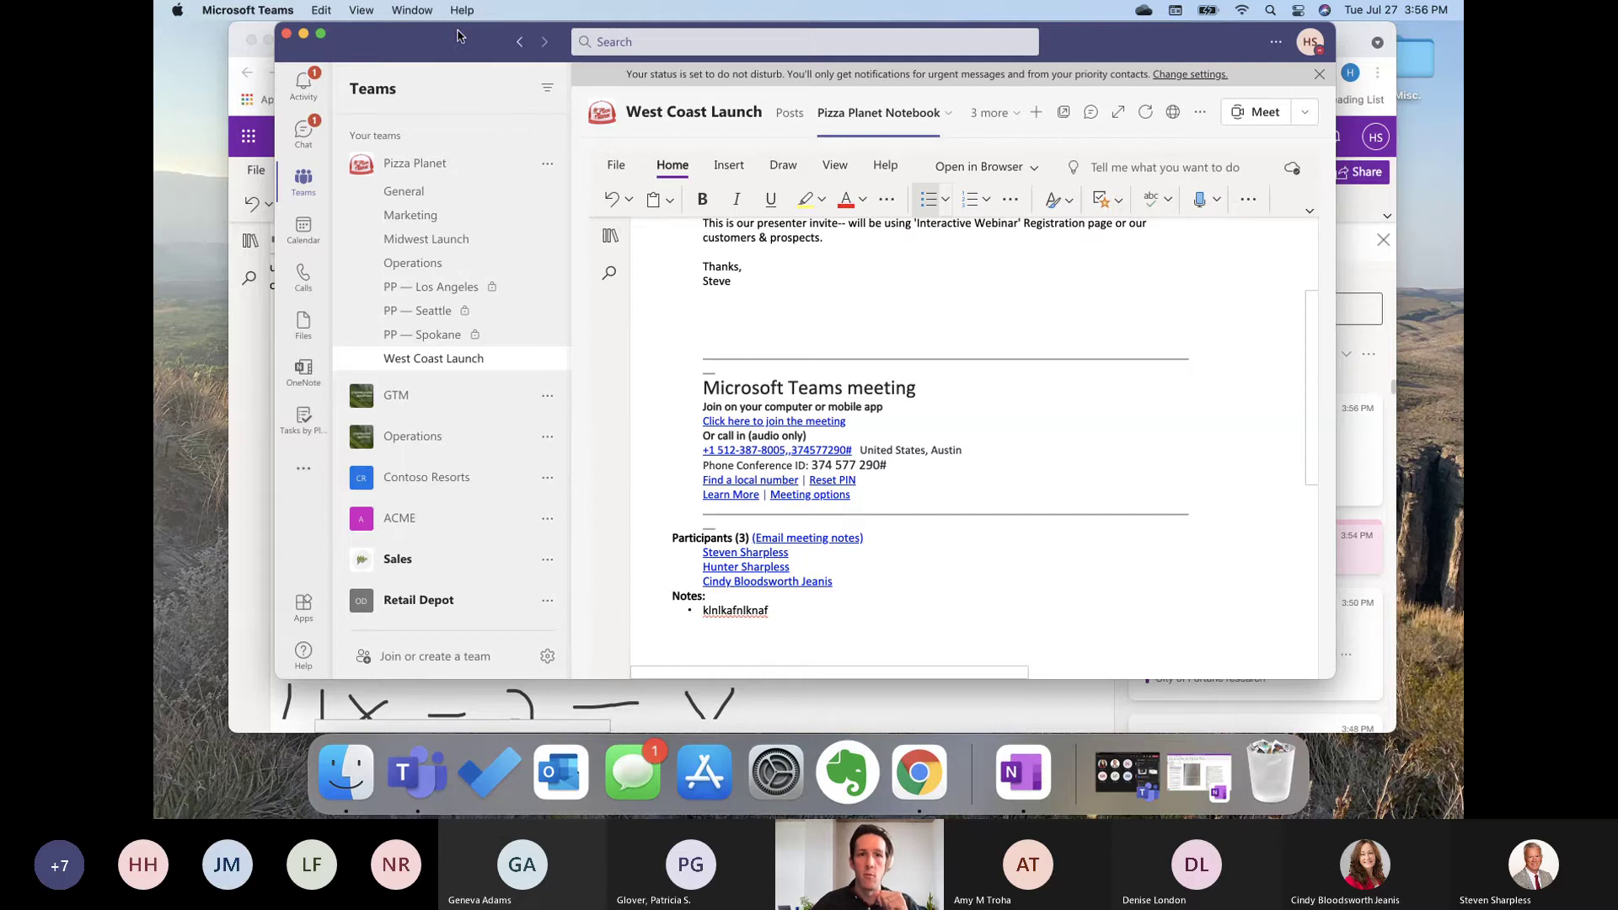
# Step: Minimize Teams to return to the OneNote agenda page in Chrome, go to the Tiger PDF examples, and close the Feed
pyautogui.click(303, 33)
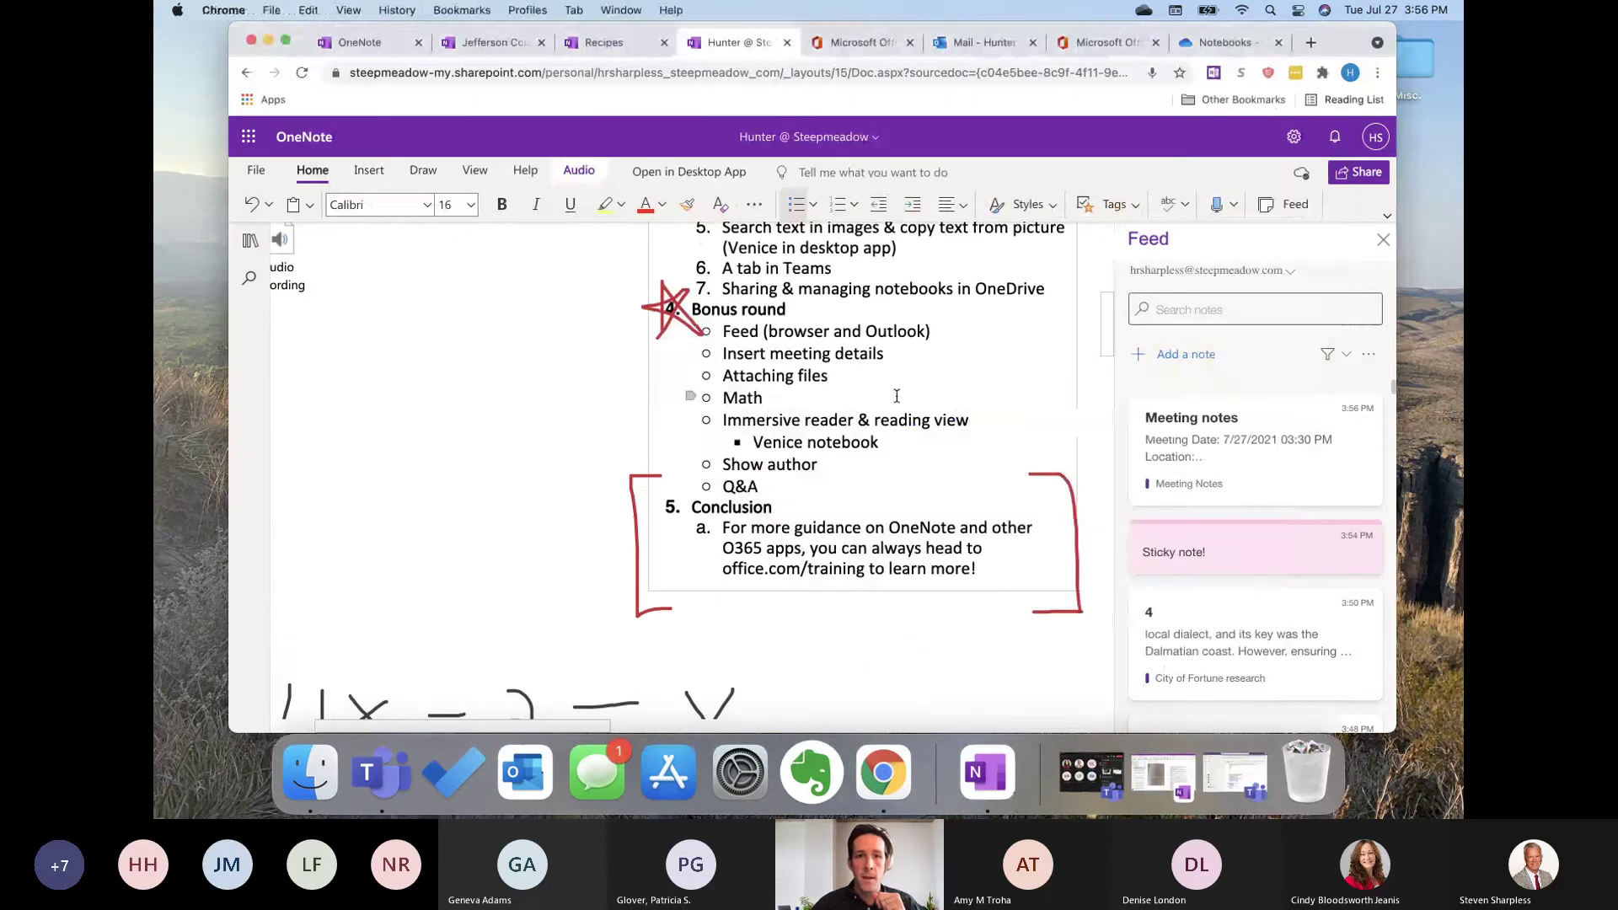
pyautogui.hscroll(-3, 897, 396)
pyautogui.scroll(-5, 755, 444)
pyautogui.scroll(-5, 754, 443)
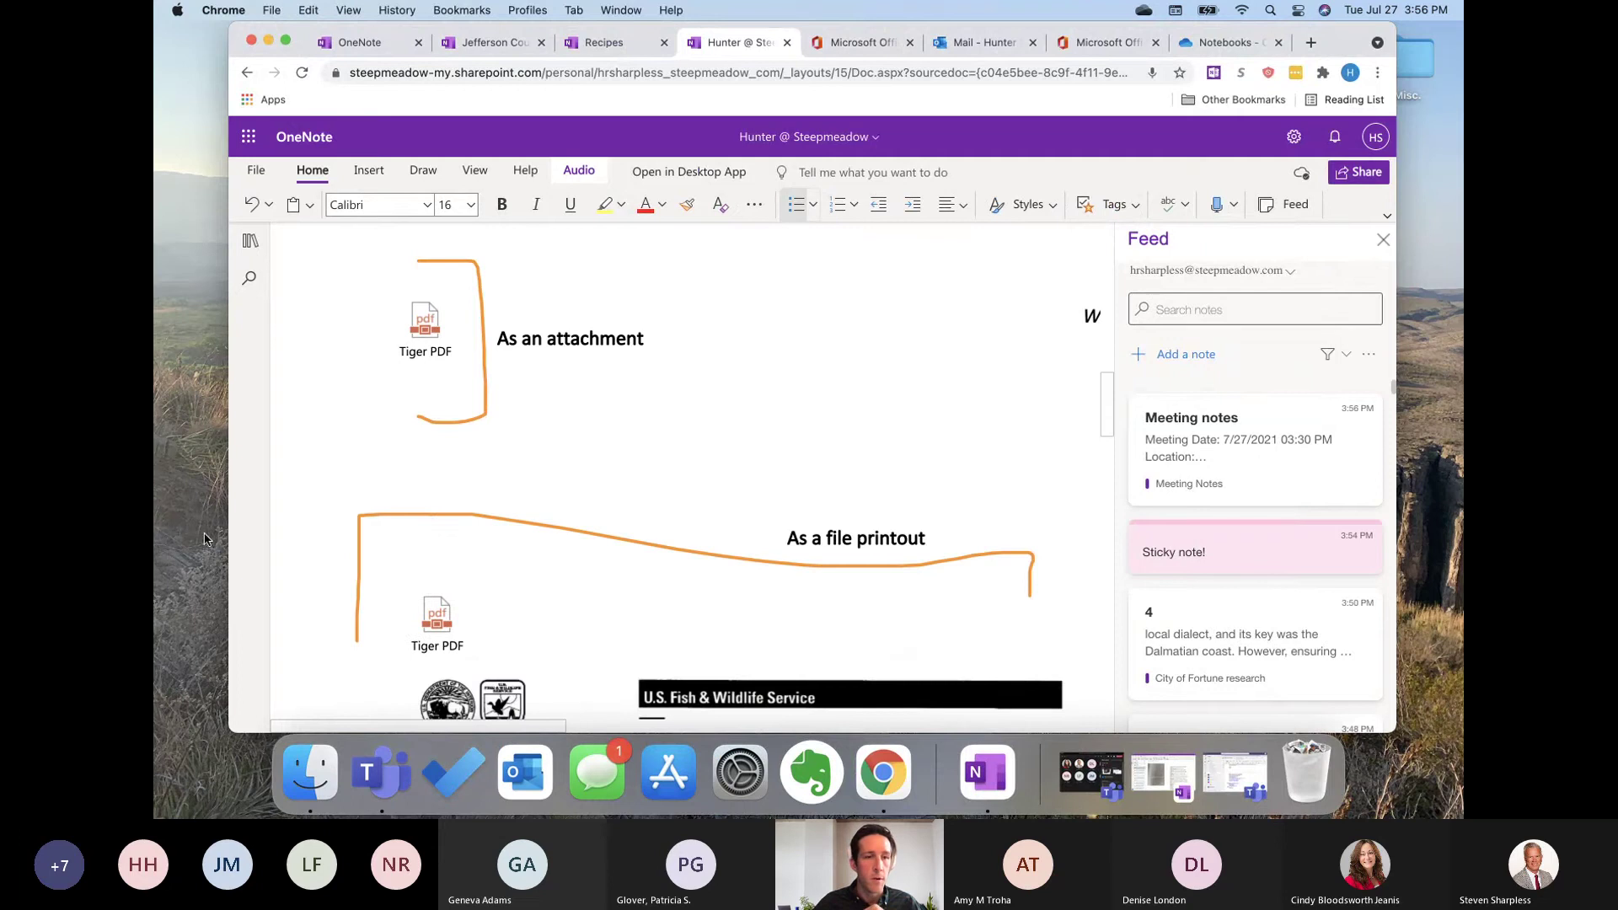
pyautogui.click(1357, 244)
pyautogui.click(1383, 239)
# Step: Examine the Tiger PDF inserted as an attachment, selecting its file icon and deselecting it again
pyautogui.scroll(1, 354, 382)
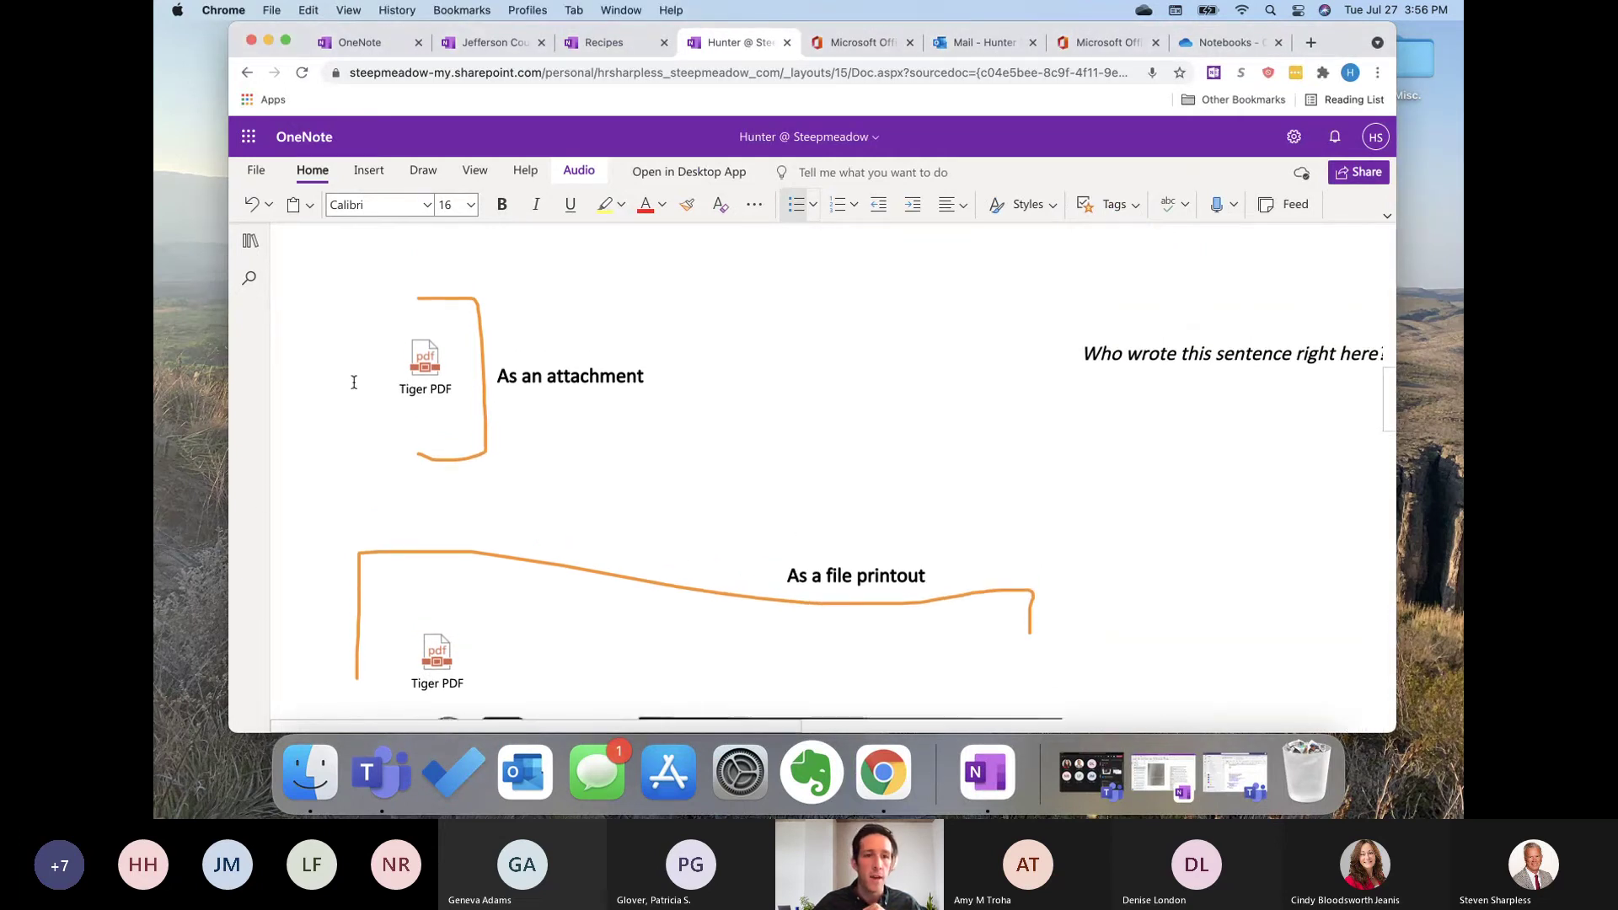
pyautogui.scroll(-1, 885, 407)
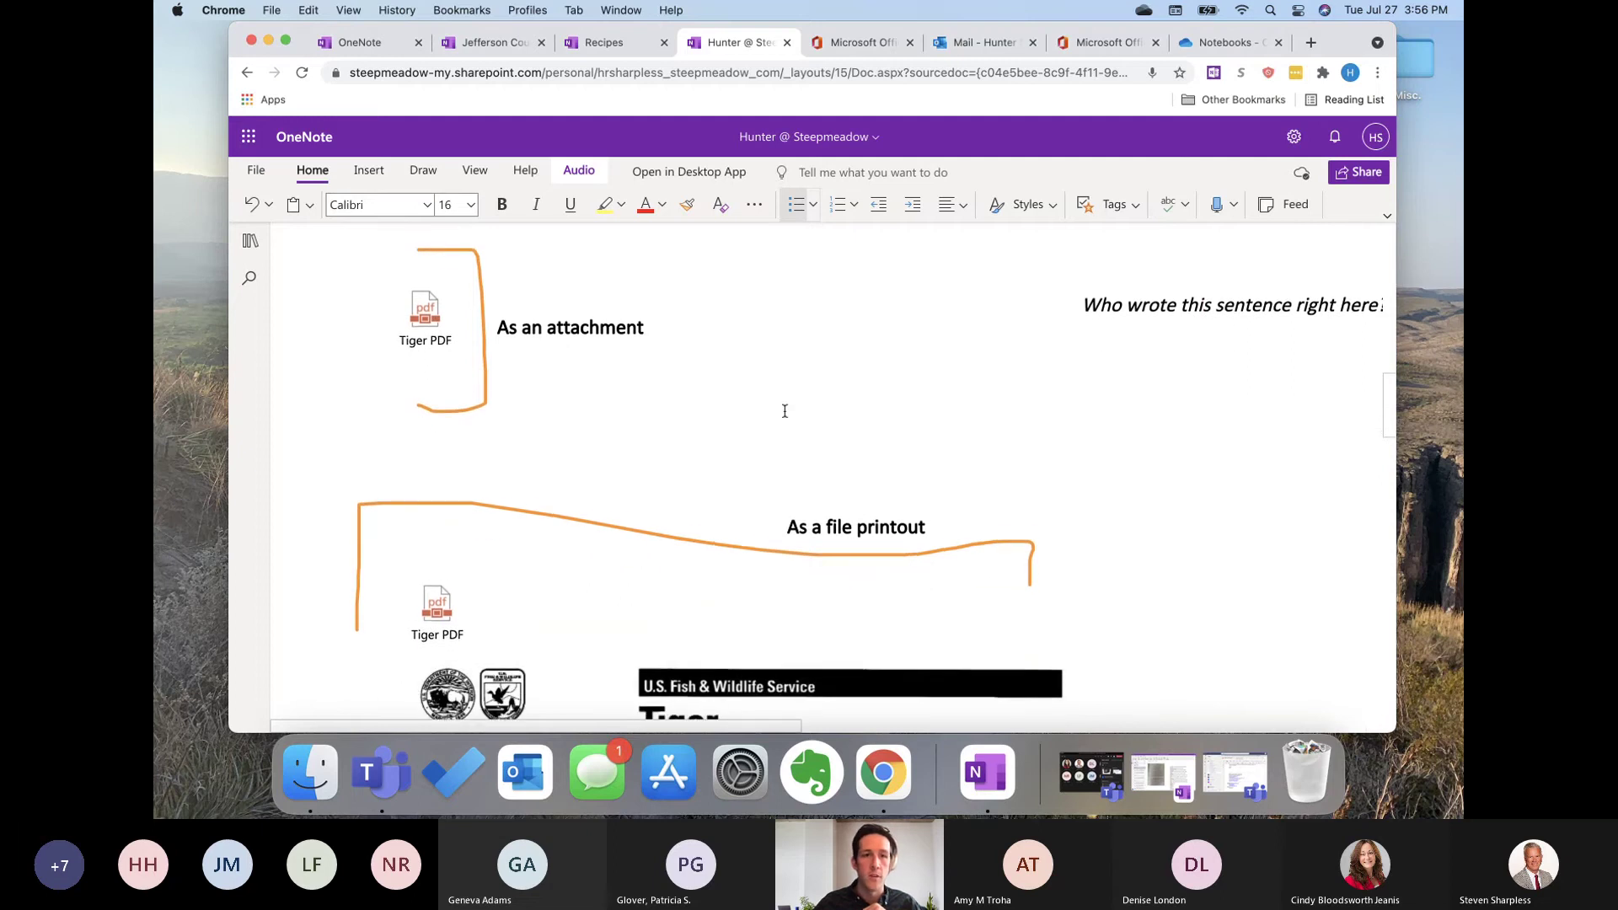
pyautogui.scroll(1, 637, 397)
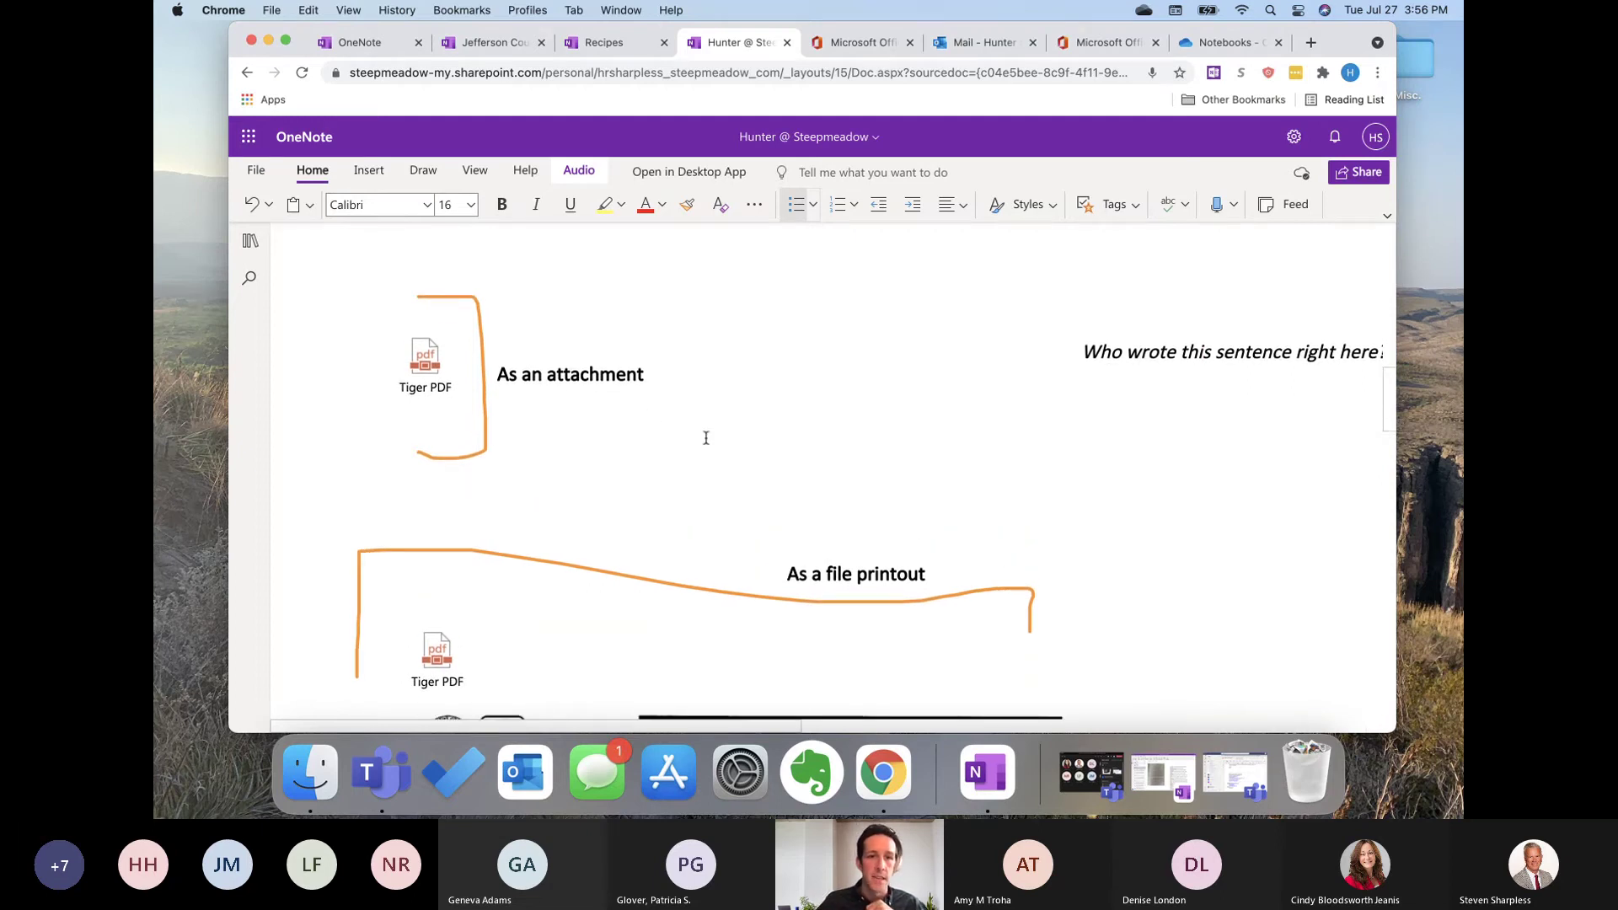
pyautogui.click(438, 354)
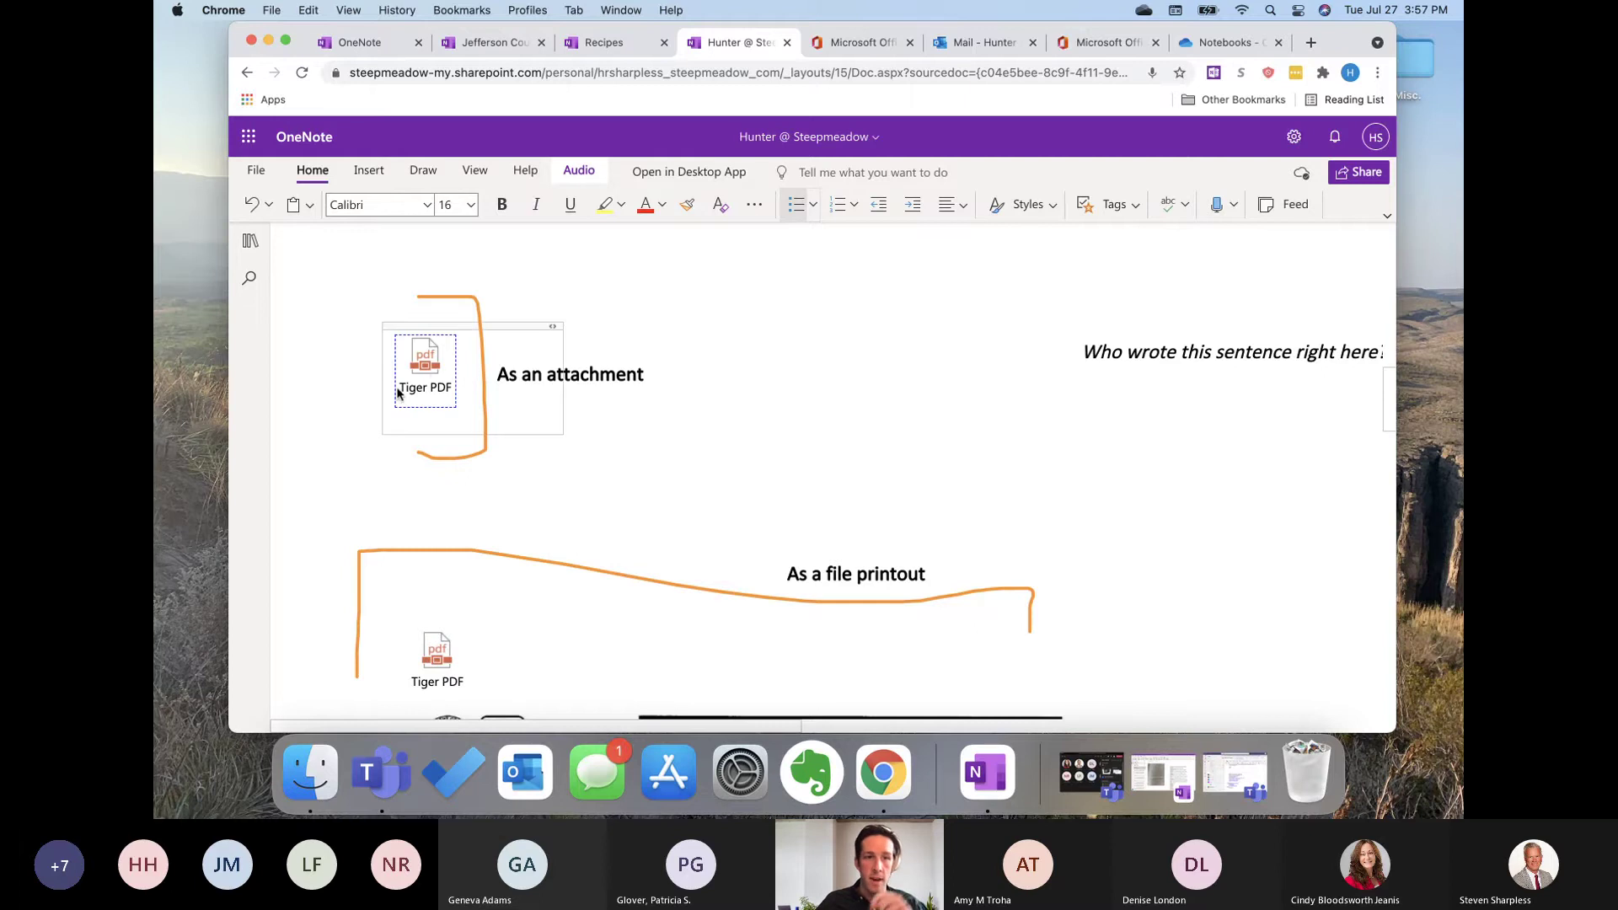
pyautogui.click(691, 335)
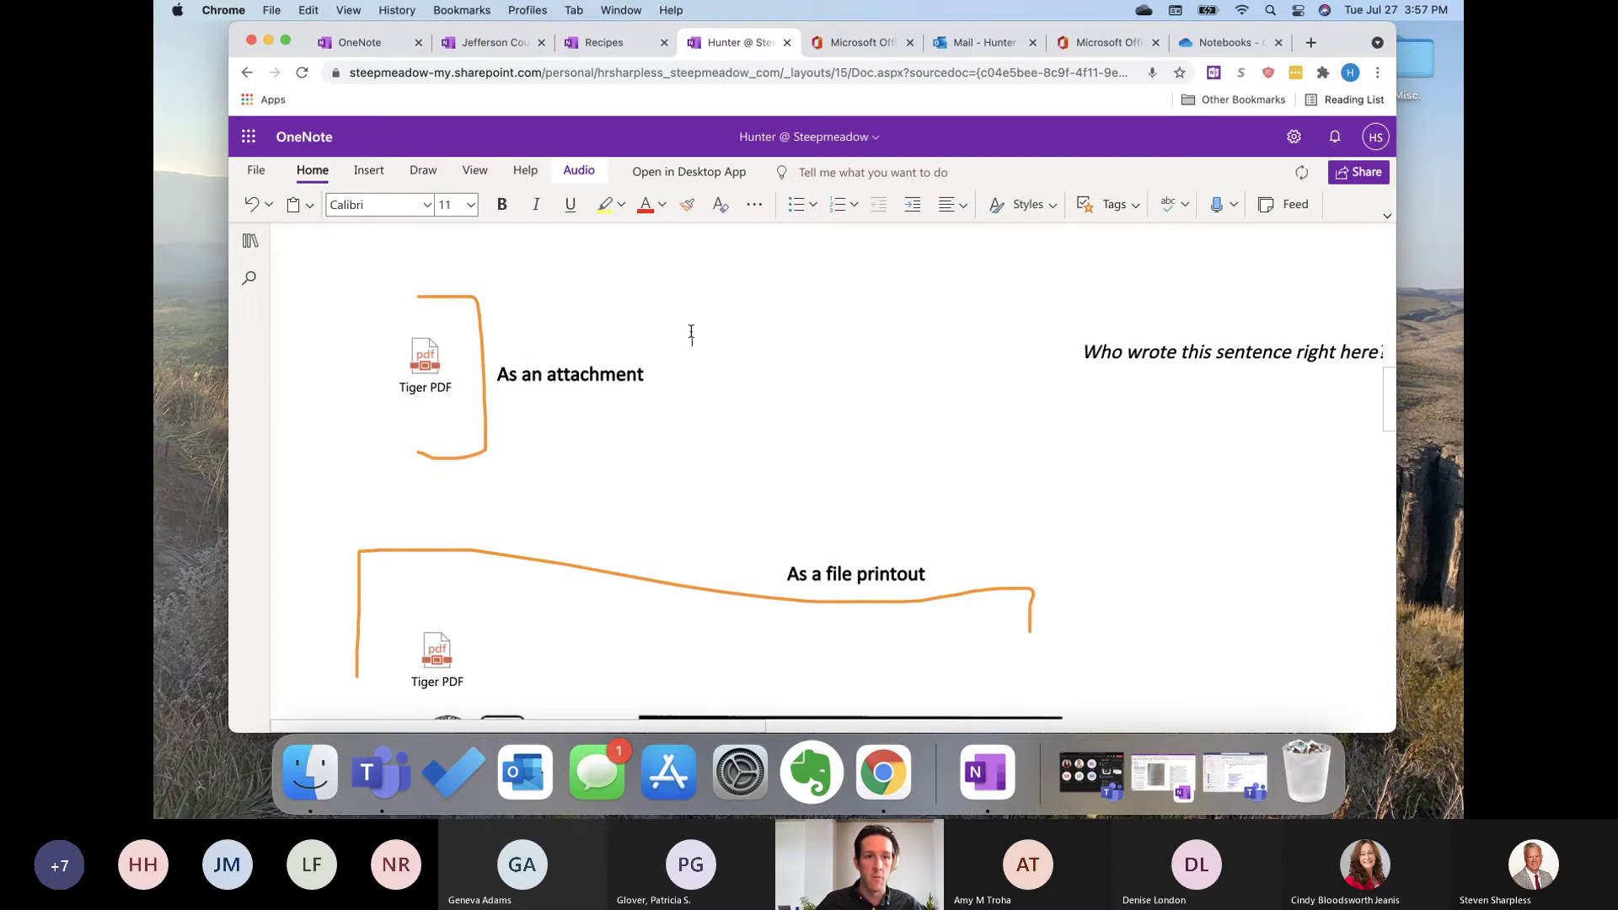
# Step: Look through the Tiger PDF file printout, including its highlighted text and handwritten annotations, and return to its beginning
pyautogui.scroll(-3, 691, 331)
pyautogui.scroll(-3, 826, 345)
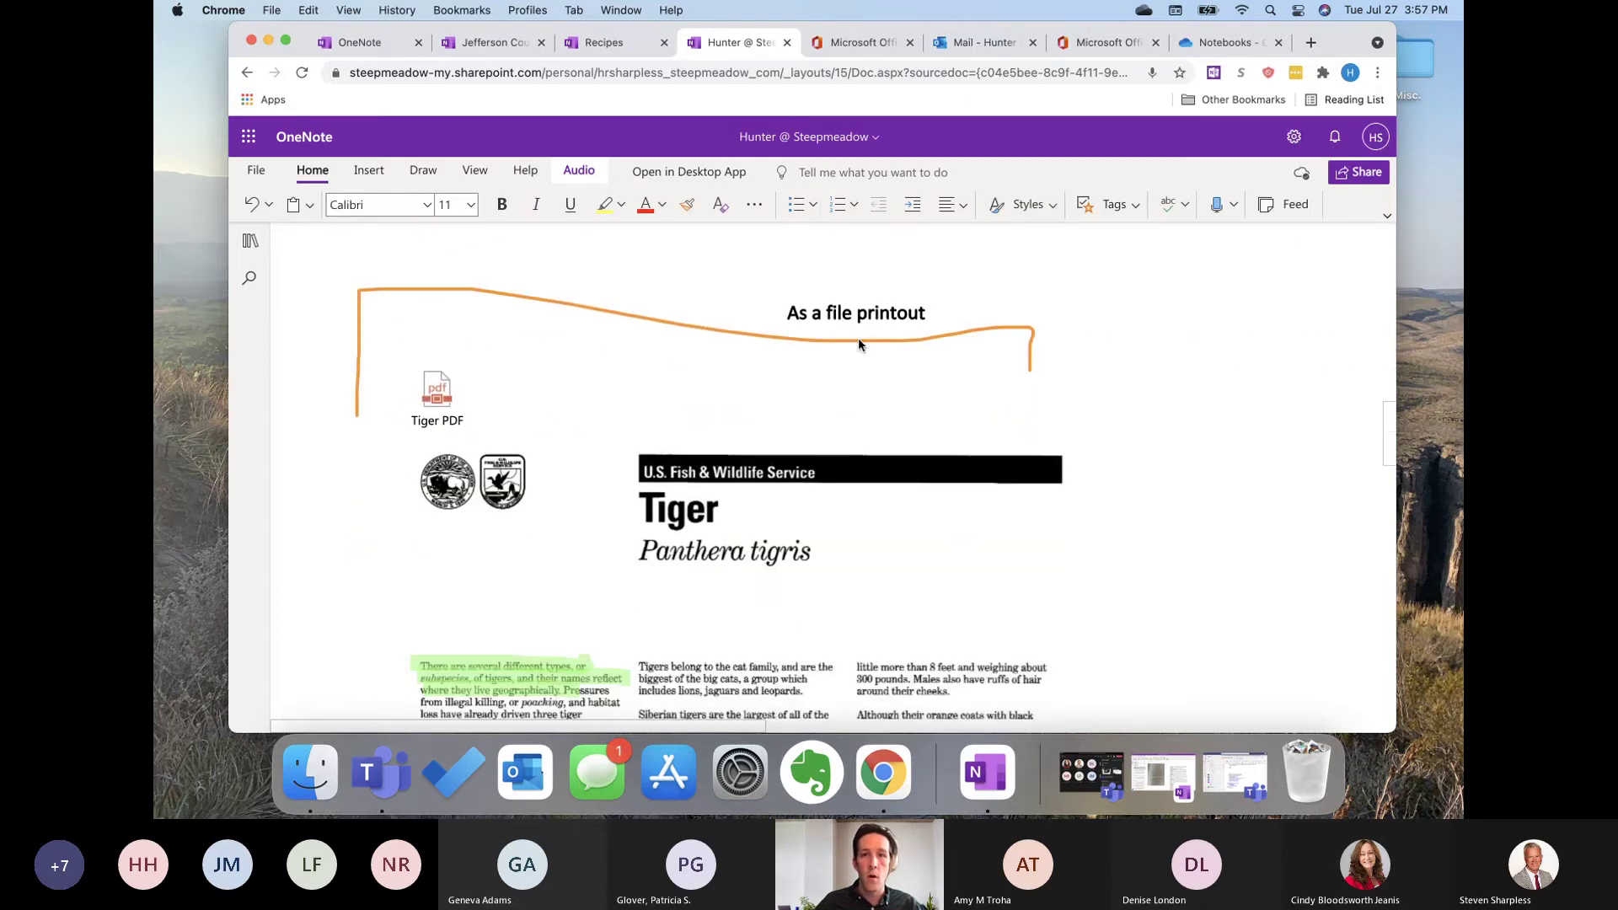
pyautogui.scroll(-10, 843, 396)
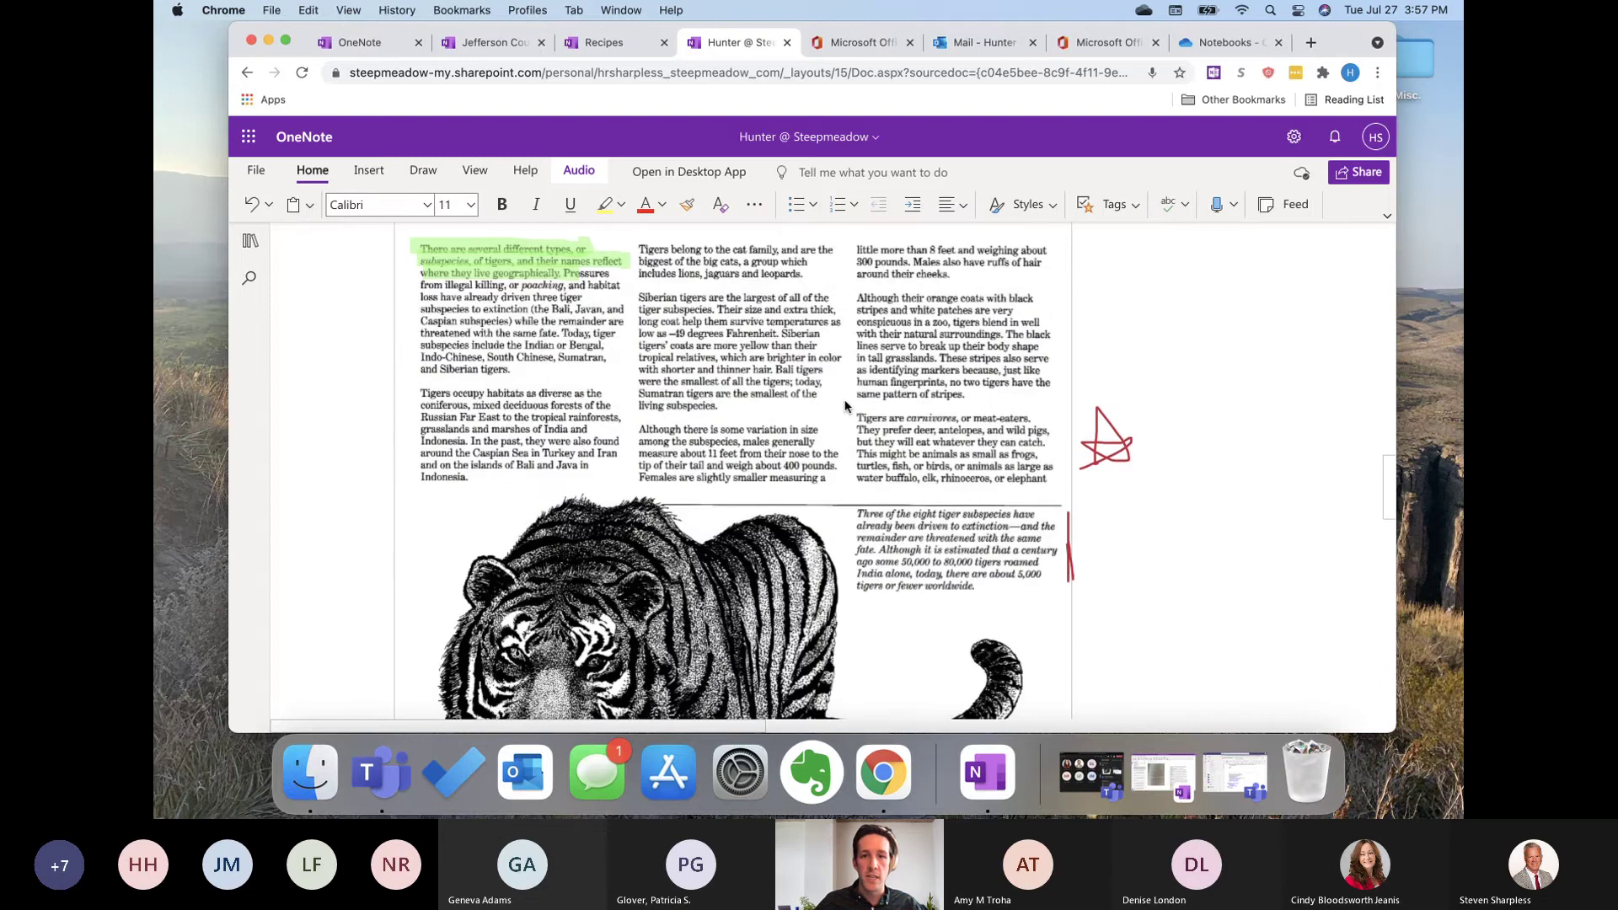
pyautogui.scroll(-7, 846, 407)
pyautogui.scroll(6, 846, 408)
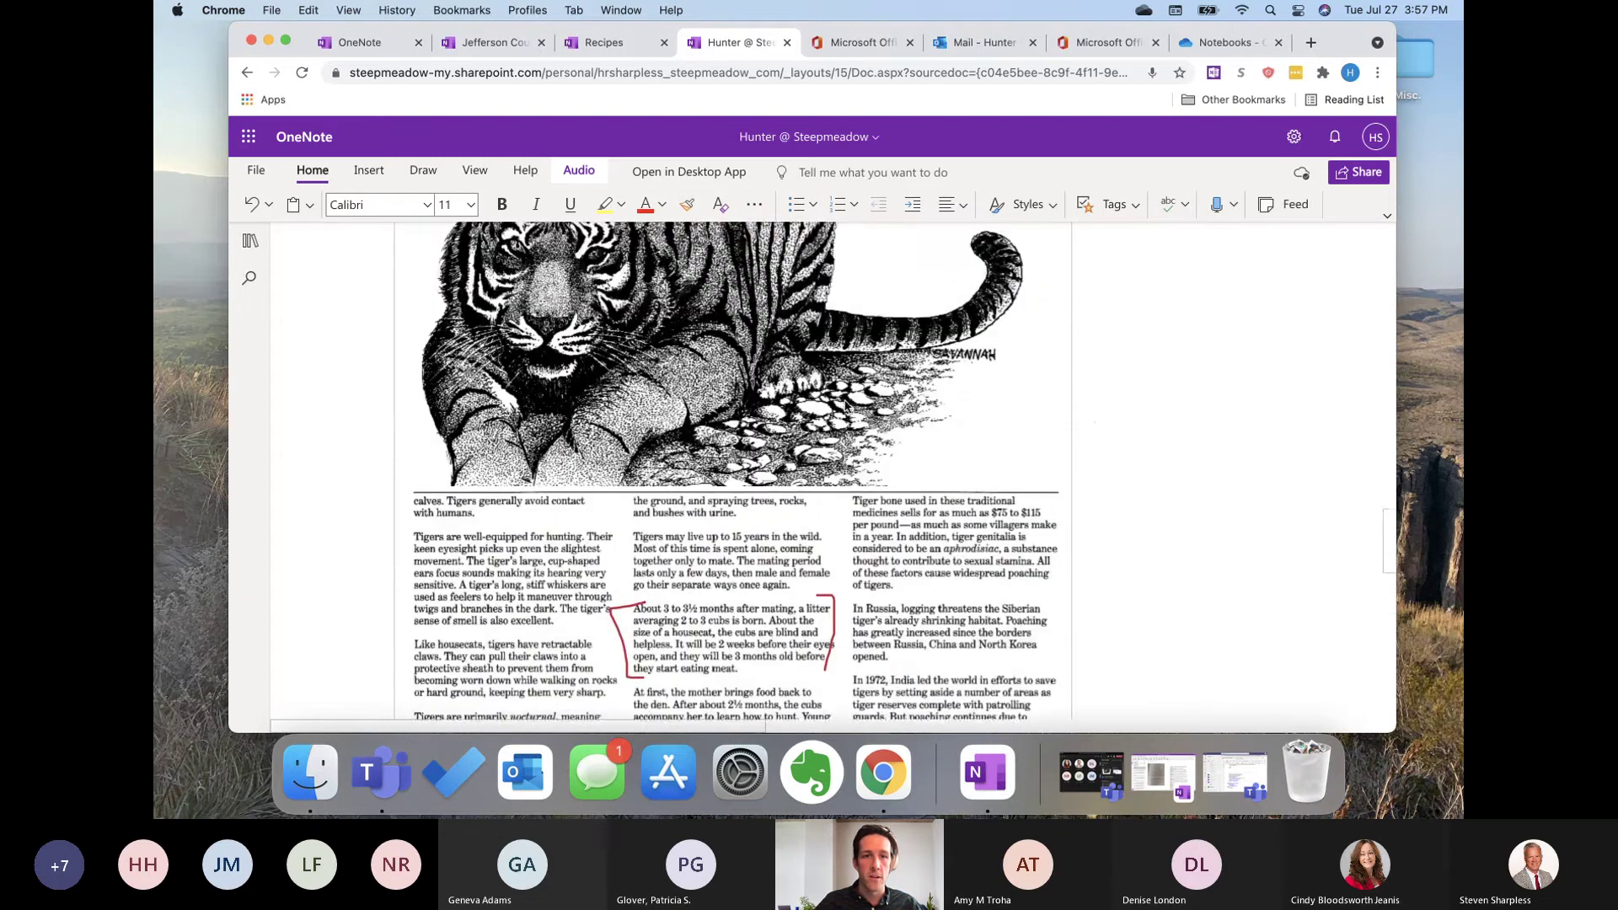
pyautogui.scroll(-10, 845, 407)
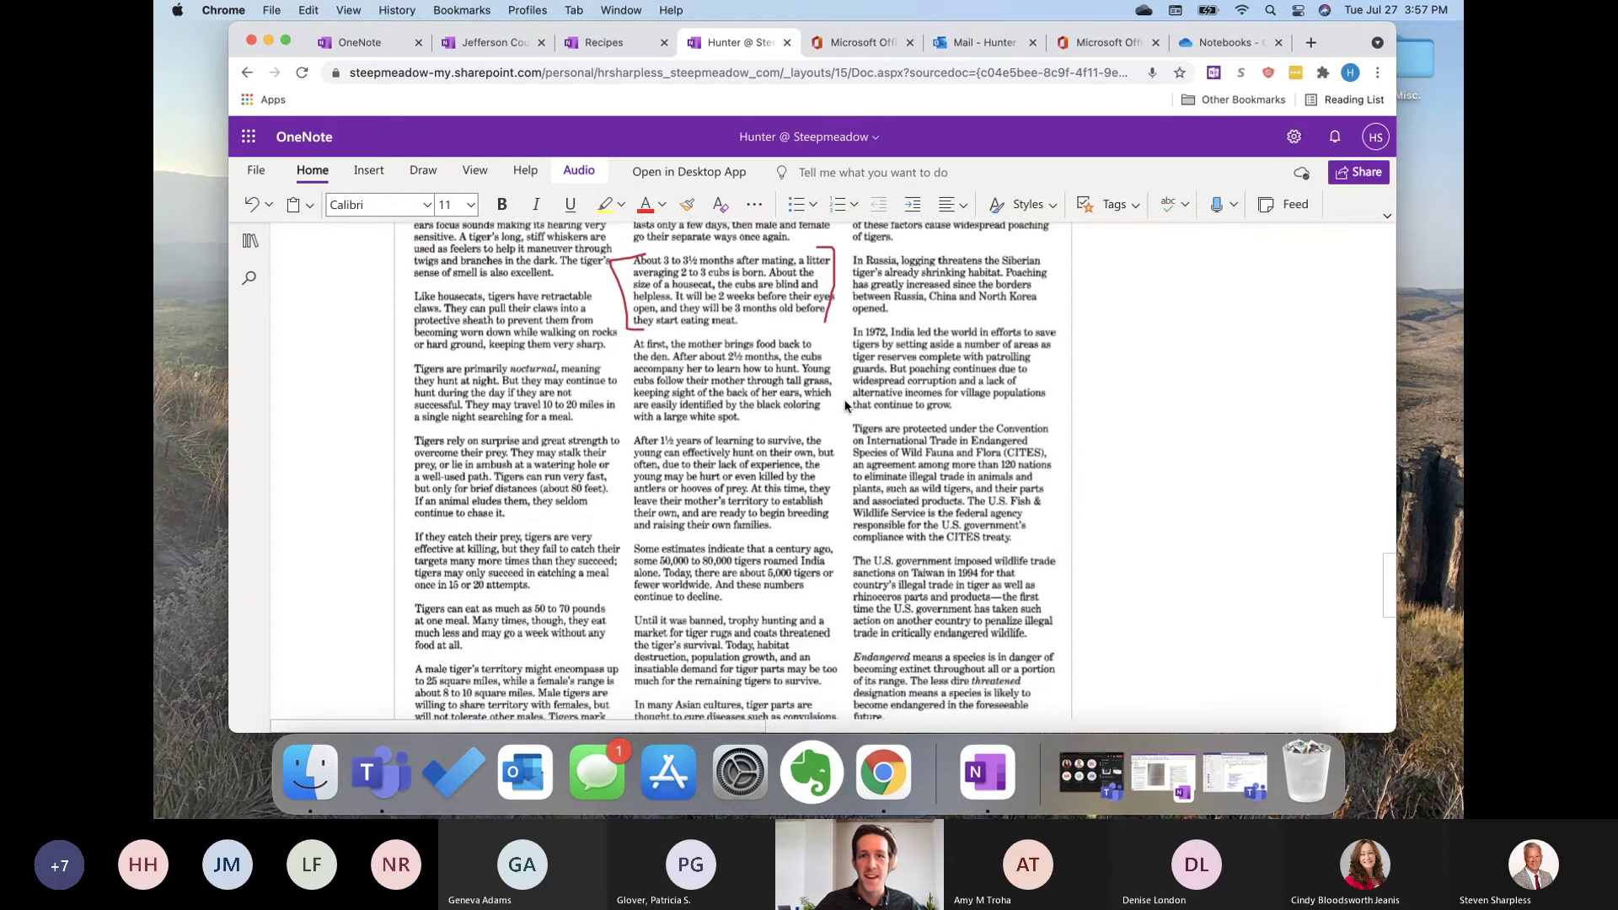
pyautogui.scroll(-4, 845, 408)
pyautogui.scroll(6, 577, 511)
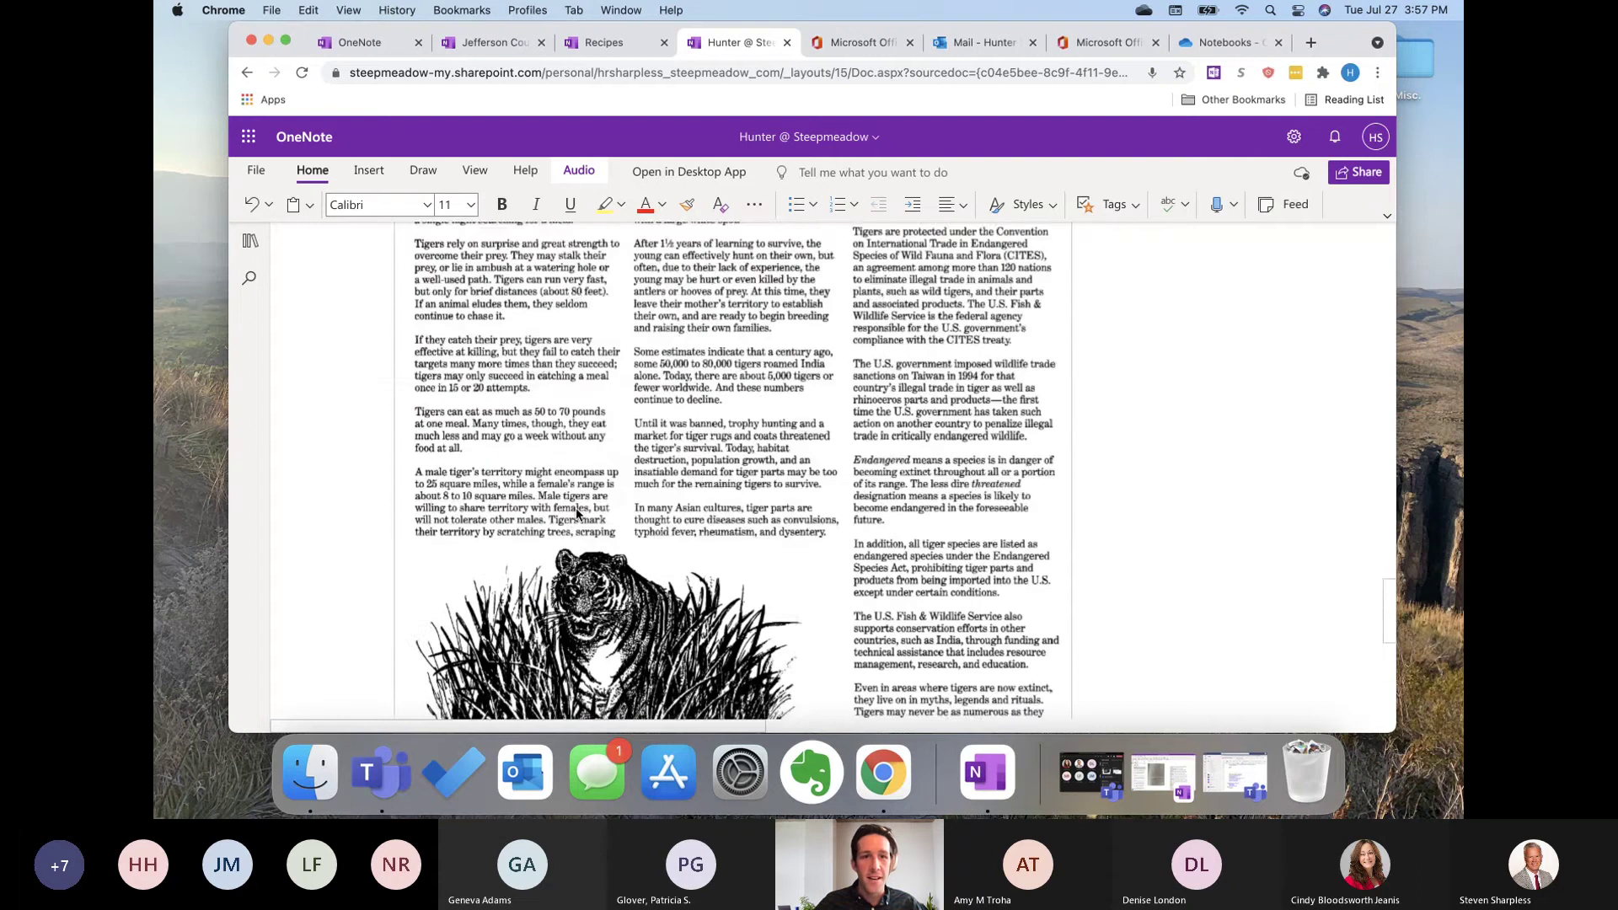
pyautogui.scroll(5, 576, 512)
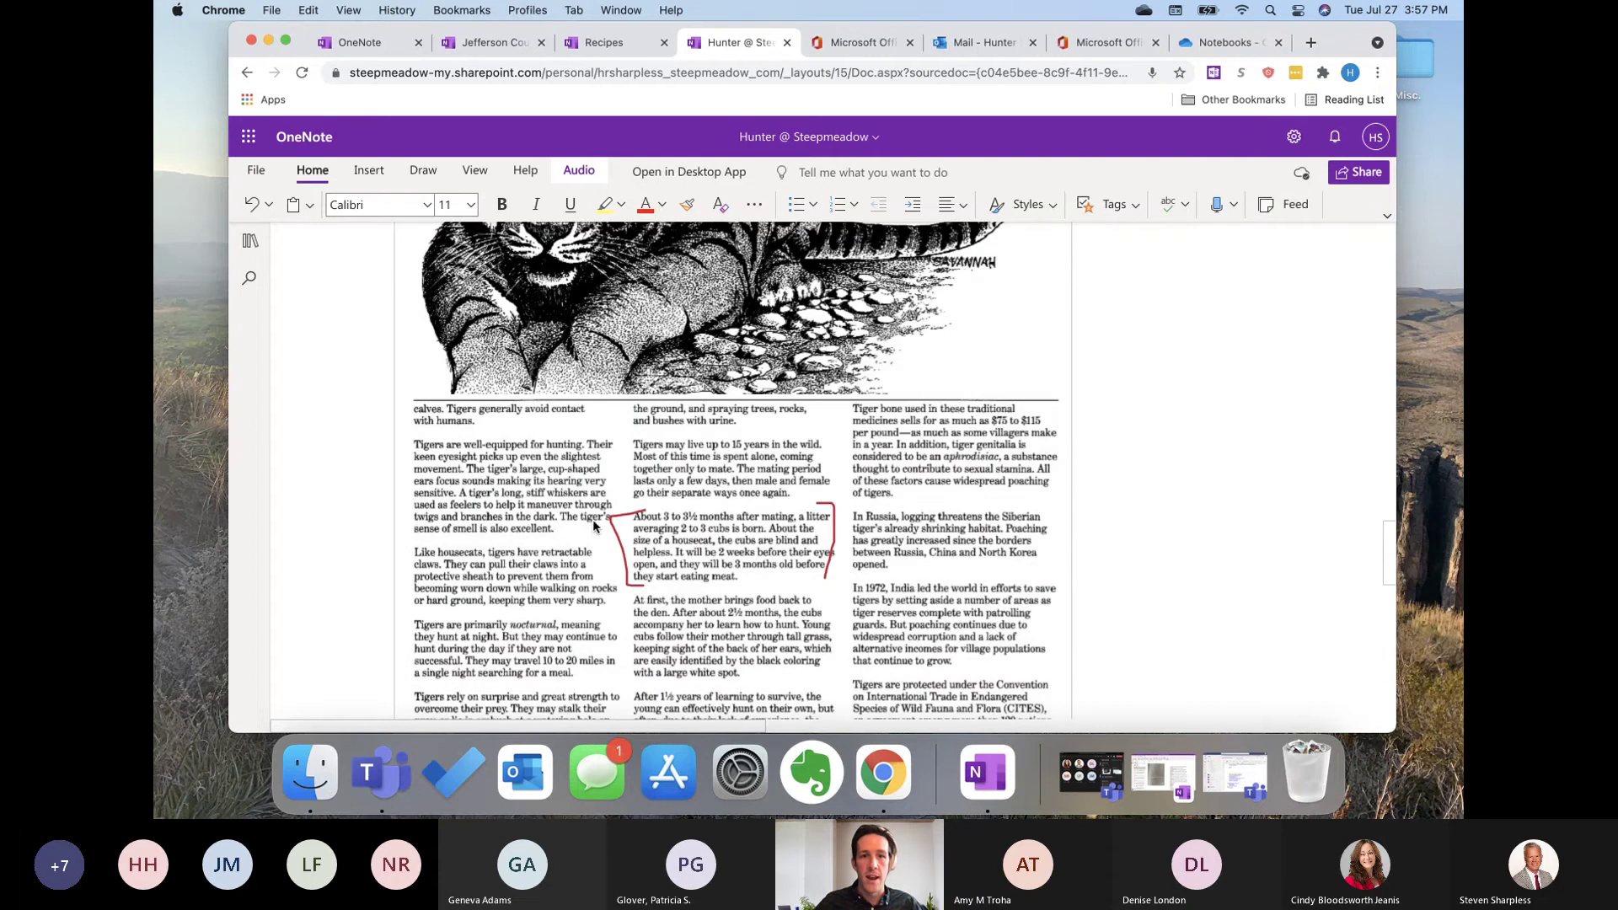
pyautogui.scroll(6, 598, 537)
pyautogui.scroll(2, 607, 363)
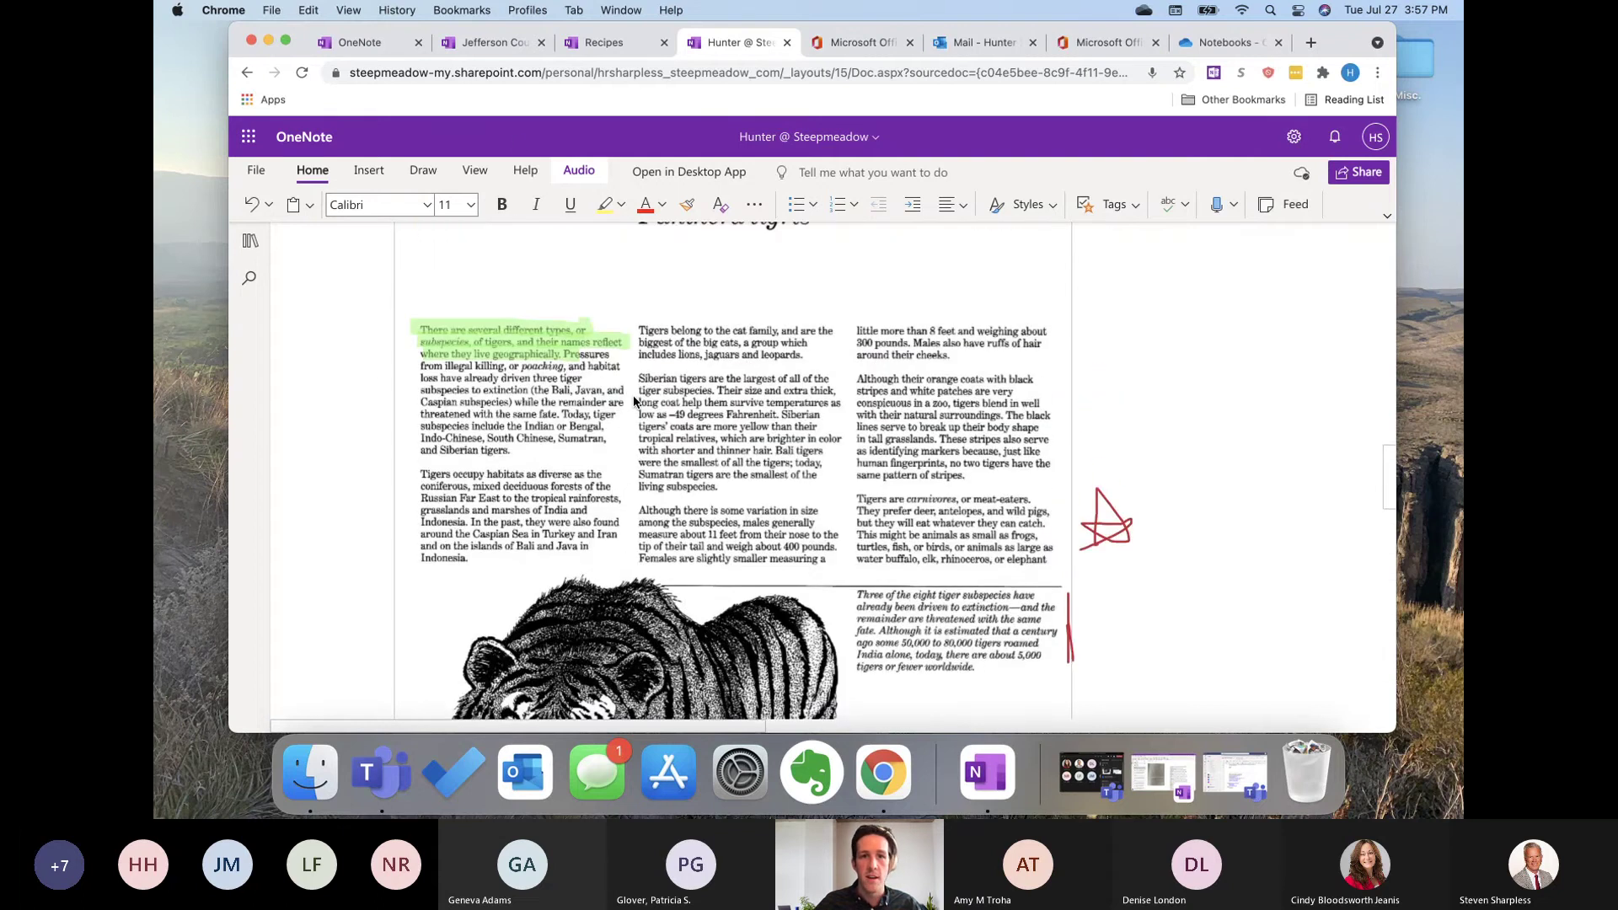
pyautogui.scroll(5, 521, 462)
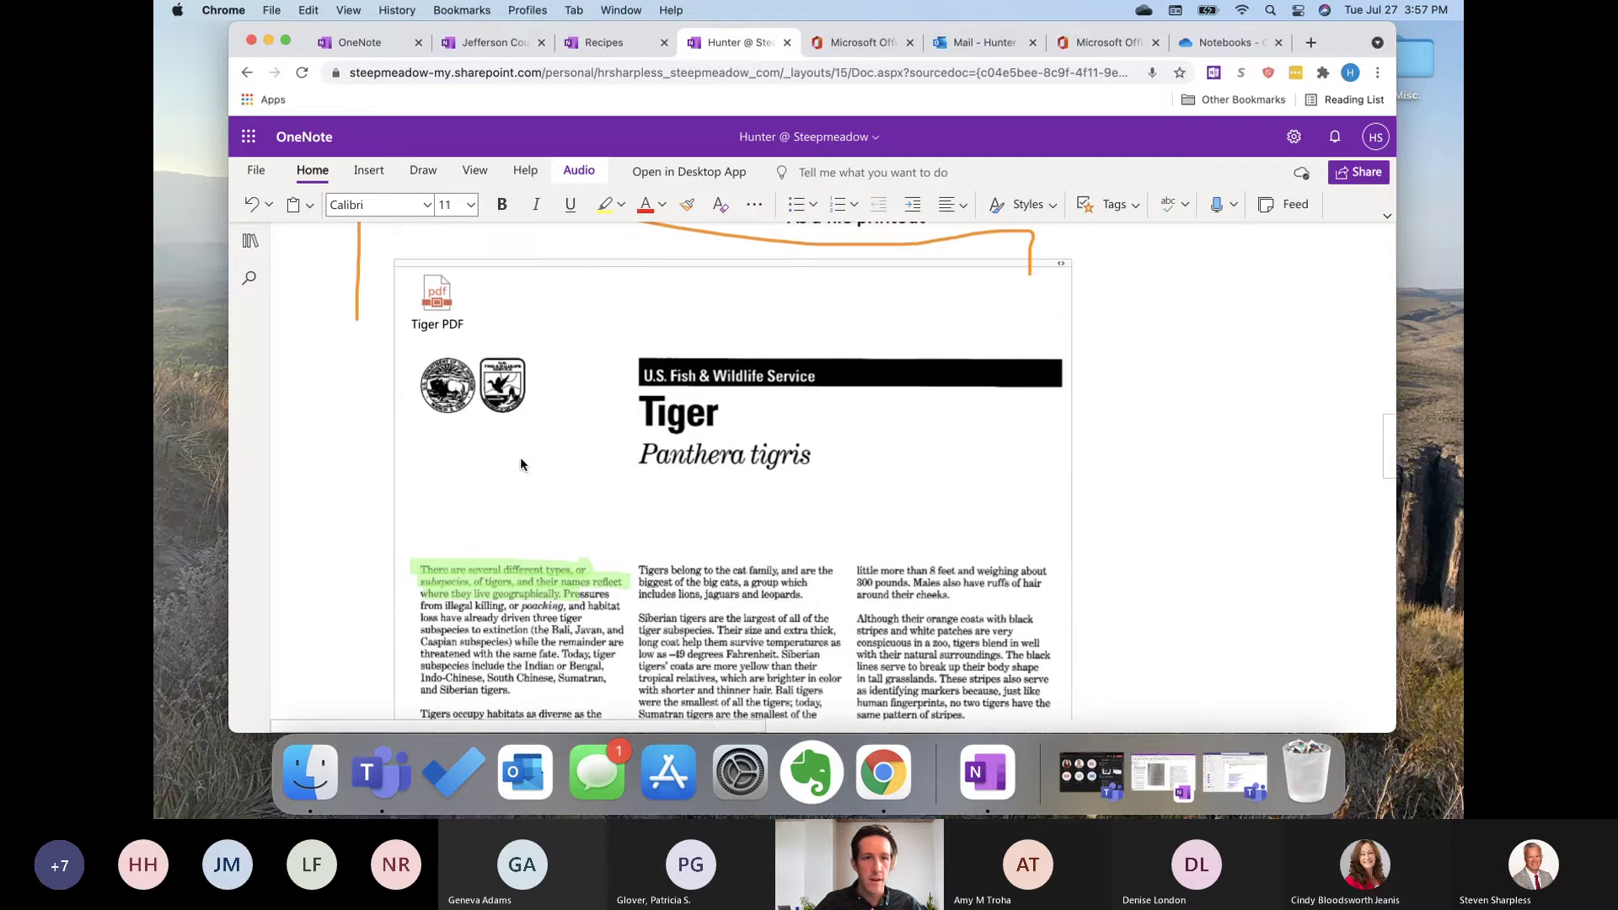
pyautogui.scroll(1, 521, 462)
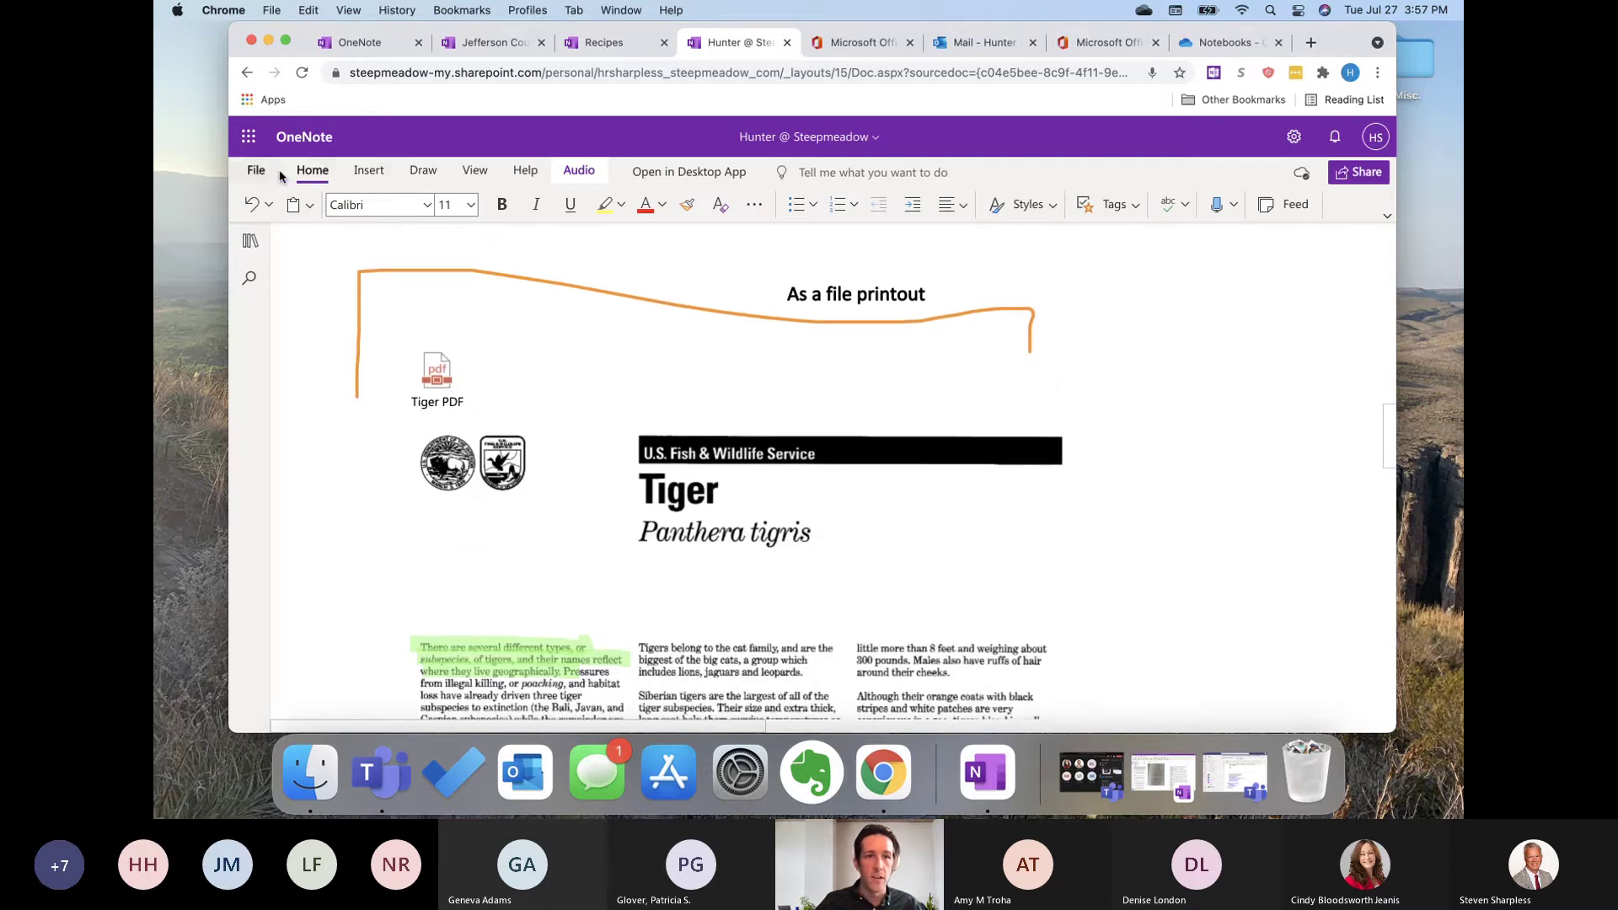
# Step: Show the choices for inserting a file as an attachment or printout, and return to the agenda's Bonus round list
pyautogui.click(351, 177)
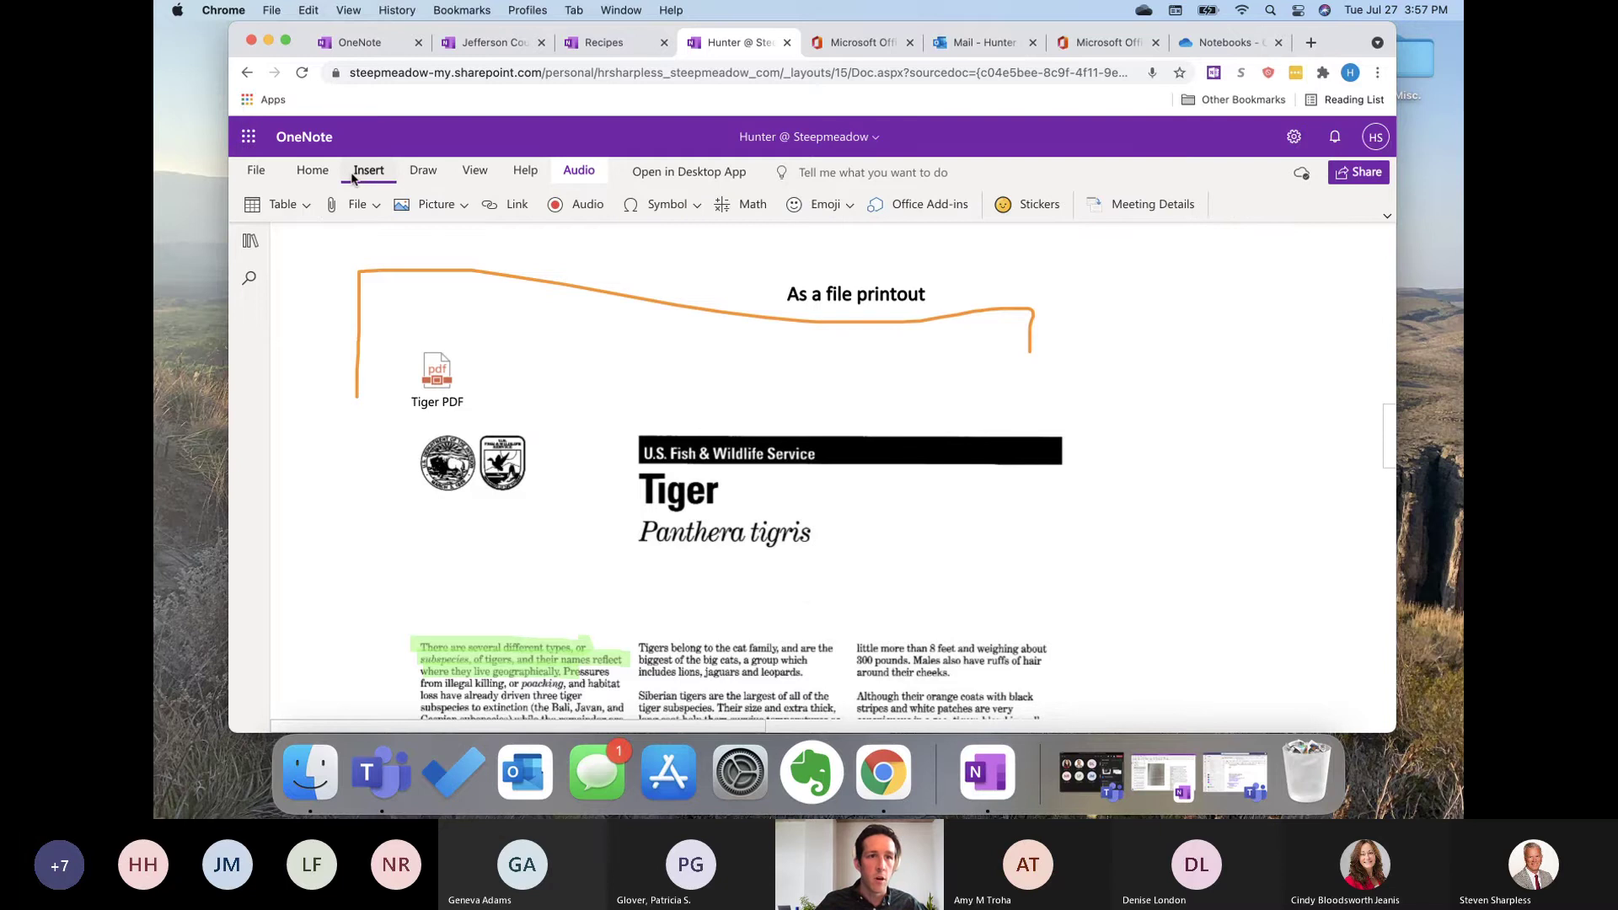
pyautogui.click(377, 214)
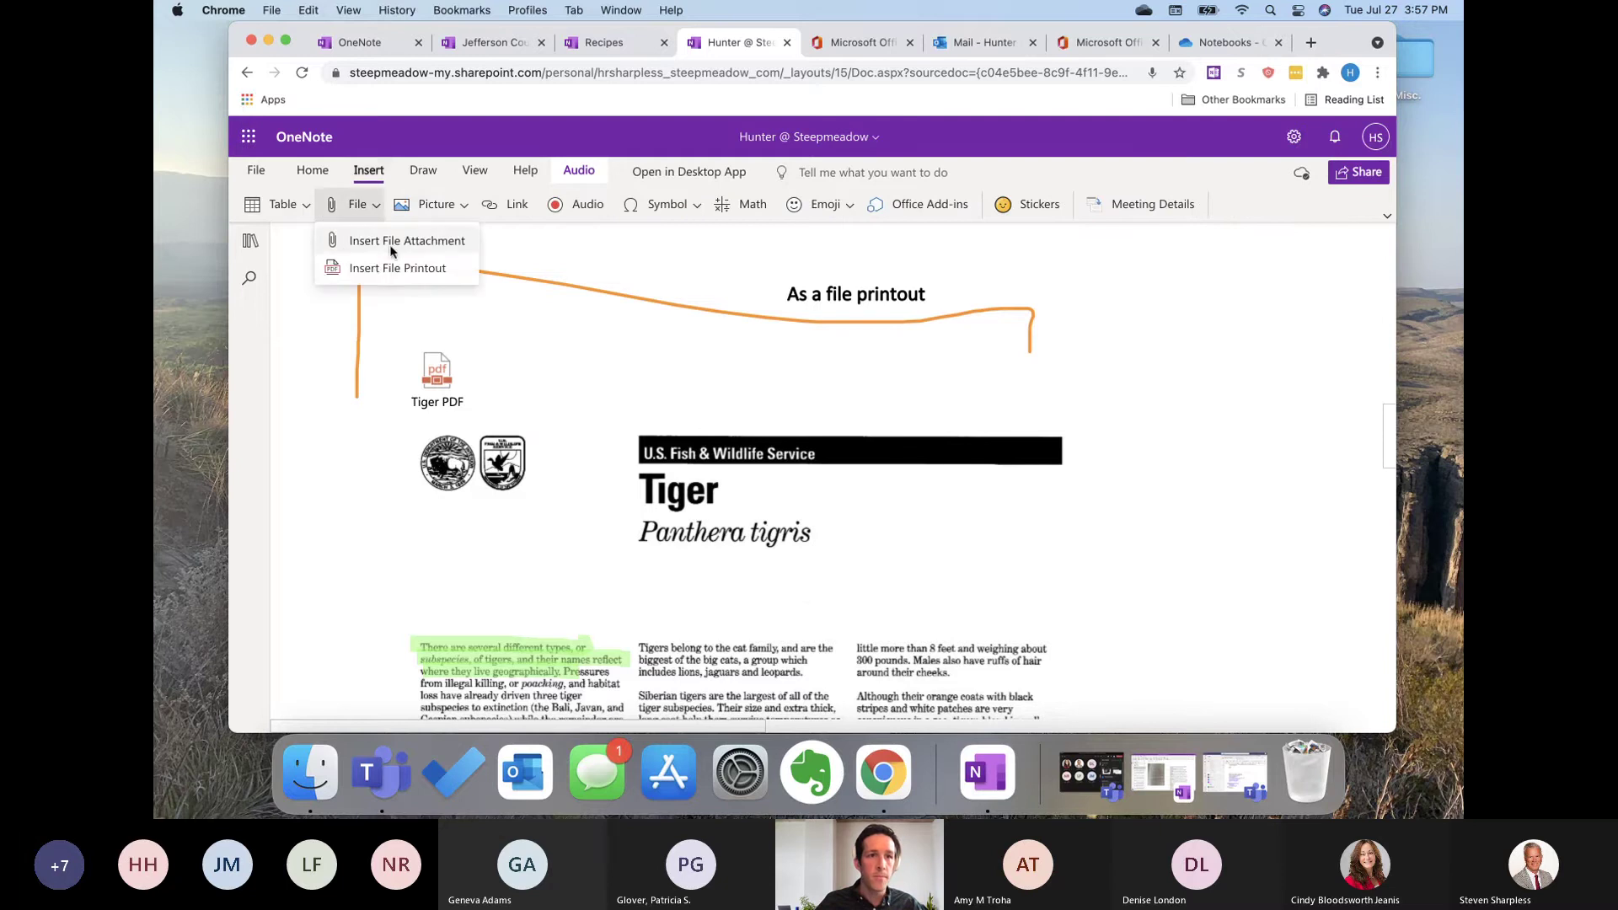
pyautogui.click(406, 264)
pyautogui.scroll(5, 526, 276)
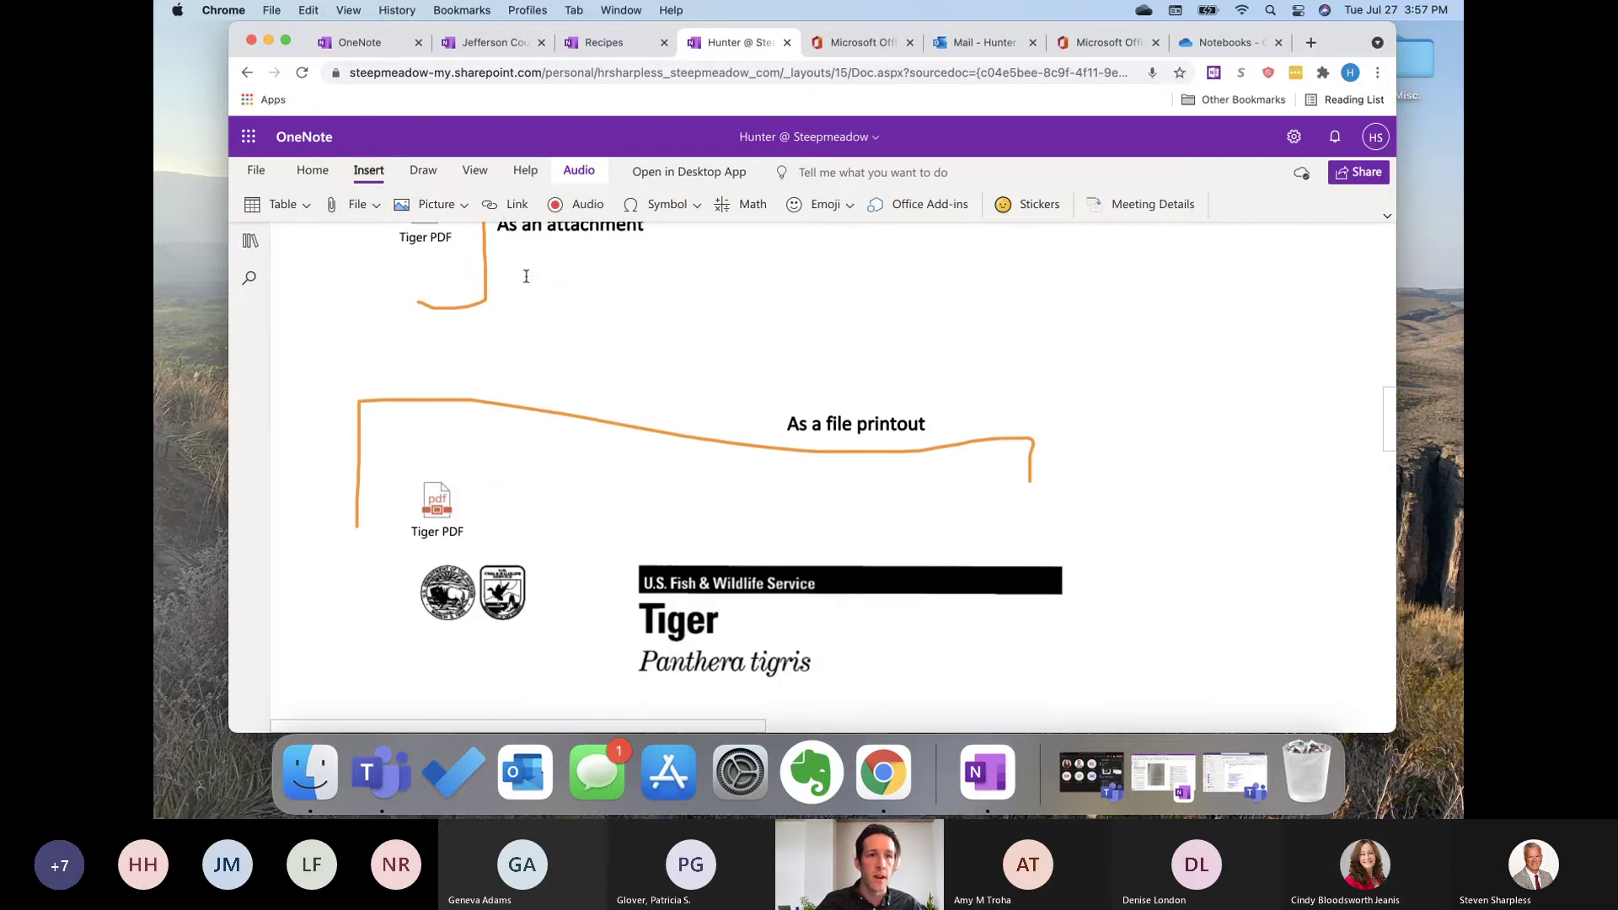
pyautogui.click(377, 205)
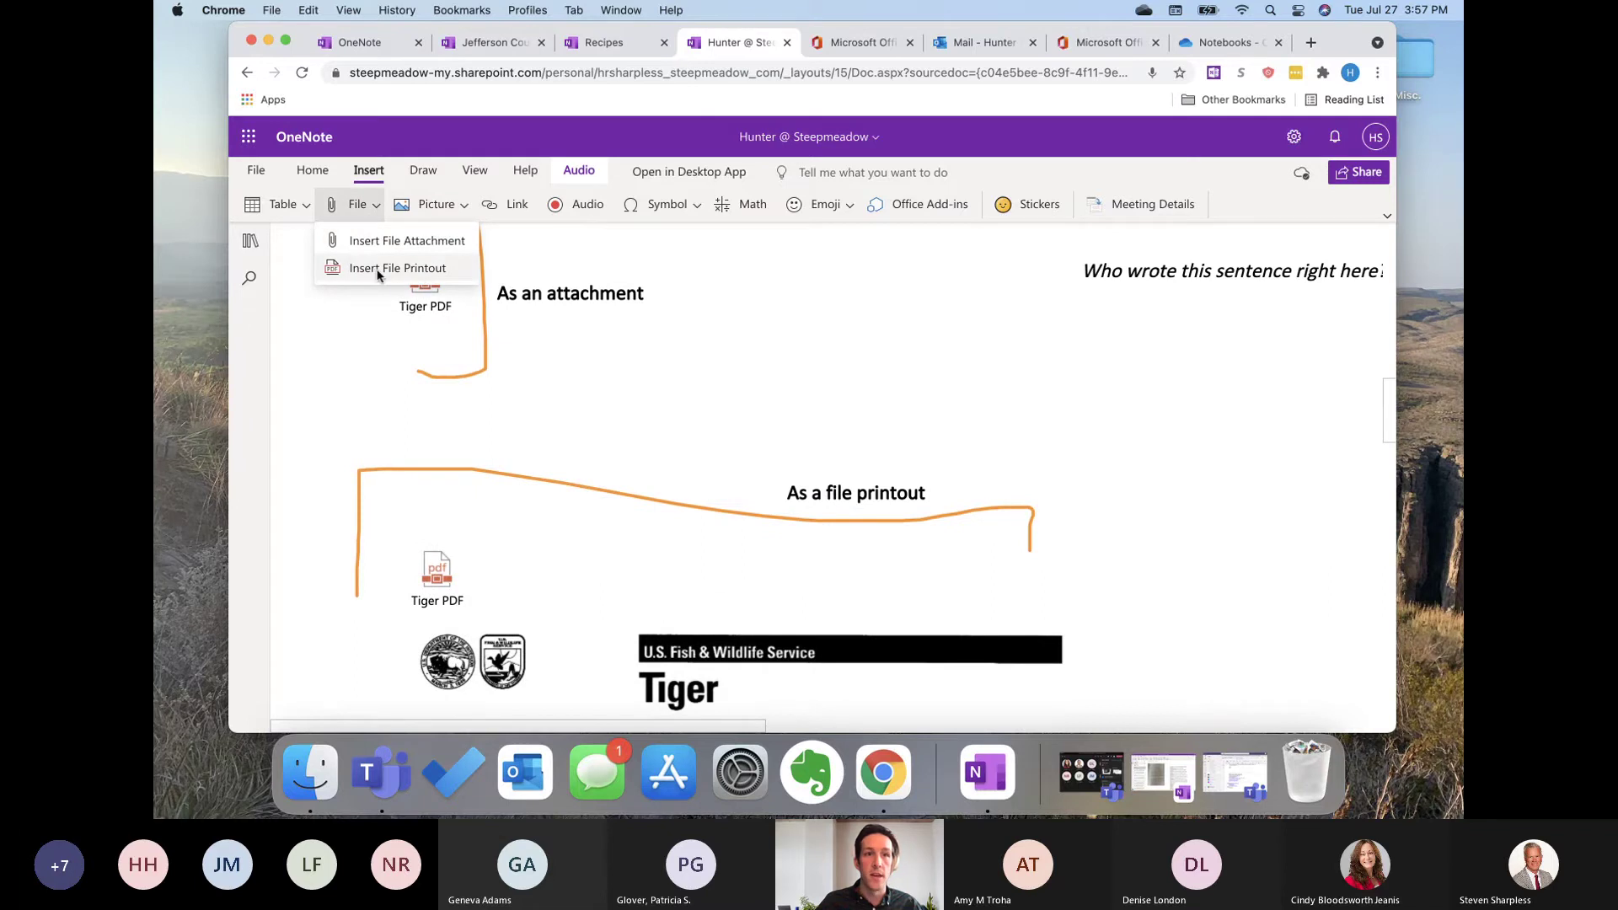
pyautogui.scroll(-10, 901, 394)
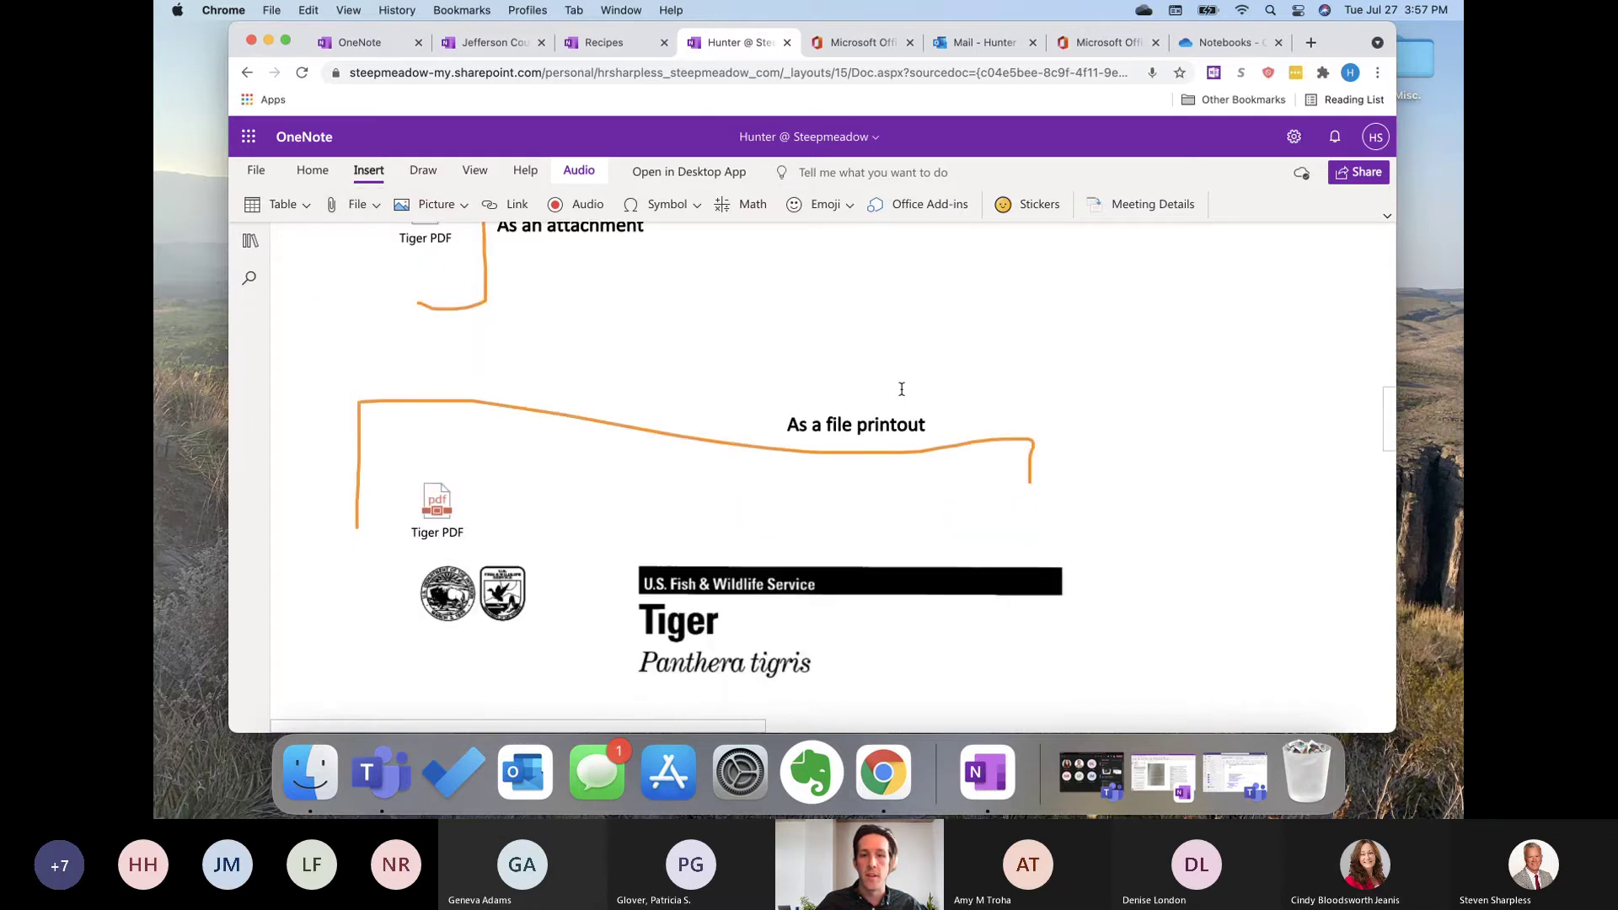
pyautogui.scroll(-15, 920, 378)
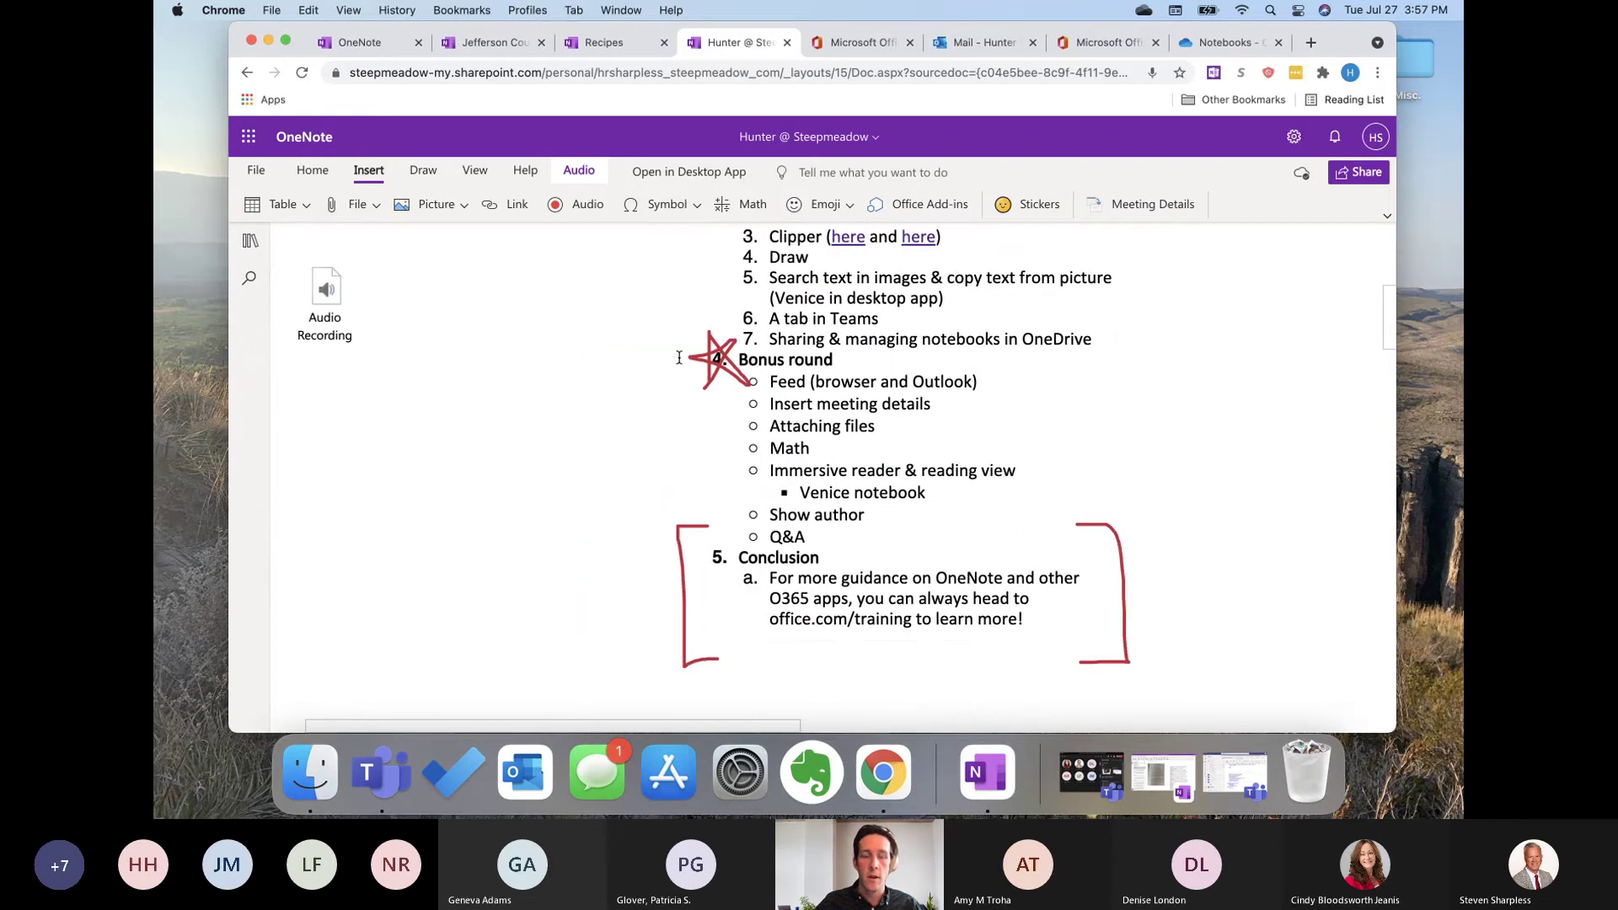
# Step: Select the handwritten equation 4x − 2 = y below the agenda and open it in the Math assistant
pyautogui.scroll(-5, 469, 427)
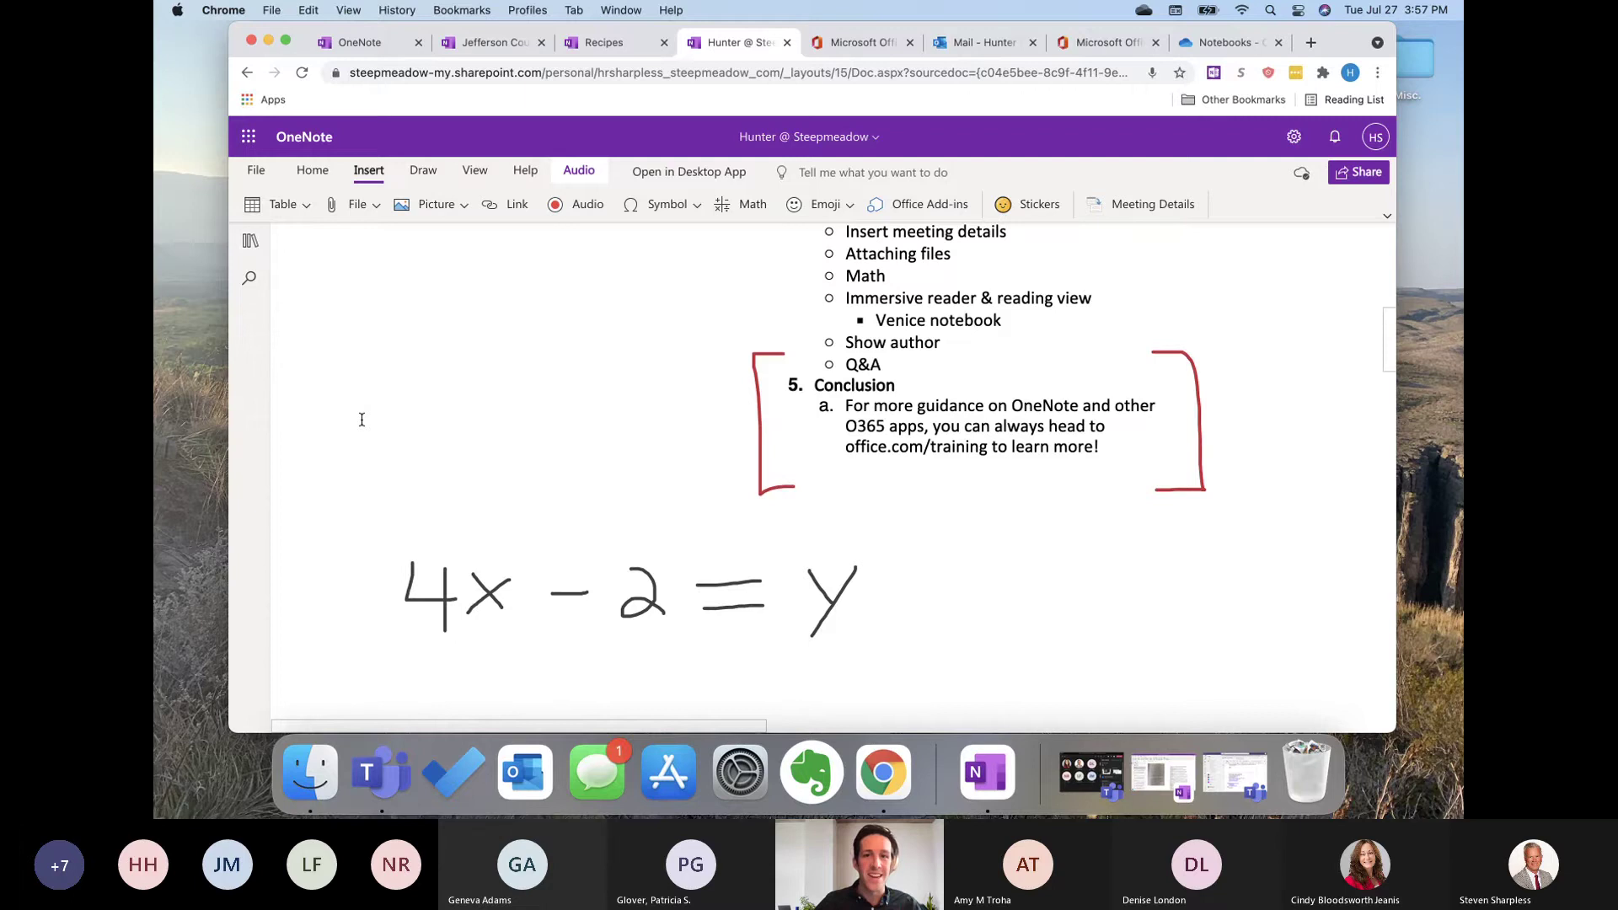
pyautogui.scroll(-5, 361, 419)
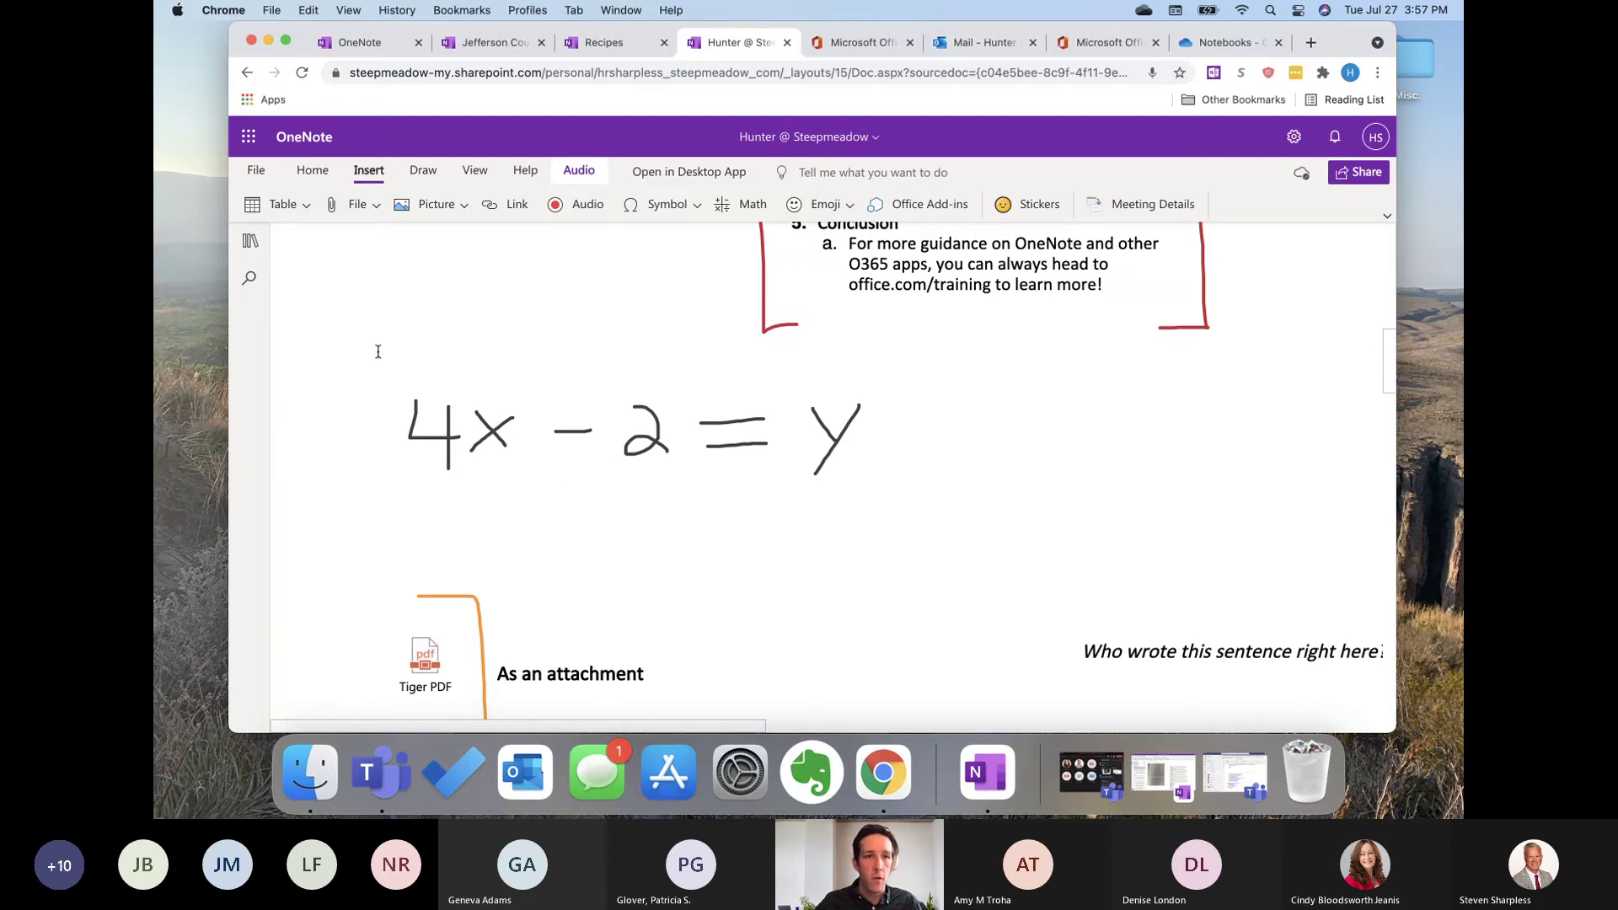
pyautogui.click(309, 172)
pyautogui.moveTo(361, 374); pyautogui.dragTo(995, 516)
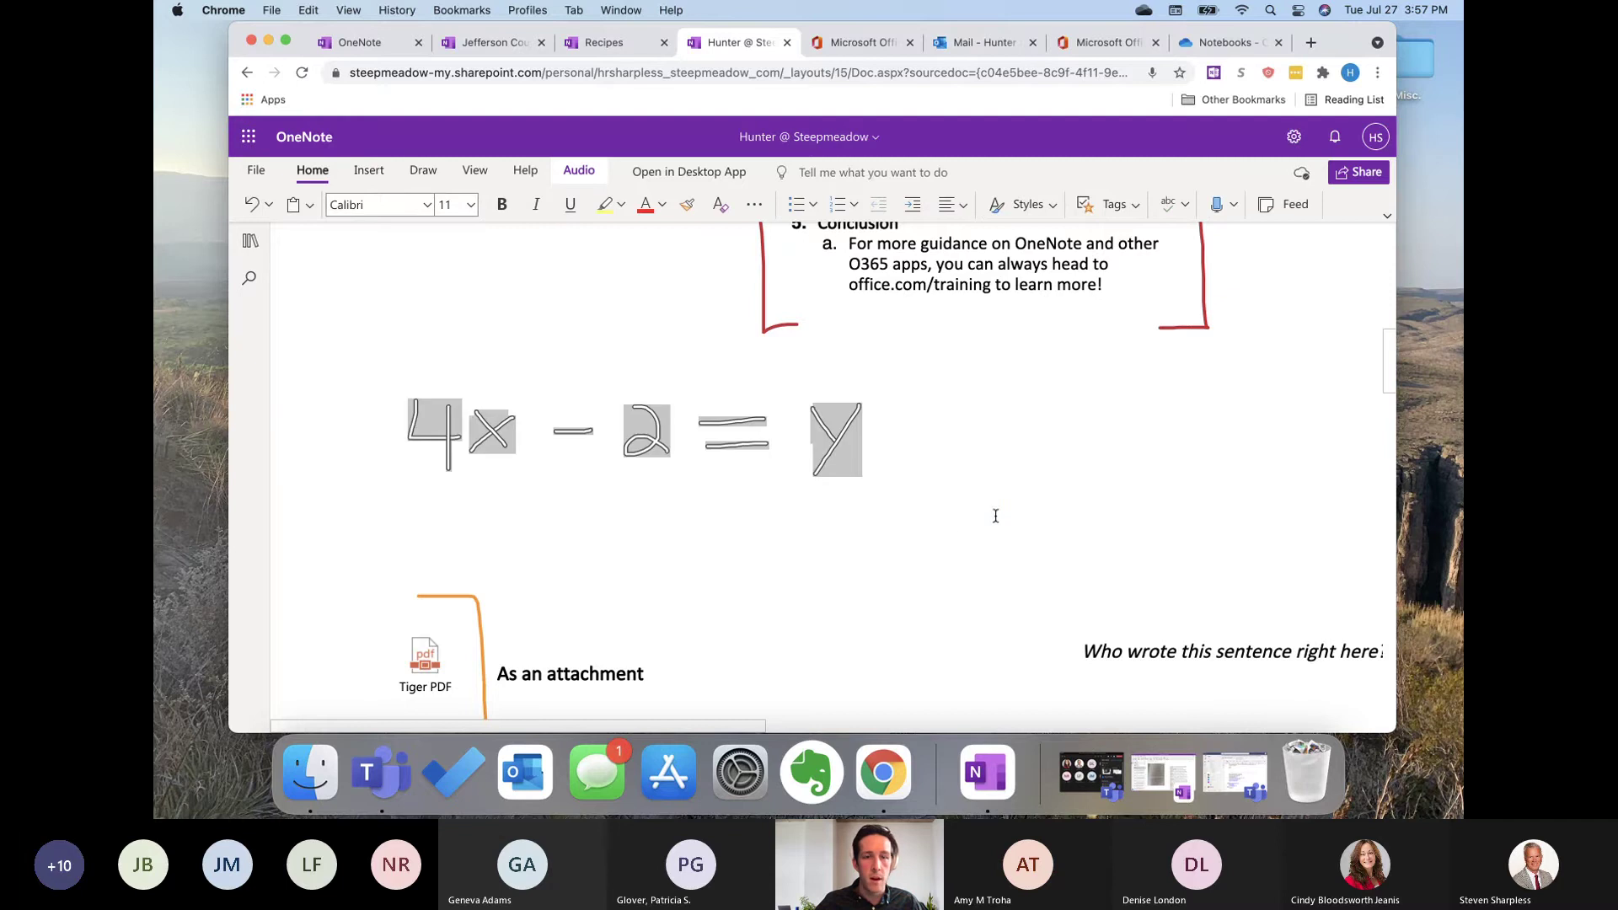
pyautogui.click(369, 171)
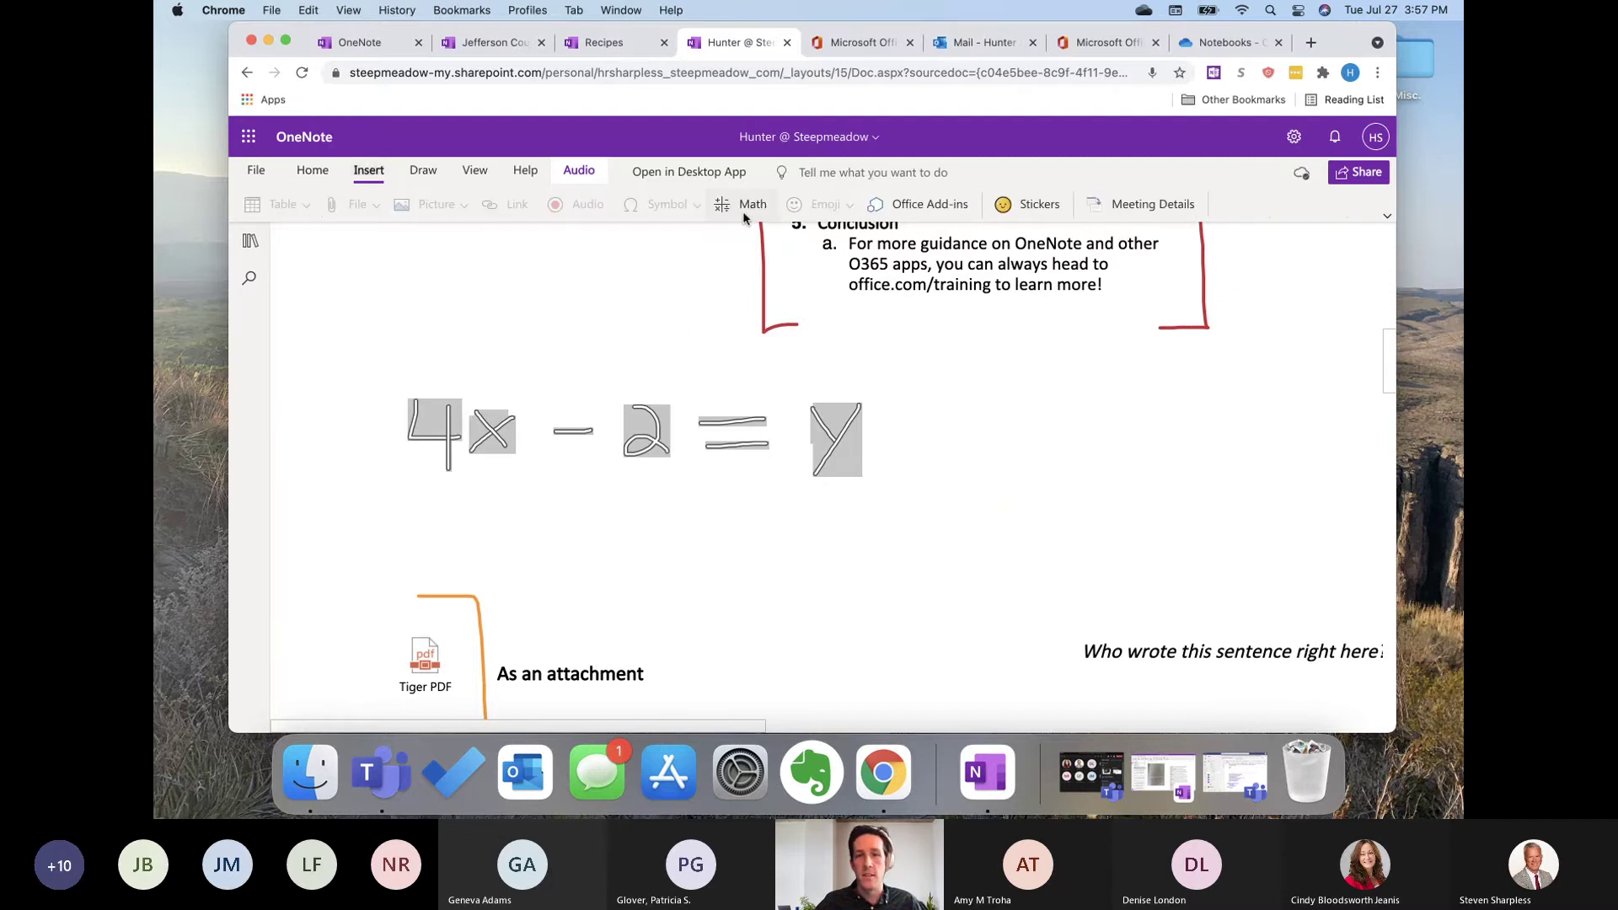
pyautogui.click(742, 211)
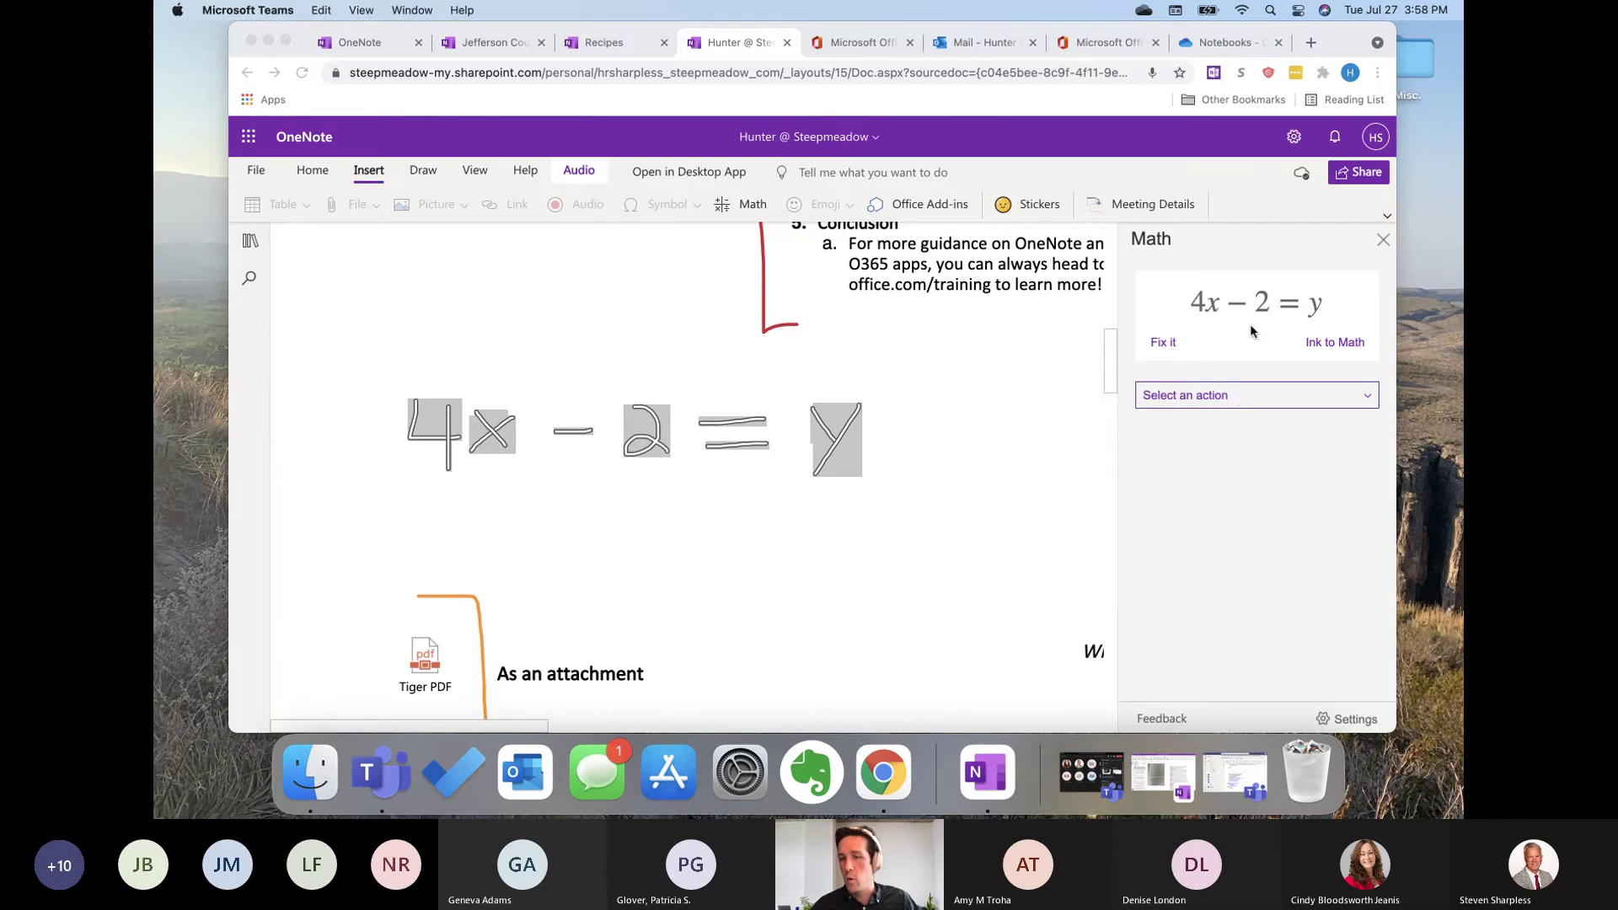
# Step: Graph the equation in 2D, insert the graph on the page, and move it beside the Tiger PDF attachment
pyautogui.click(1251, 401)
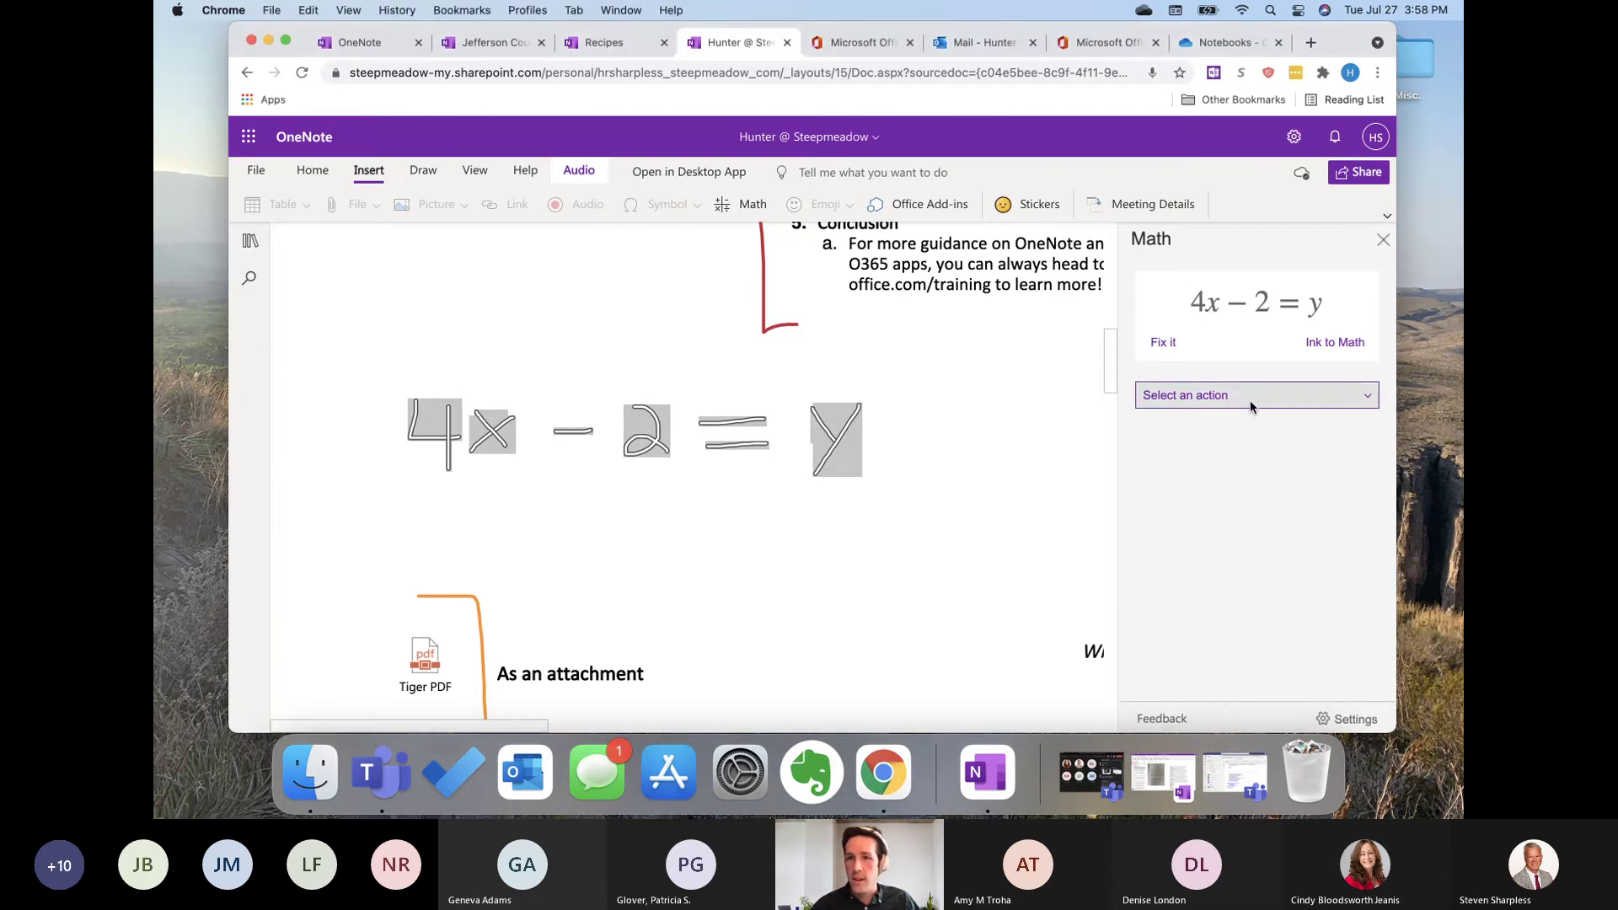
pyautogui.click(1251, 401)
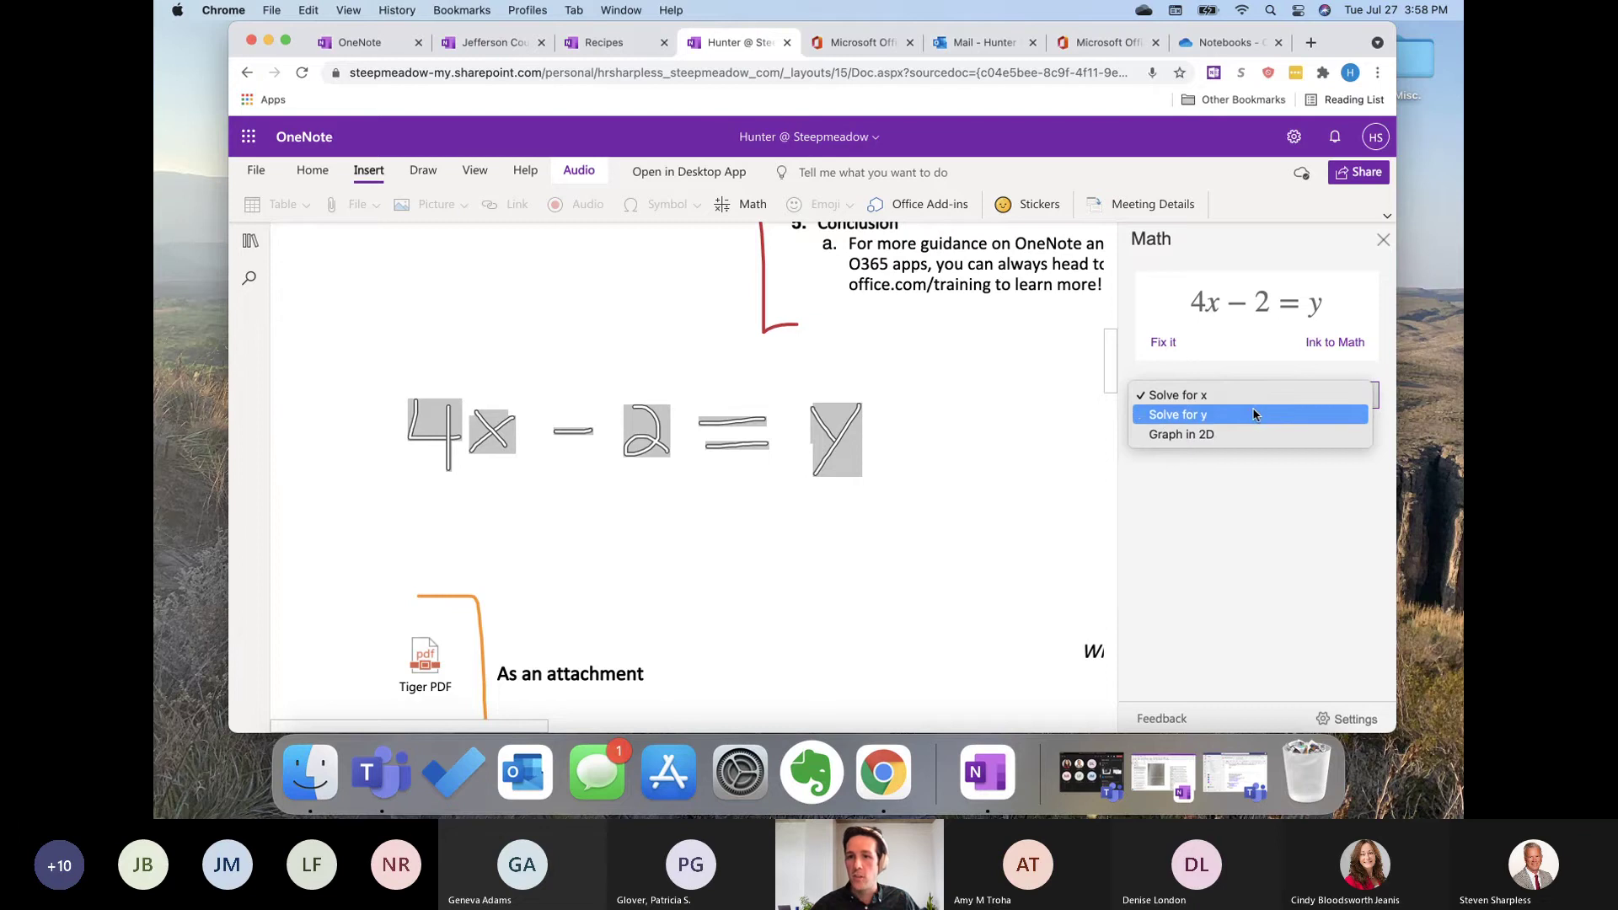
pyautogui.click(1249, 431)
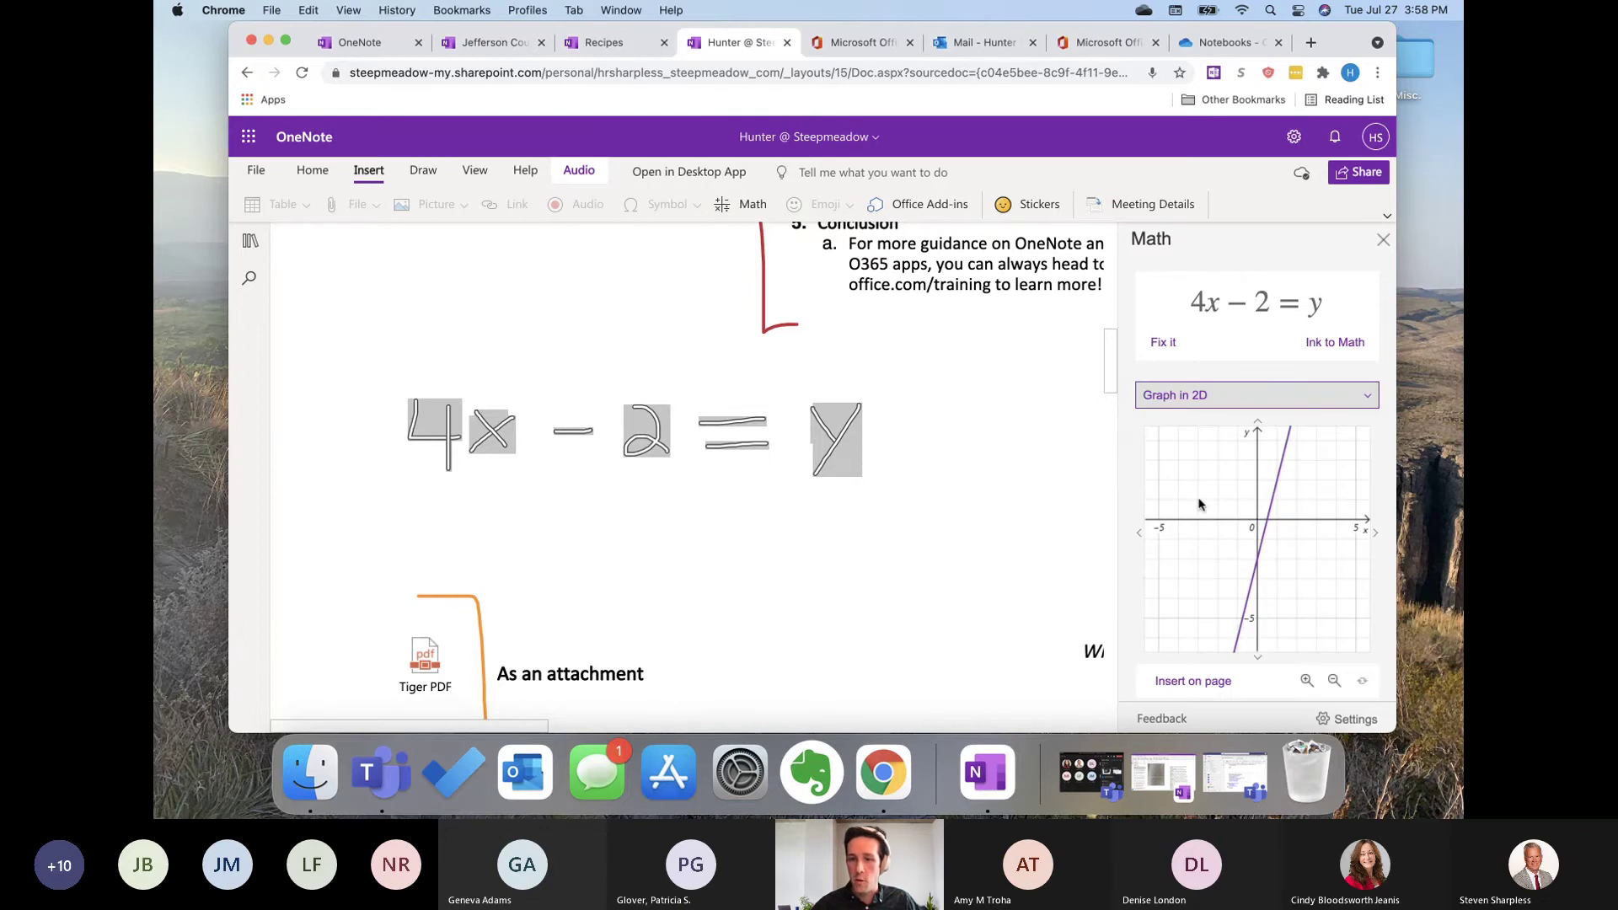
pyautogui.click(1203, 683)
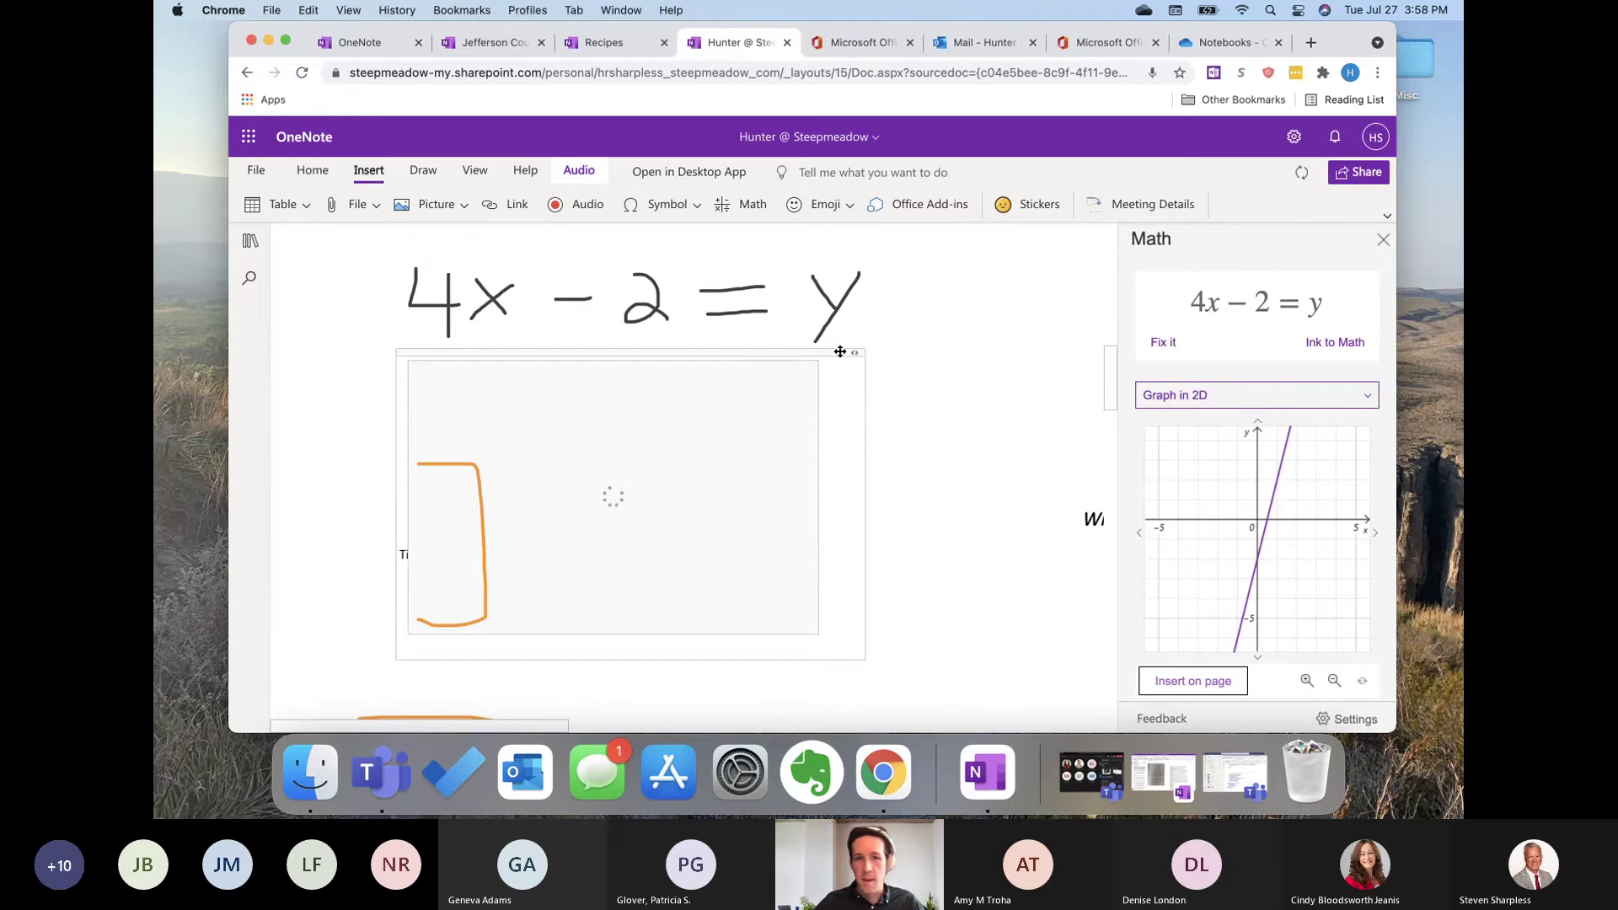
pyautogui.moveTo(634, 358); pyautogui.dragTo(917, 387)
pyautogui.click(972, 316)
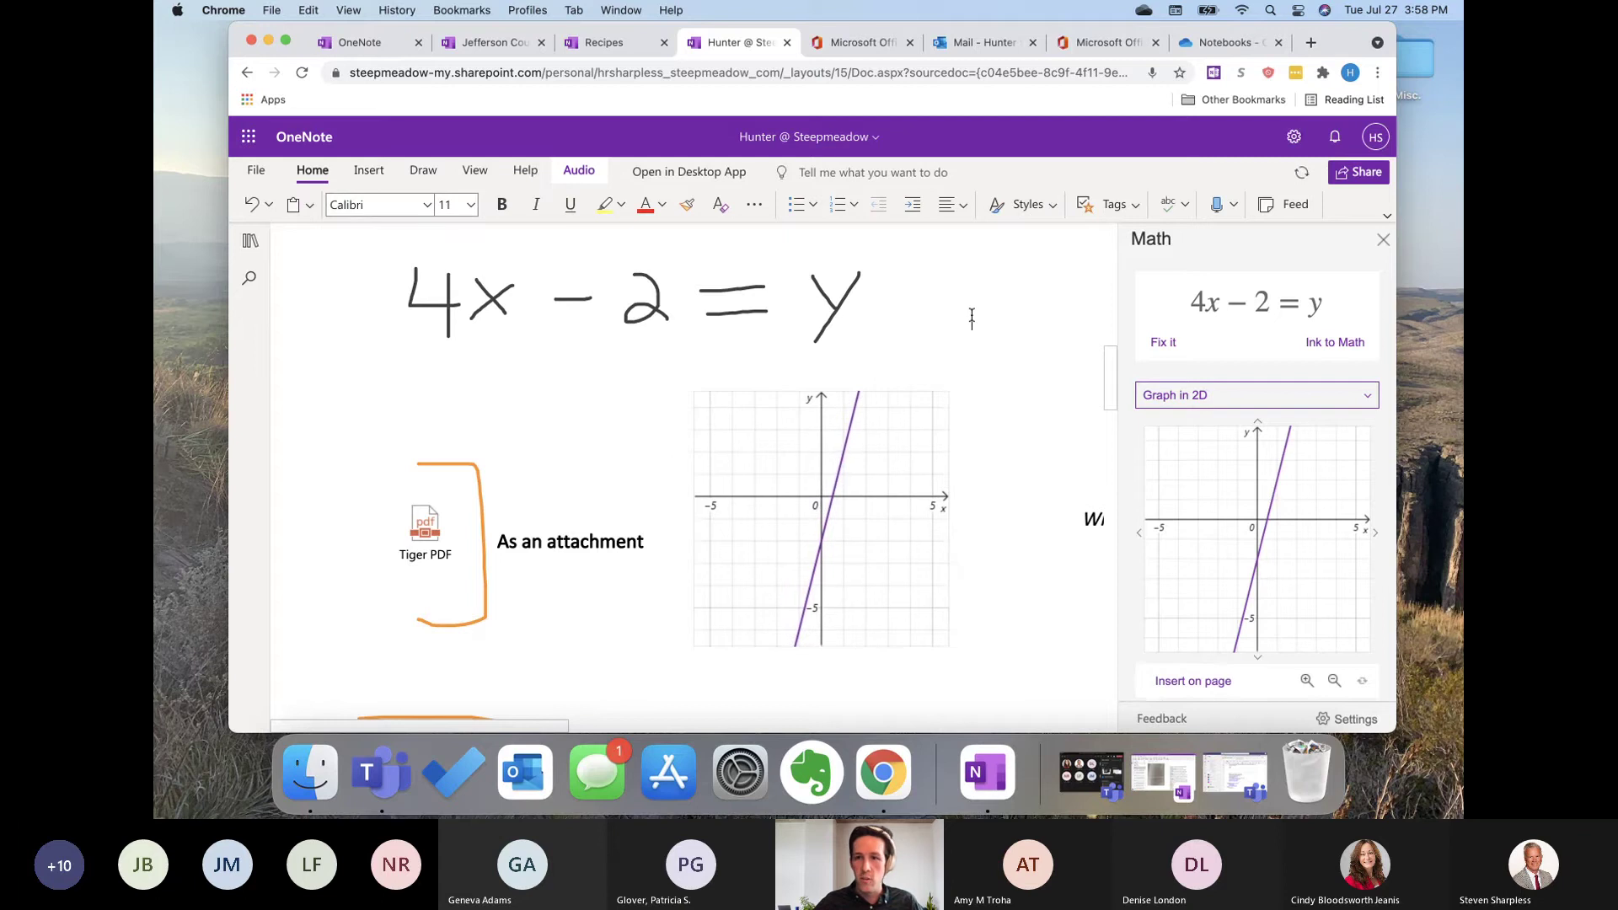
# Step: Return to the top of the agenda, display the page in Reading View, and look over its Bonus round list
pyautogui.scroll(2, 983, 342)
pyautogui.scroll(1, 985, 344)
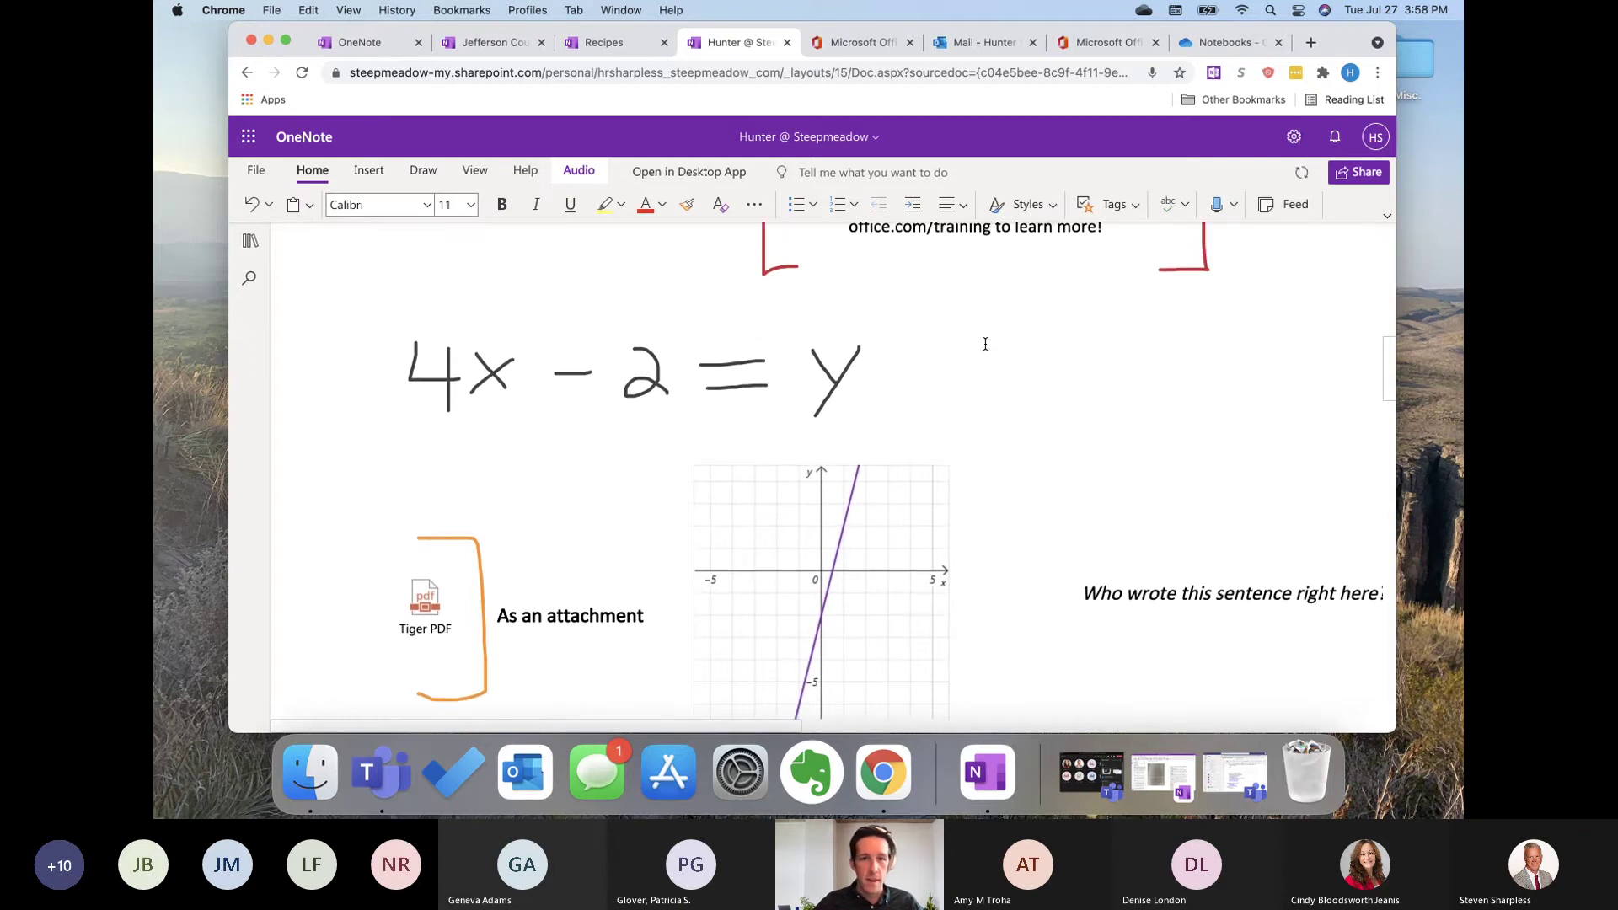
pyautogui.scroll(10, 985, 344)
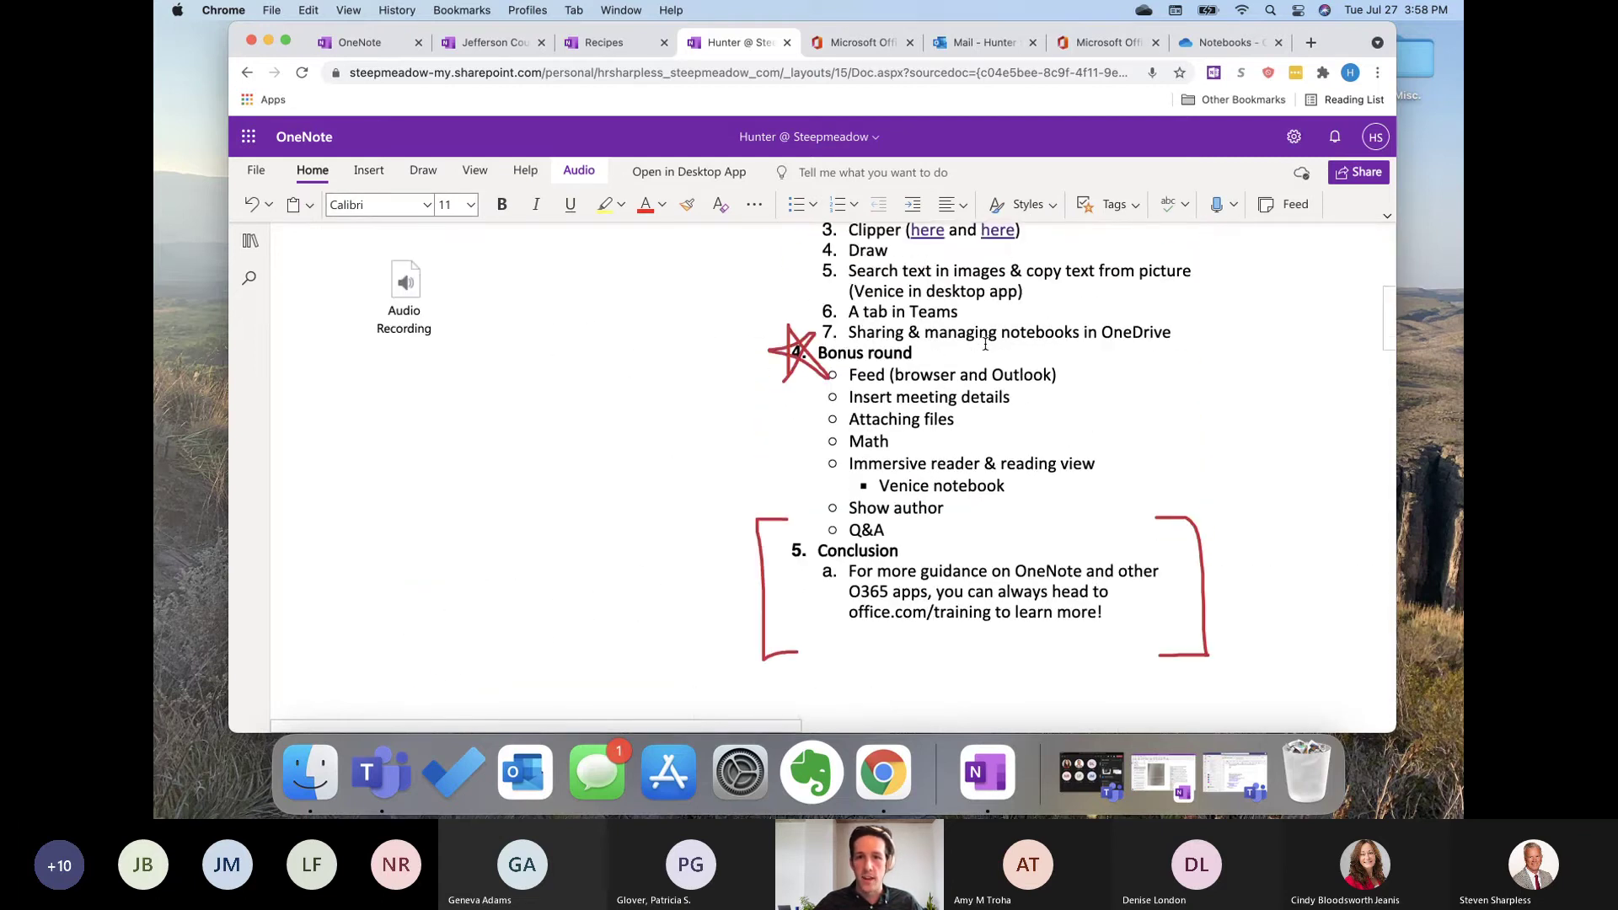
pyautogui.scroll(-1, 985, 344)
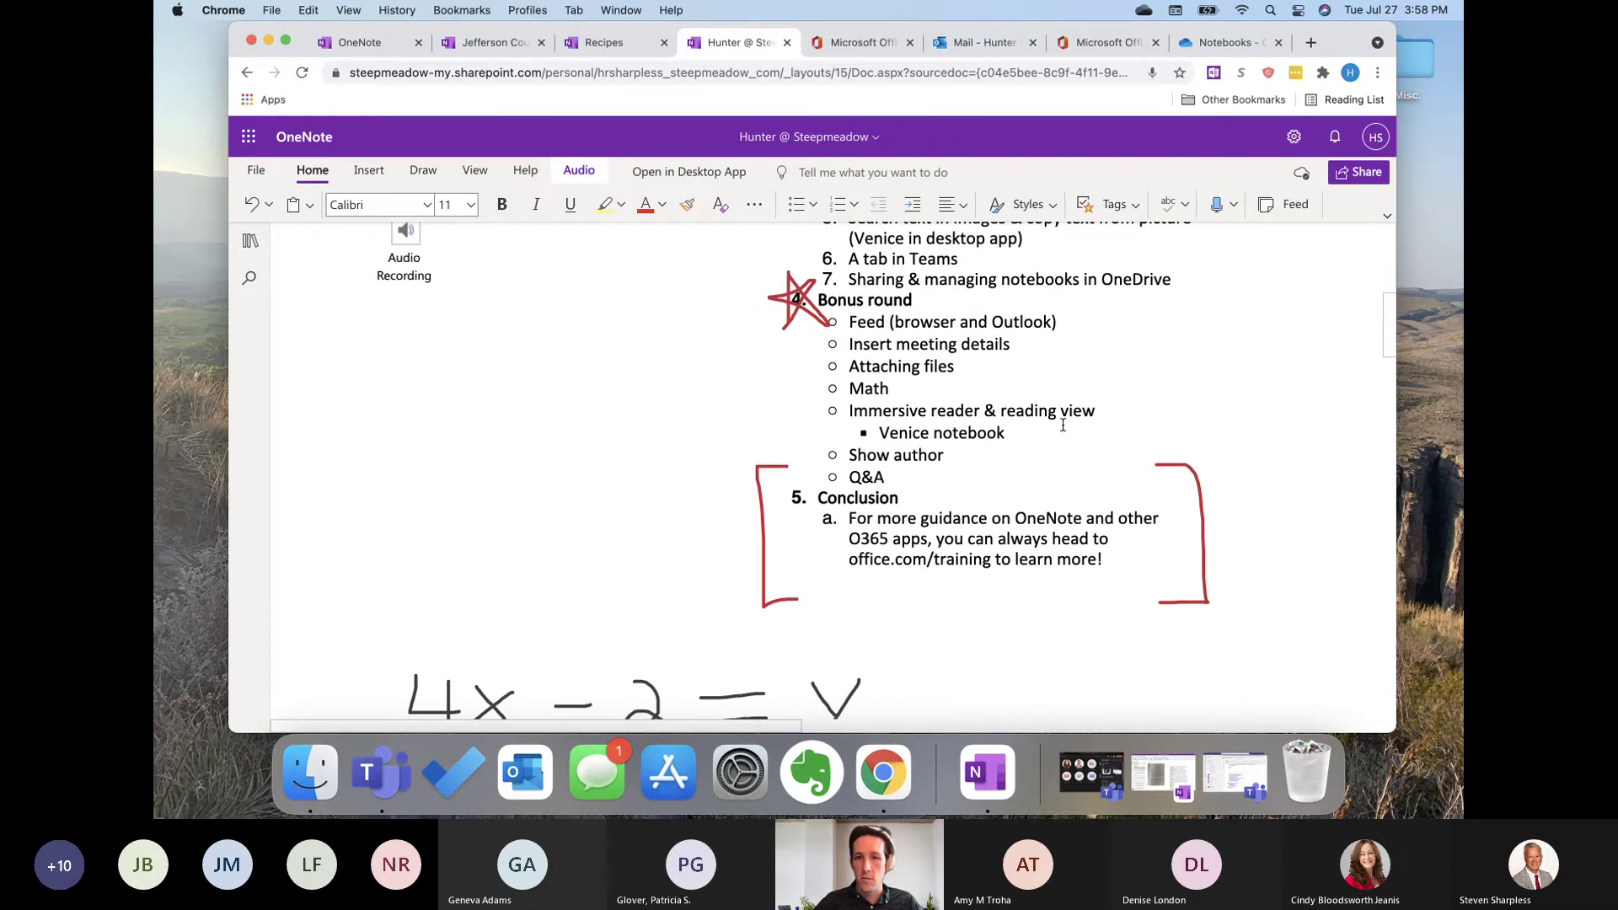
pyautogui.scroll(4, 765, 433)
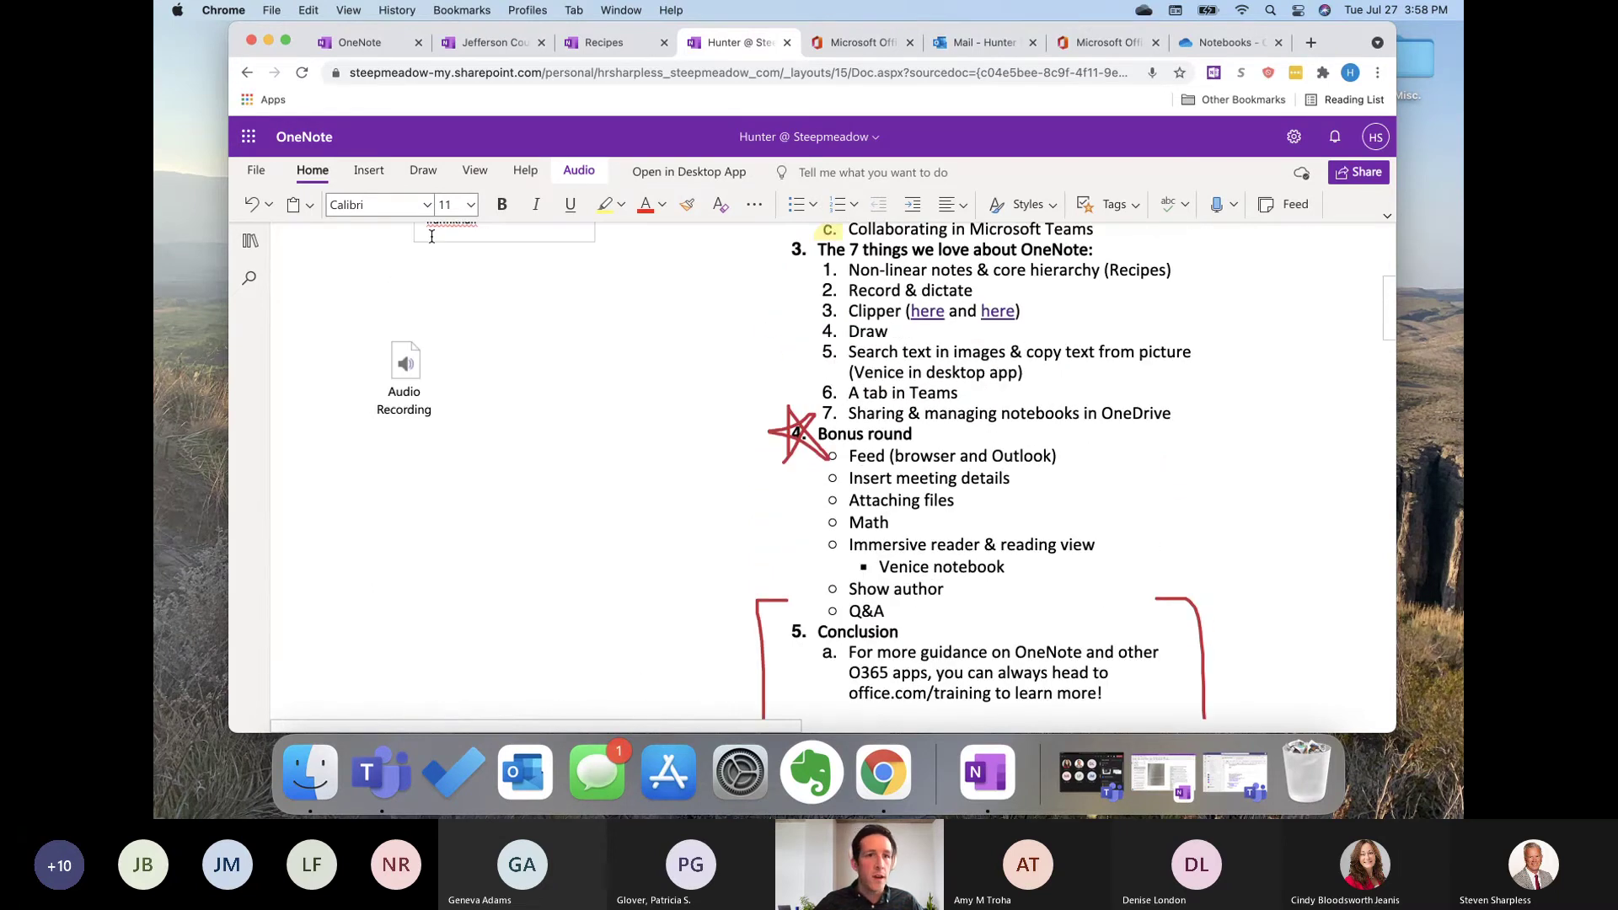
pyautogui.scroll(11, 579, 311)
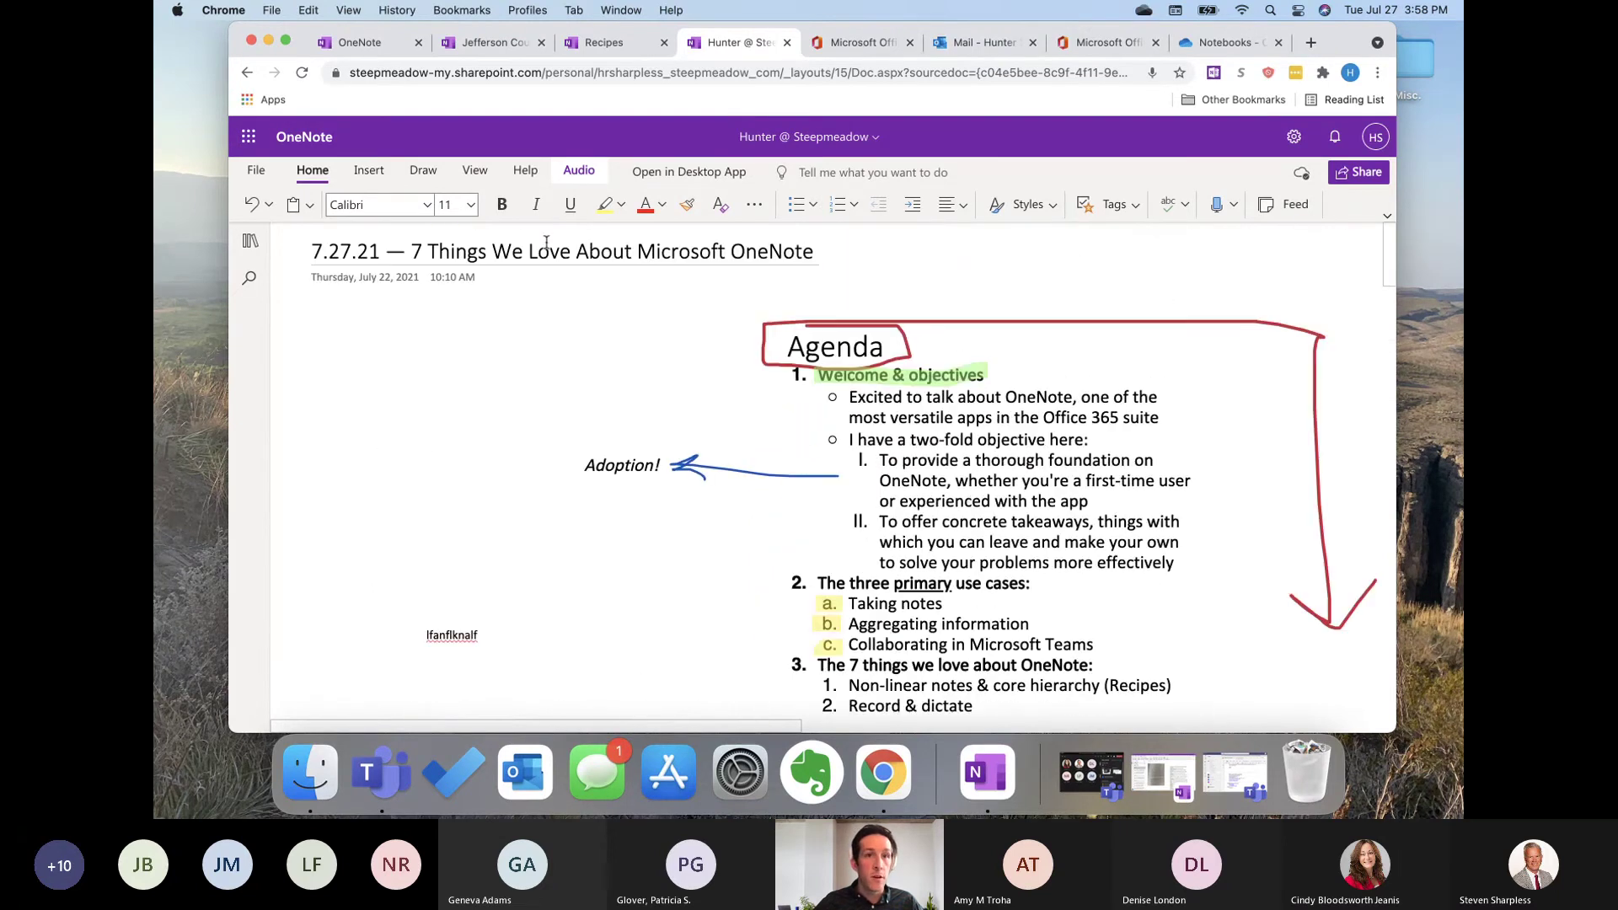
pyautogui.click(474, 172)
pyautogui.click(445, 204)
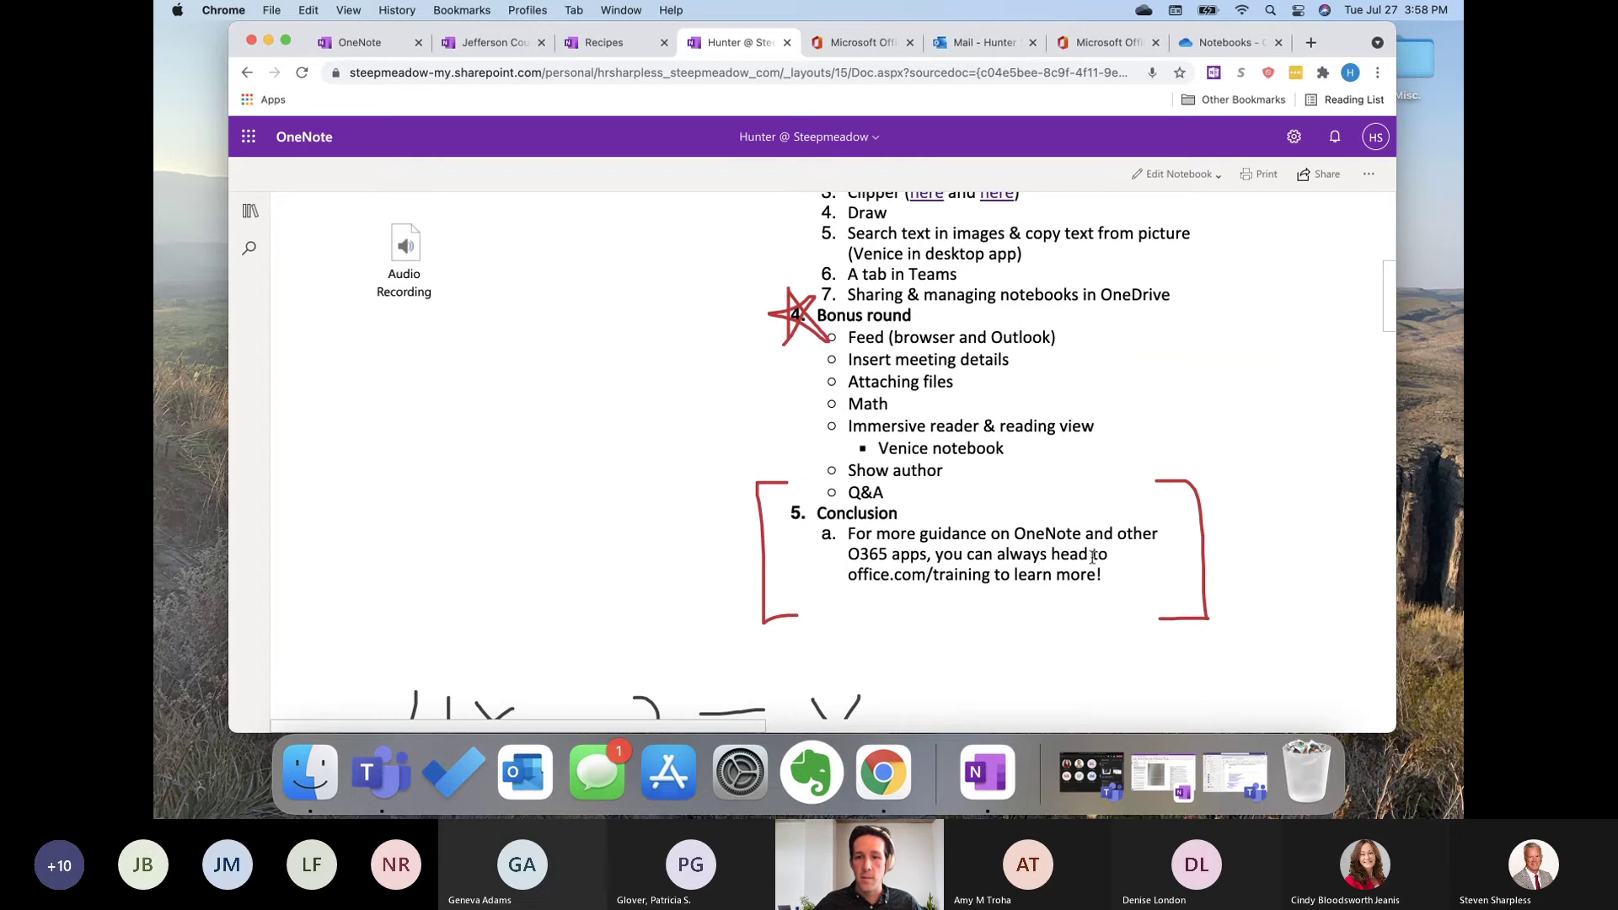
# Step: Switch to the OneNote desktop app, leave the venice search, and open the Immersive Reader section of the Venice notebook
pyautogui.click(1165, 772)
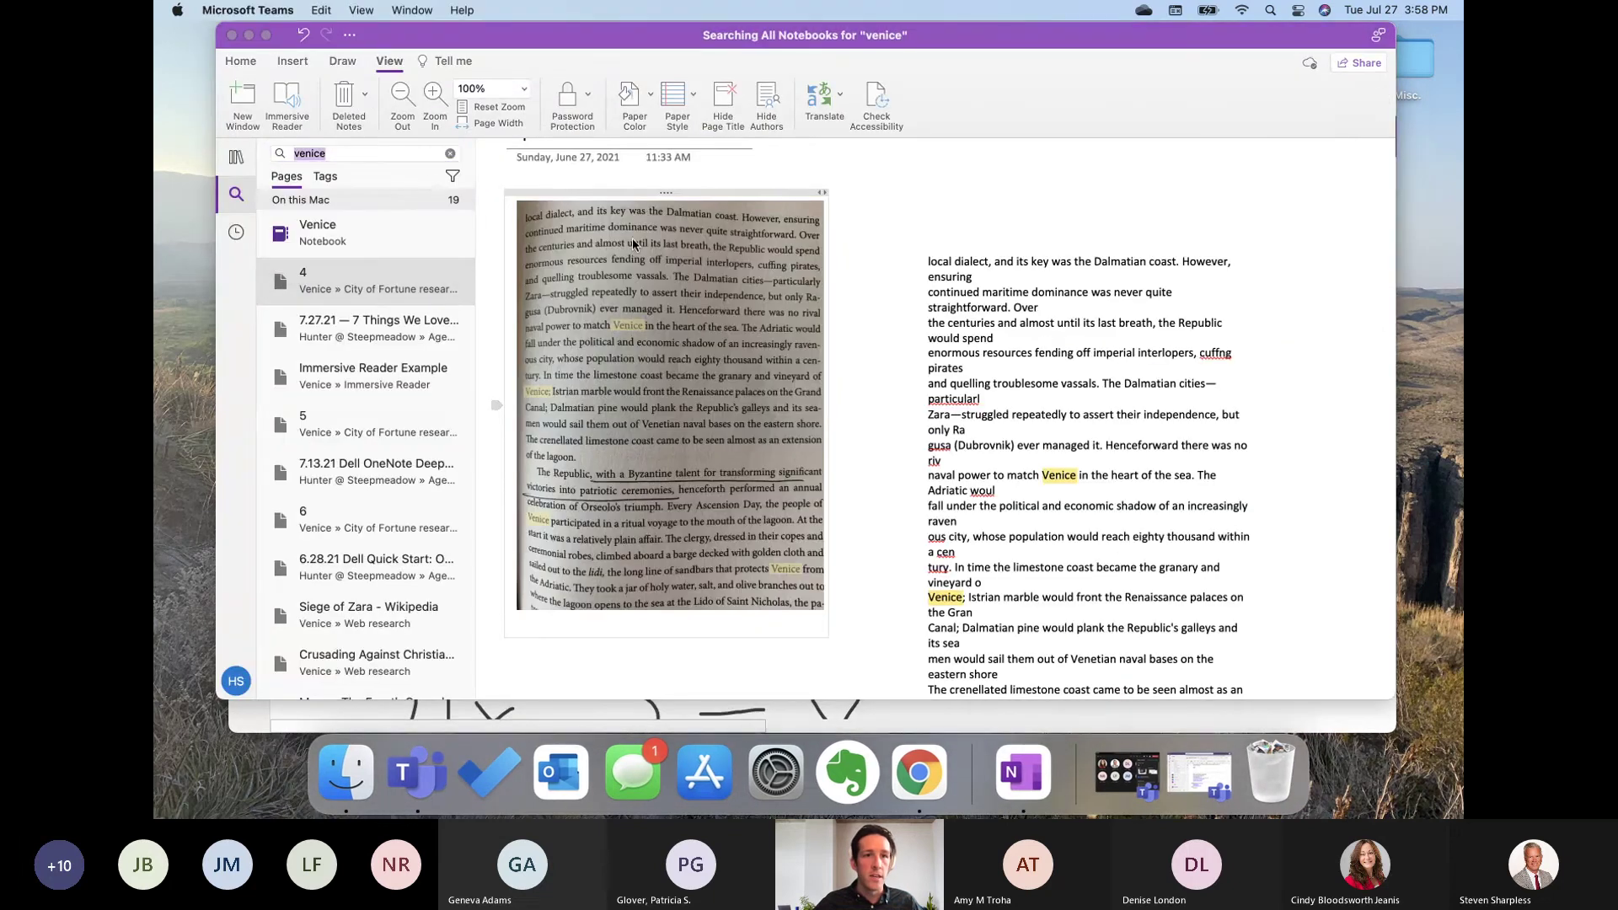
pyautogui.click(458, 158)
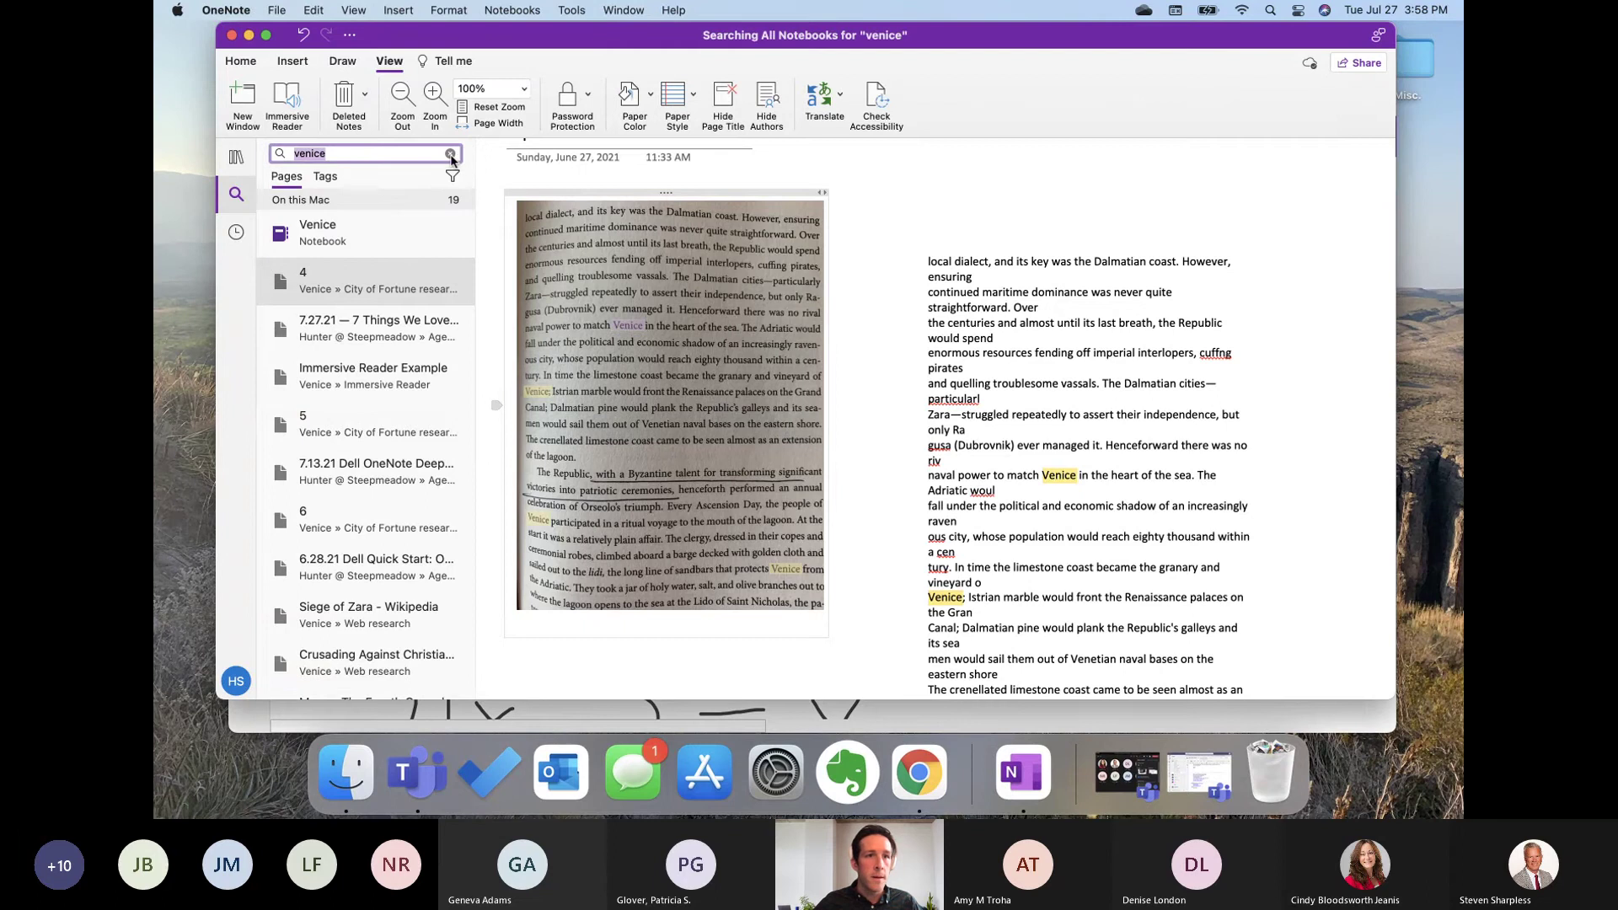
pyautogui.click(235, 158)
pyautogui.click(371, 254)
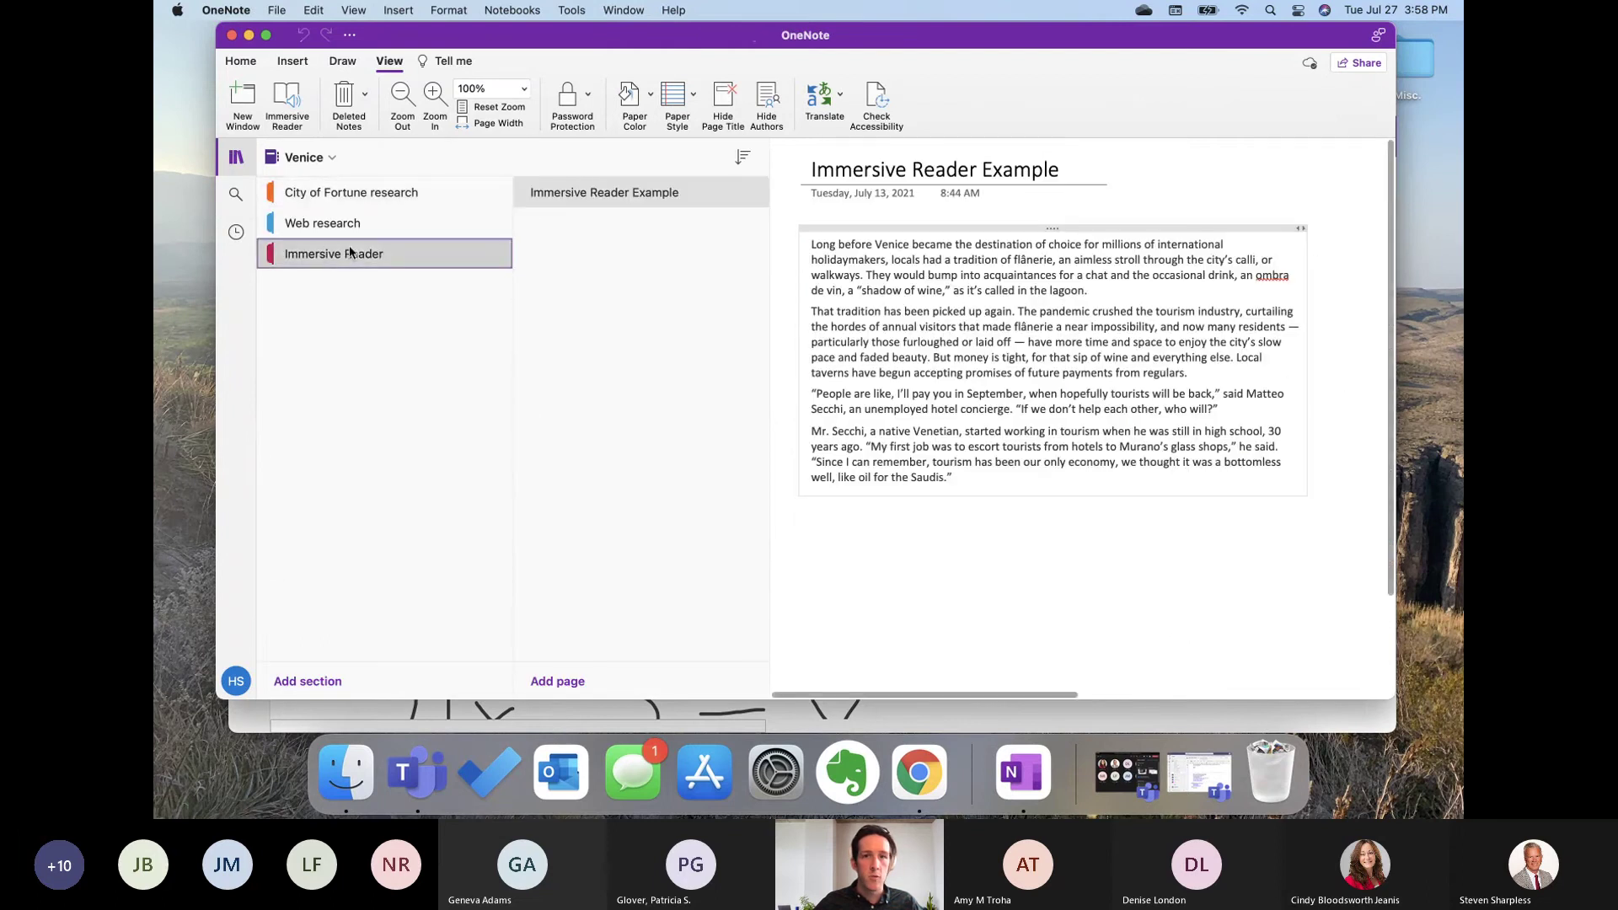
pyautogui.click(1012, 309)
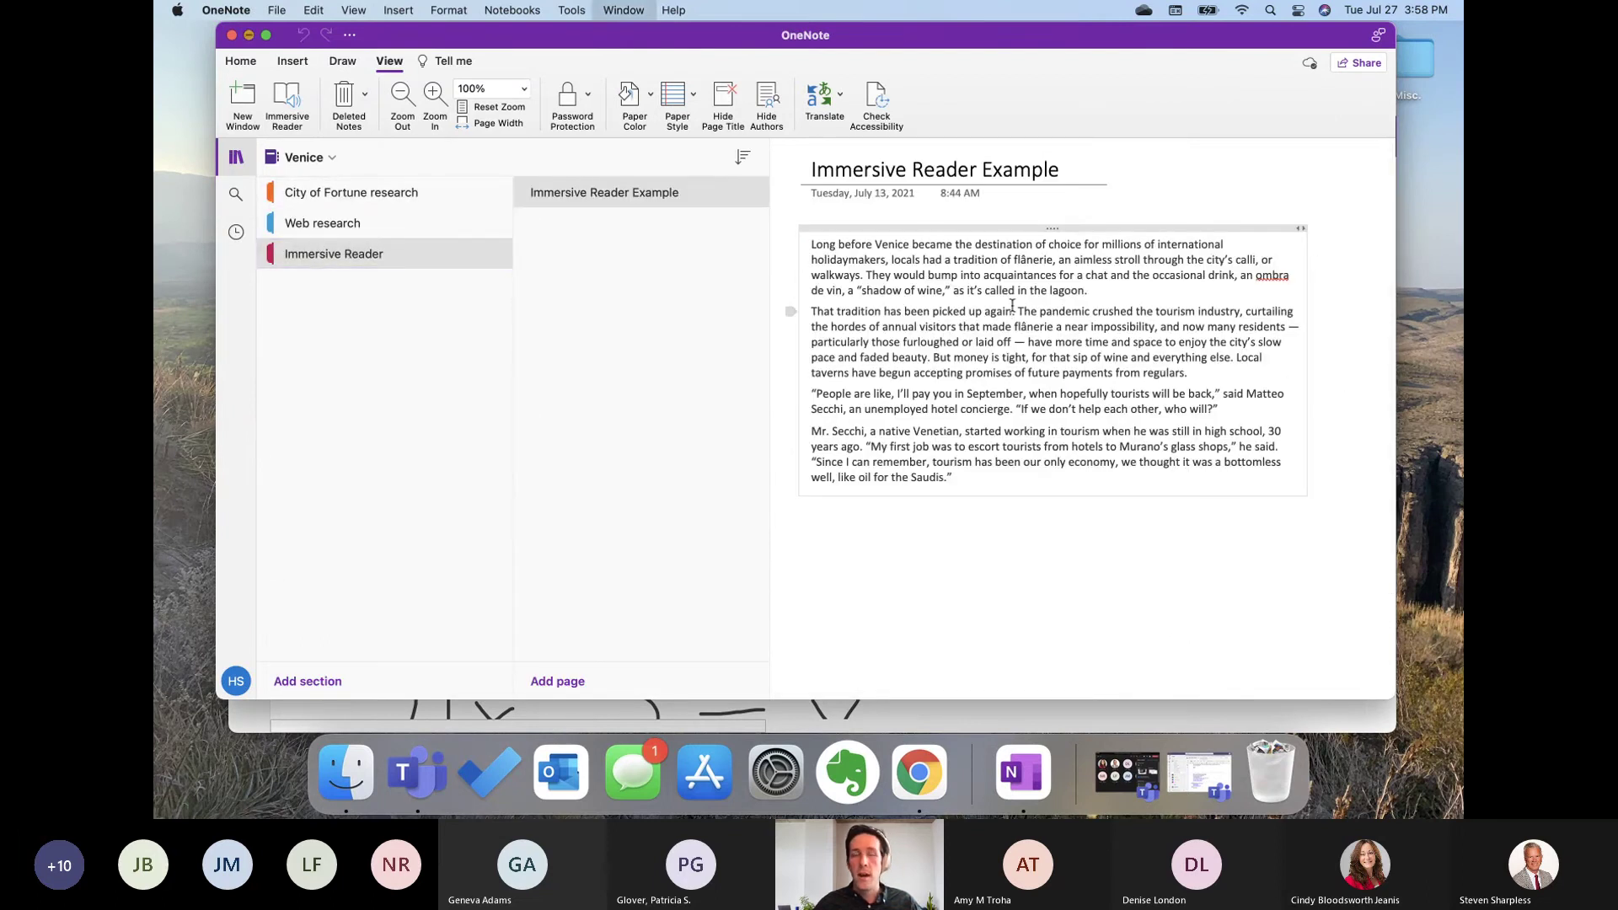
# Step: Switch to Chrome, open the recent Venice notebook's Immersive Reader section, and show its example page in Immersive Reader
pyautogui.press('super+Tab')
pyautogui.click(362, 47)
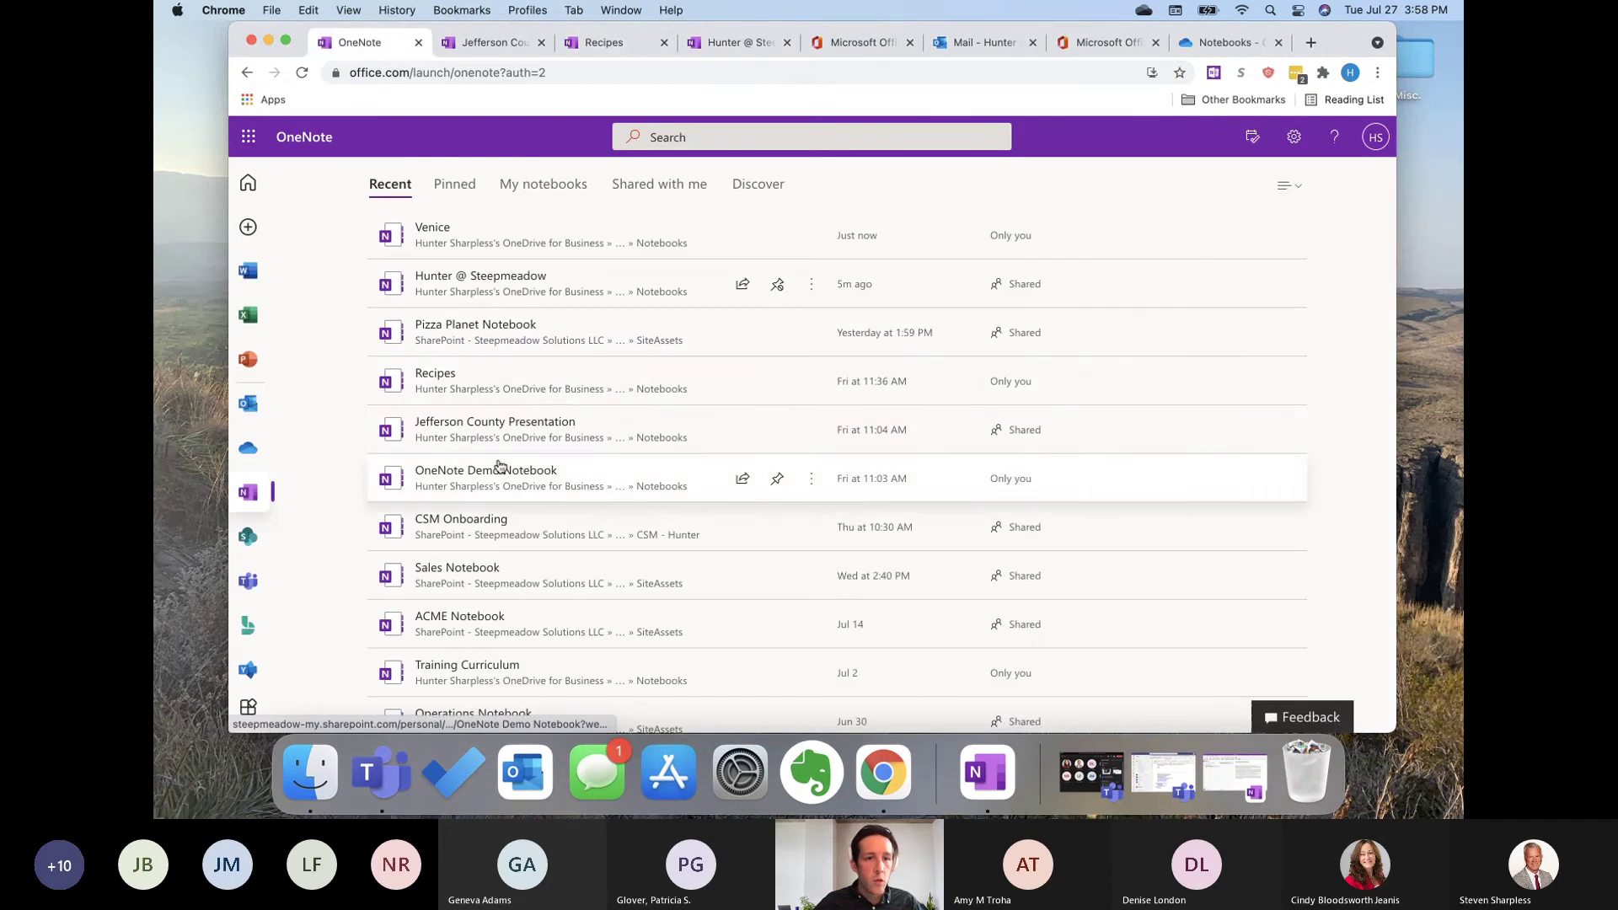
pyautogui.click(433, 228)
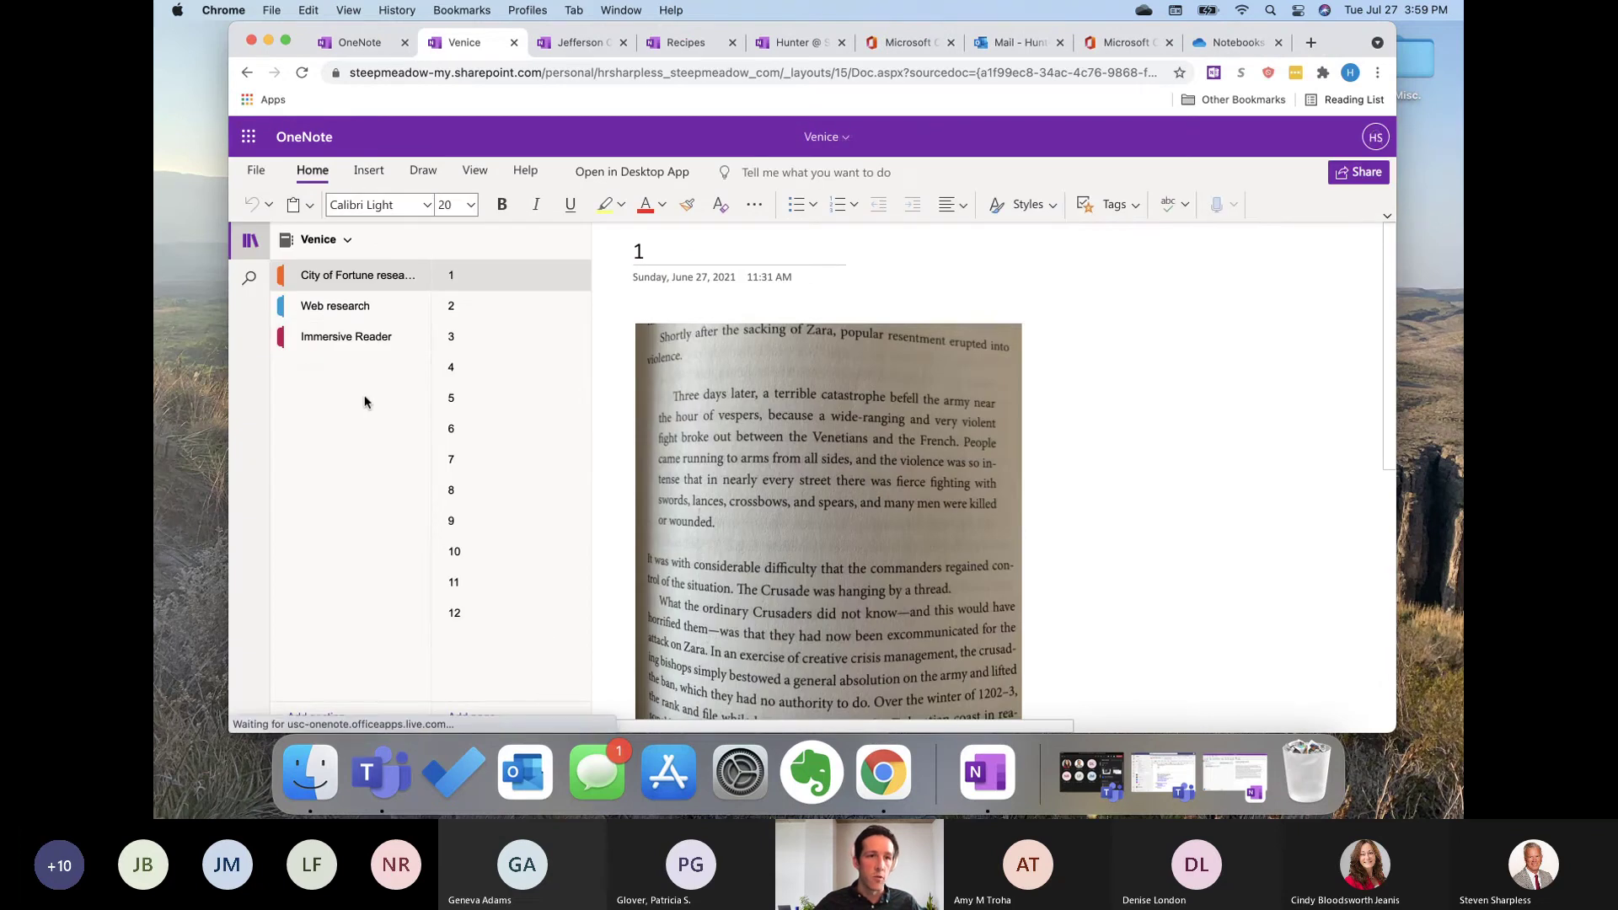
pyautogui.click(362, 338)
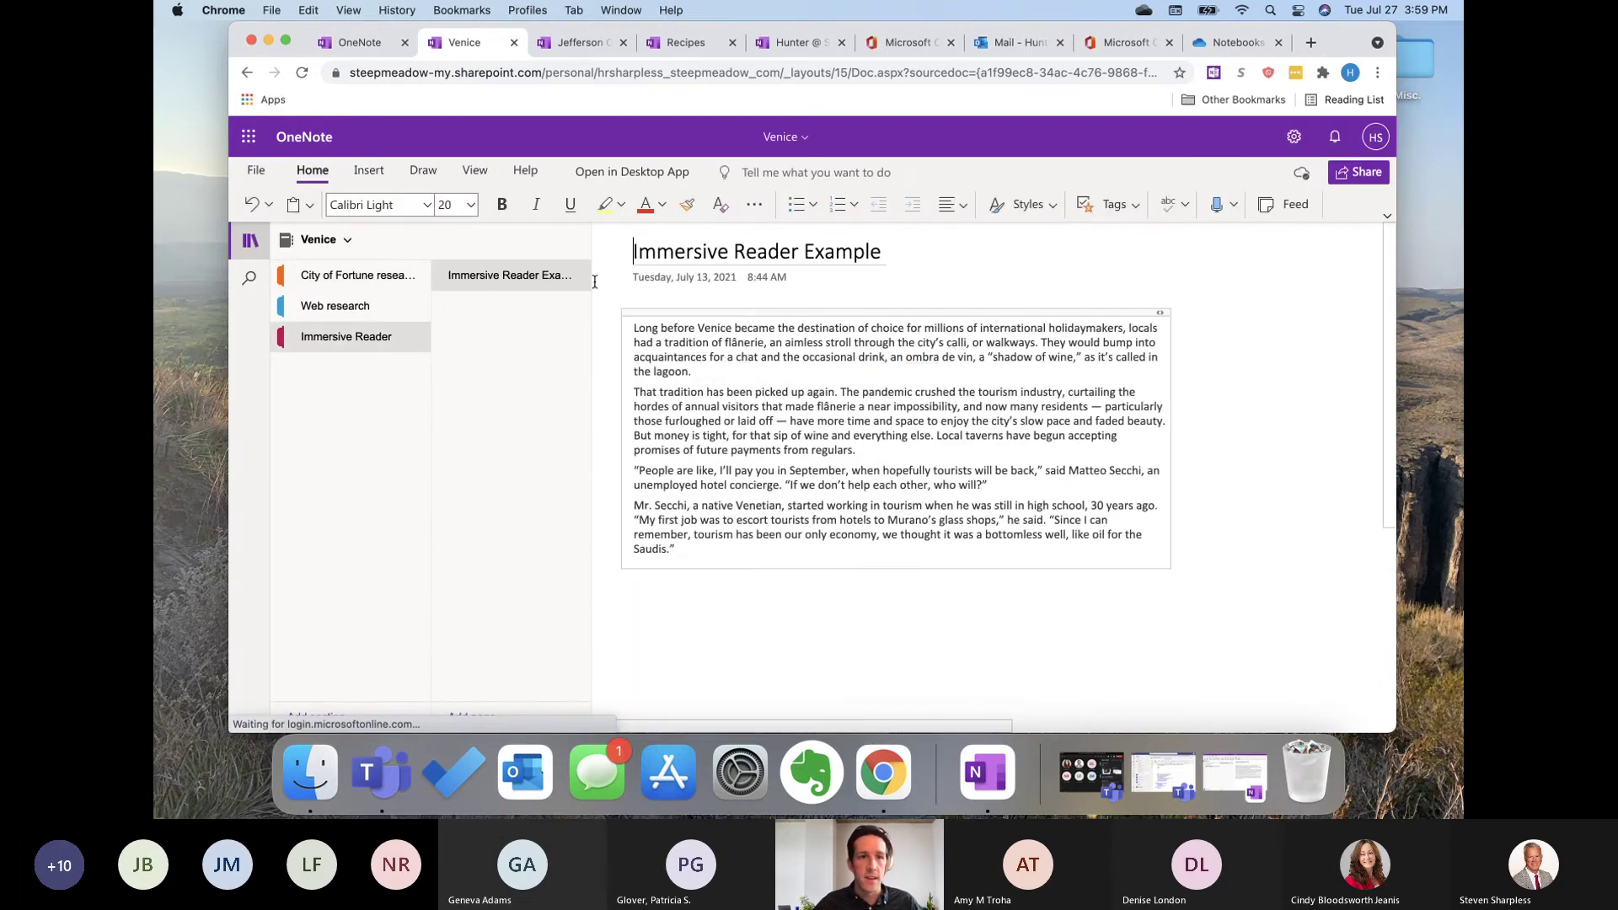
pyautogui.click(470, 175)
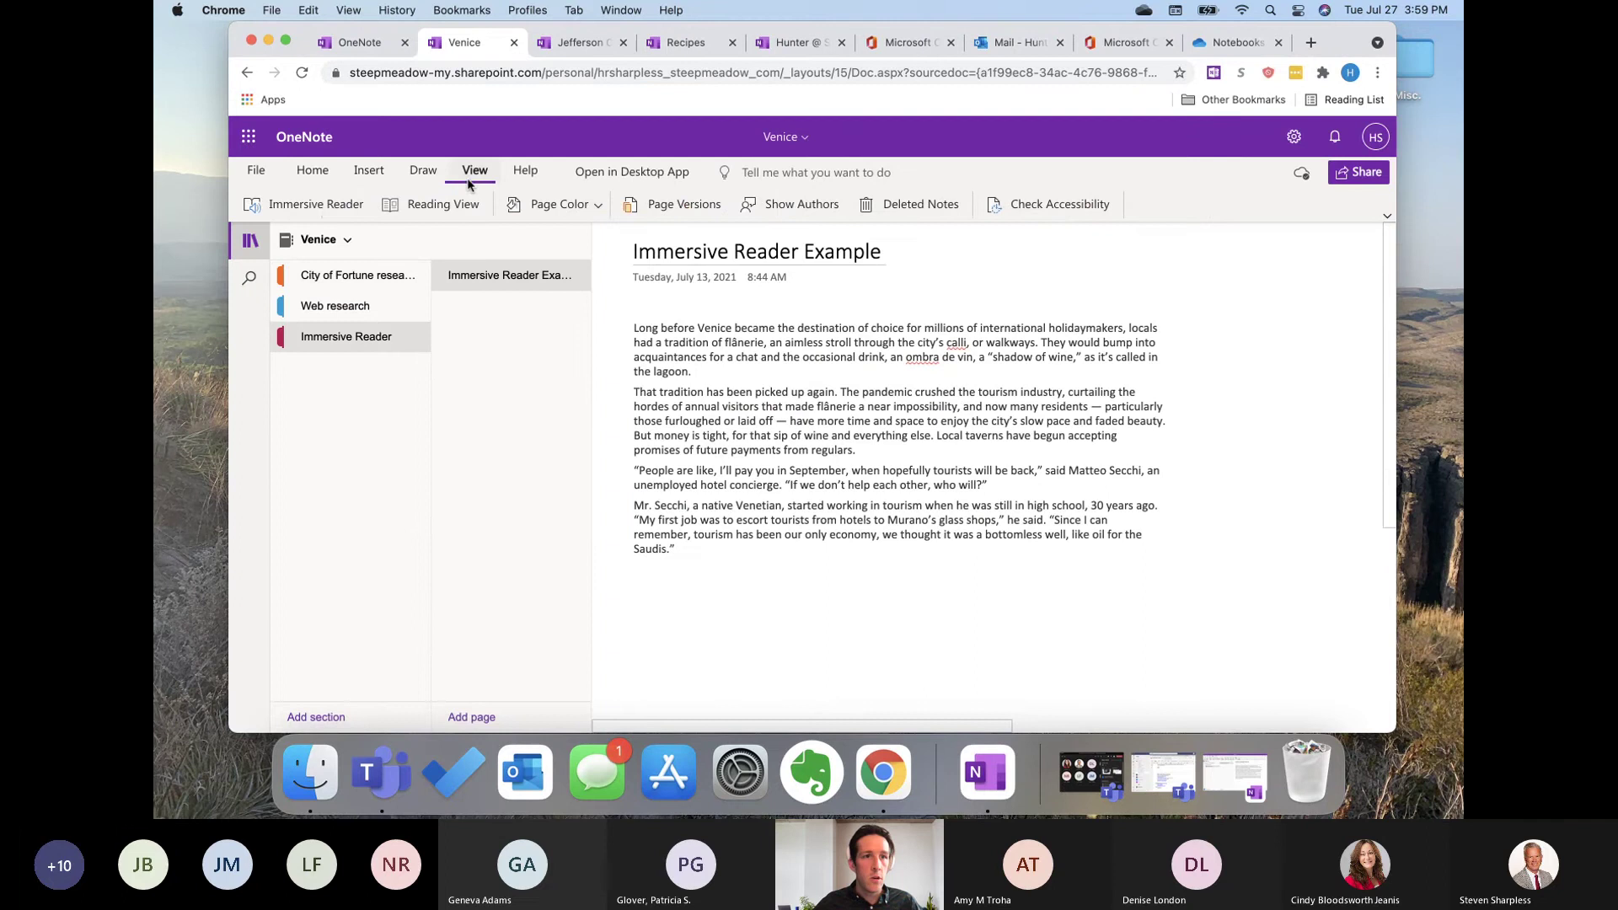
pyautogui.click(298, 206)
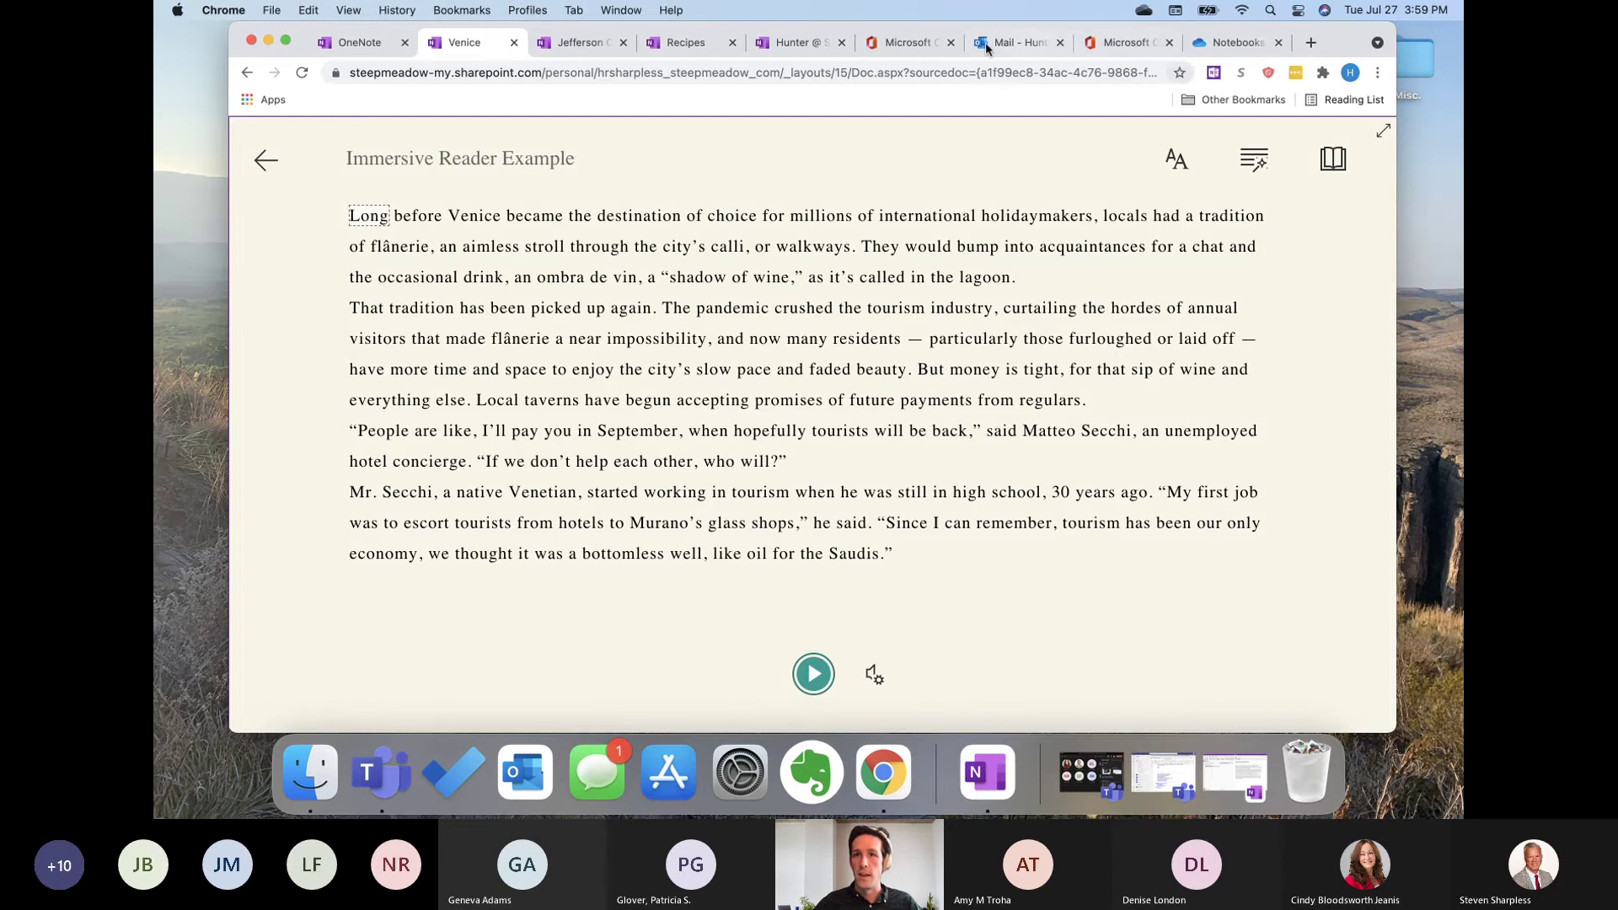
# Step: Go back to the agenda page's browser tab and switch the page from Reading View to editing in the browser
pyautogui.click(788, 44)
pyautogui.scroll(-3, 782, 337)
pyautogui.hscroll(3, 781, 337)
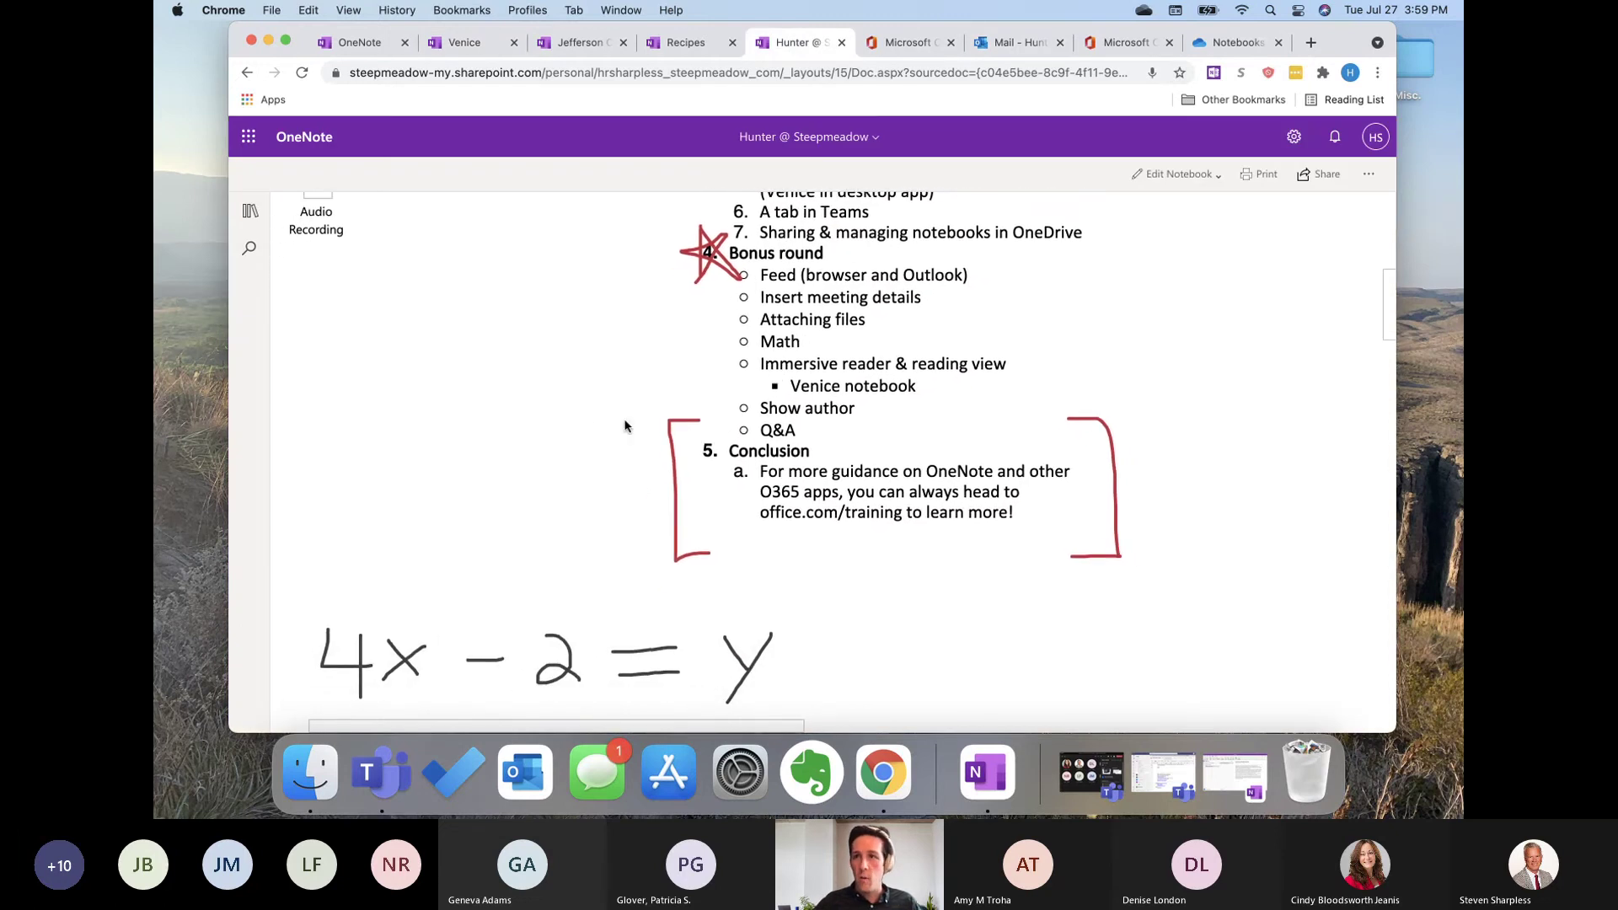
pyautogui.scroll(1, 598, 417)
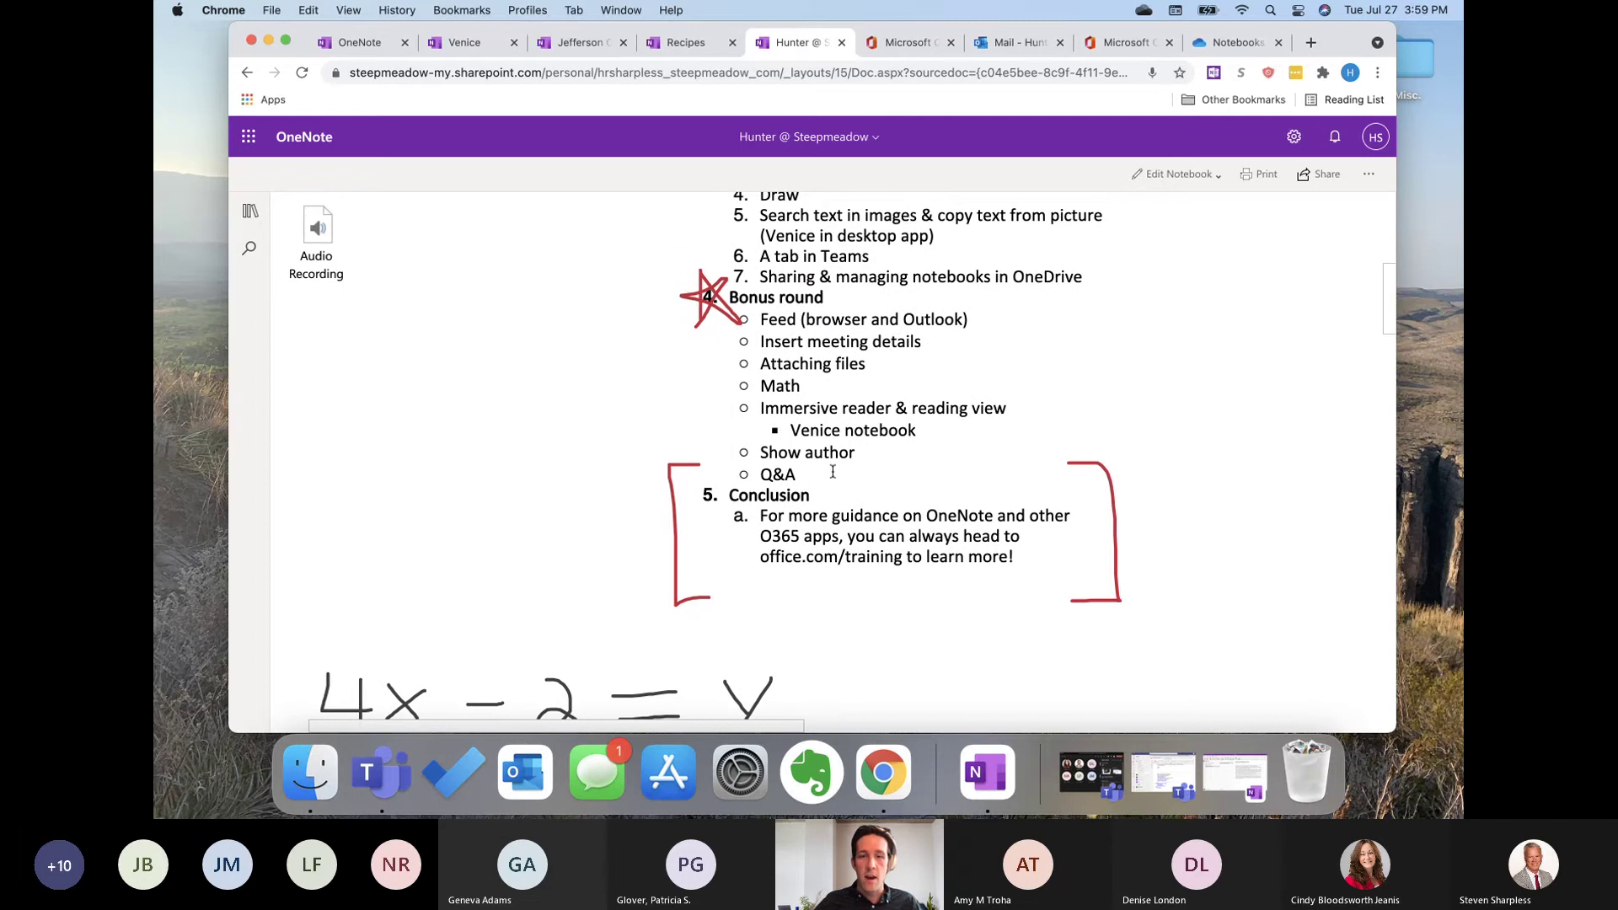
pyautogui.scroll(6, 805, 456)
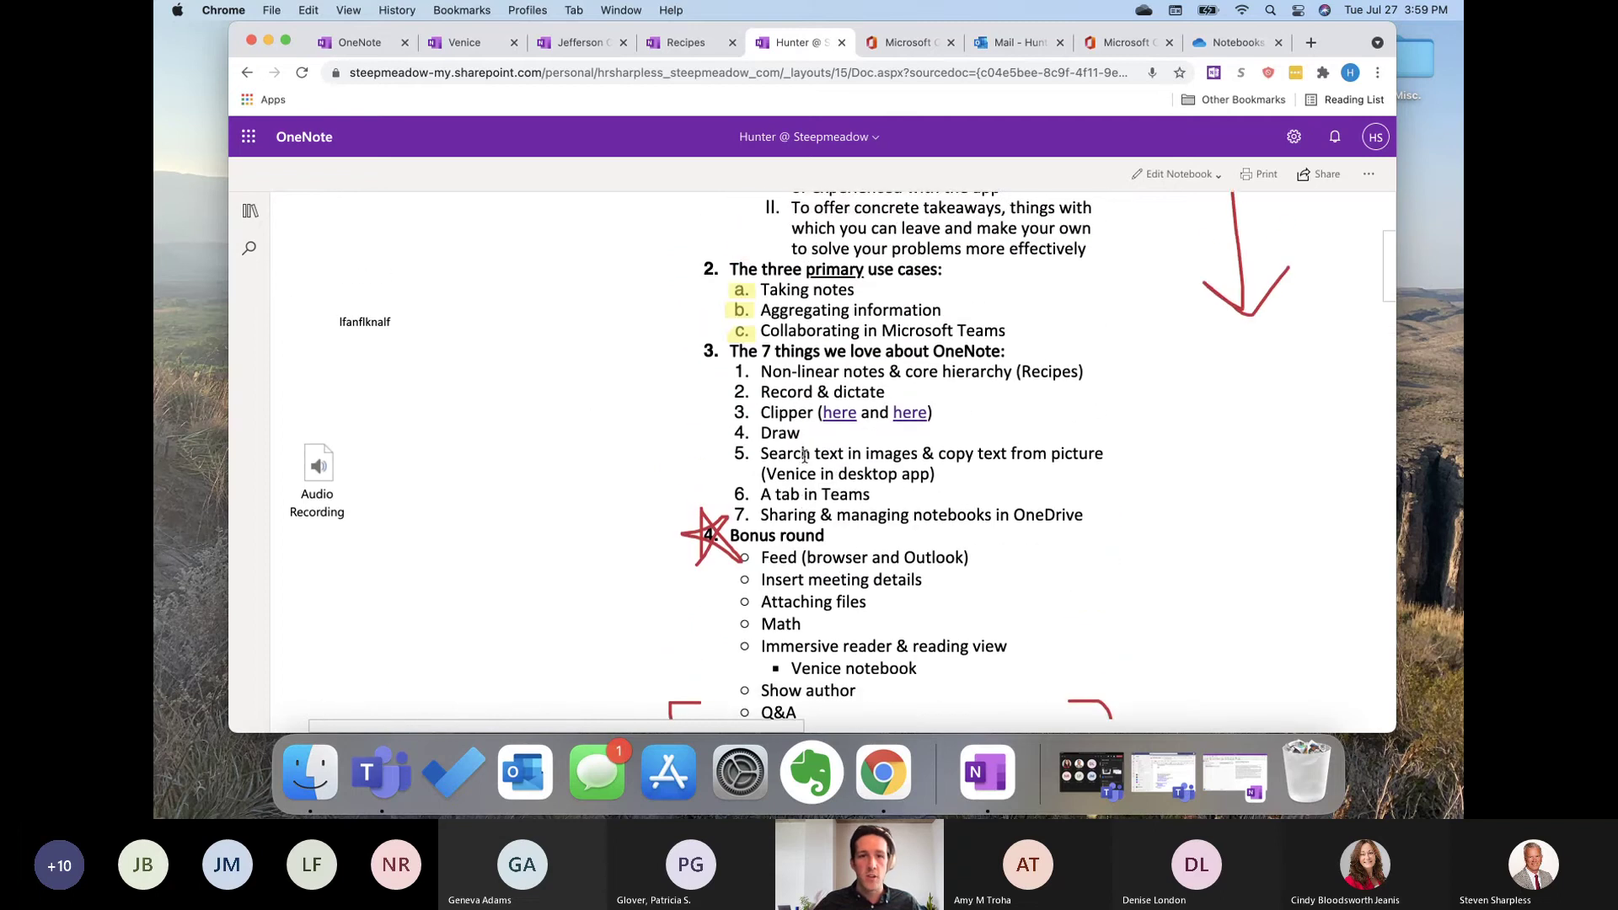
pyautogui.click(1176, 174)
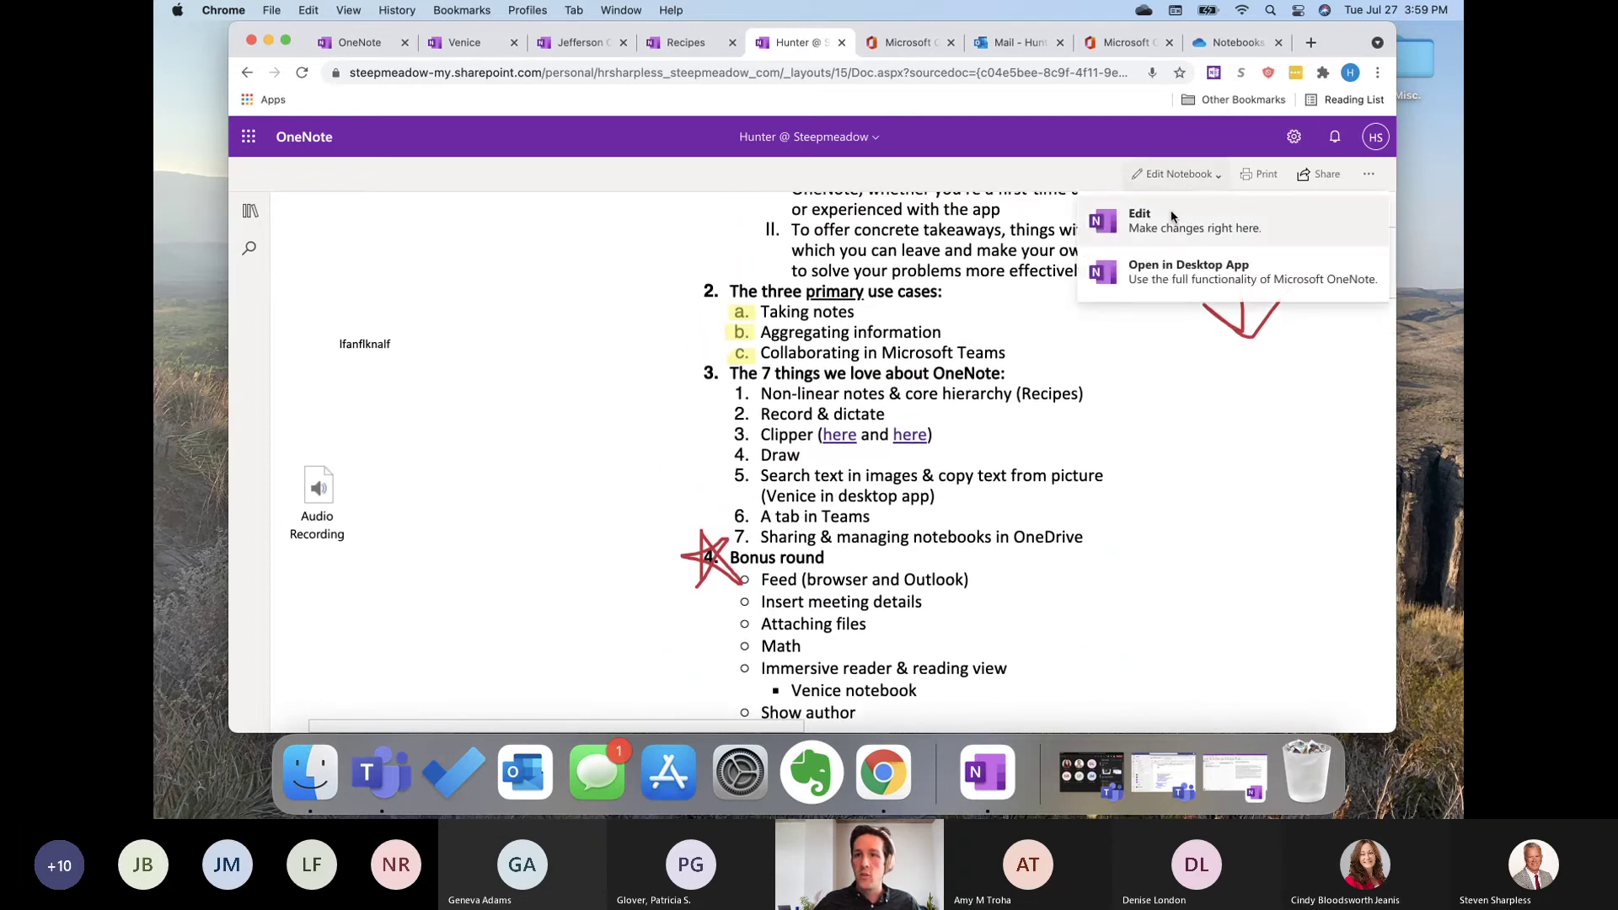
pyautogui.click(1246, 210)
# Step: Show the authors of the agenda page's content and look over the labels down to the Conclusion
pyautogui.scroll(-1, 759, 312)
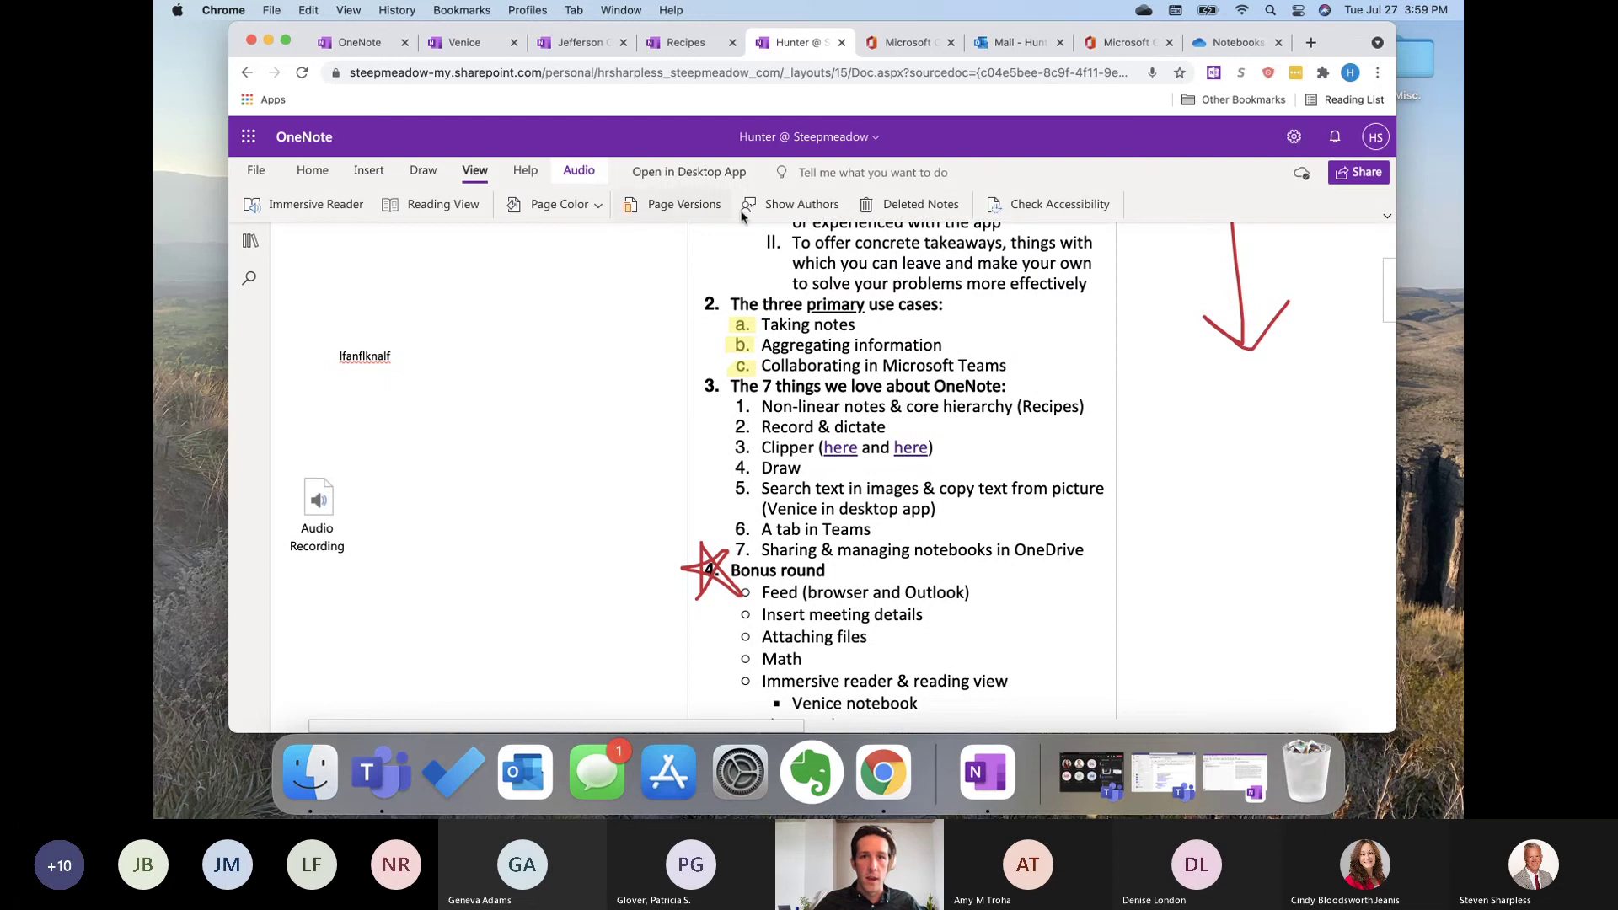
pyautogui.click(771, 215)
pyautogui.scroll(-2, 698, 434)
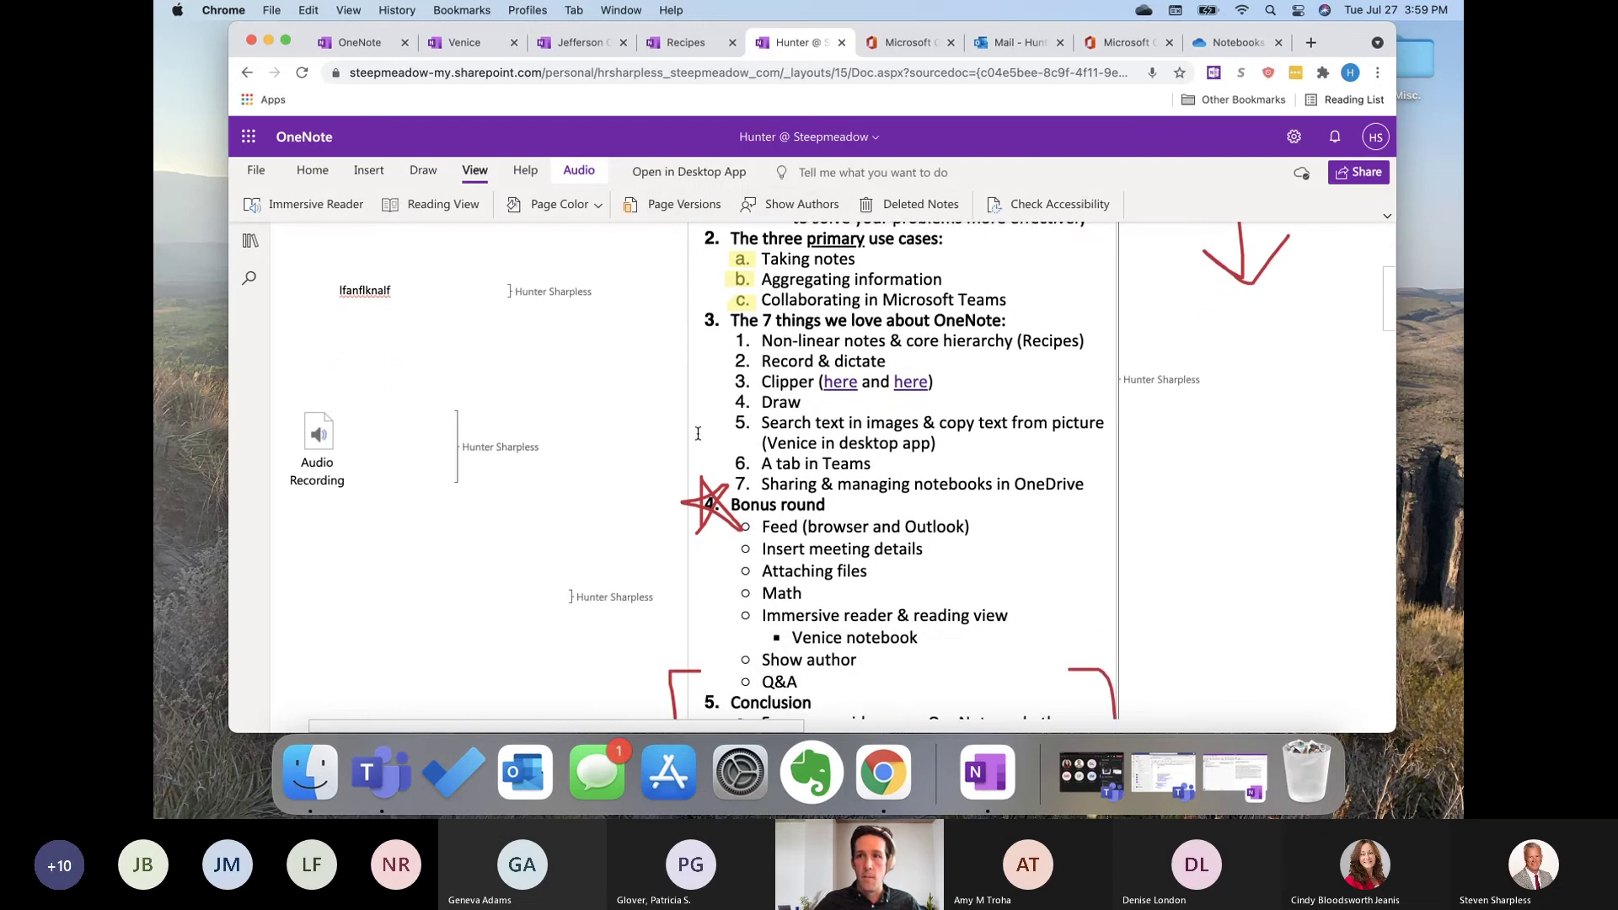
pyautogui.scroll(-3, 478, 395)
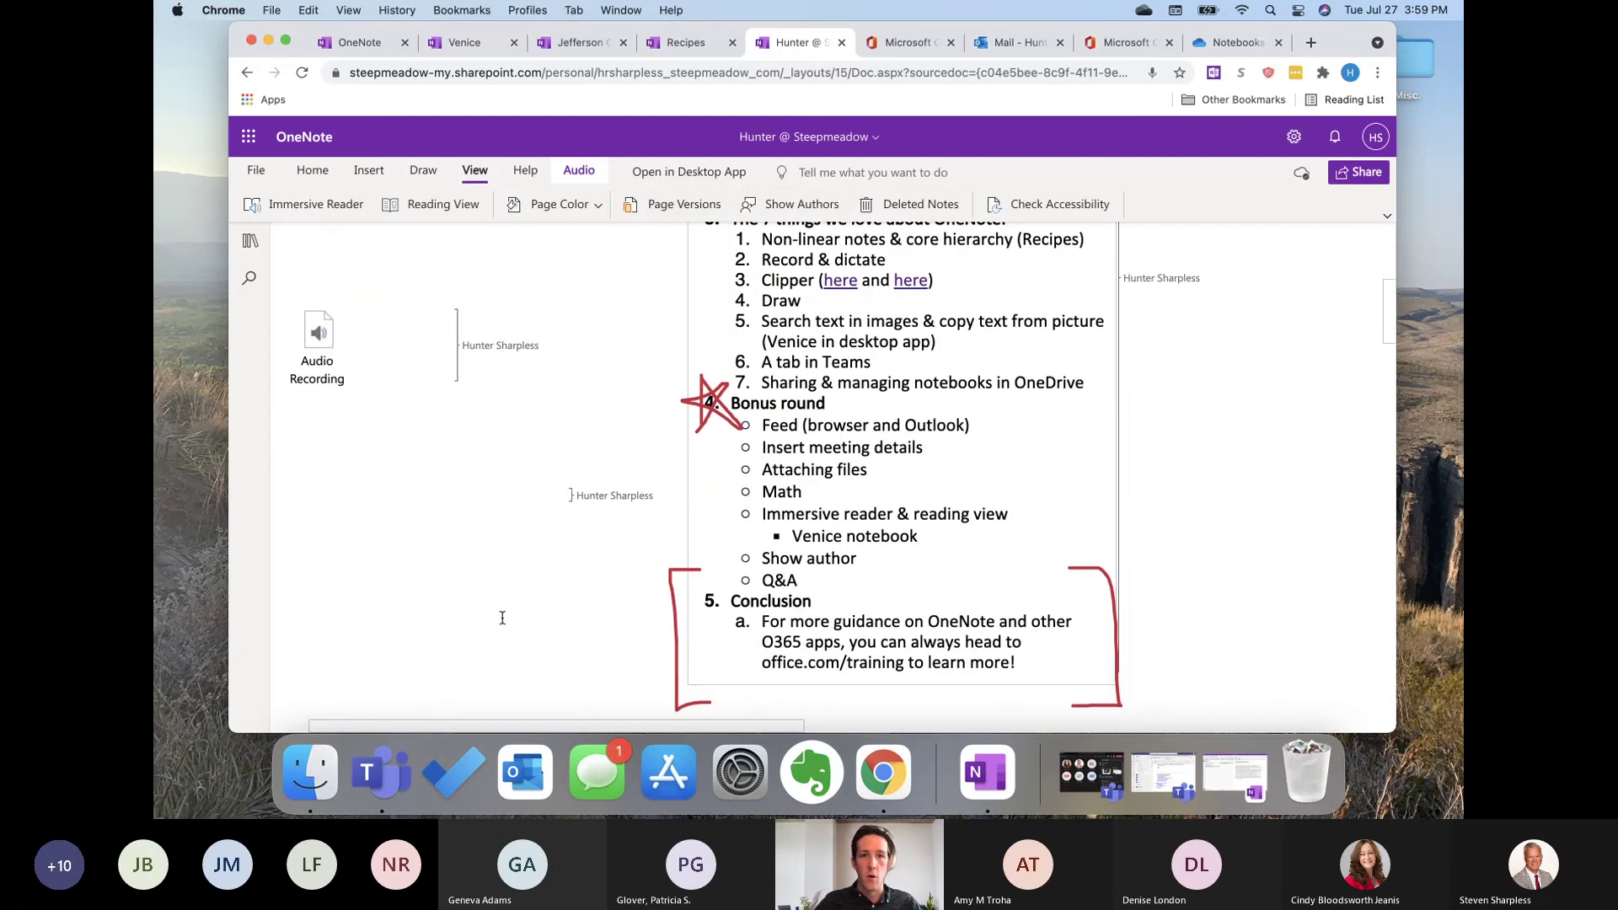
pyautogui.scroll(-2, 431, 582)
pyautogui.scroll(4, 431, 580)
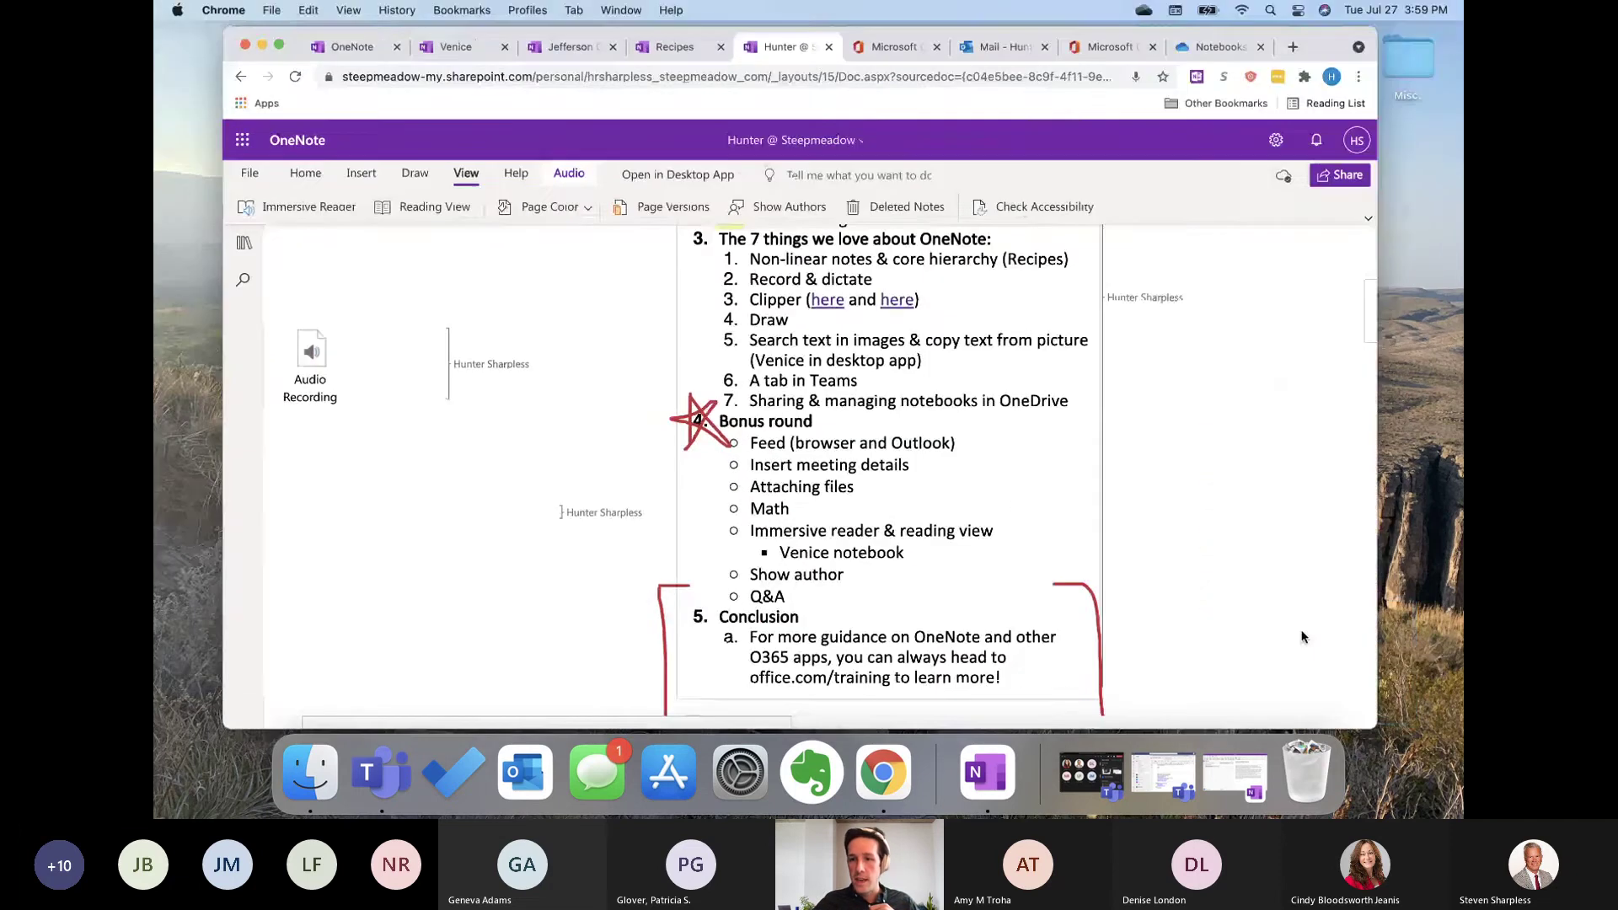
pyautogui.scroll(-5, 801, 487)
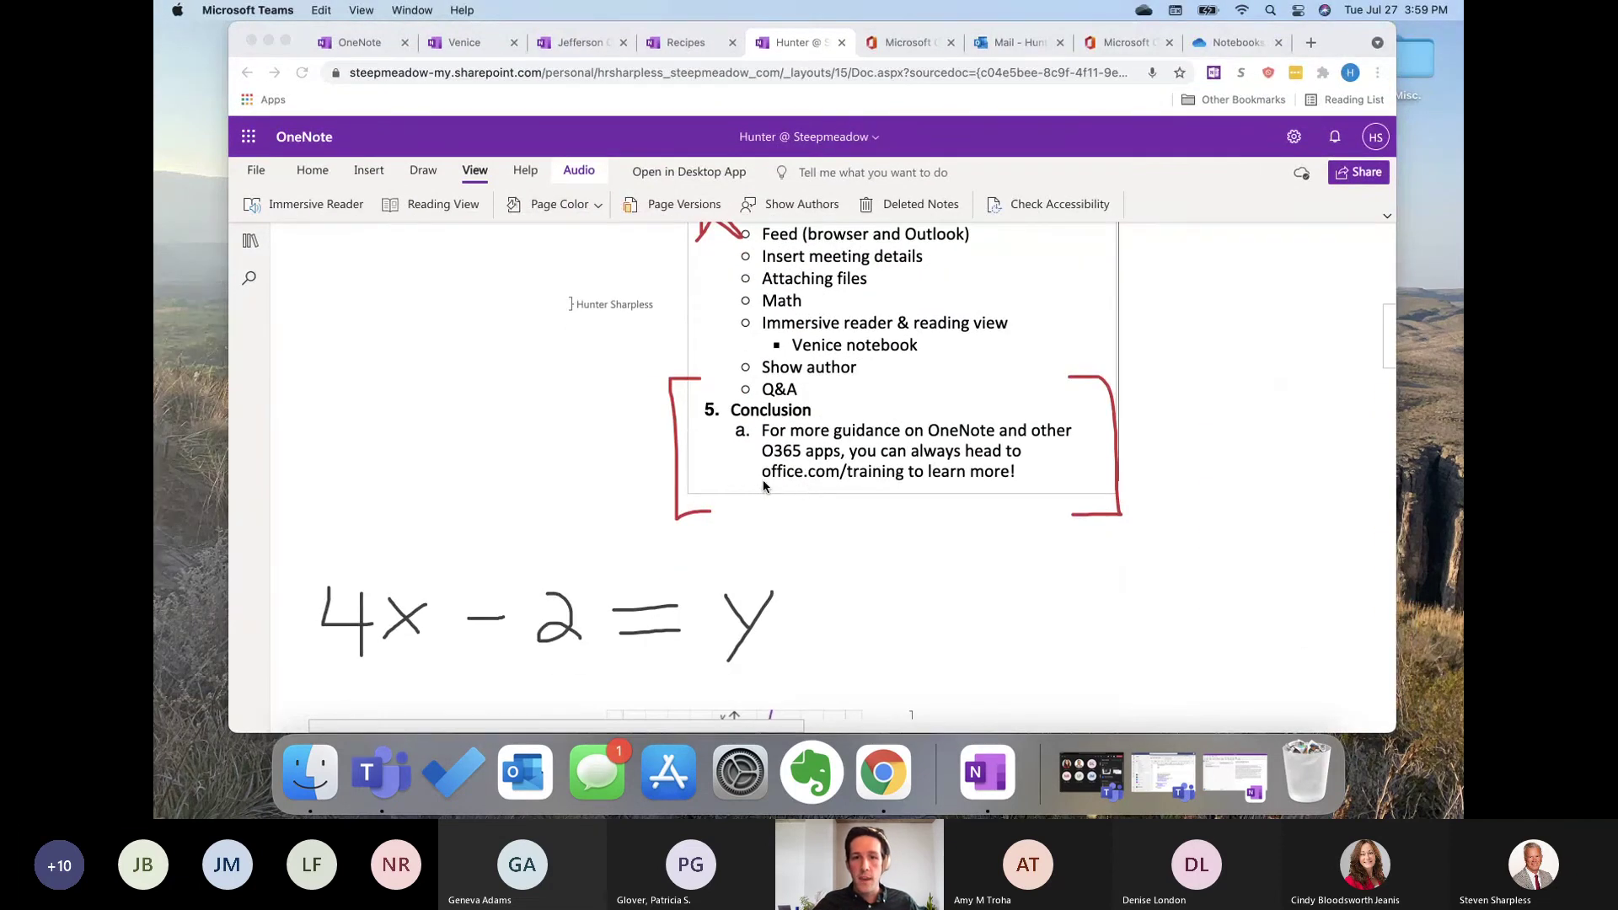
# Step: Switch from the agenda page to the Teams meeting window and stop sharing the screen
pyautogui.click(761, 479)
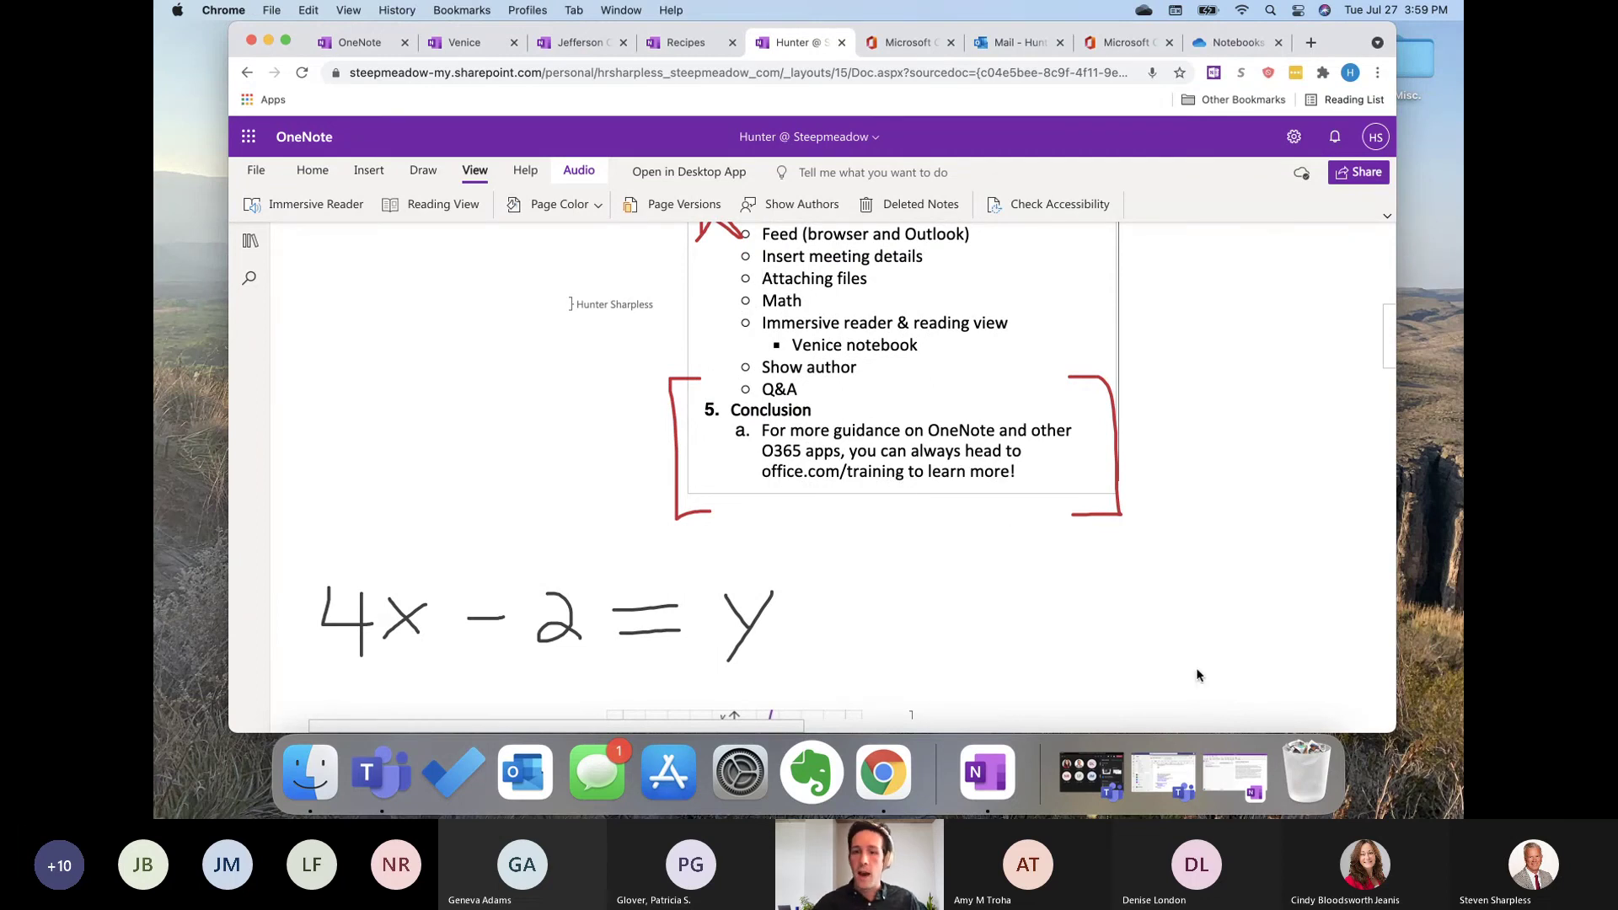
pyautogui.click(1091, 771)
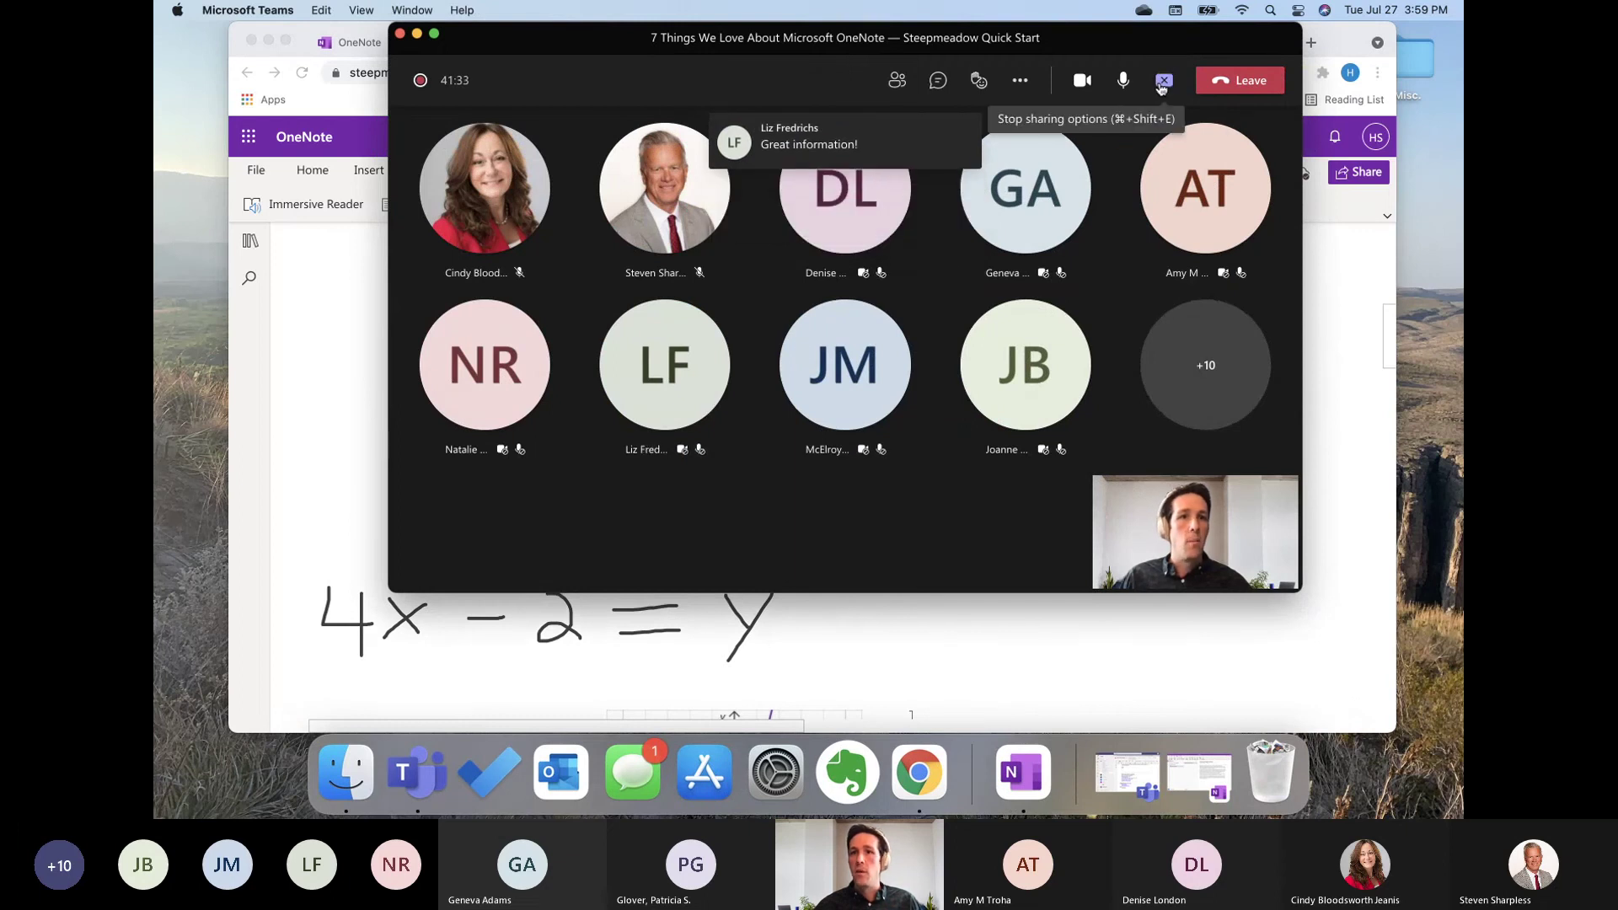
pyautogui.click(1164, 81)
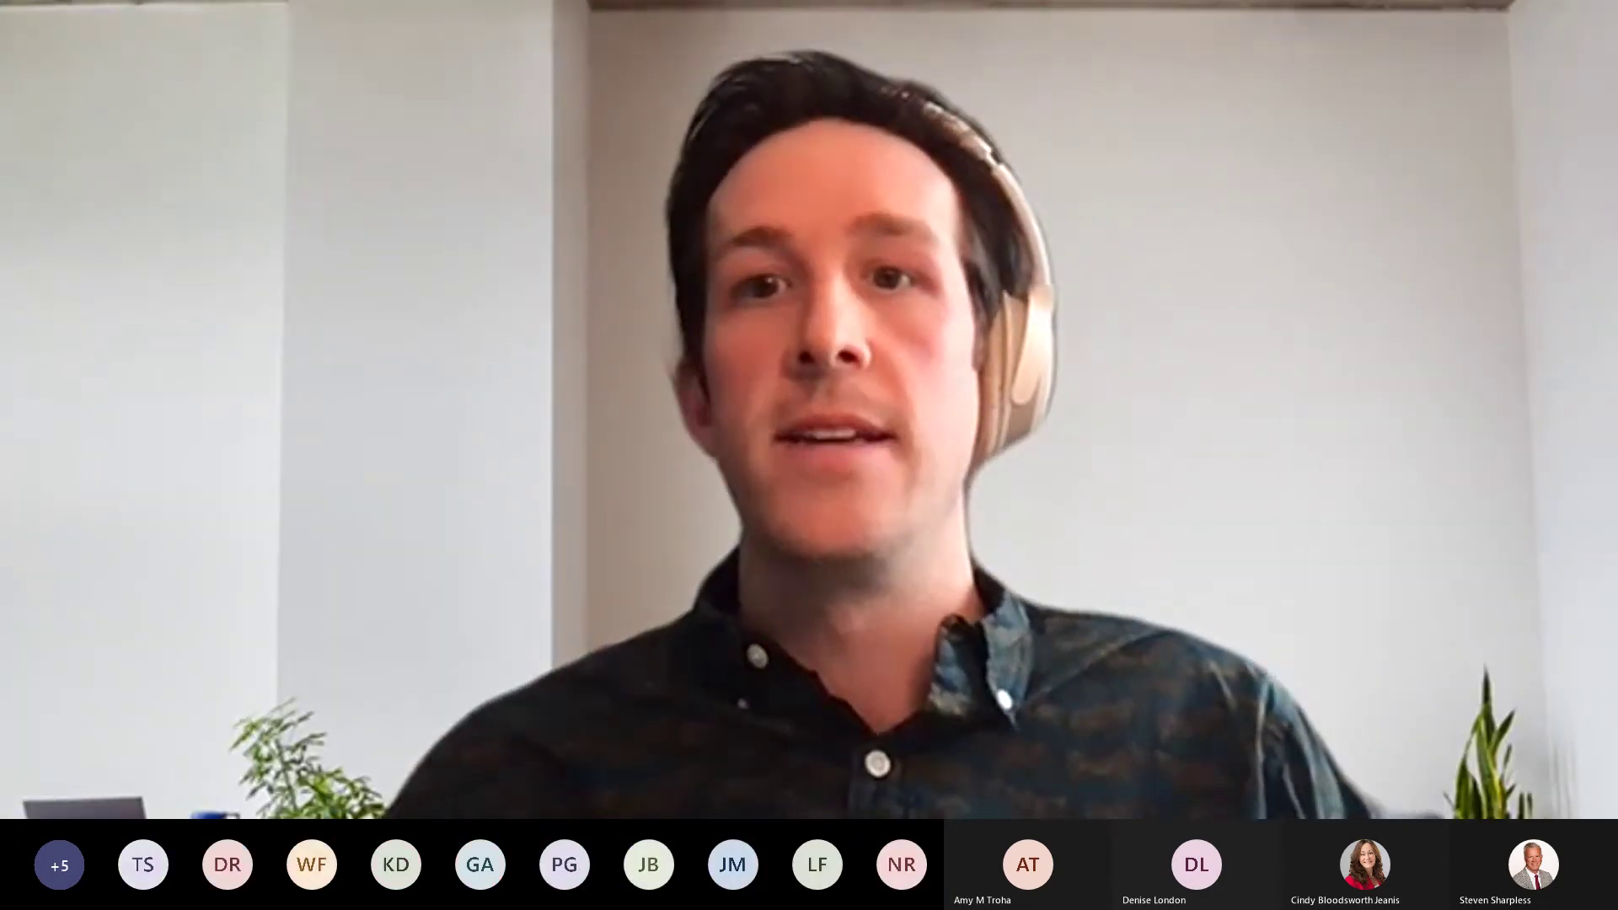